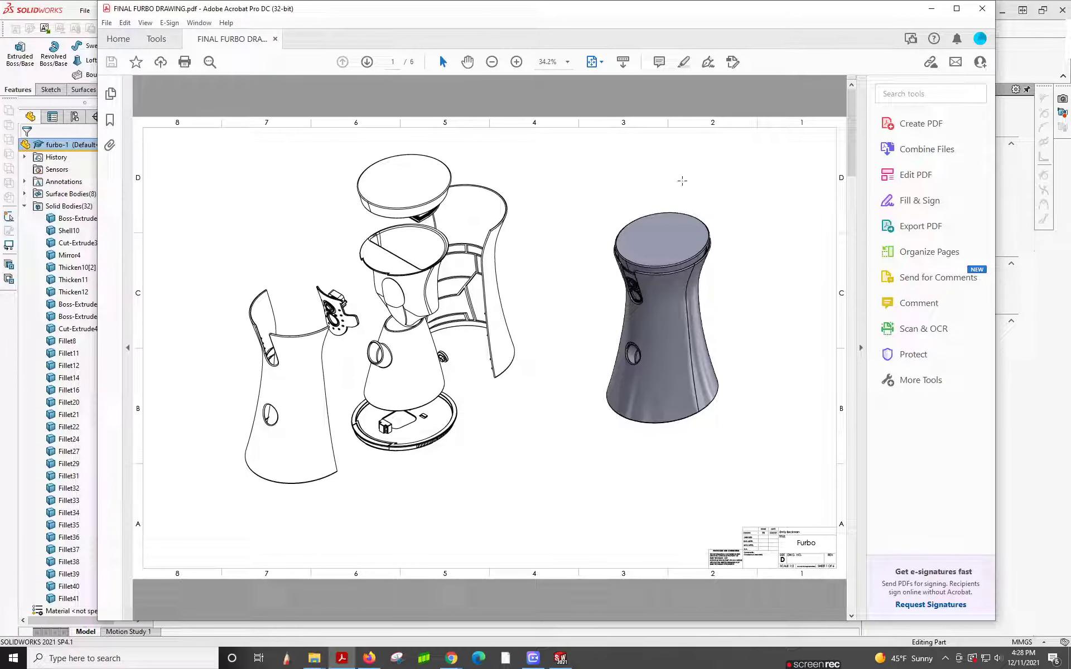
Switch from the PDF drawing to the furbo-1 part in SOLIDWORKS.
click(931, 8)
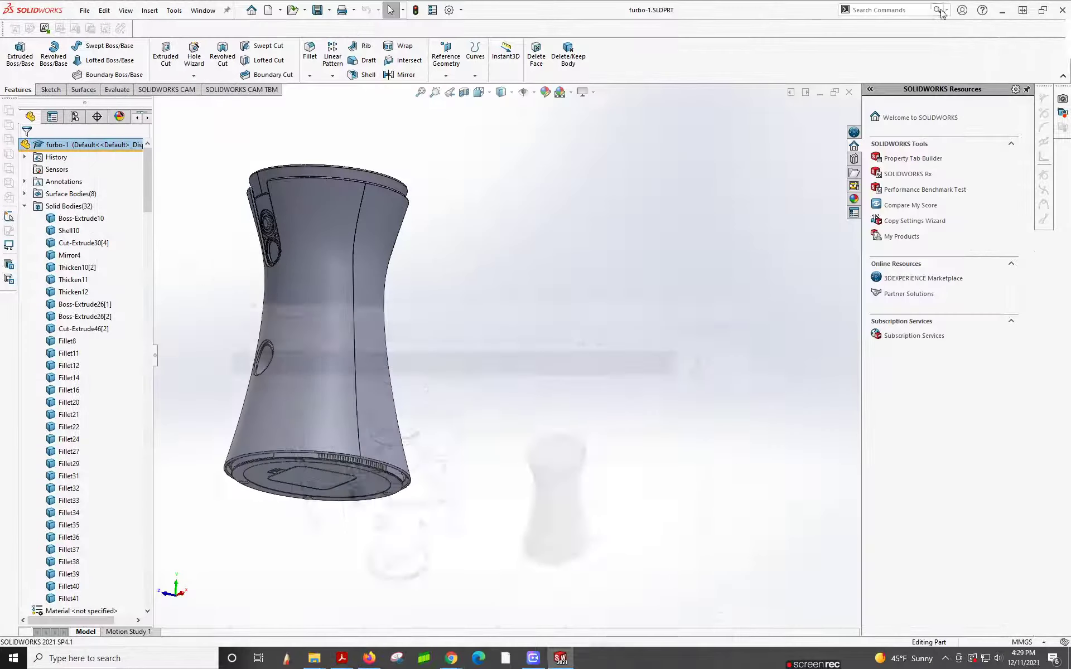
scroll(244, 496, up, 2)
scroll(383, 273, down, 2)
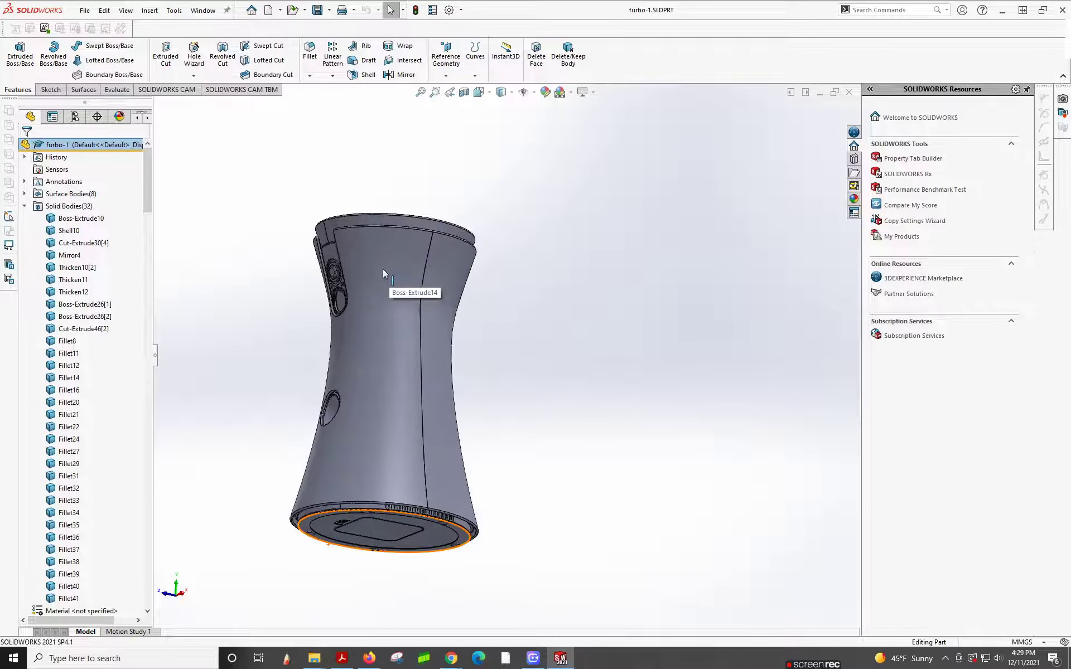
middle_drag(382, 273, 348, 358)
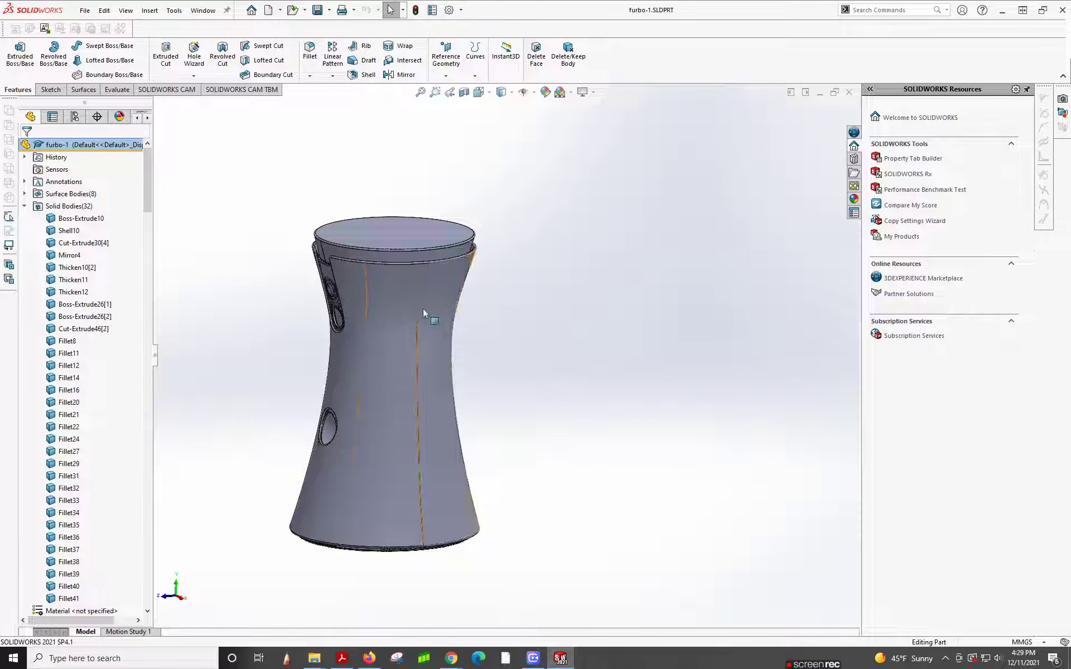
Use Delete/Keep Body with the Keep Bodies option to retain only the front shell body, Fillet8.
click(372, 362)
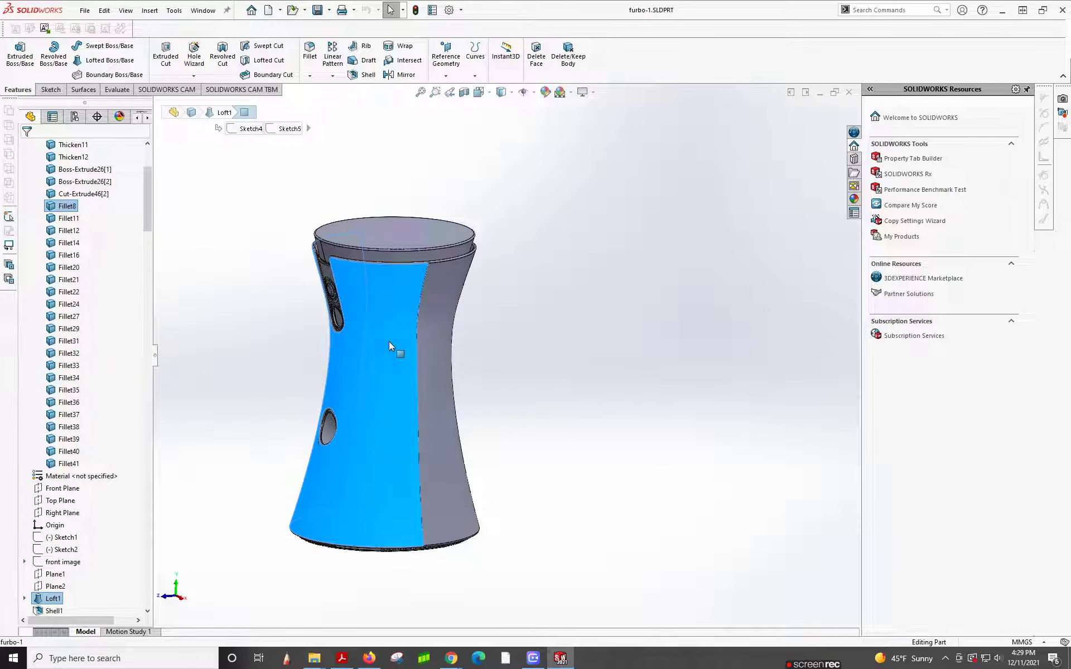
right_click(61, 208)
scroll(42, 258, up, 3)
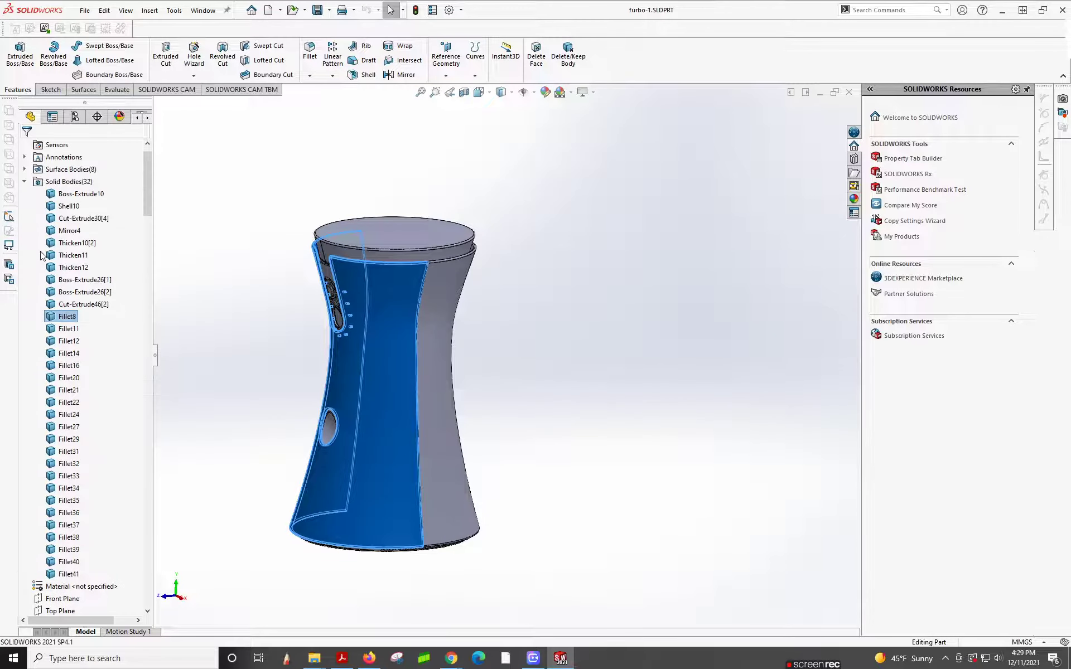
right_click(71, 319)
click(110, 383)
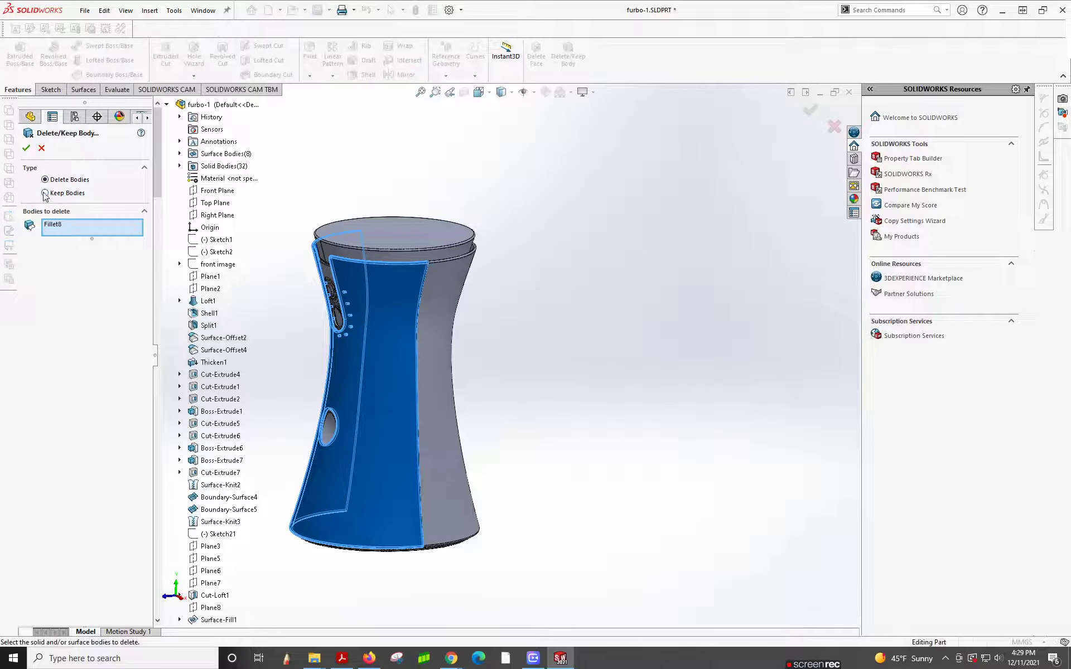
click(26, 149)
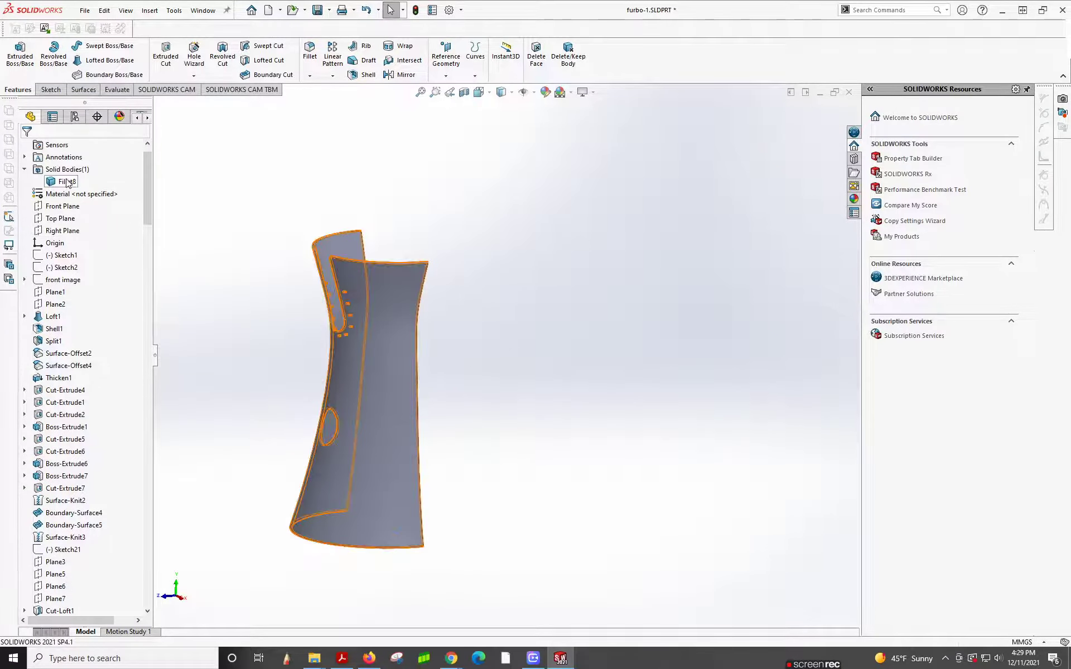
click(84, 10)
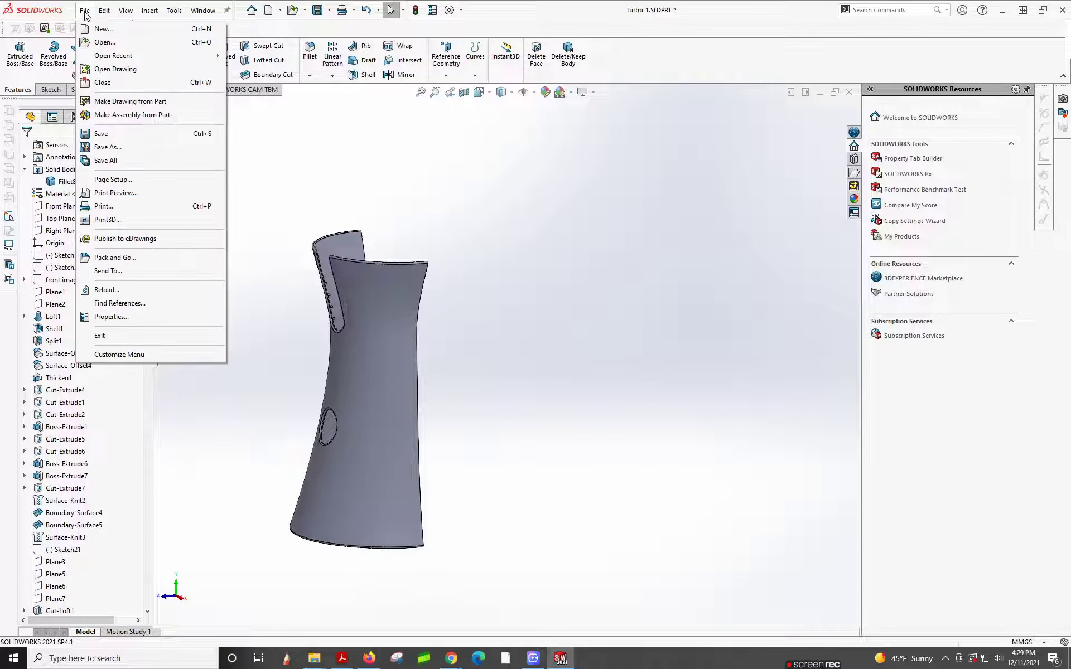
click(100, 149)
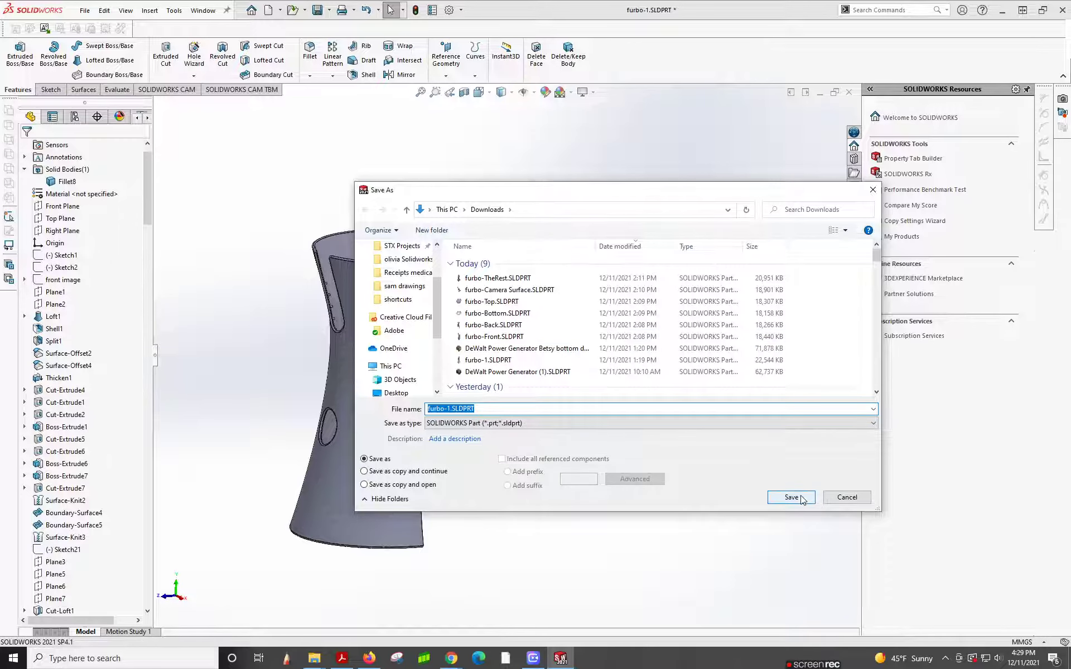
click(847, 497)
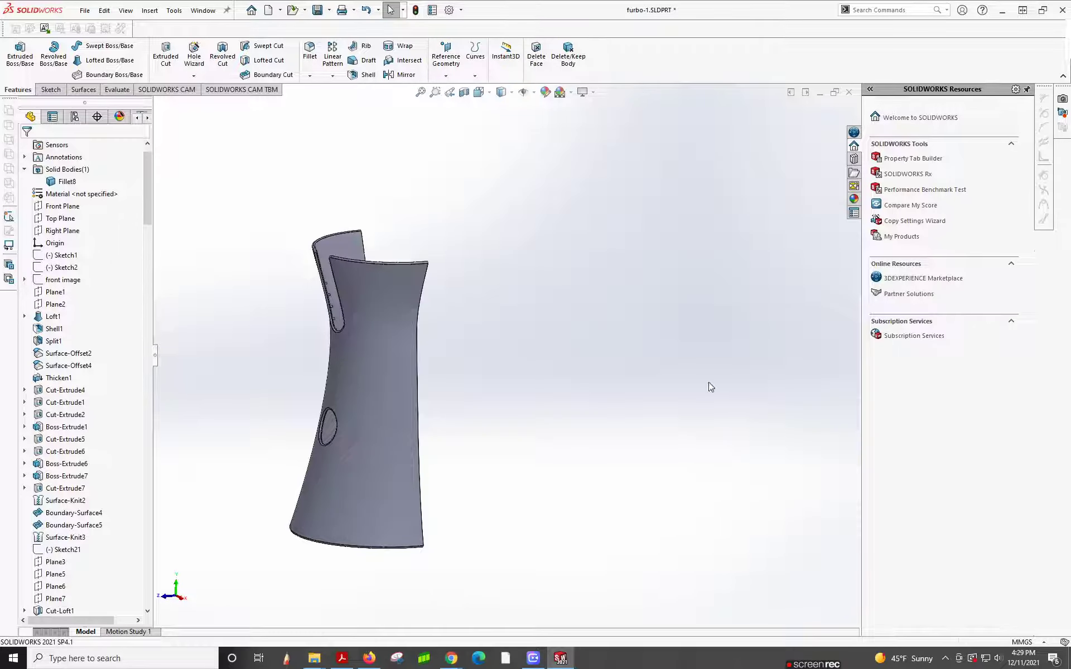
right_click(67, 182)
click(79, 147)
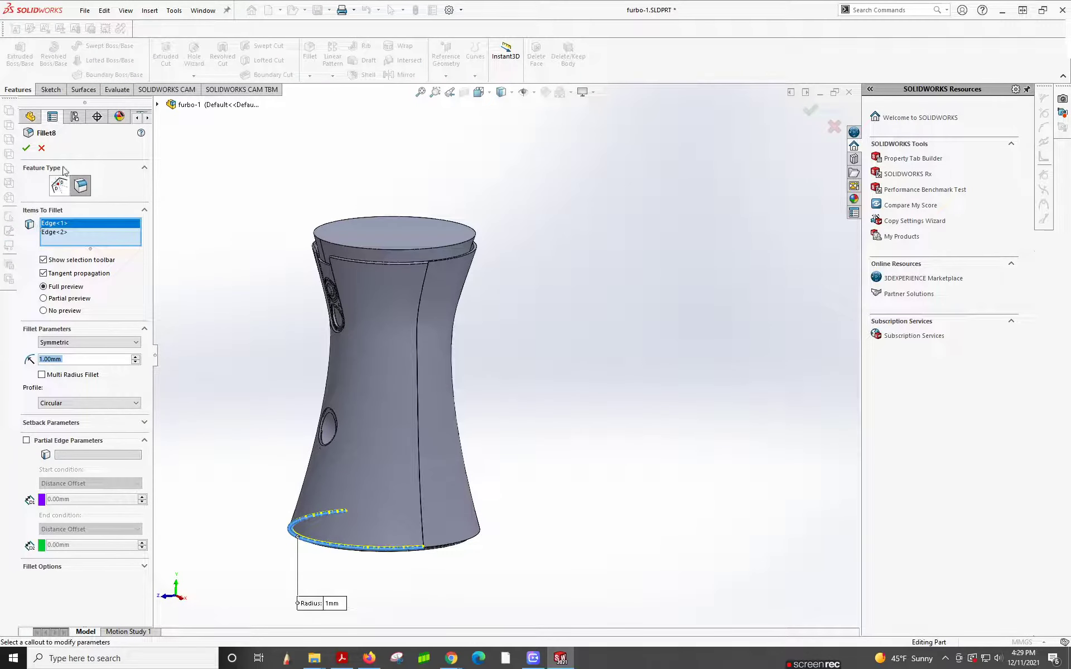
click(41, 148)
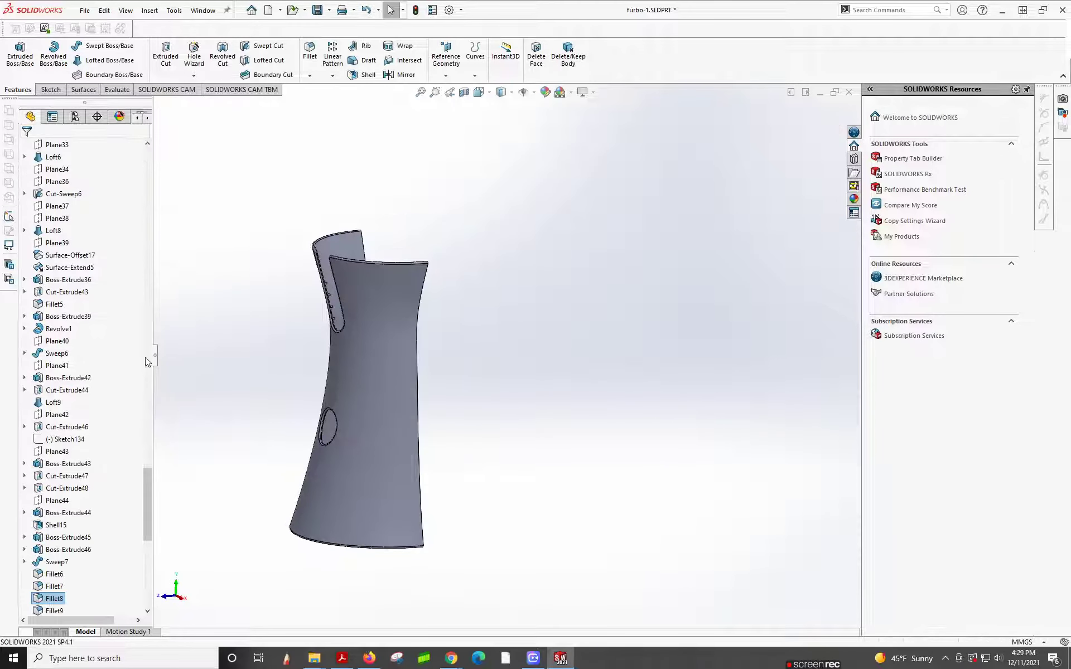
Edit the Body-Delete/Keep 2 feature so that it keeps only the back shell body, Fillet12.
drag(146, 497, 147, 594)
right_click(53, 599)
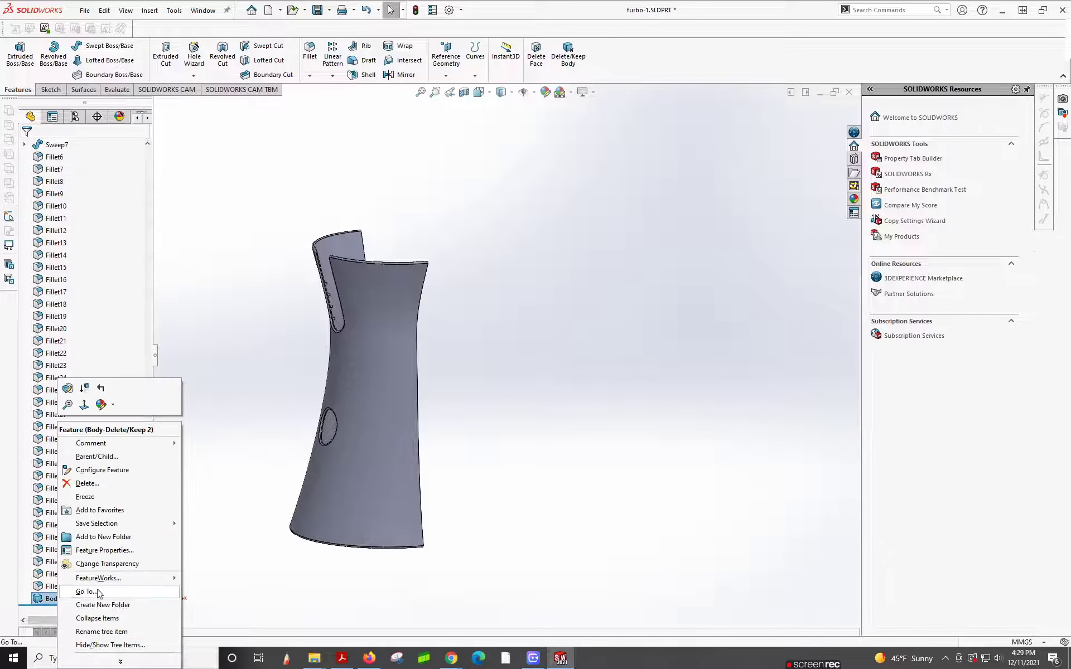
click(67, 388)
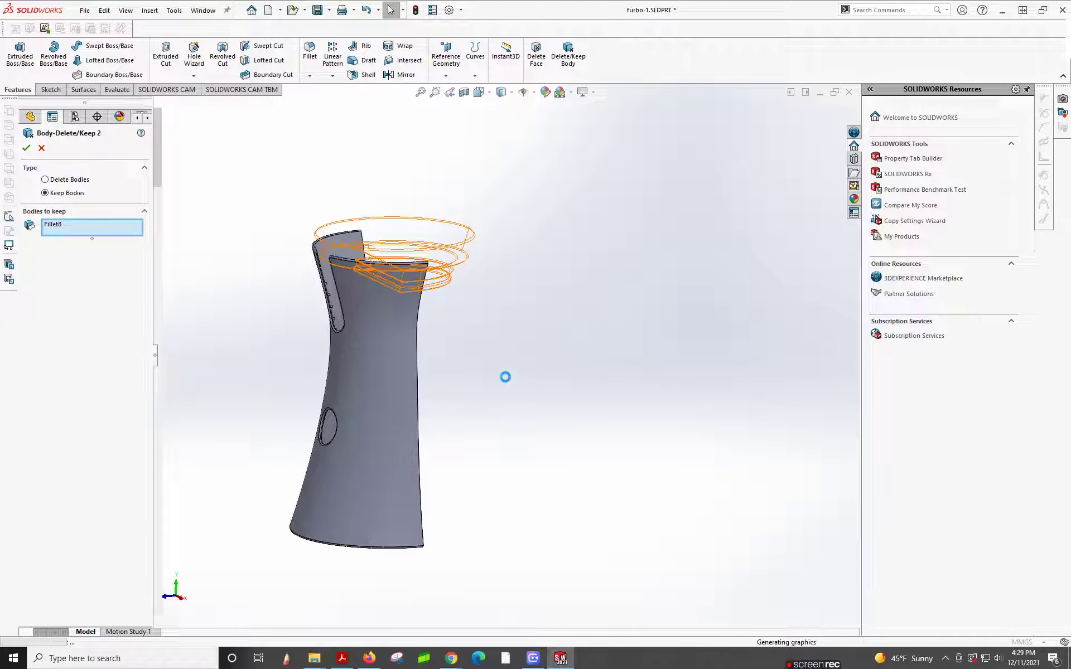
click(445, 317)
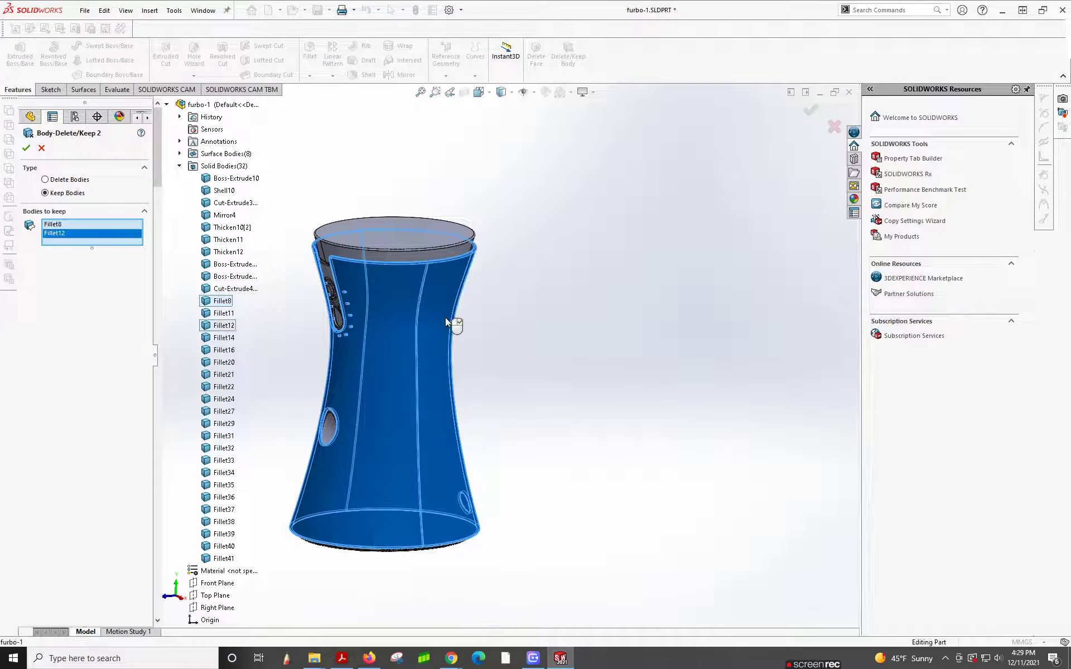
click(383, 346)
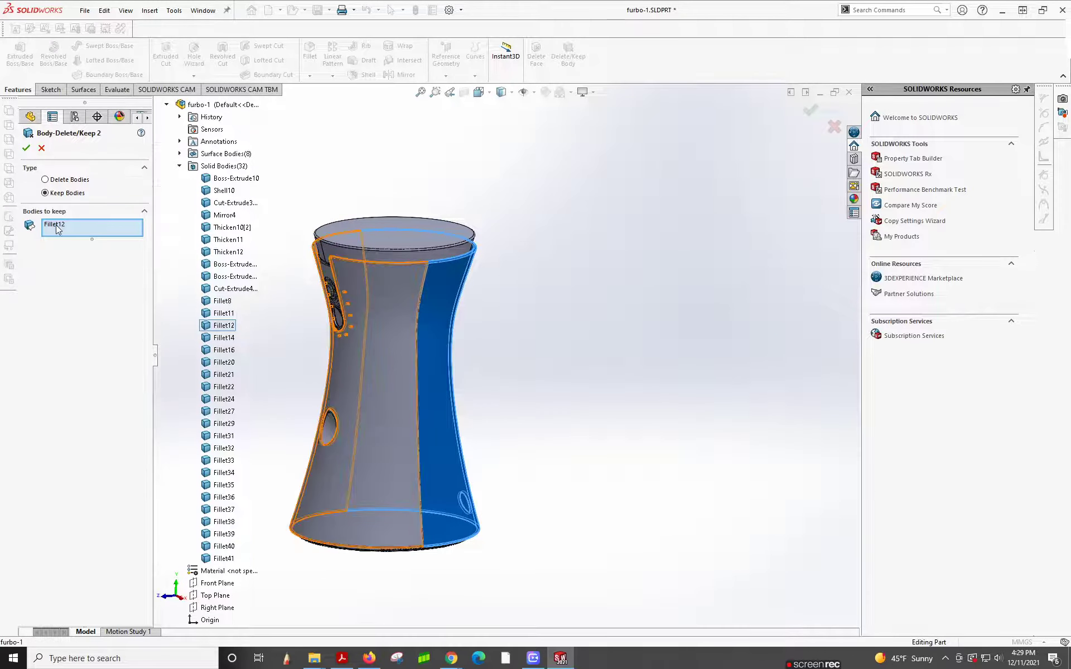
click(23, 148)
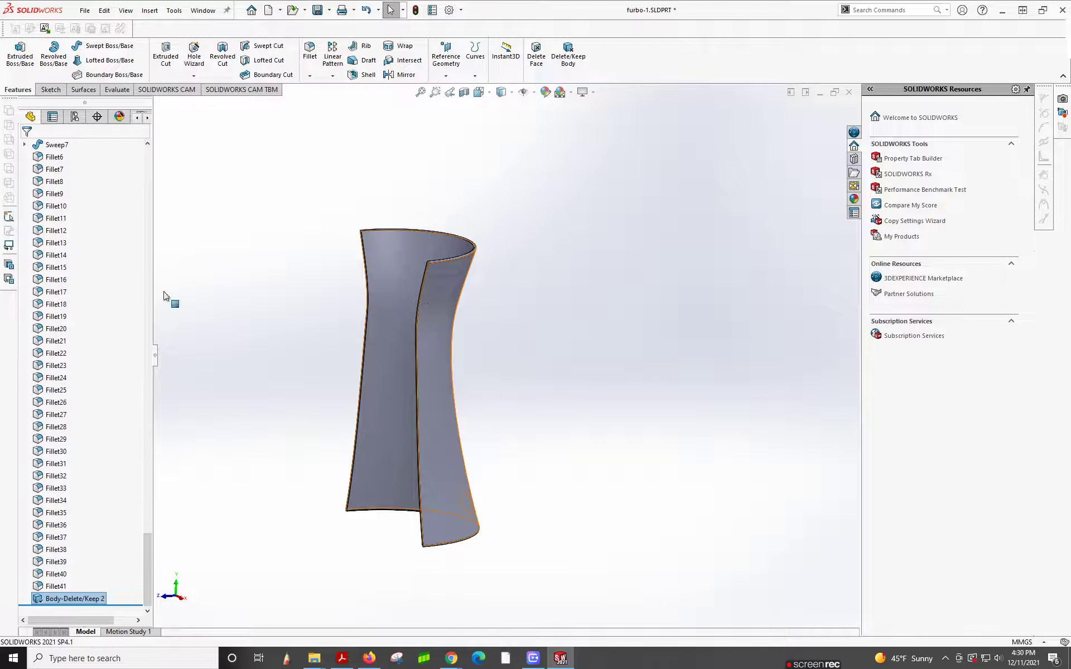
Change Body-Delete/Keep 2 to Delete Bodies, removing the front shell, back shell, top lid, camera surface and bottom (Fillet8, 12, 21, 27, 32).
right_click(83, 604)
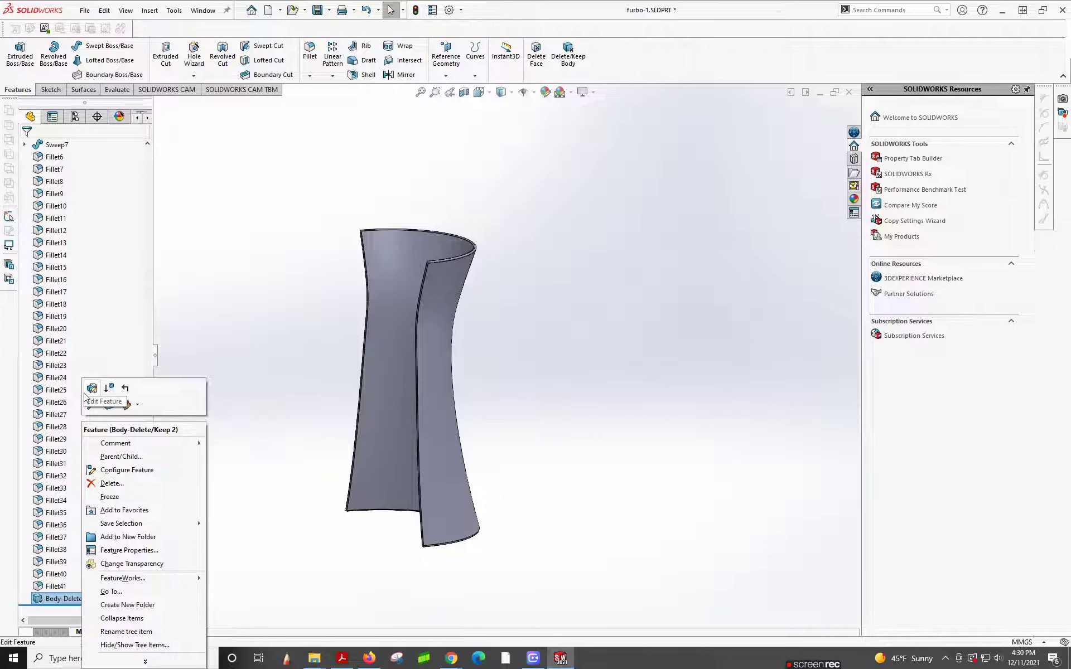
click(91, 386)
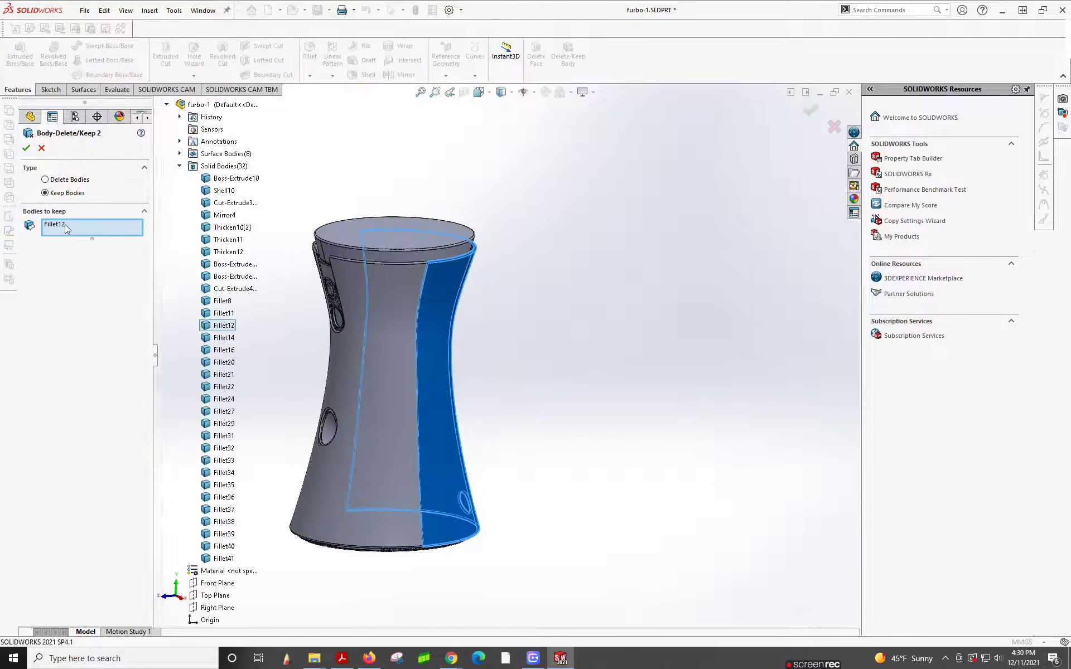
right_click(66, 226)
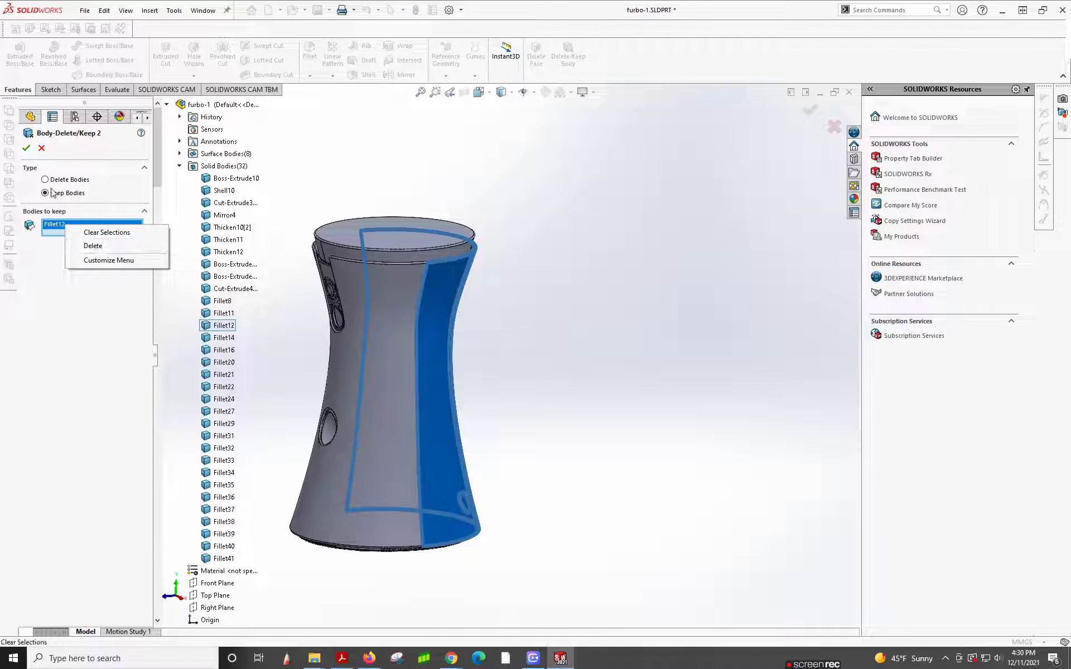
click(101, 252)
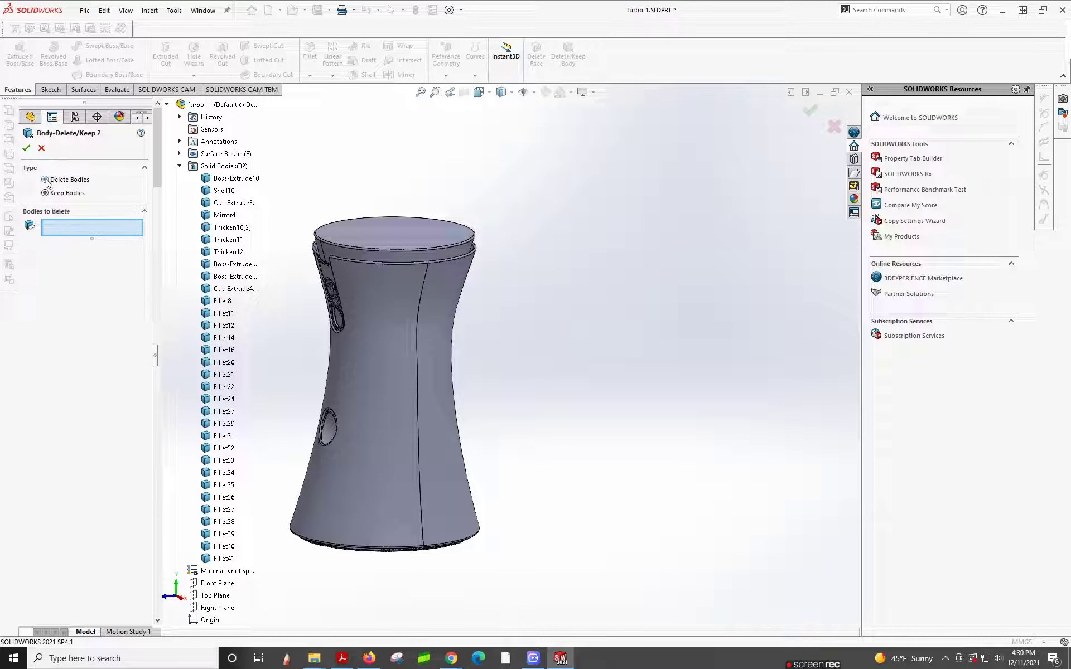
click(401, 366)
click(435, 364)
click(387, 237)
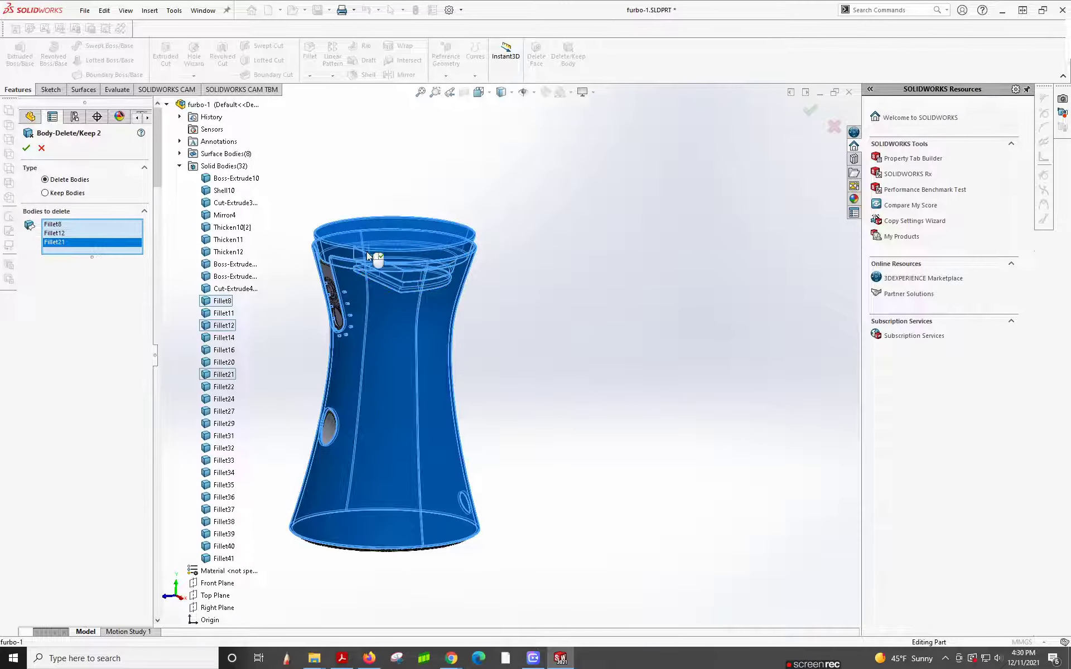
click(330, 271)
middle_drag(430, 455, 425, 533)
click(416, 520)
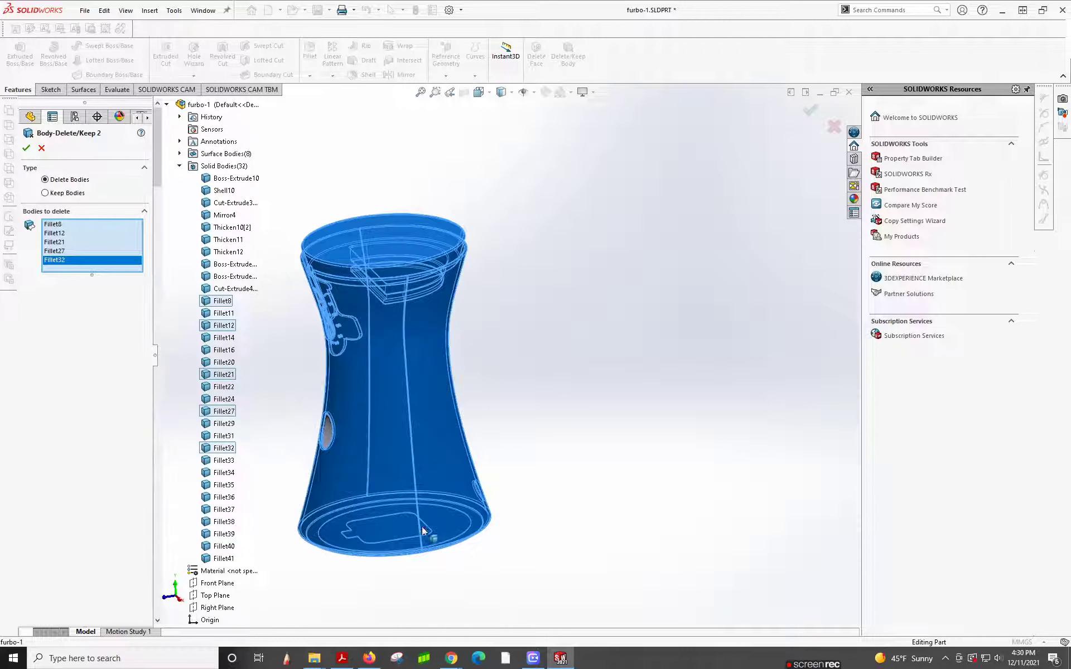
click(27, 148)
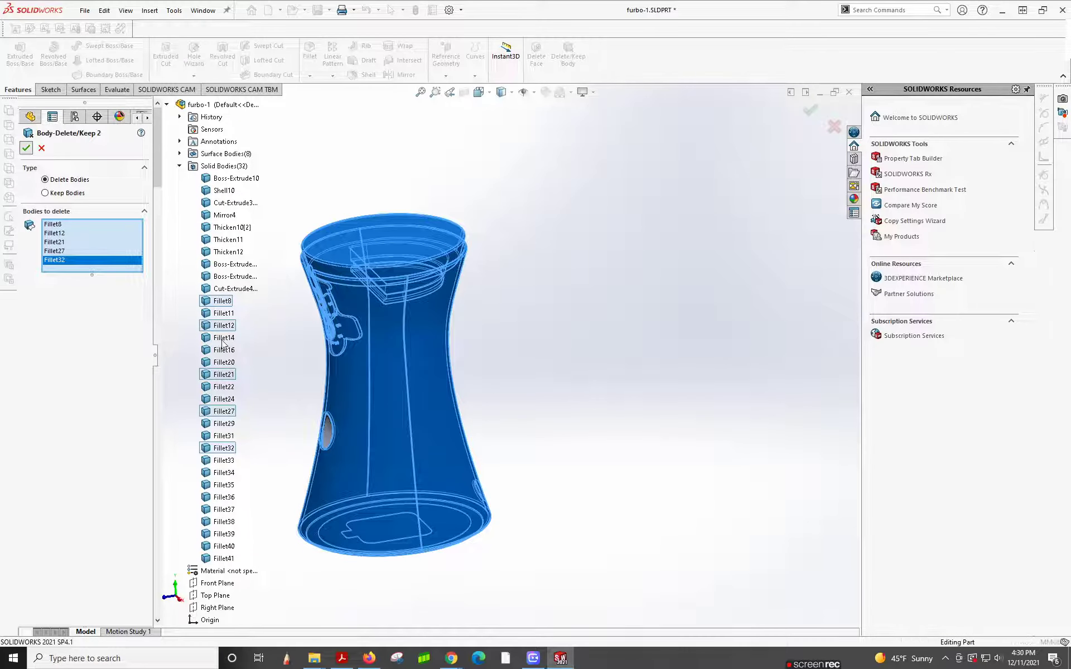
Delete all the surface bodies from the part.
drag(150, 504, 165, 157)
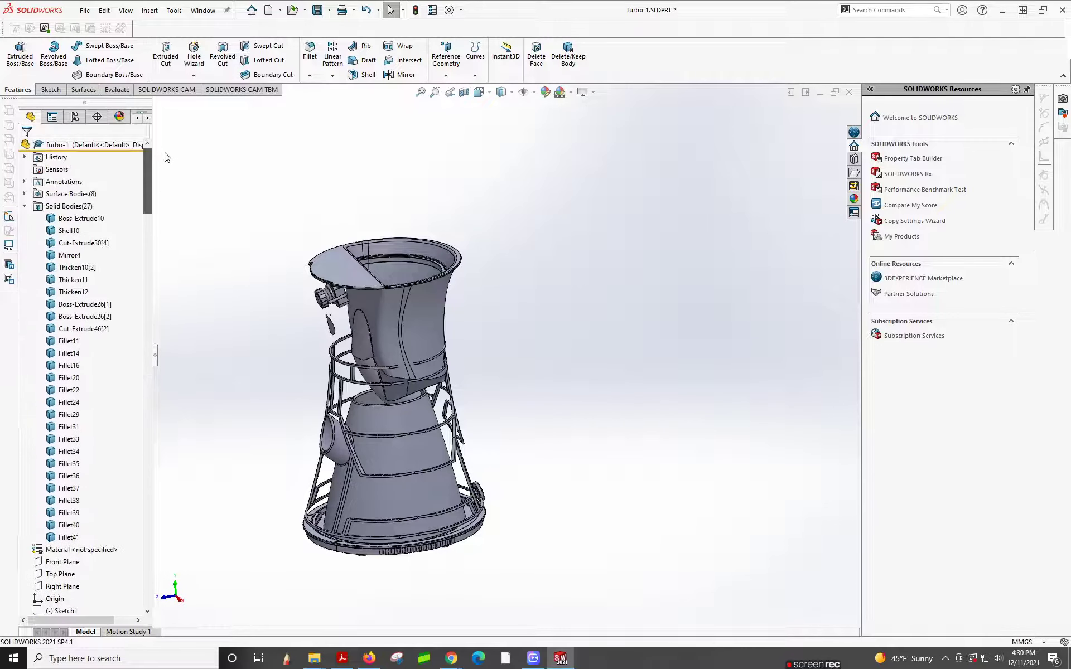
right_click(62, 194)
click(85, 230)
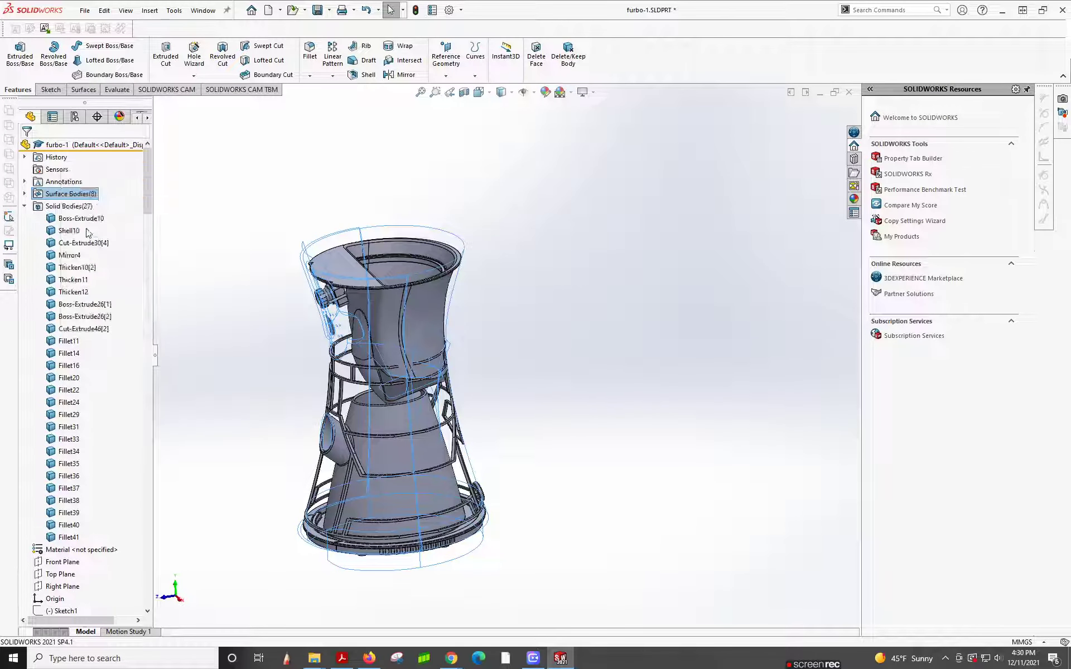
click(26, 149)
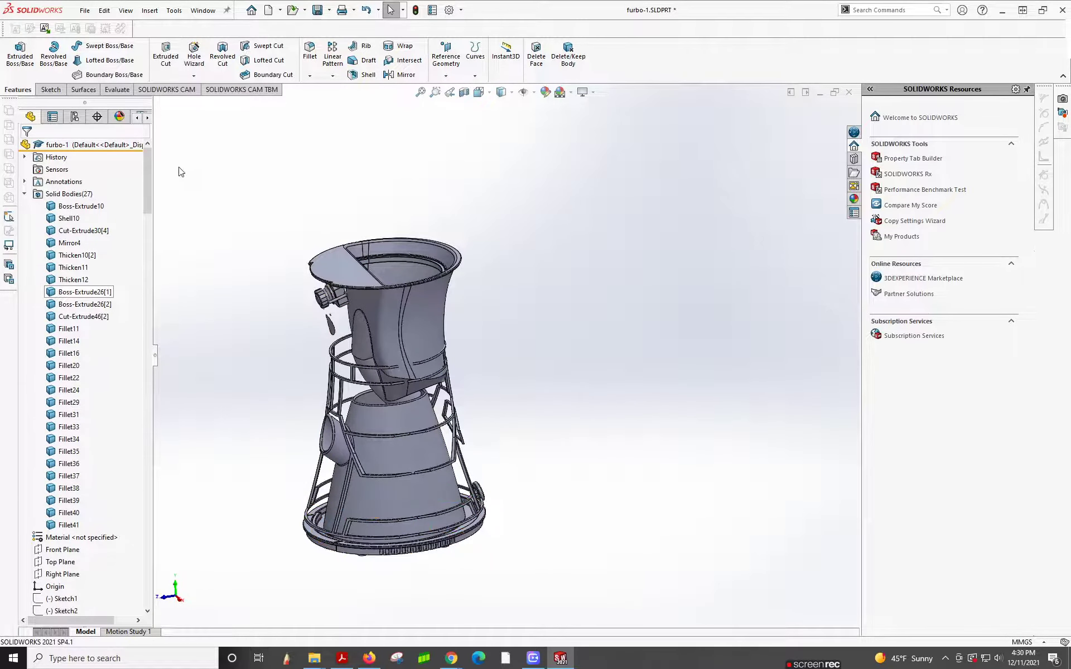
click(84, 11)
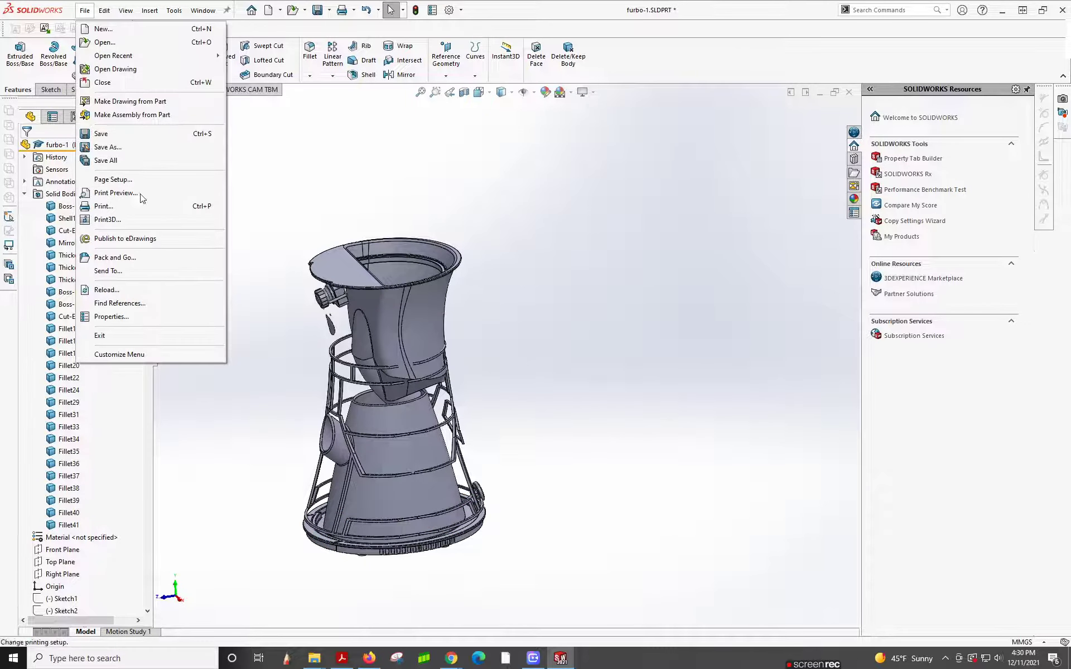
click(98, 146)
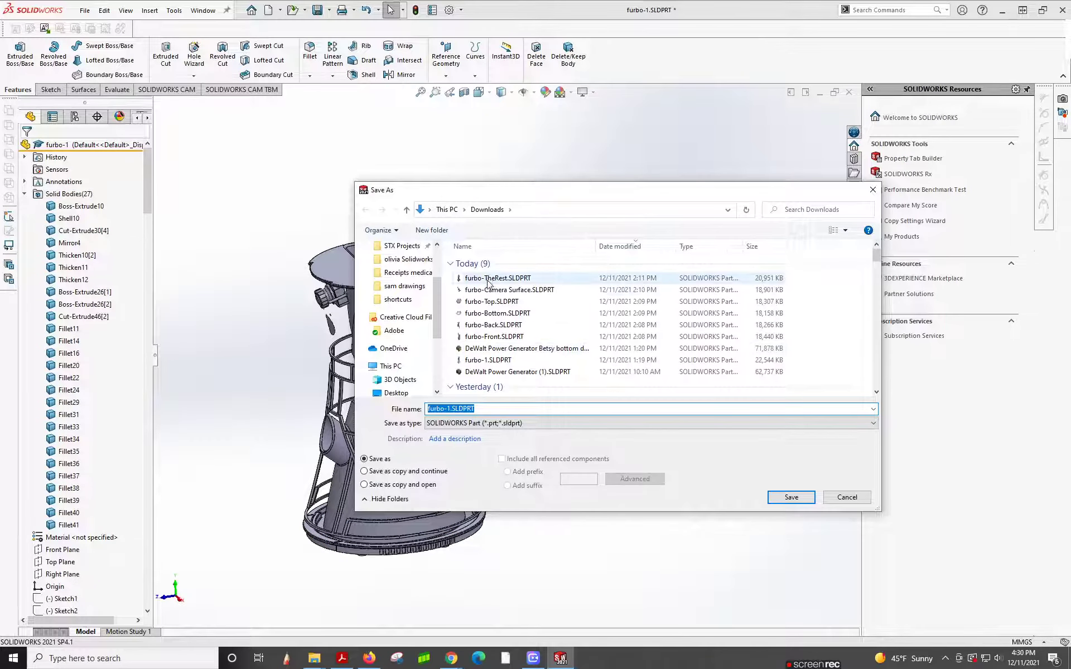
click(848, 498)
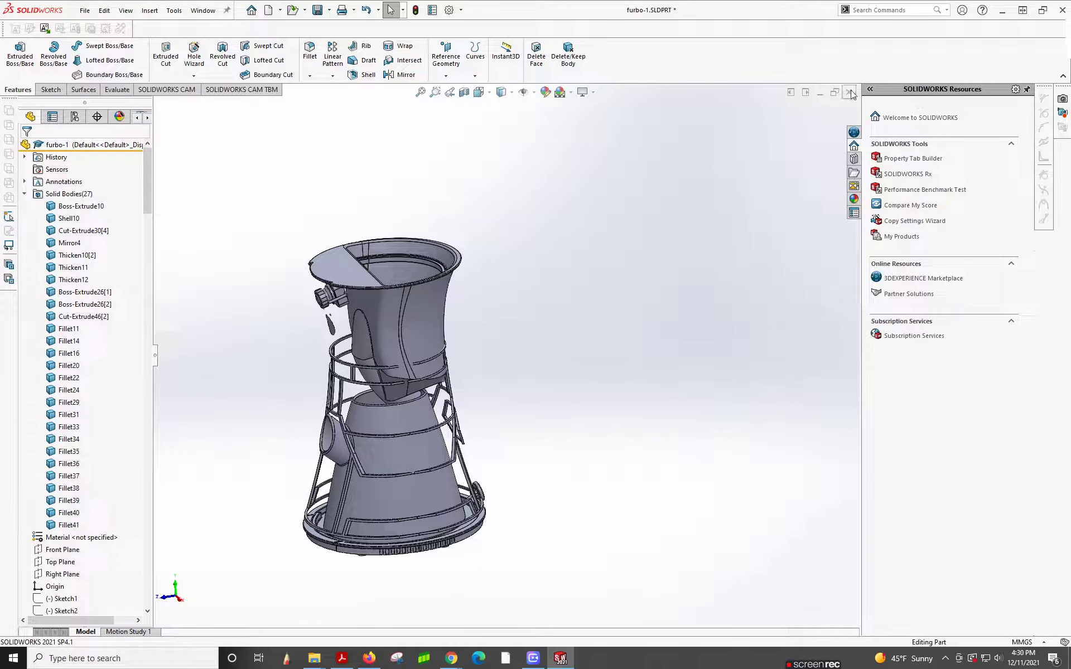
Close the furbo-1 part and create a new assembly document.
click(494, 337)
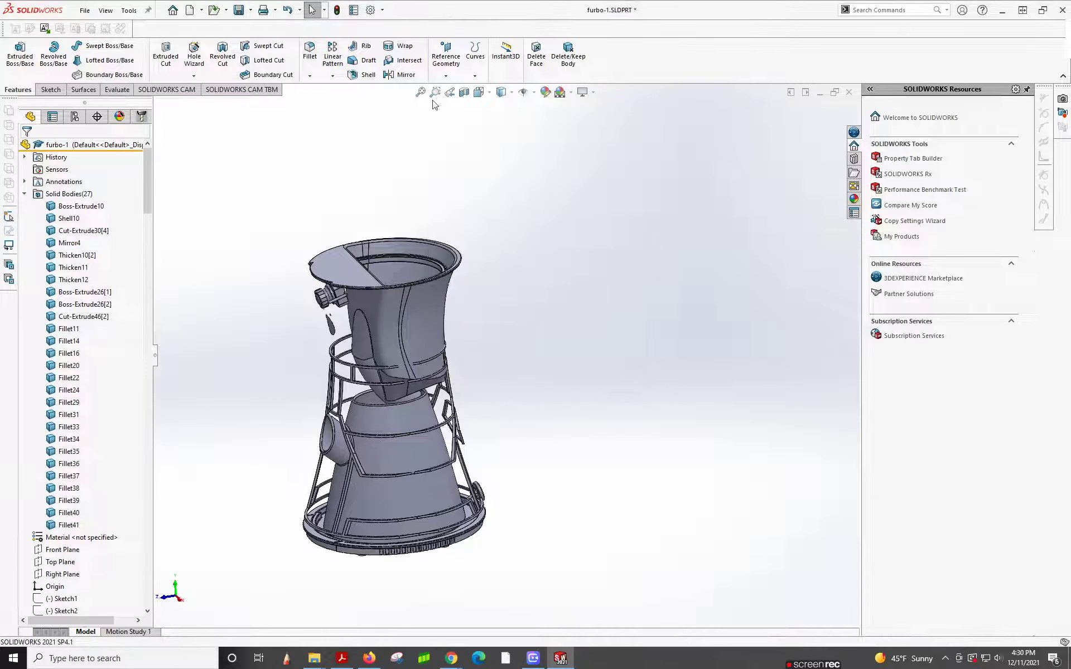
click(84, 10)
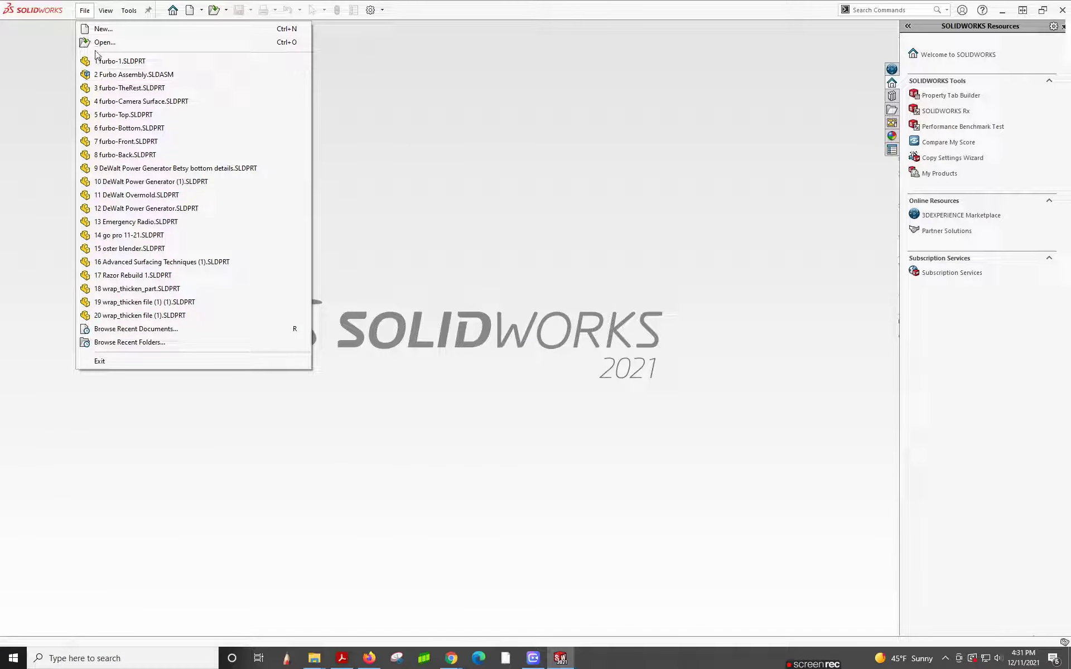
click(103, 28)
click(394, 297)
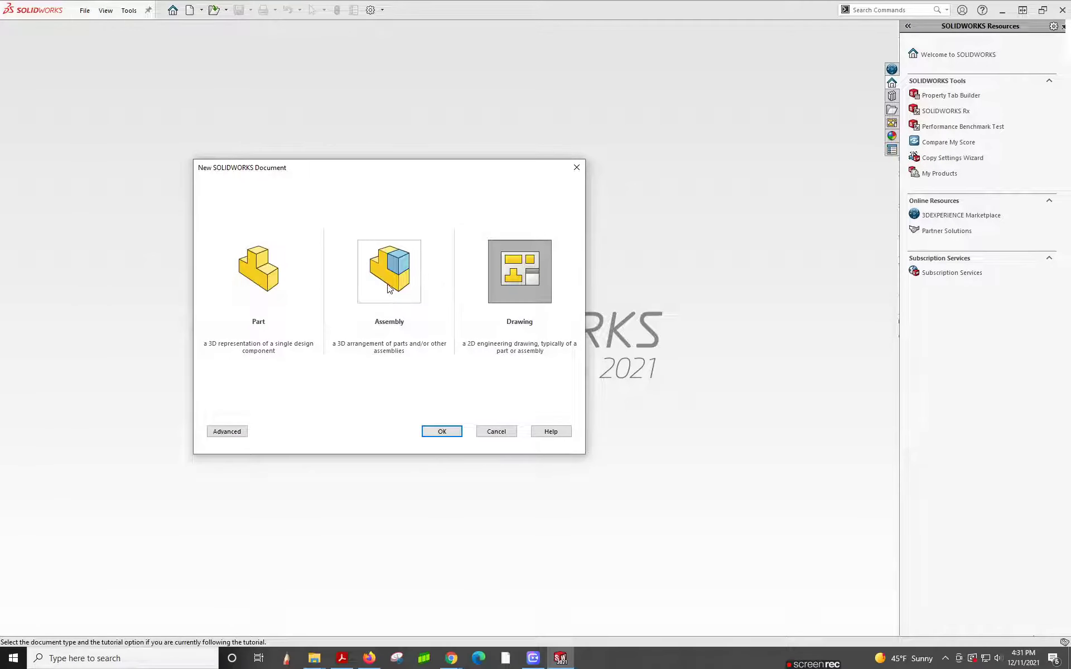
click(448, 434)
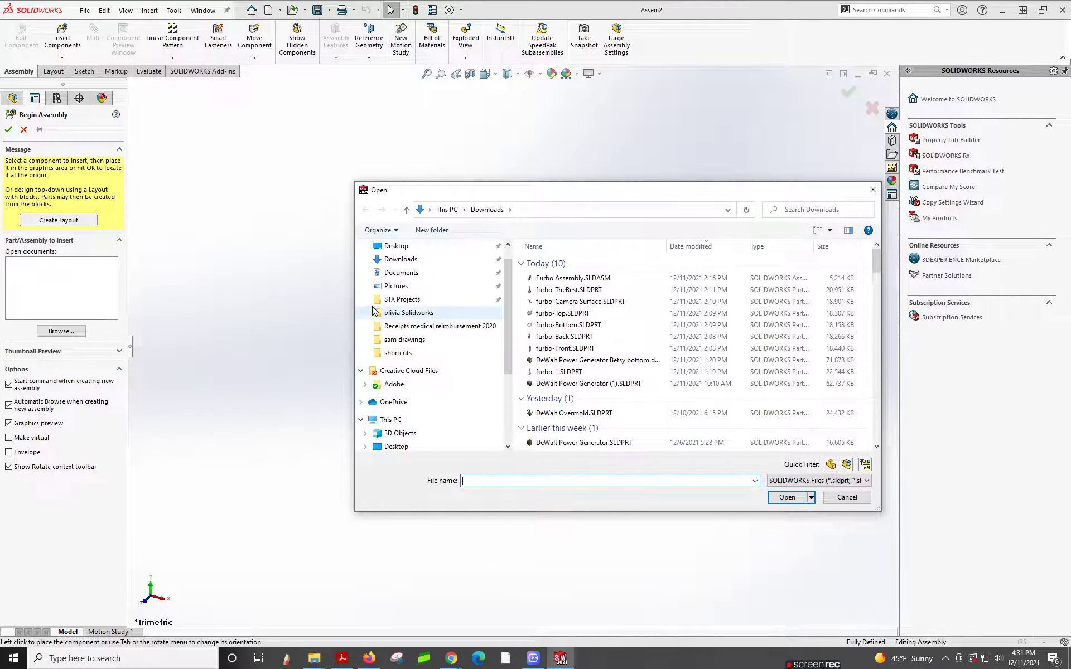
Insert furbo-TheRest.SLDPRT as the first component, fixed at the assembly origin.
click(572, 290)
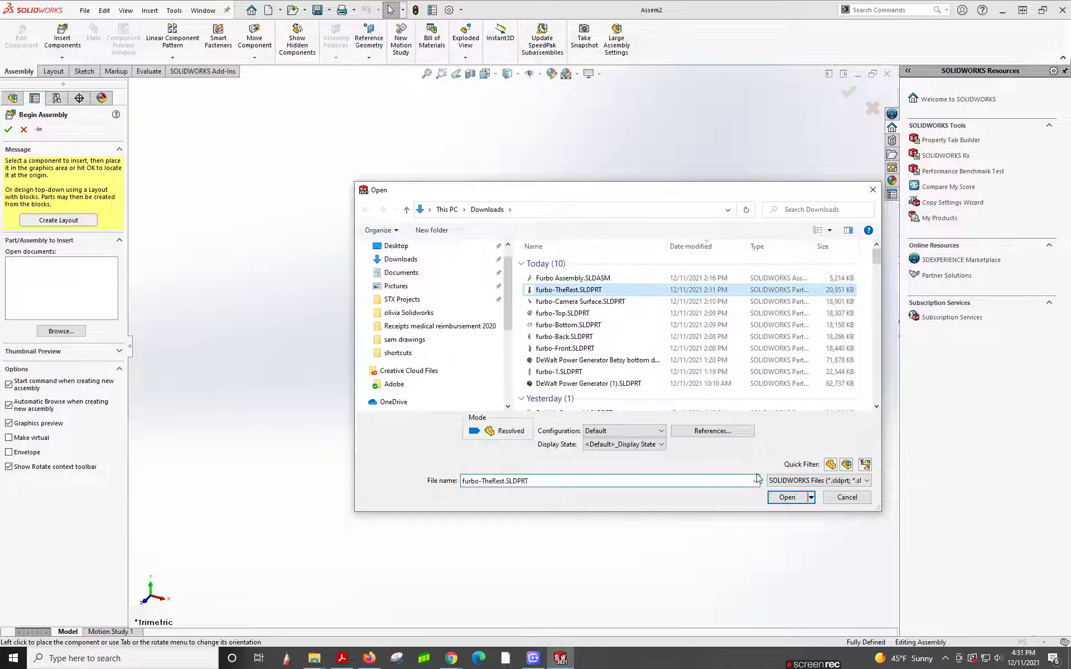
click(787, 497)
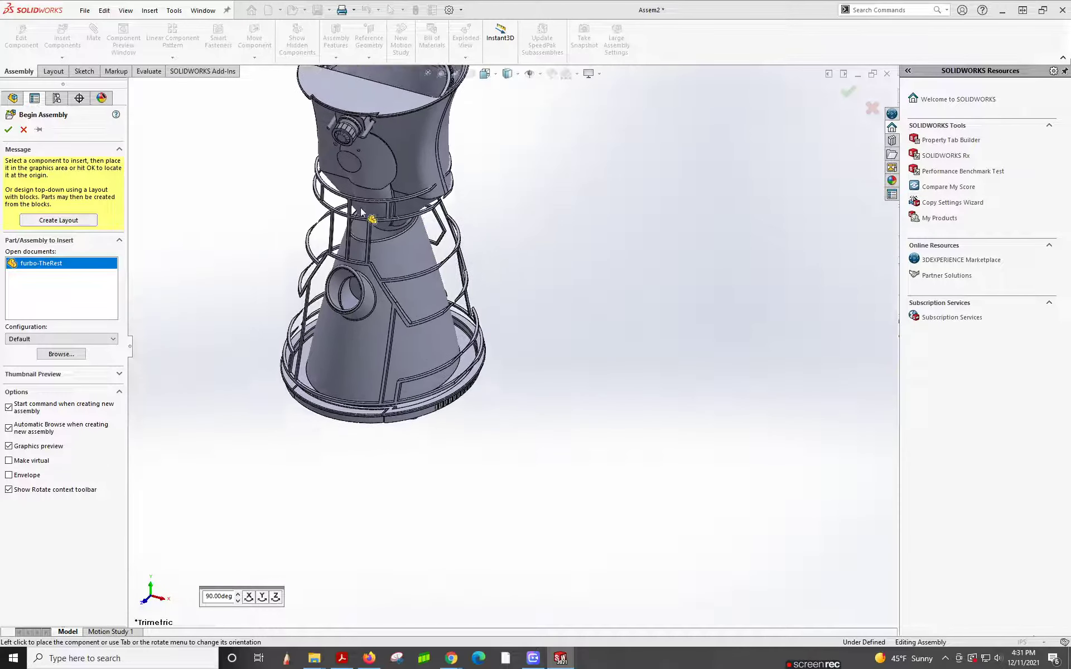
click(9, 130)
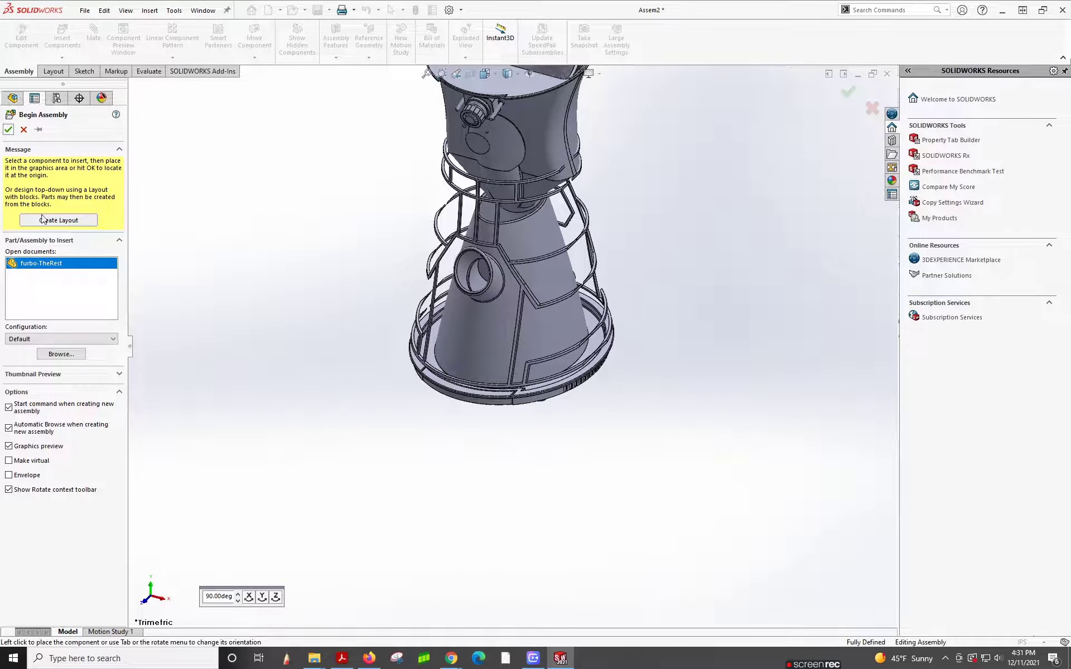
click(600, 337)
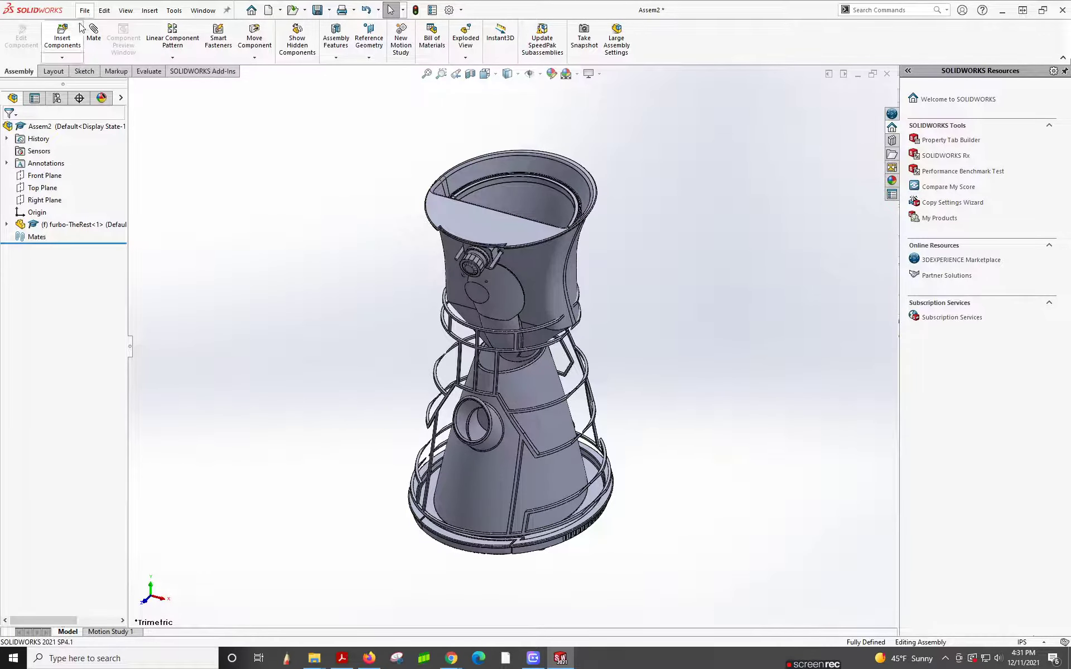
Insert the furbo-Camera Surface.SLDPRT part into the assembly at the origin.
click(58, 44)
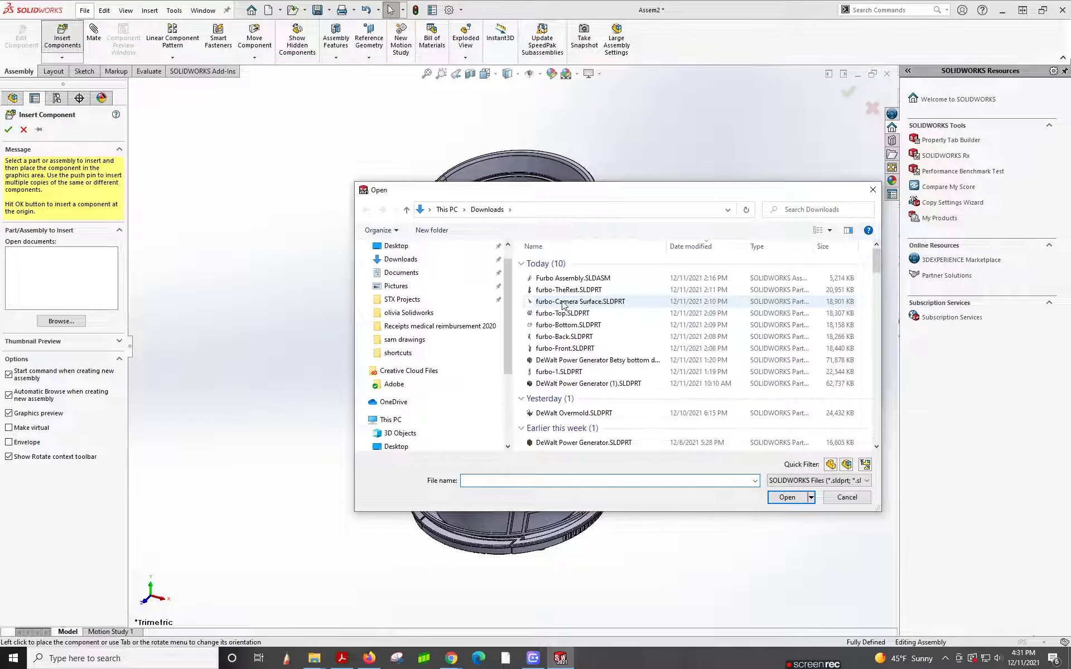
click(557, 302)
click(796, 502)
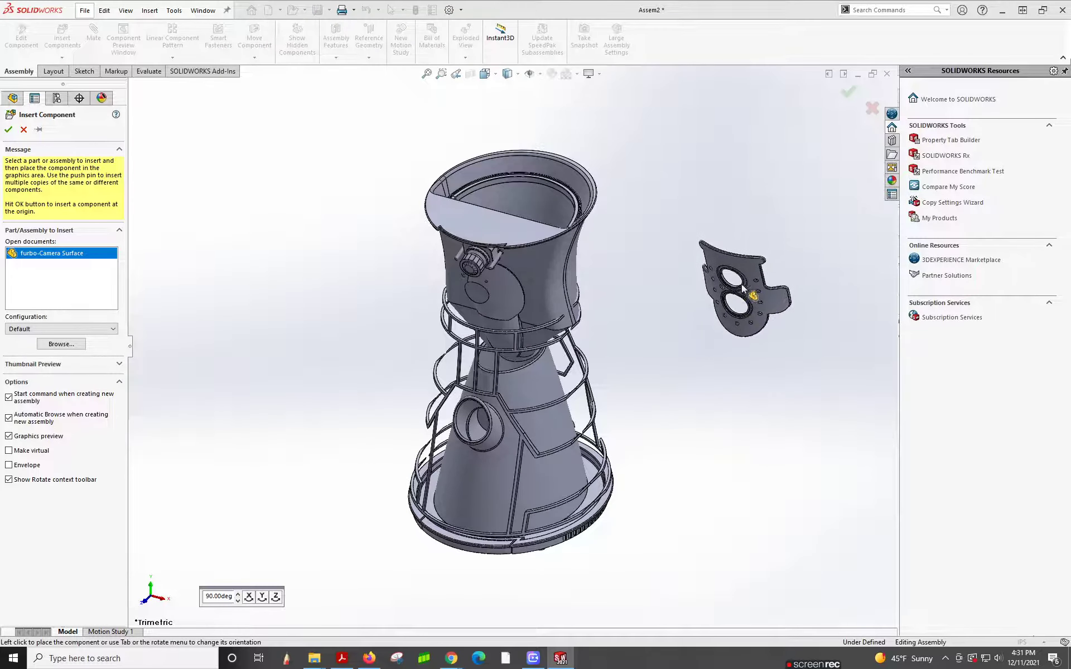
click(11, 129)
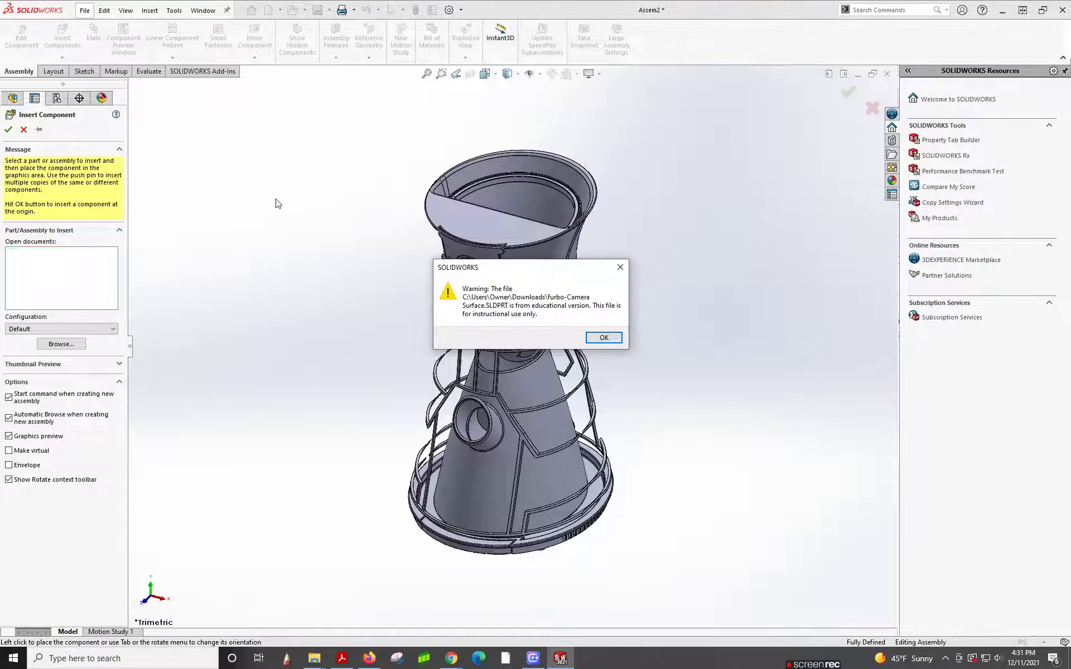
click(611, 340)
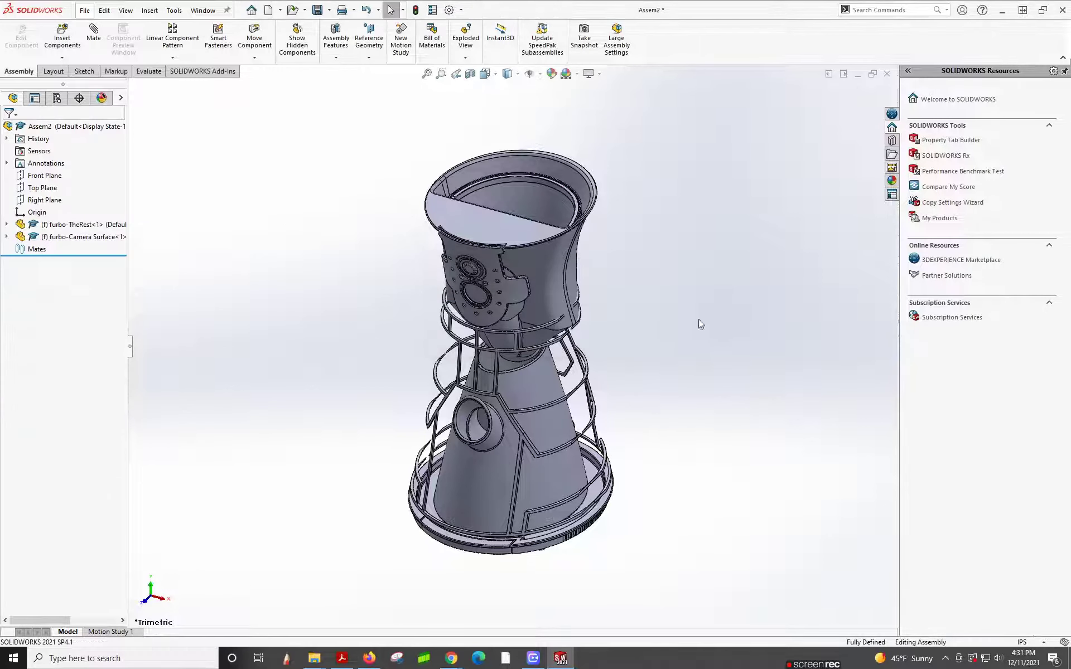
Add the top lid, furbo-Top.SLDPRT, to the assembly at the origin.
click(70, 58)
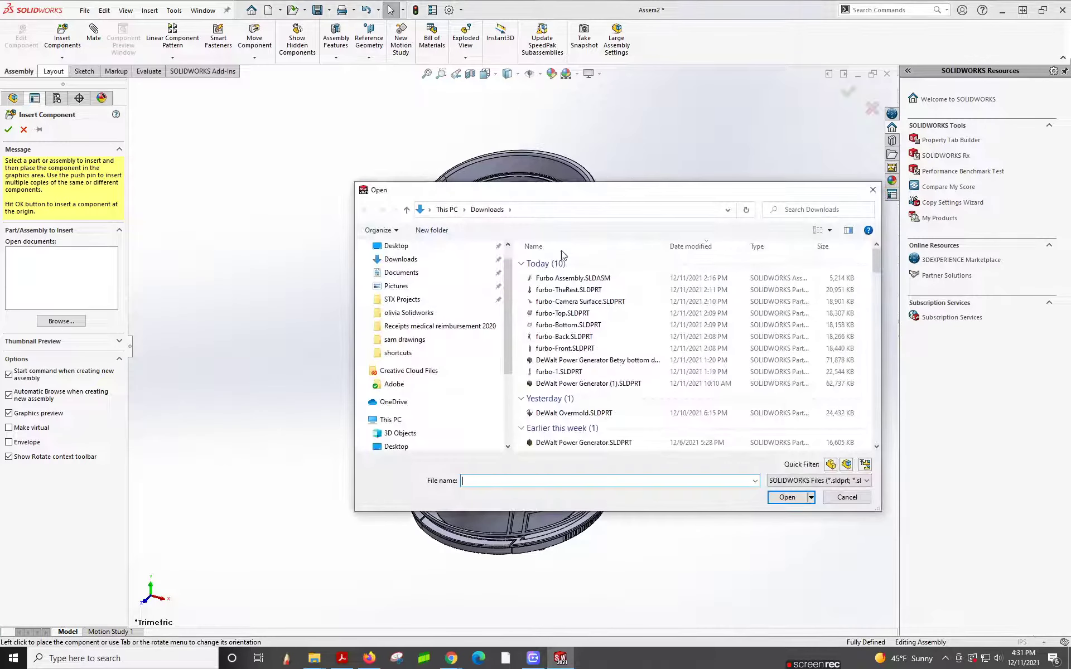
click(561, 313)
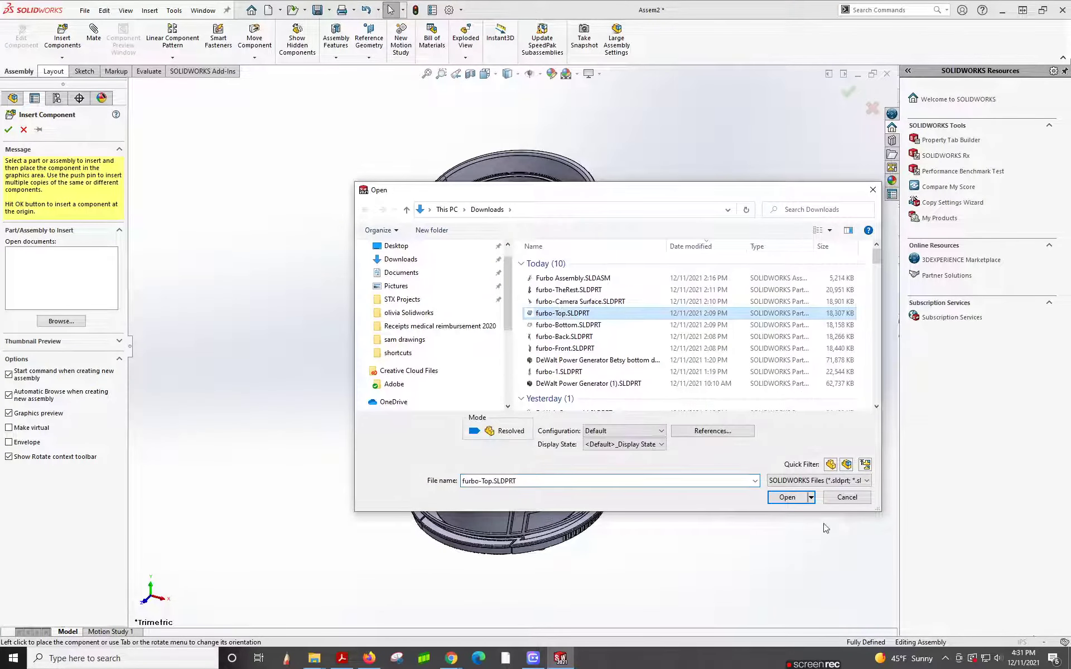
click(794, 501)
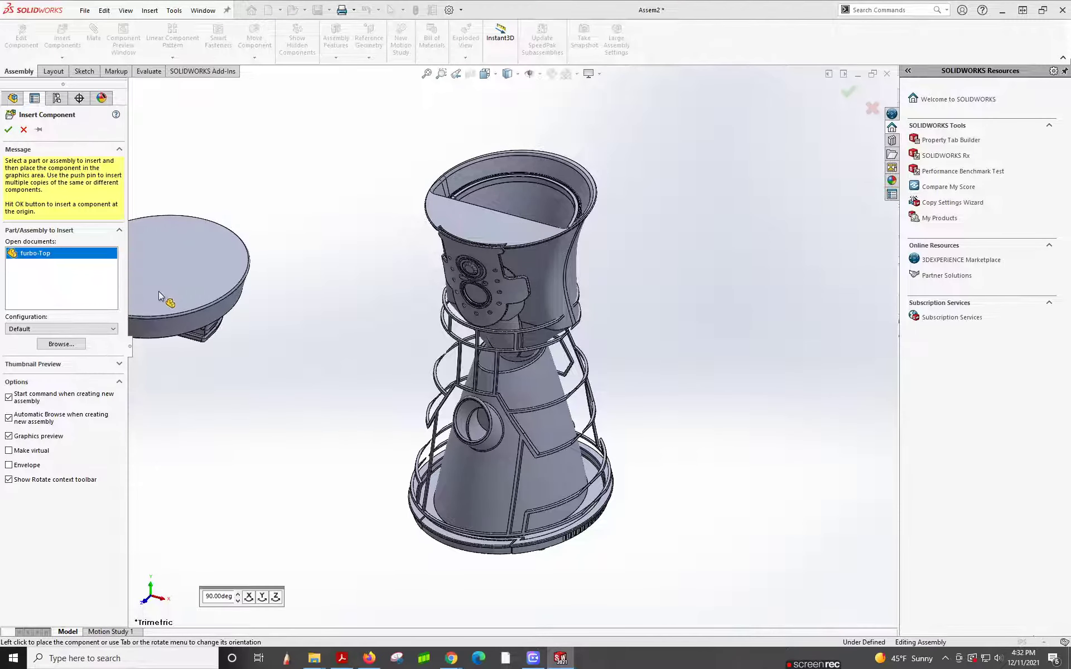
click(9, 130)
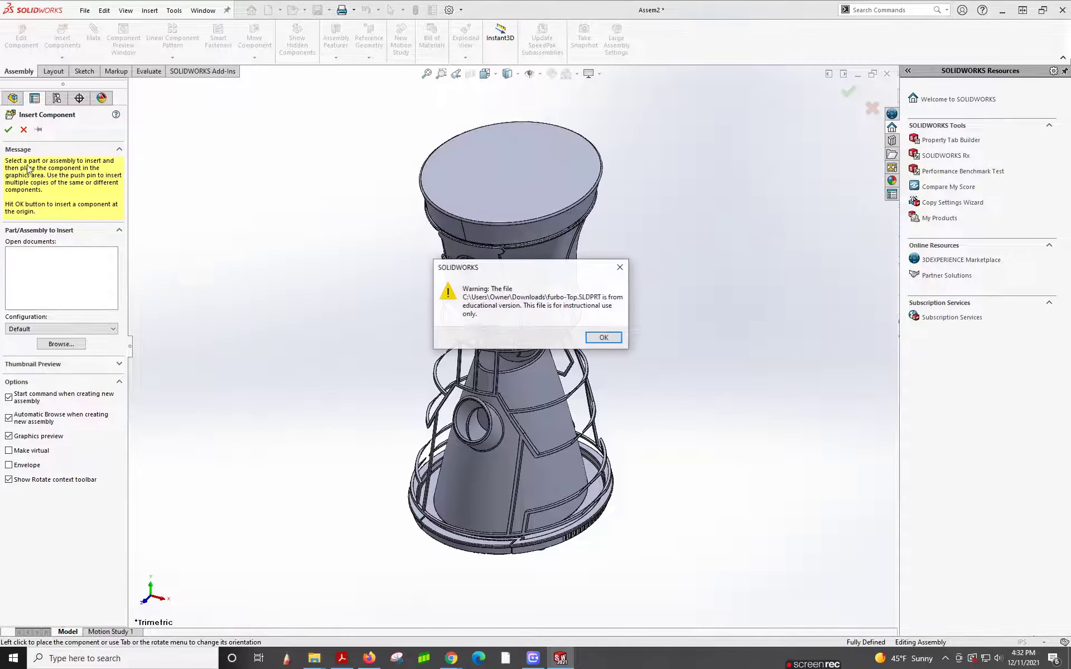
click(611, 342)
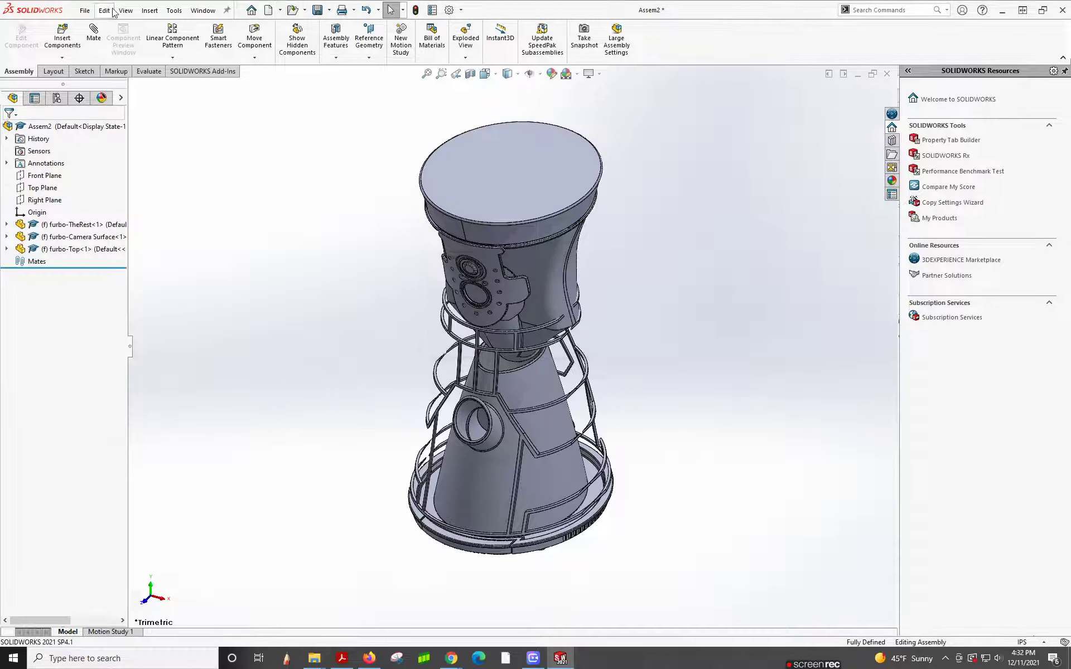
Add the bottom plate, furbo-Bottom.SLDPRT, to the assembly at the origin.
click(64, 57)
click(86, 71)
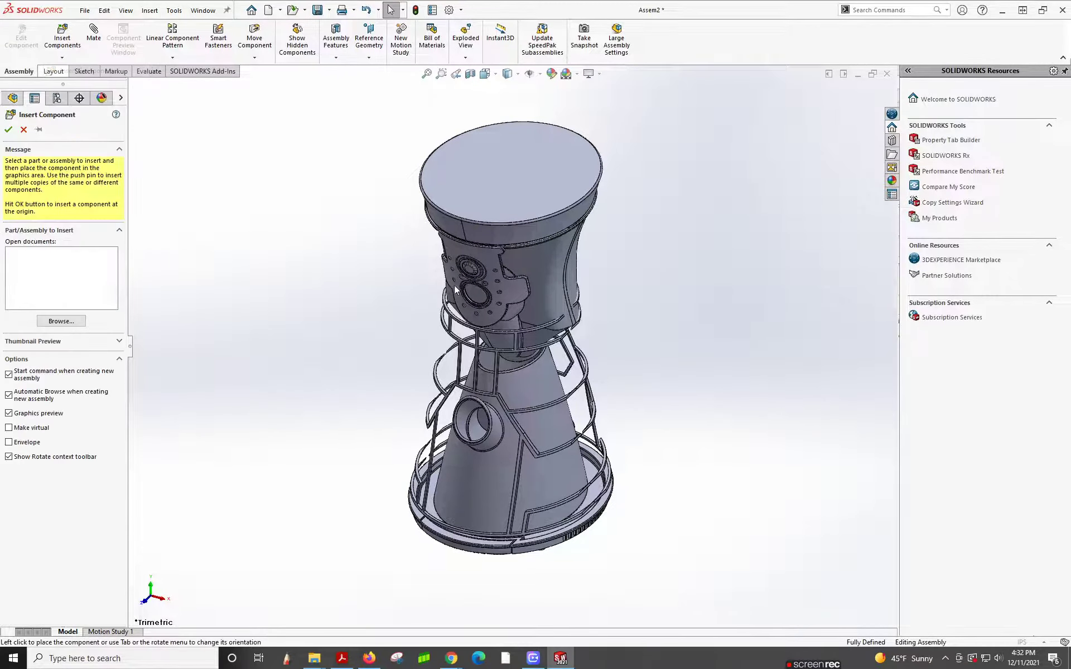
click(569, 324)
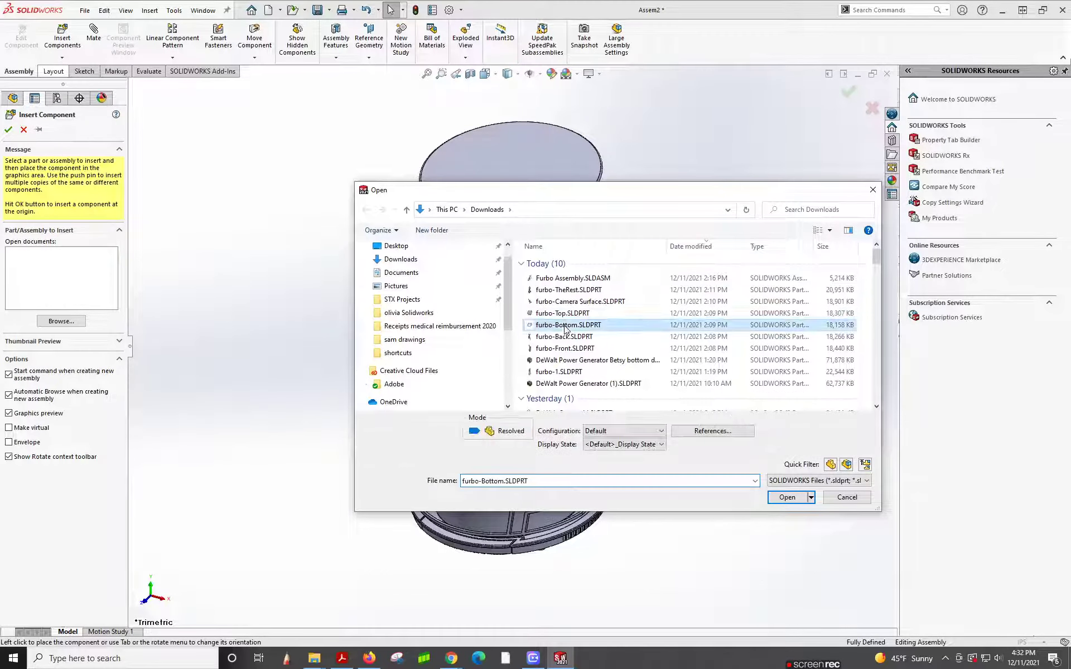
click(787, 497)
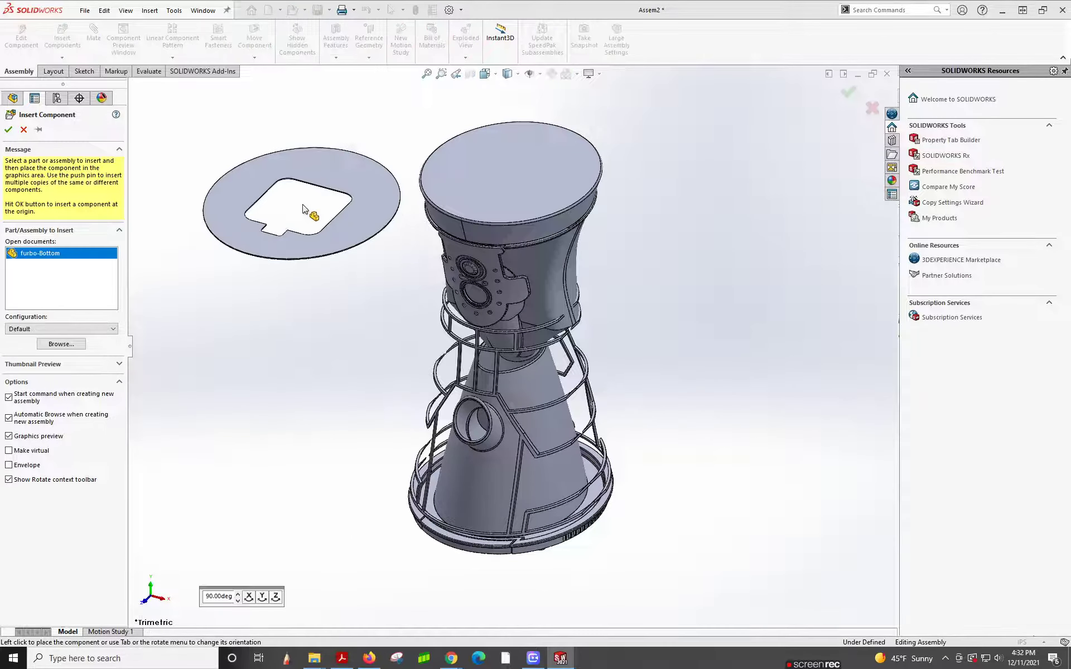
click(7, 130)
click(621, 338)
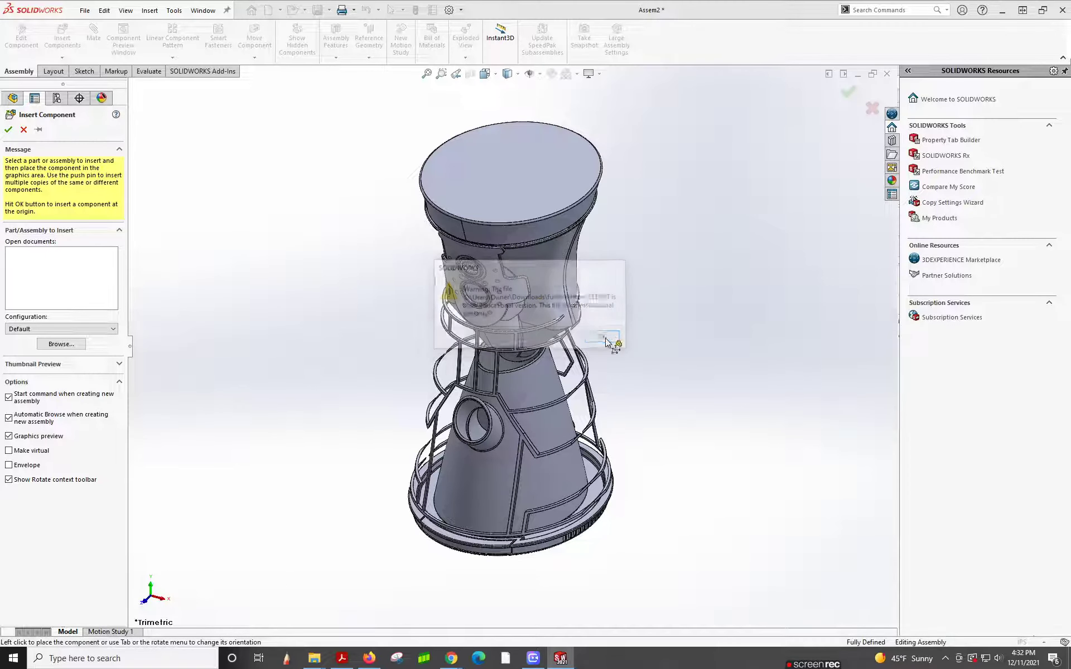
Insert the back shell, furbo-Back.SLDPRT, into the assembly at the origin.
click(85, 11)
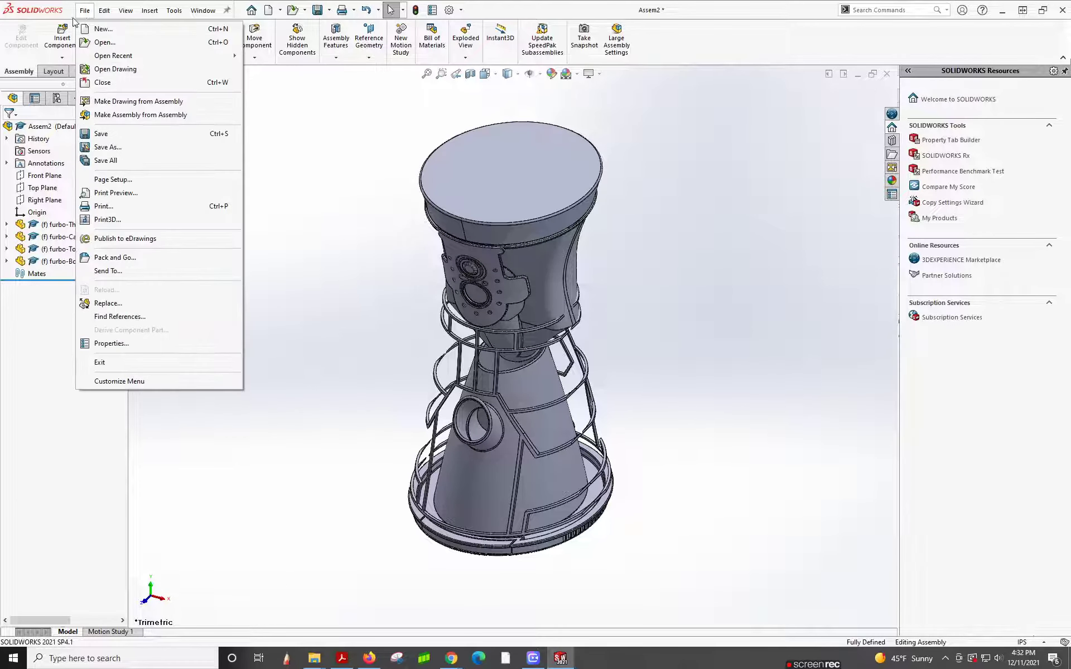
click(63, 34)
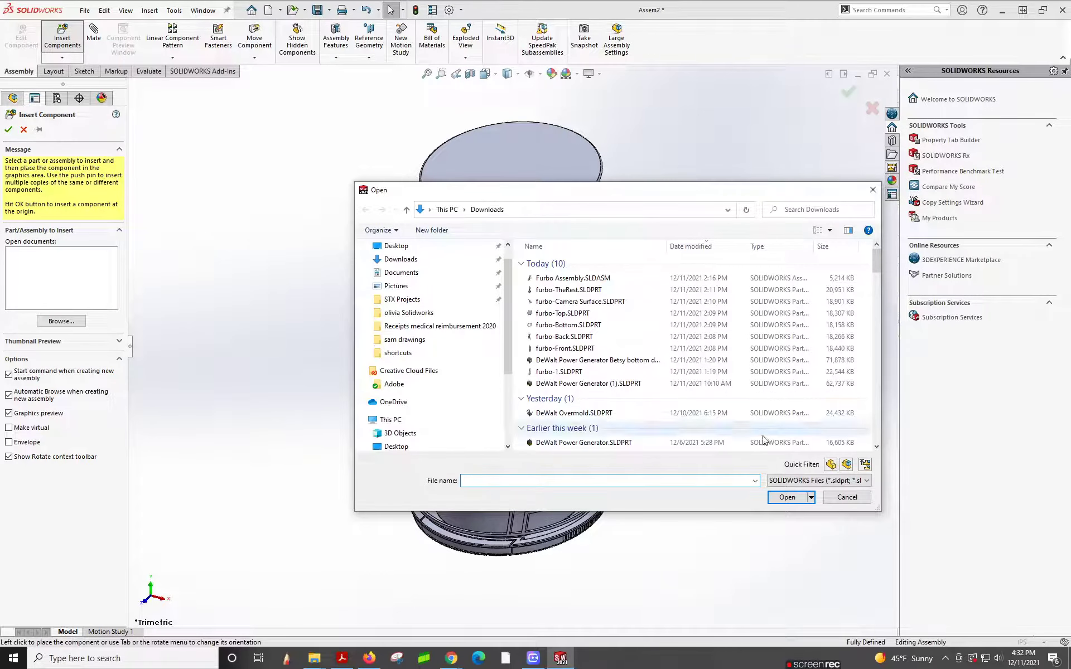
click(565, 337)
click(794, 501)
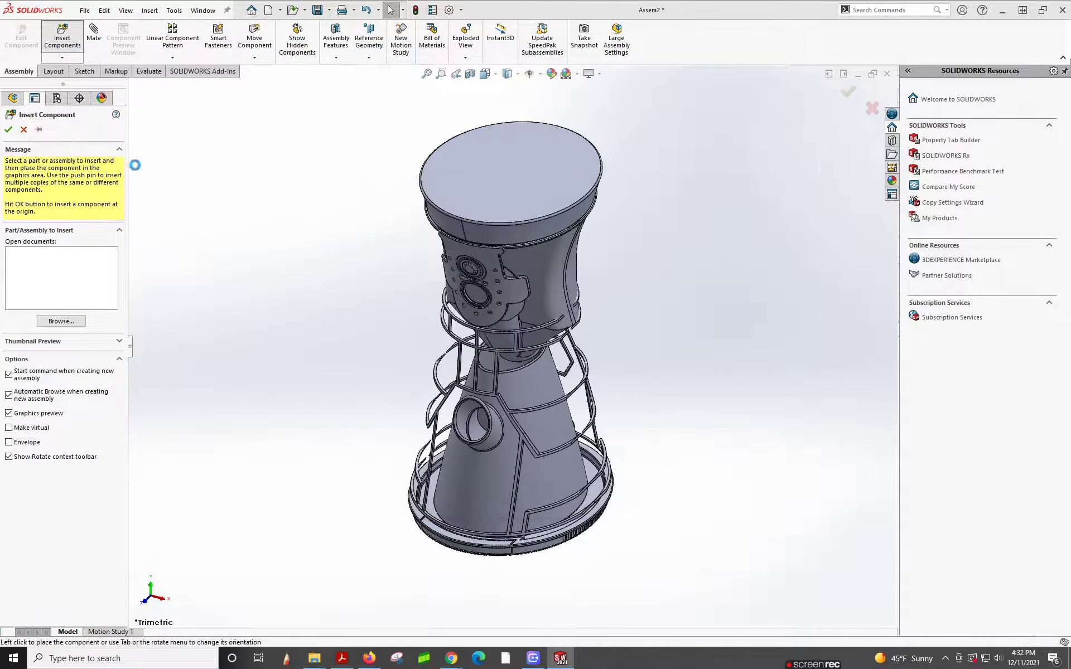
click(8, 130)
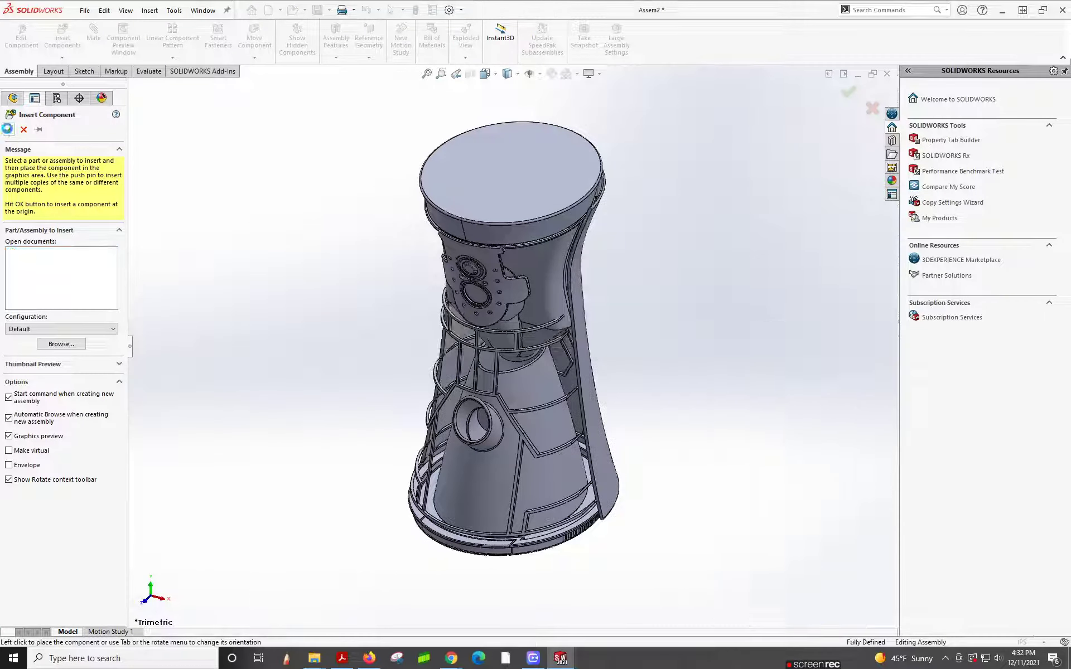
click(604, 337)
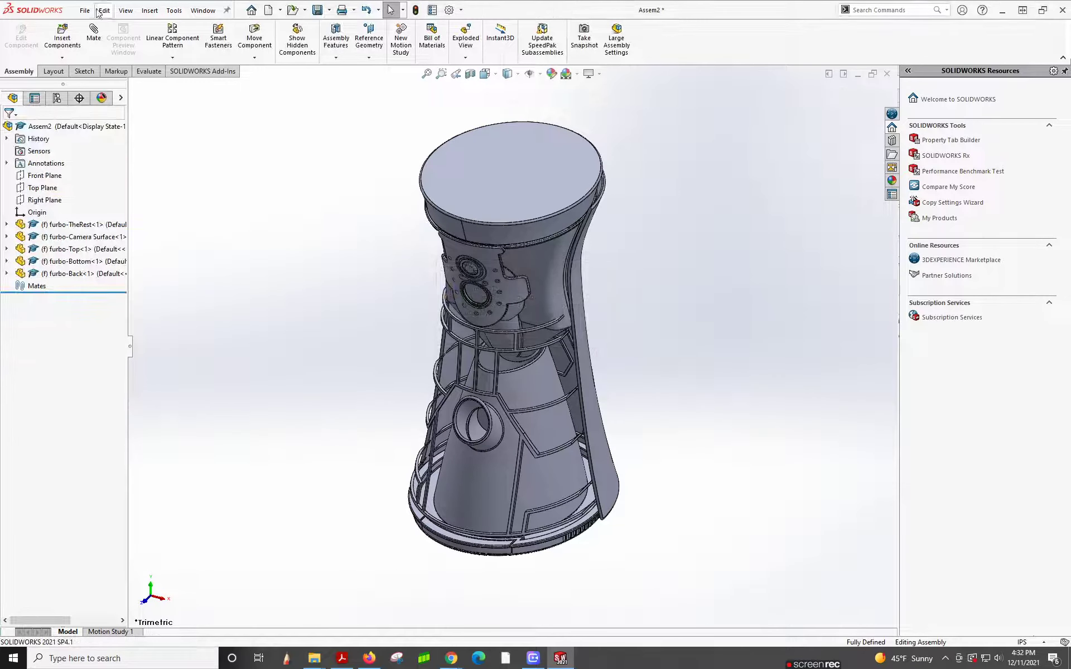
Insert the front shell, furbo-Front.SLDPRT, into the assembly at the origin.
click(62, 57)
click(72, 71)
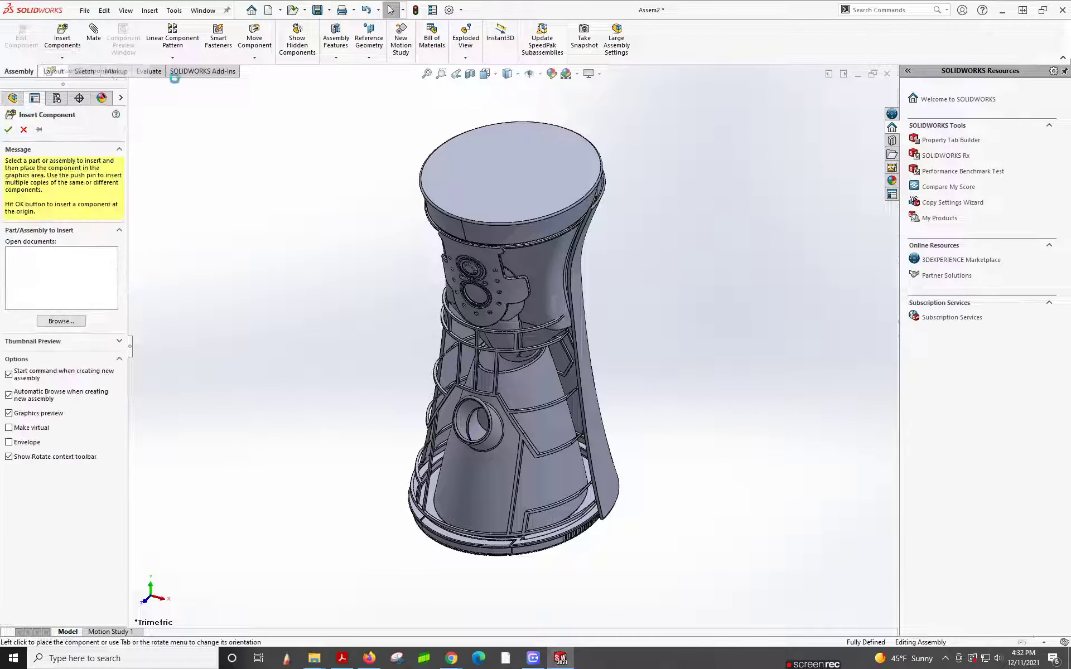
click(580, 348)
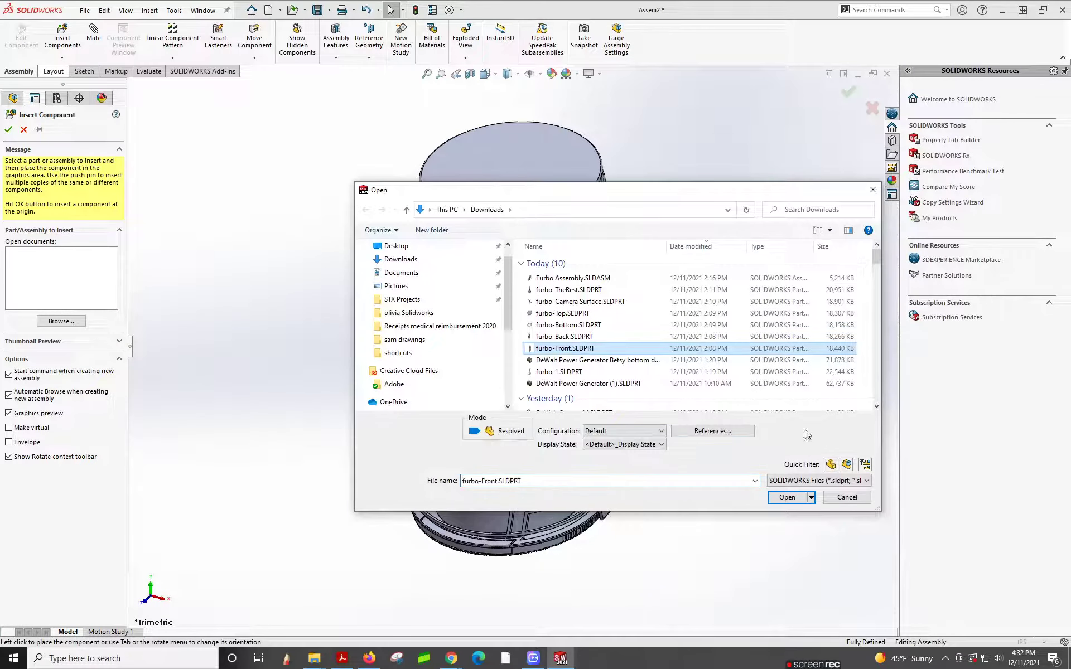
click(787, 497)
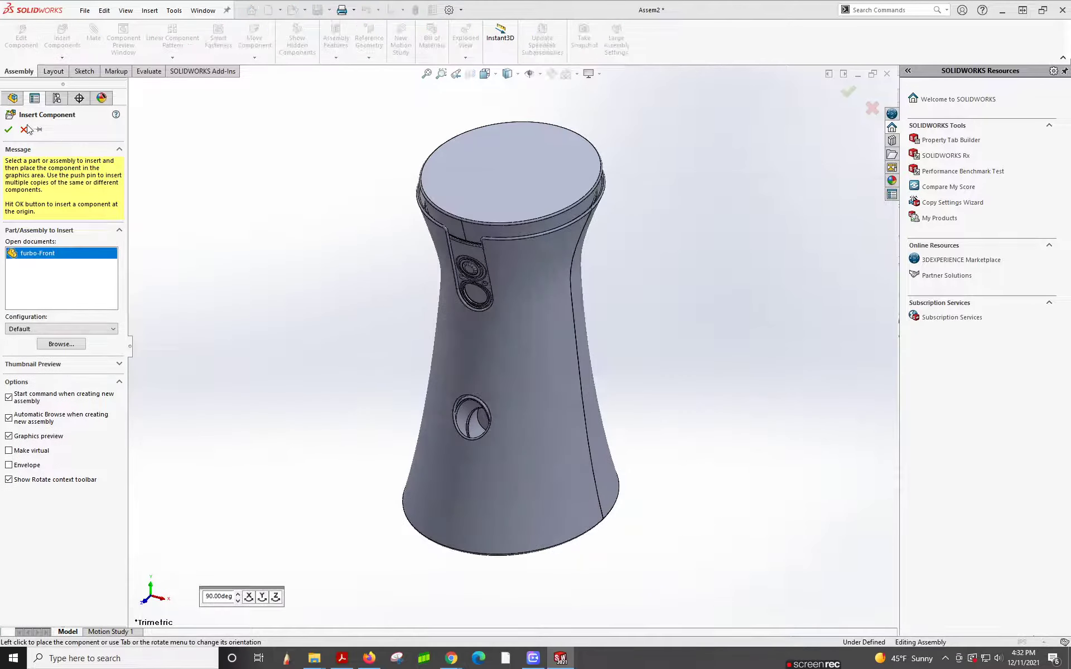
click(9, 130)
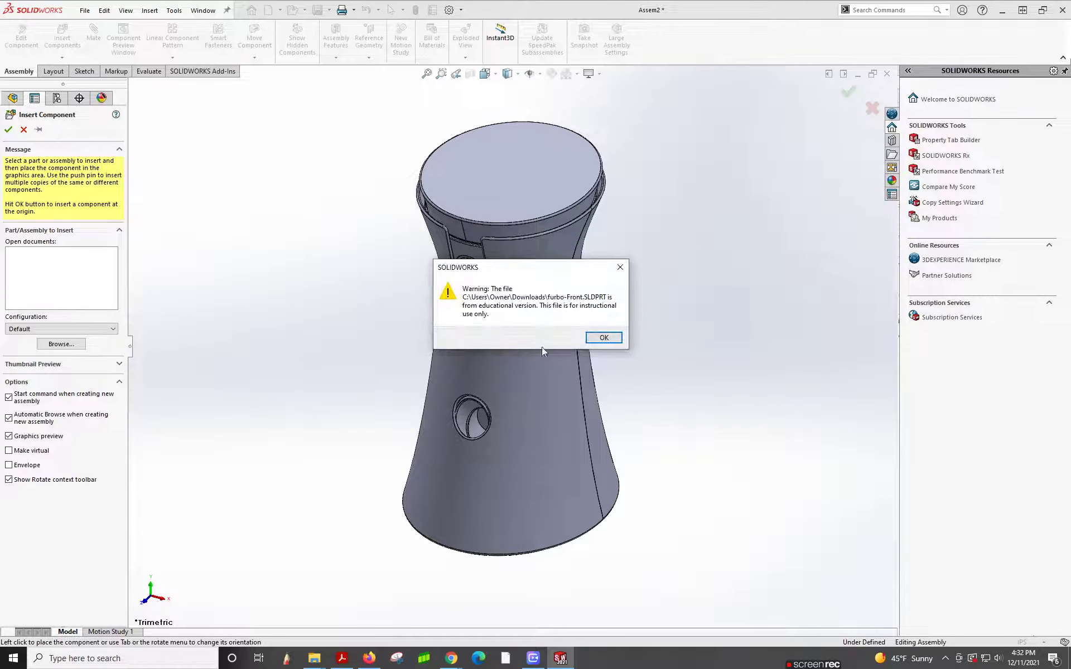
click(591, 338)
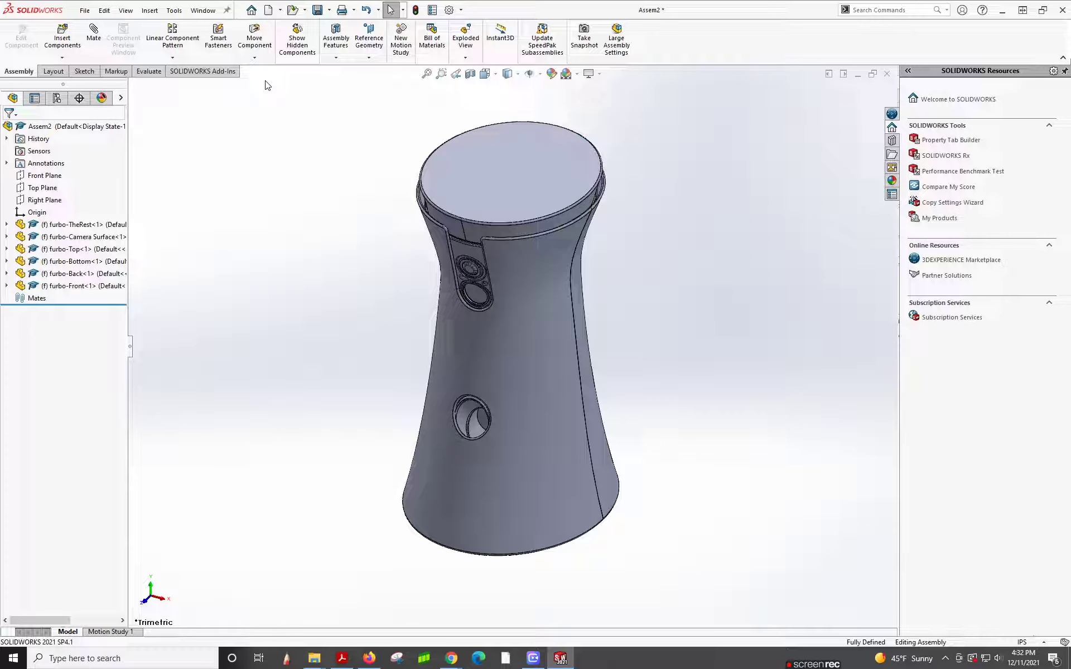
Start an exploded view and add a step moving the front shell about 6.24 in outward along the Z axis.
click(465, 42)
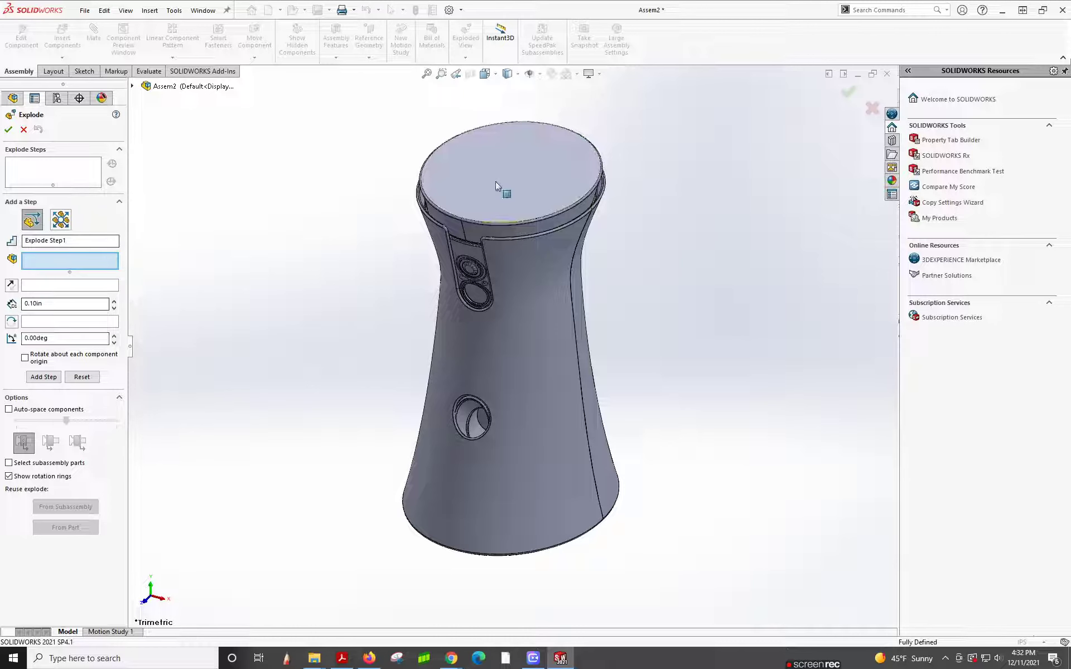
click(513, 309)
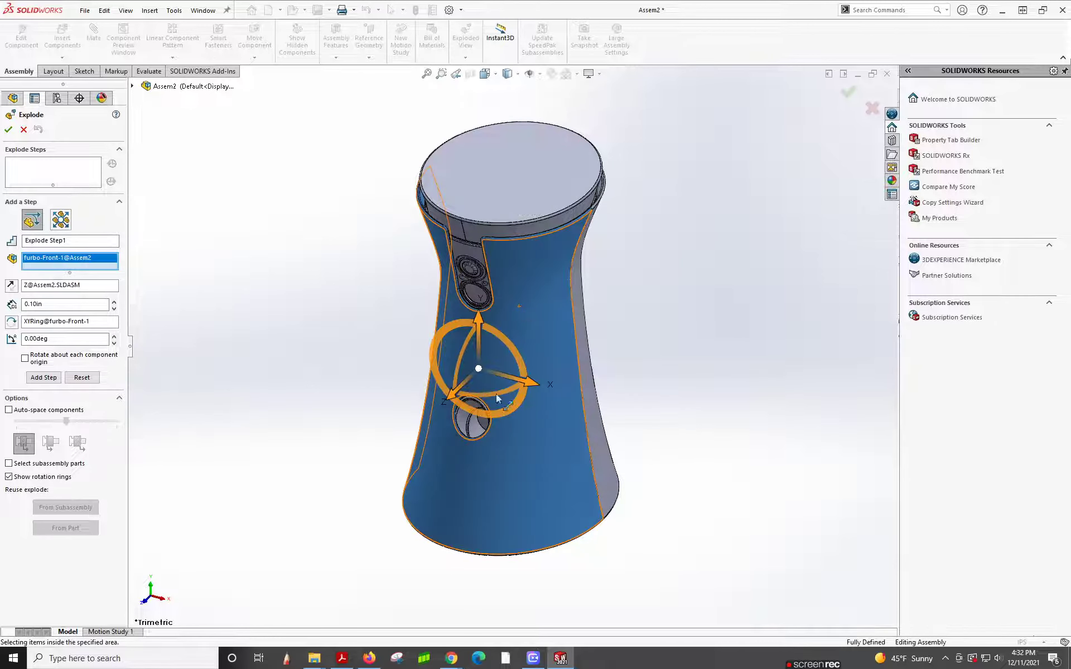
drag(449, 399, 327, 519)
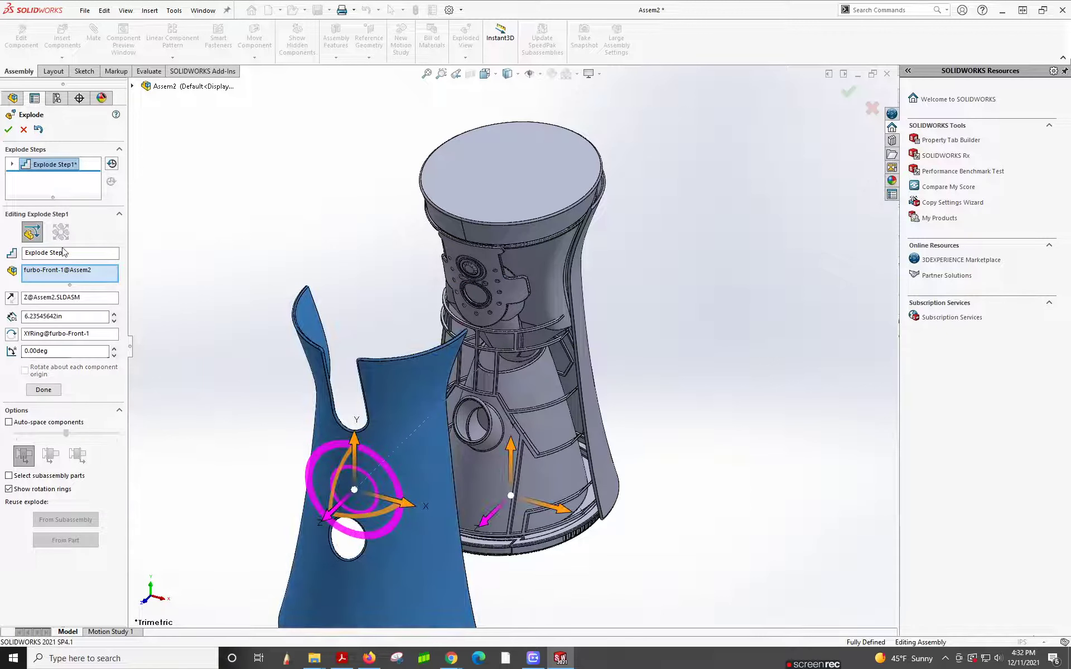
click(44, 390)
key(f)
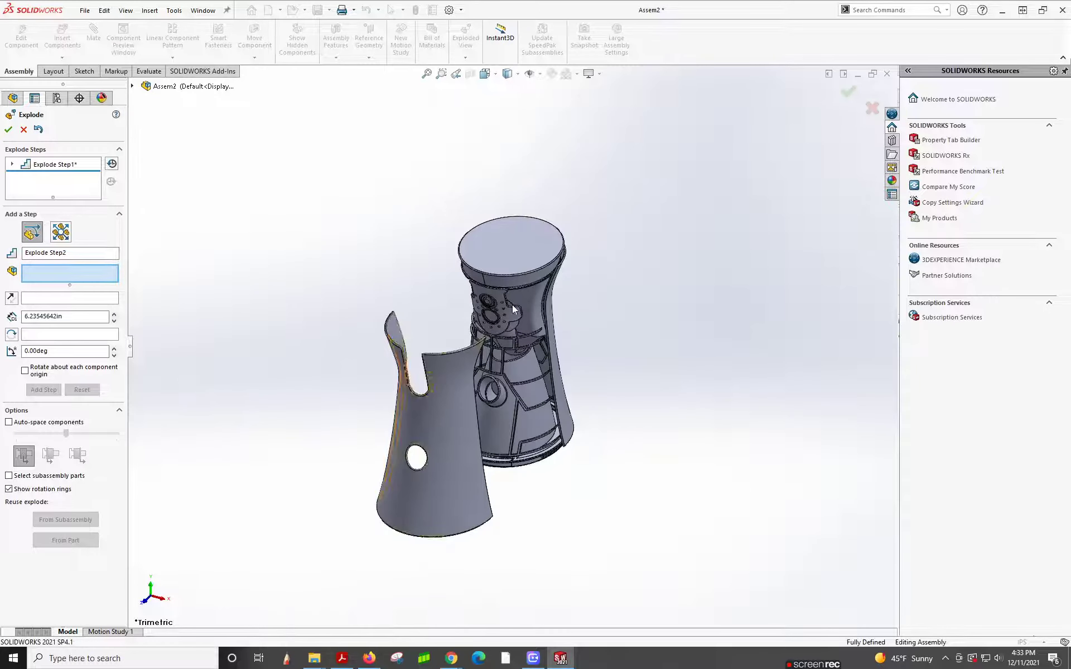
Add an explode step moving the camera surface about 3.20 in outward along the Z axis.
click(509, 312)
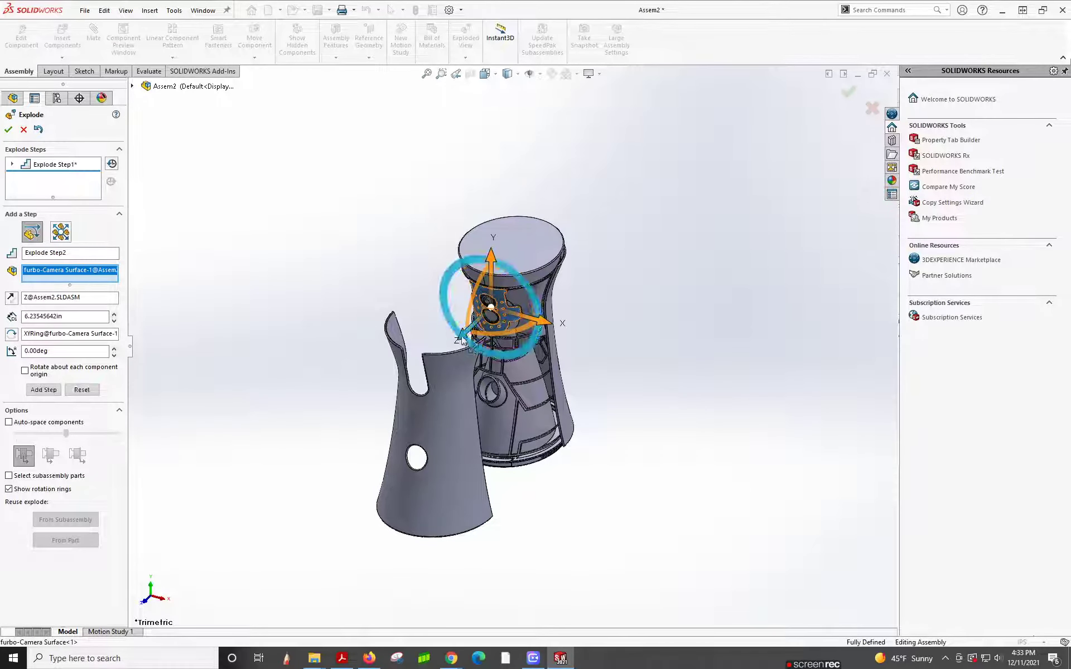
drag(465, 339, 437, 381)
click(43, 402)
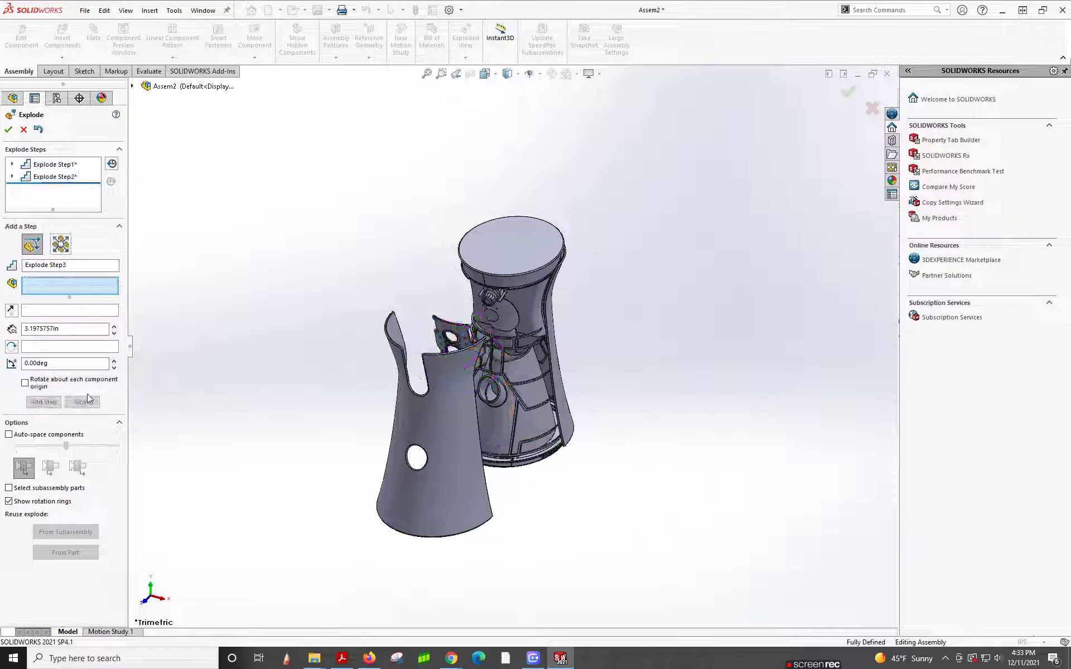
Add an explode step raising the top cover about 4.74 in along the Y axis.
click(509, 238)
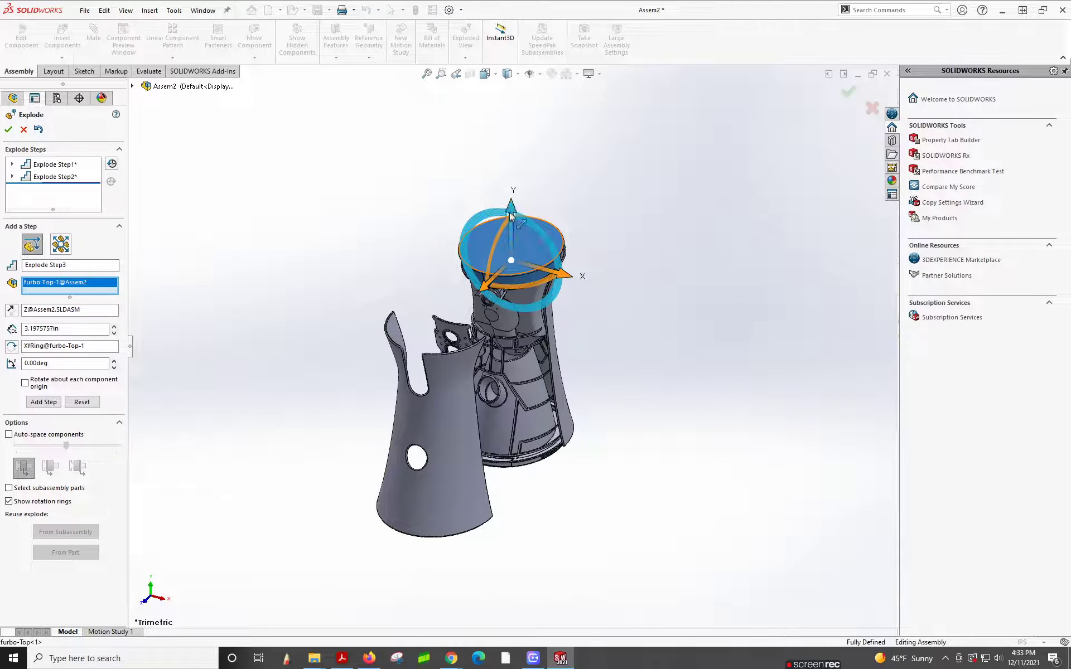
drag(511, 196, 513, 122)
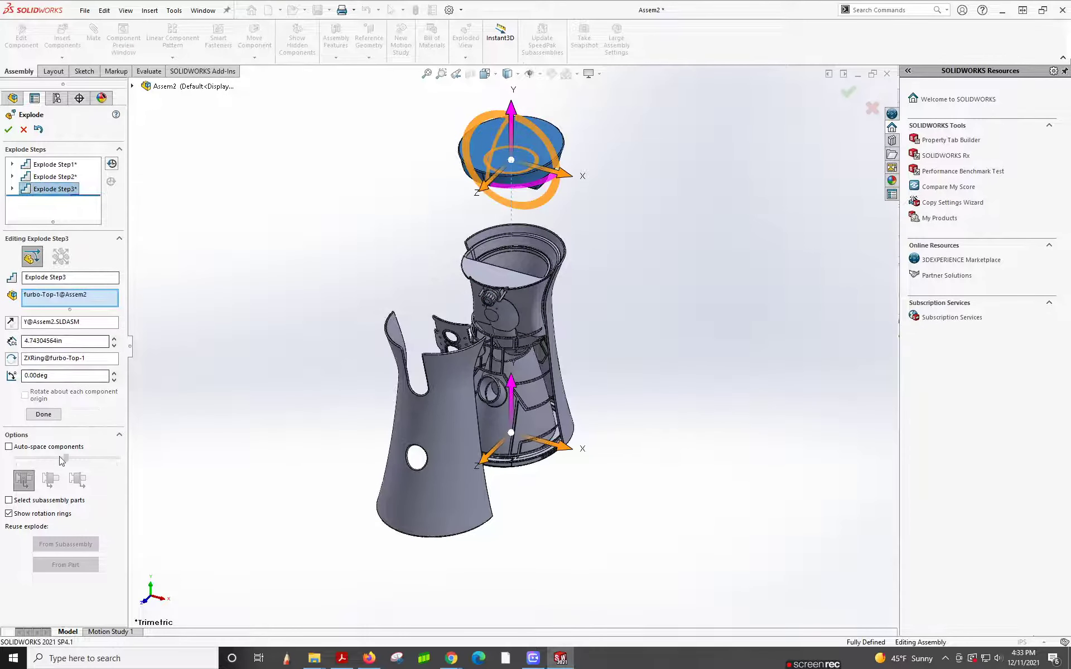
click(53, 414)
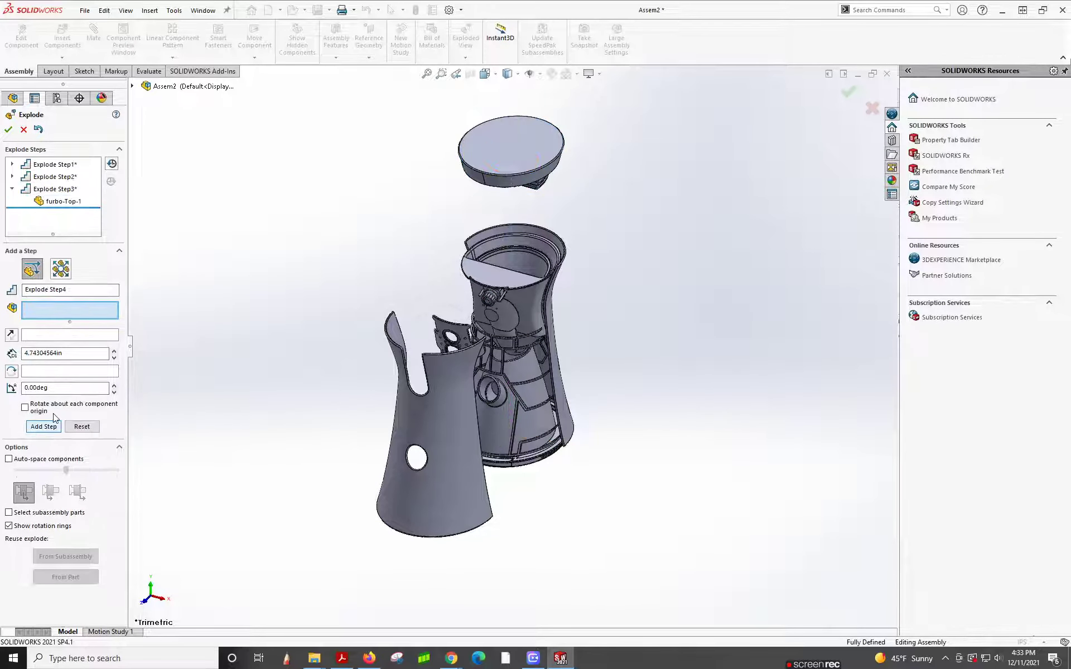
Add an explode step moving the back shell about 6.32 in rearward along the Z axis.
click(551, 336)
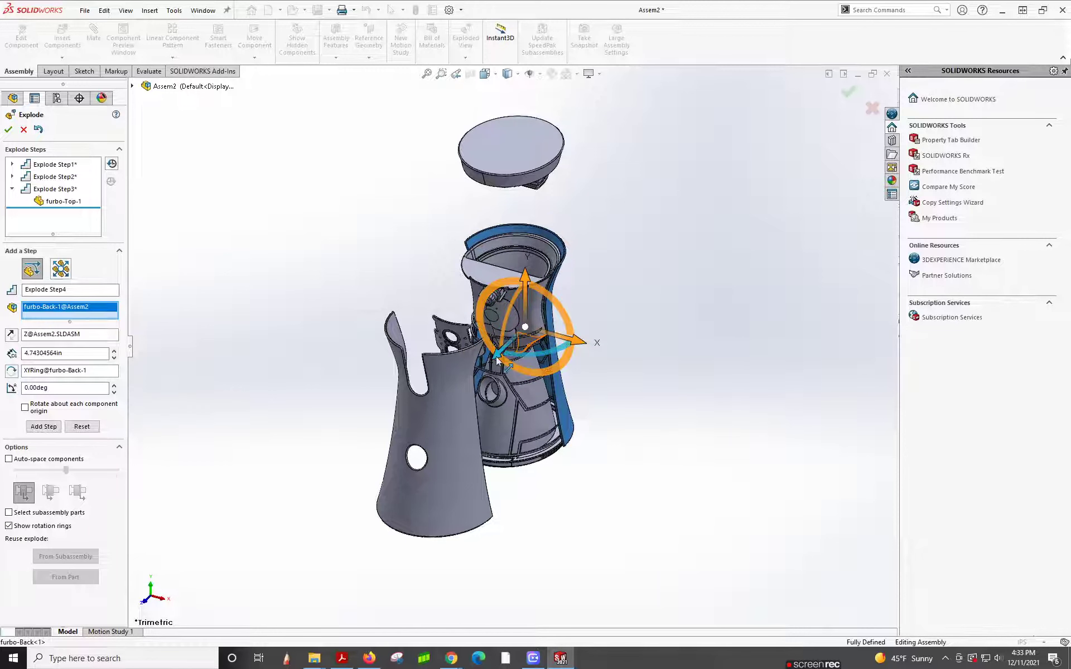
drag(498, 357, 579, 286)
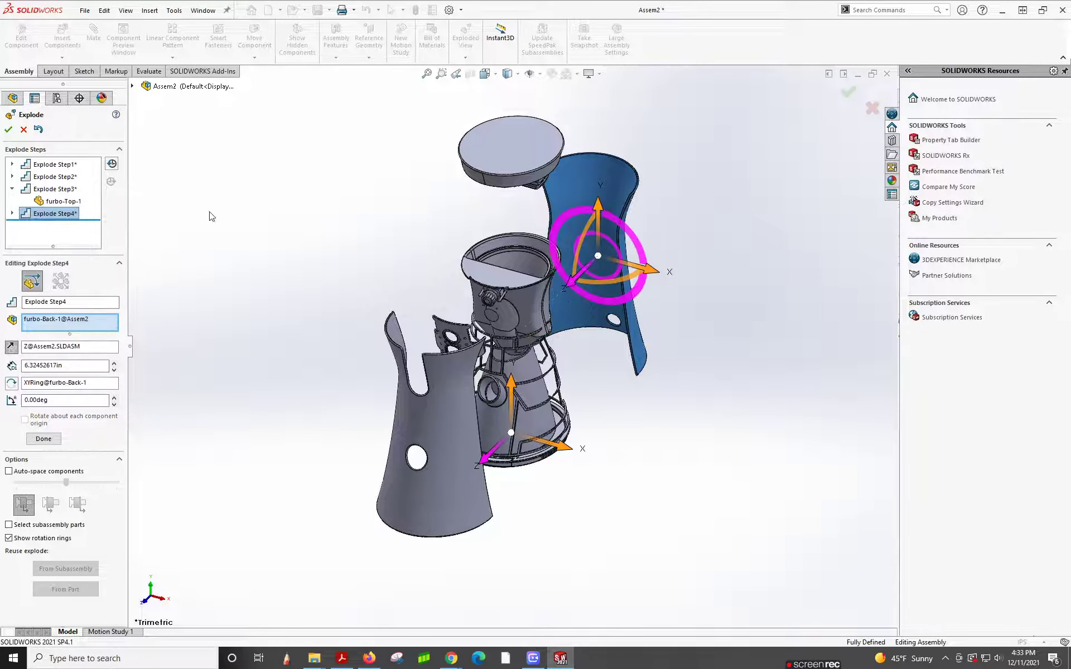
click(56, 439)
Add an explode step lowering the bottom plate about 4.52 in along the Y axis.
middle_drag(571, 444, 541, 452)
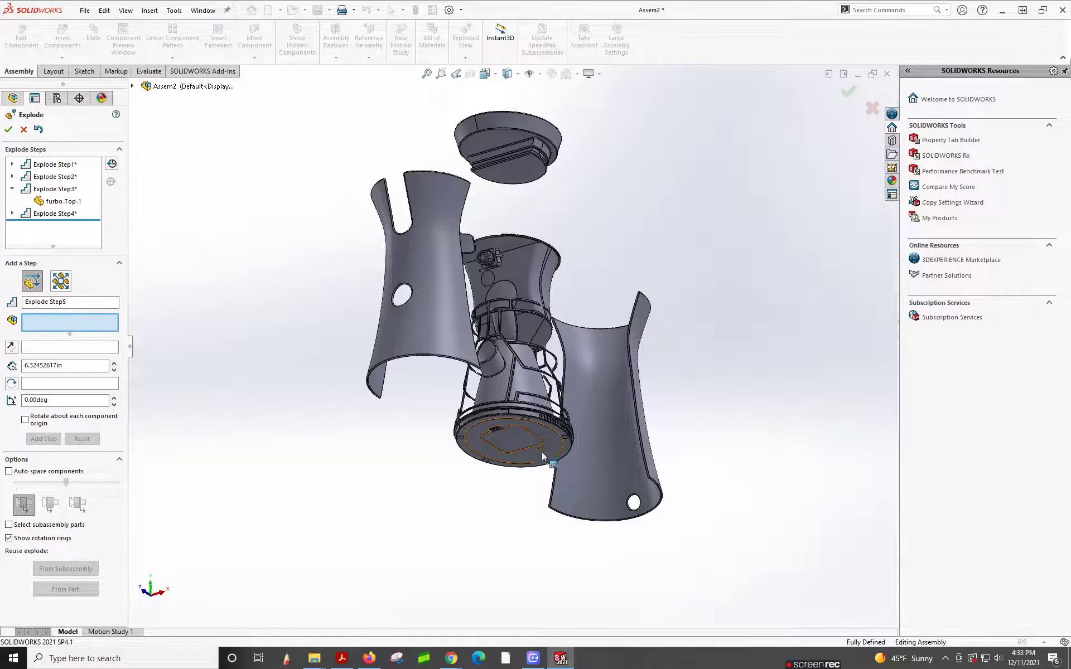
click(541, 449)
drag(513, 397, 513, 498)
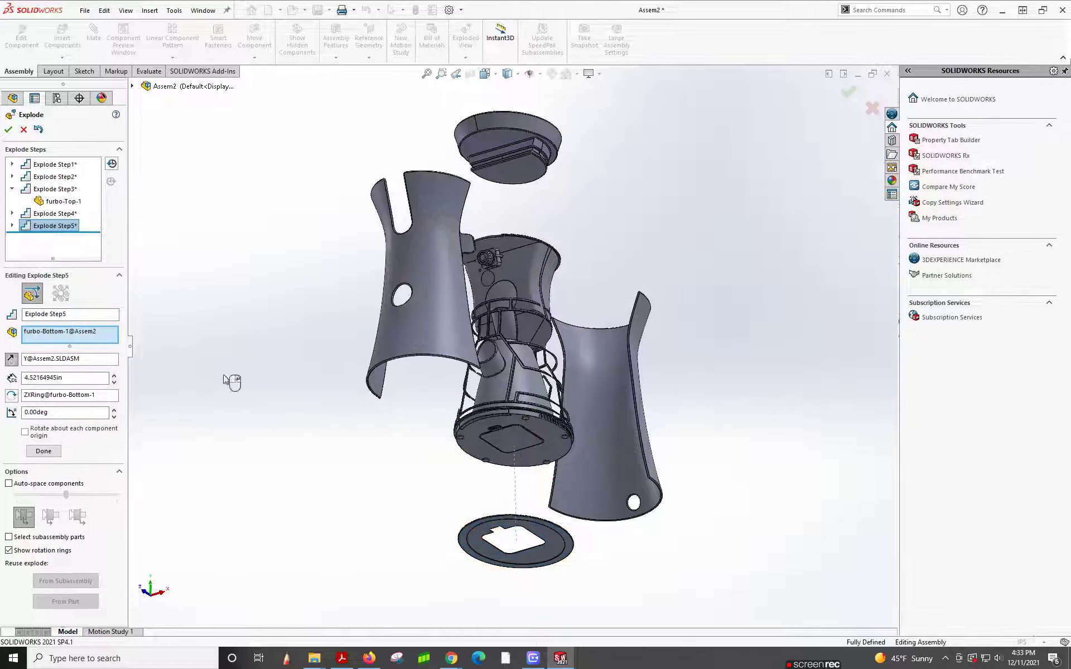
click(47, 453)
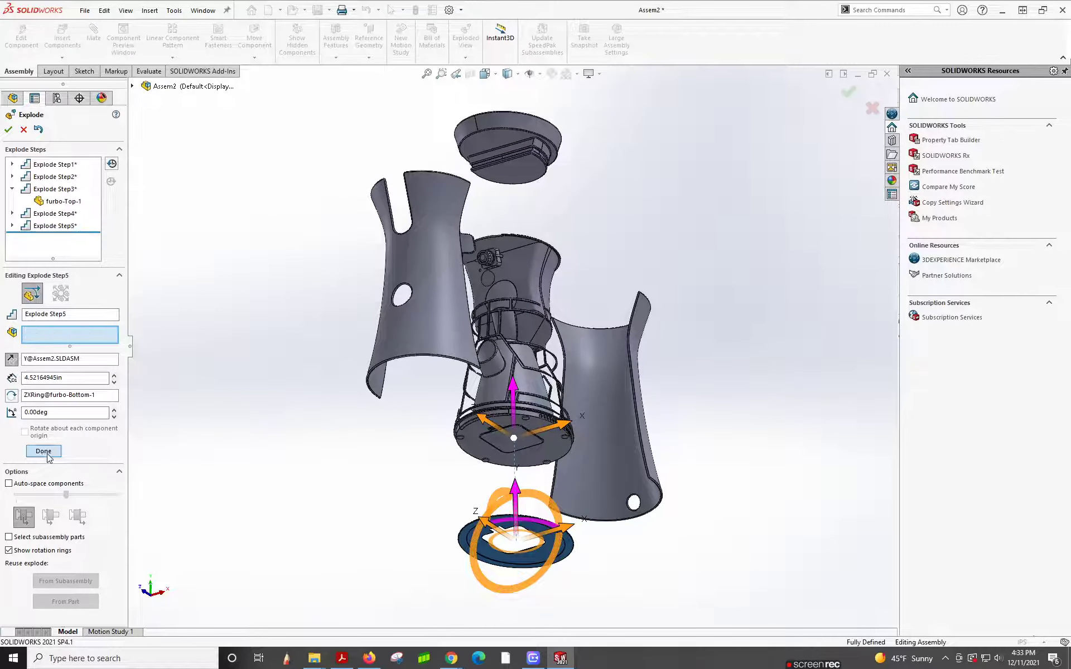
Switch to the isometric view and shorten the bottom plate's explode distance to about 3.92 in.
click(494, 76)
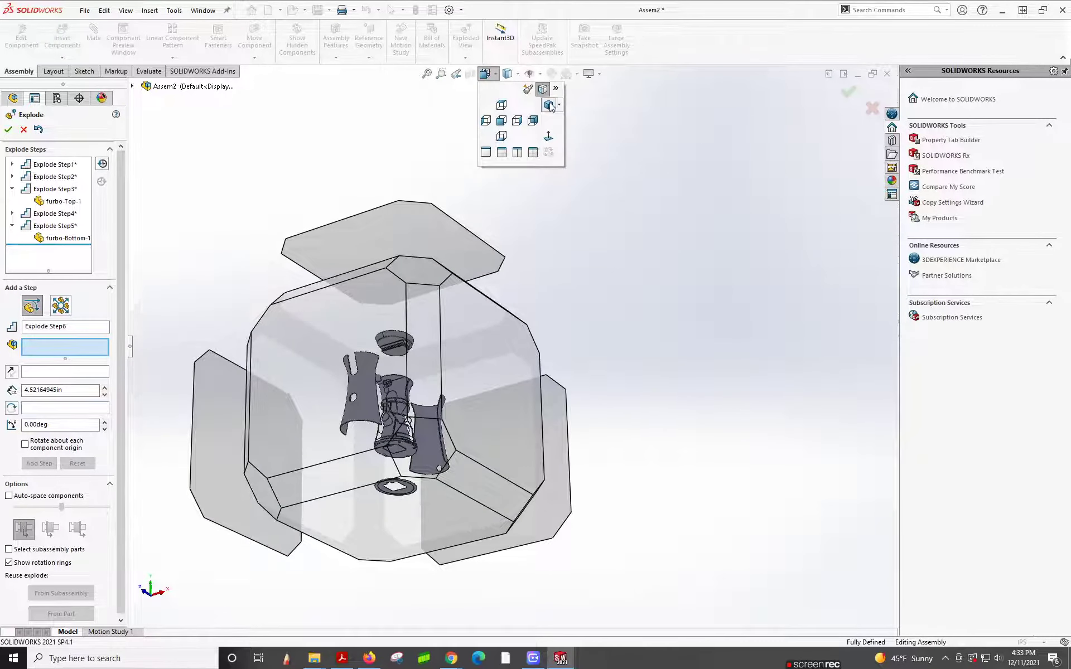
click(549, 106)
scroll(540, 373, down, 3)
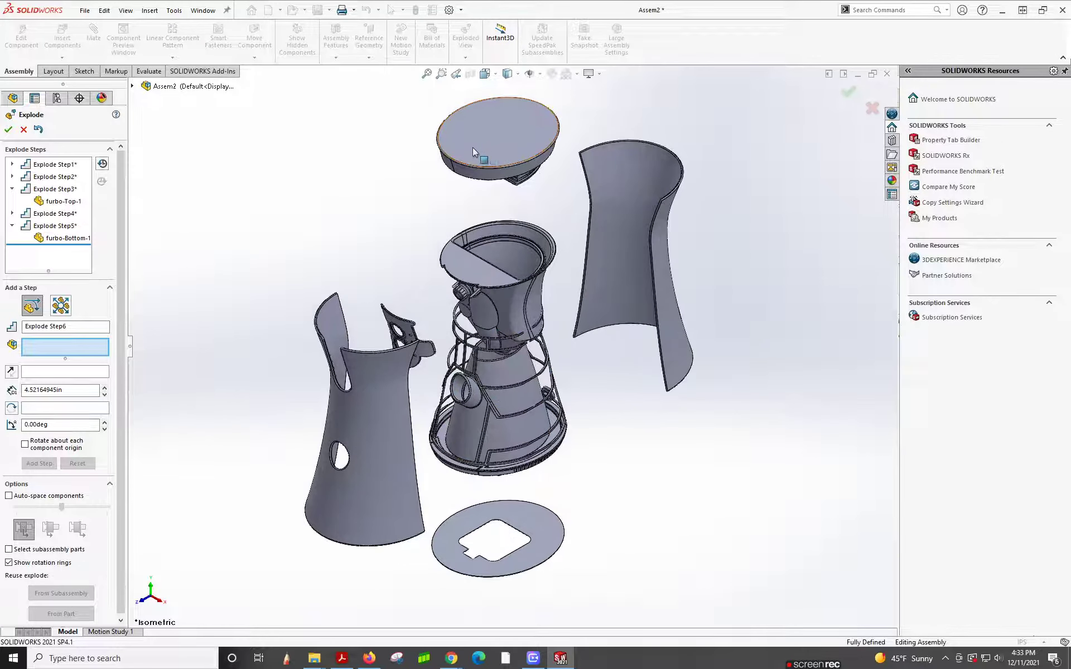
click(501, 143)
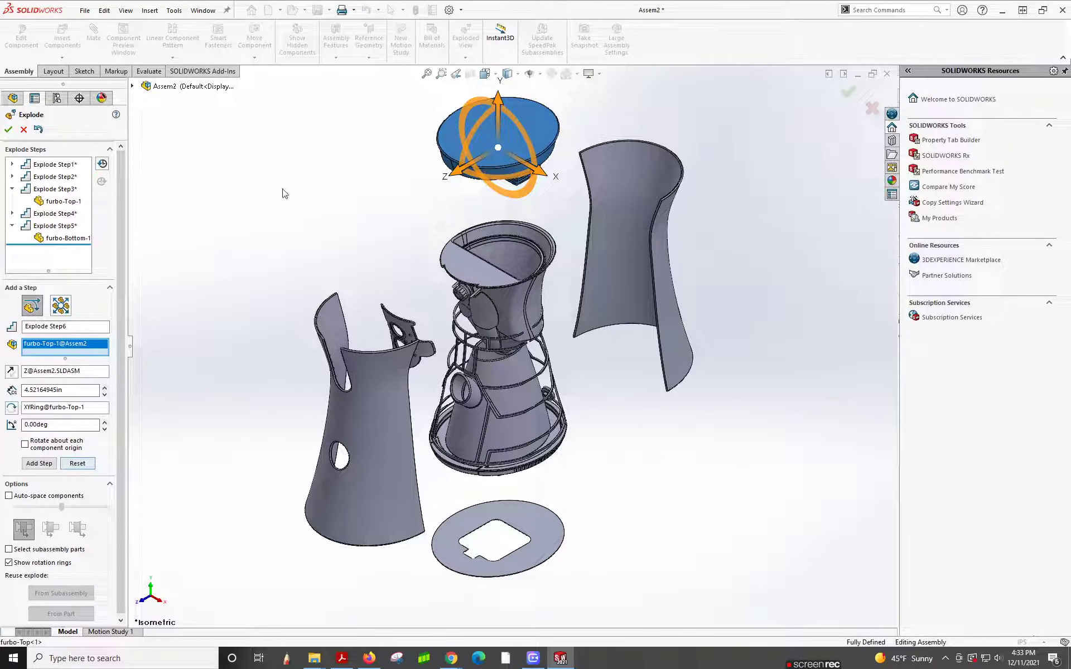
key(Escape)
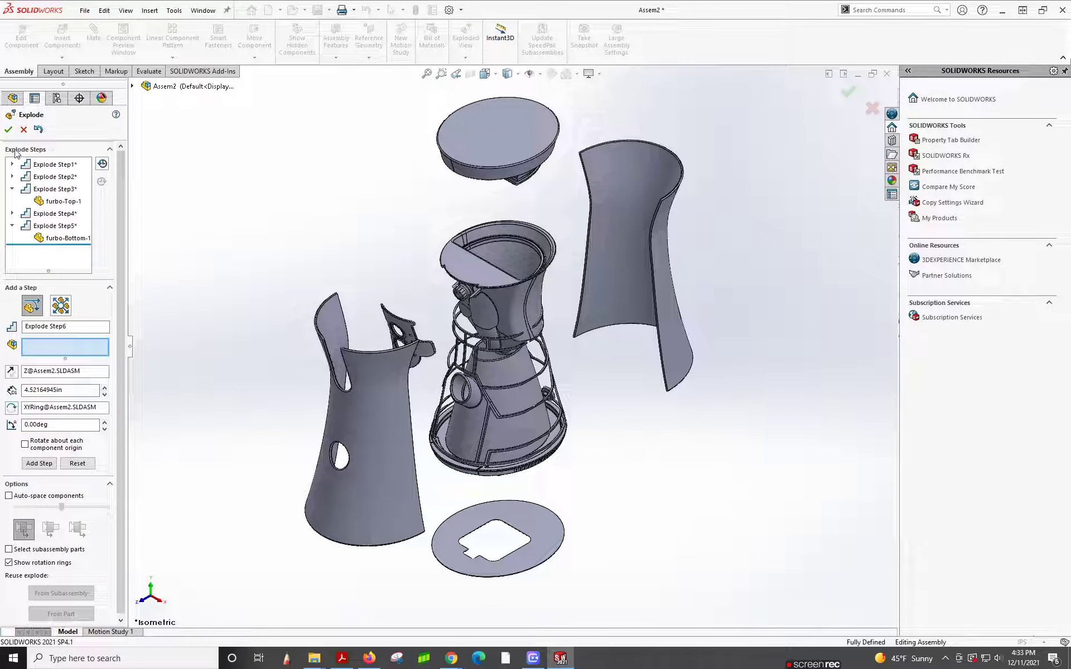
click(40, 226)
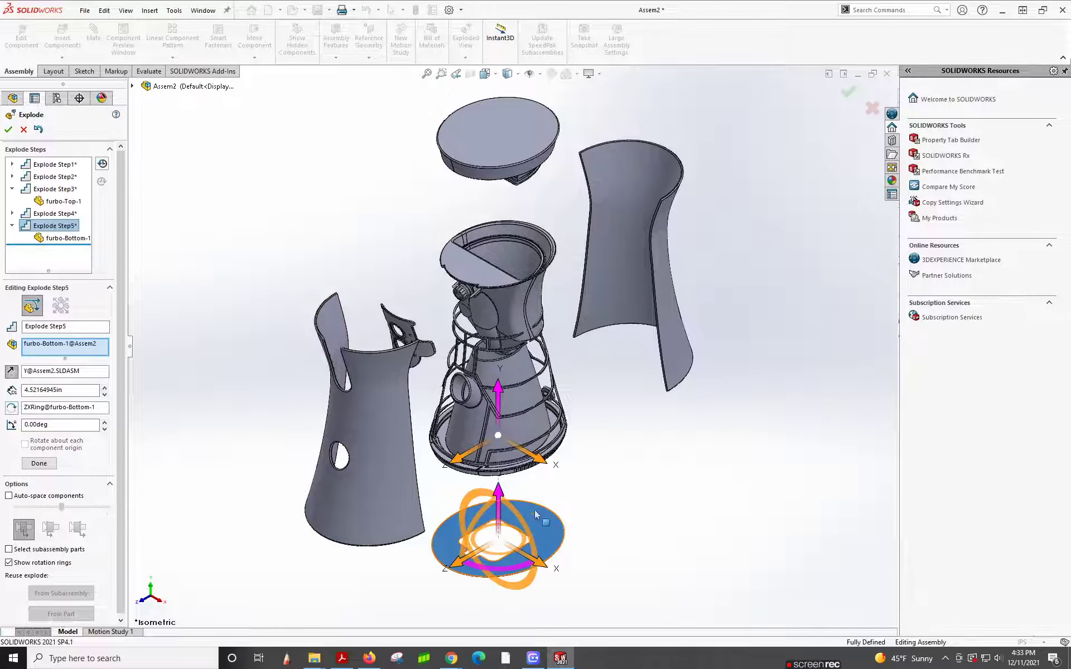
drag(499, 498, 501, 484)
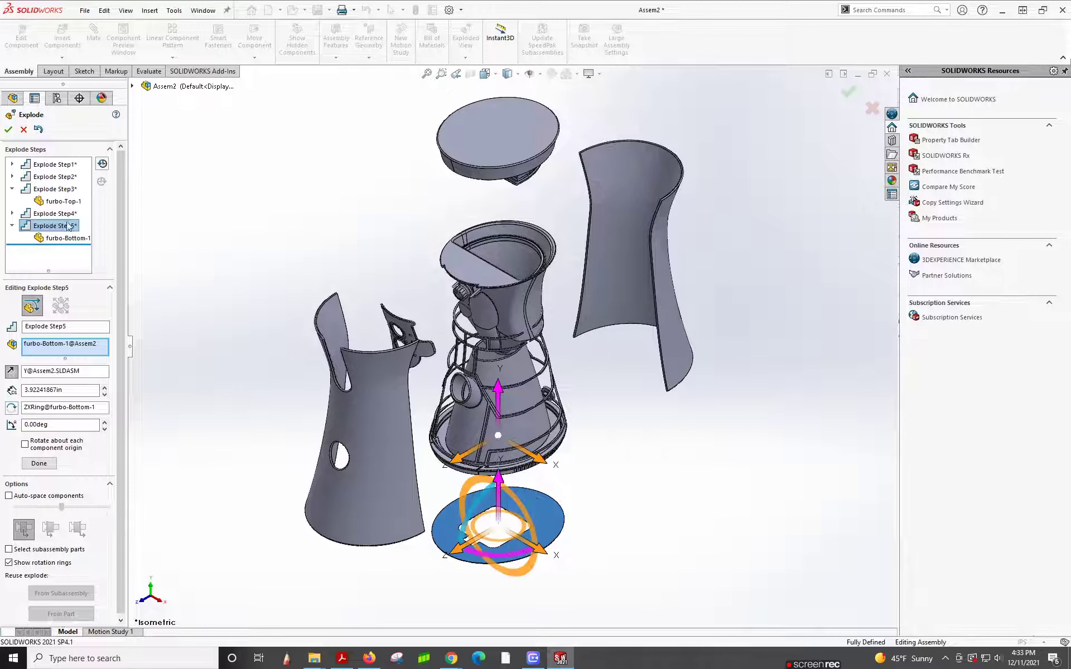
Shorten the camera surface's explode distance along Z to about 1.61 in, with the front shell added to the same step.
click(56, 165)
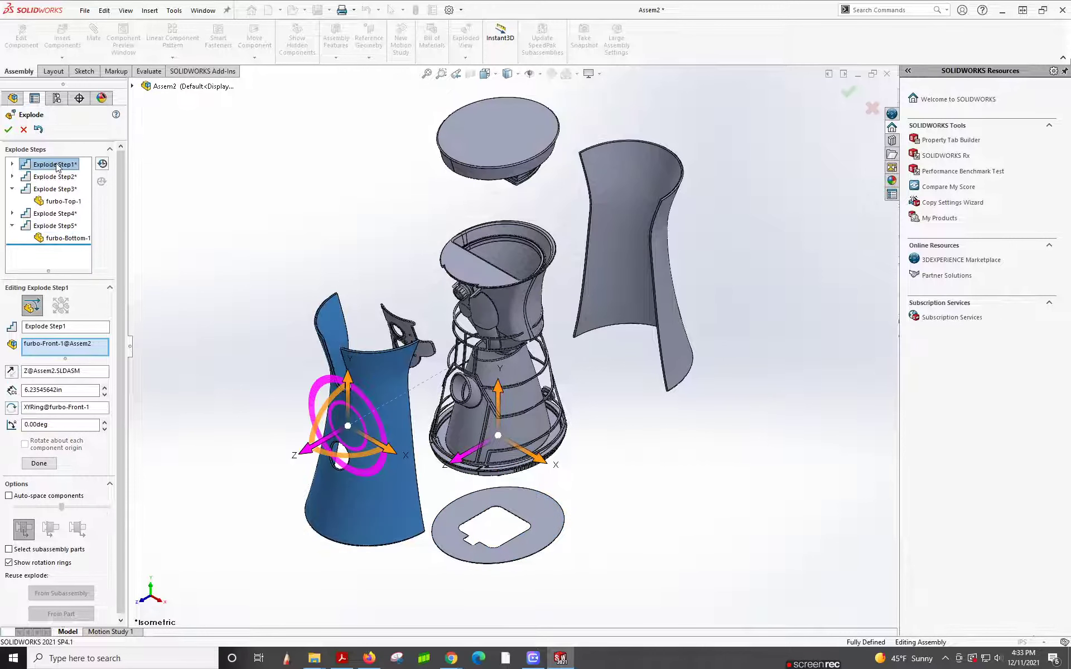
click(56, 177)
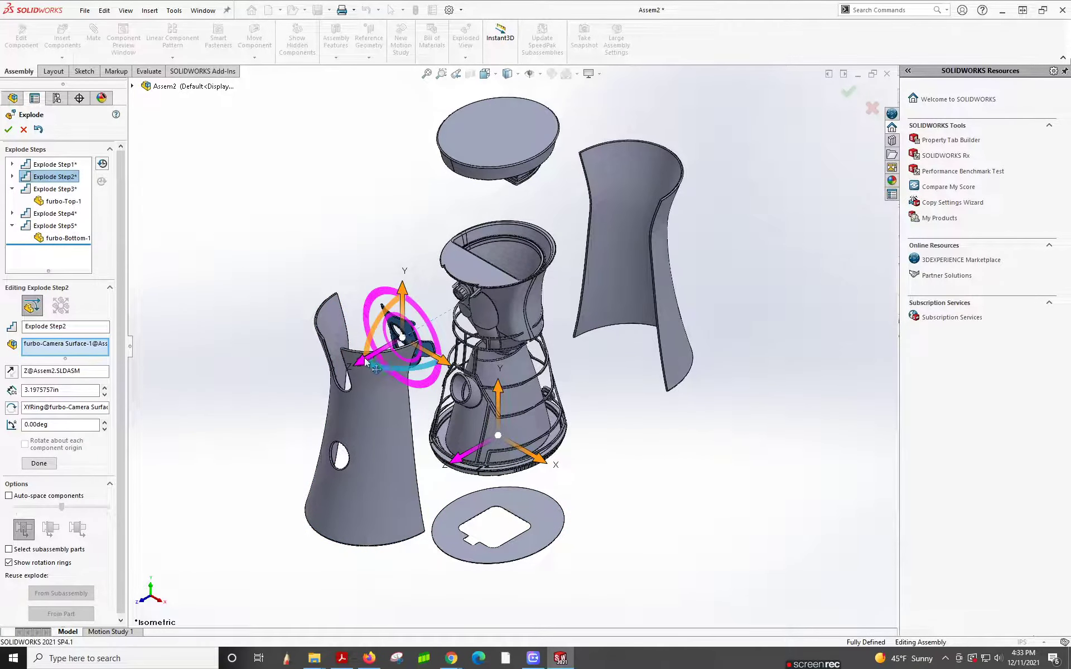
drag(396, 362, 385, 352)
click(358, 429)
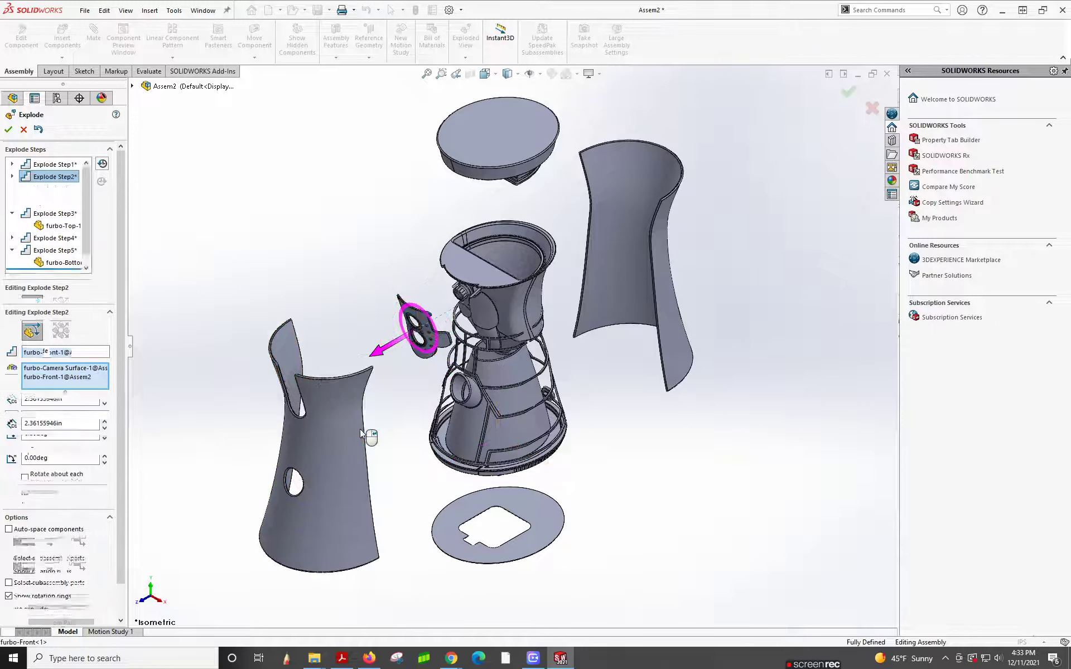
drag(258, 478, 274, 467)
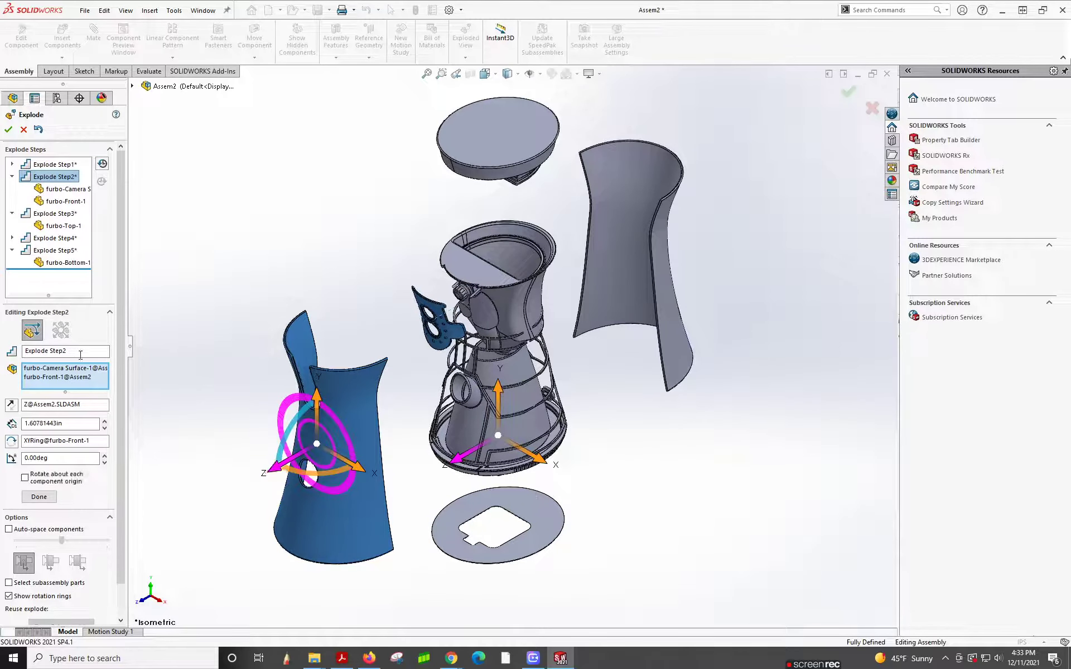
Remove the front shell from the camera surface's explode step.
right_click(93, 387)
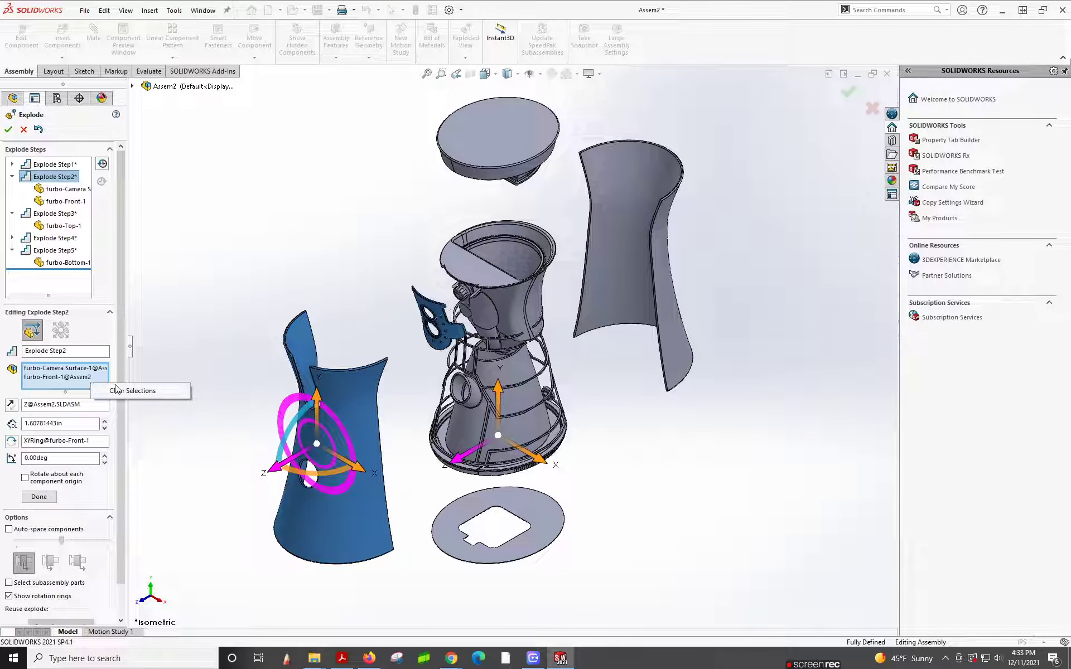
click(117, 390)
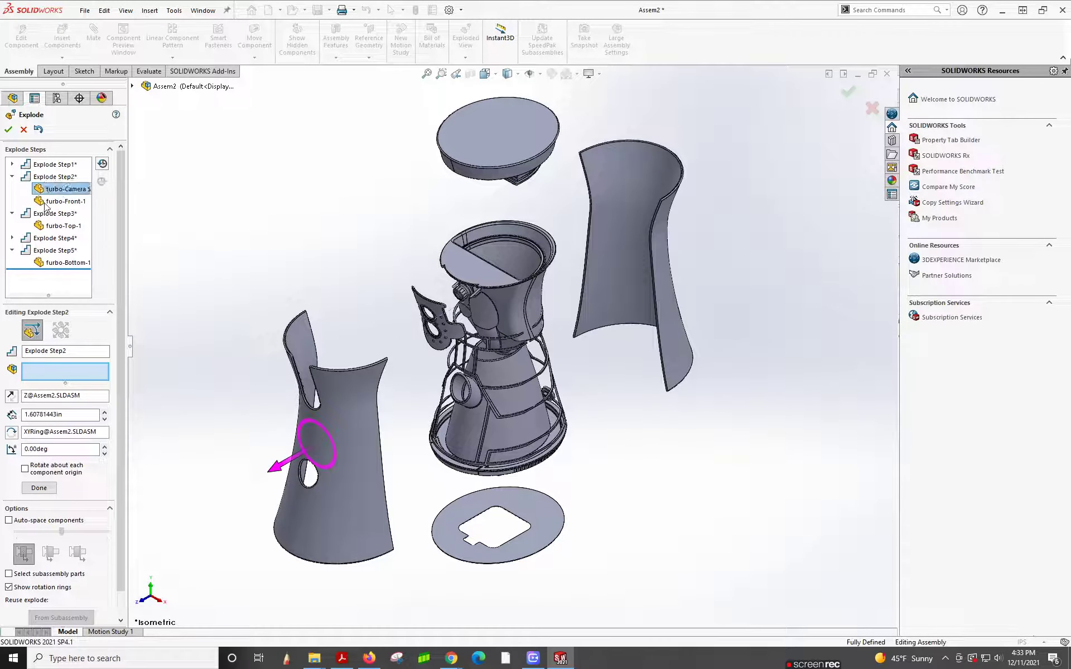
click(58, 198)
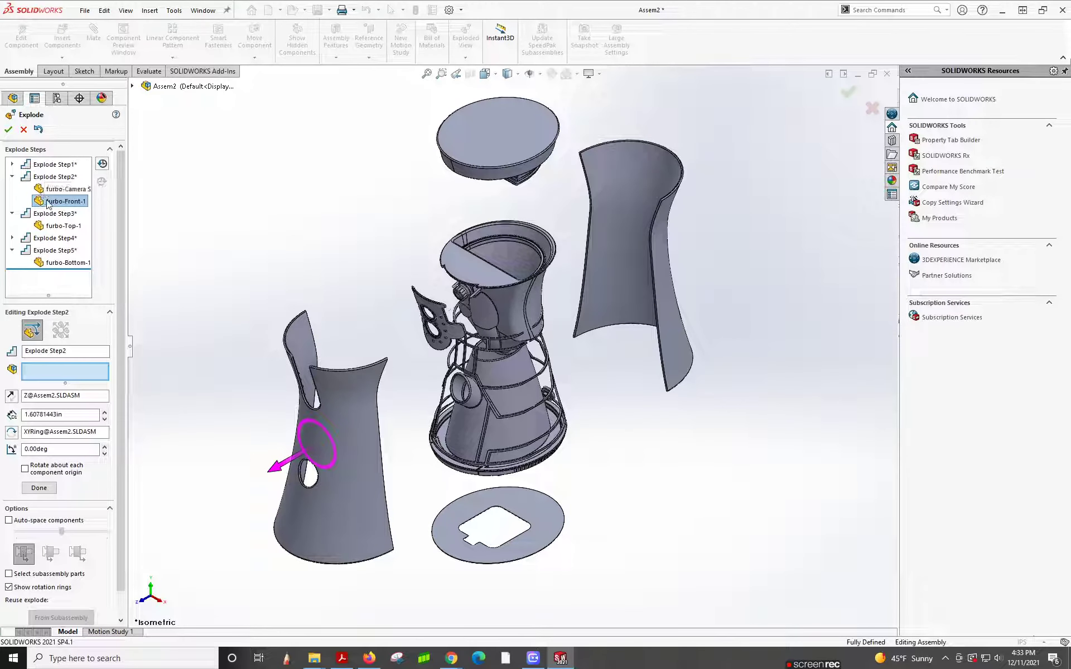
right_click(43, 199)
click(72, 206)
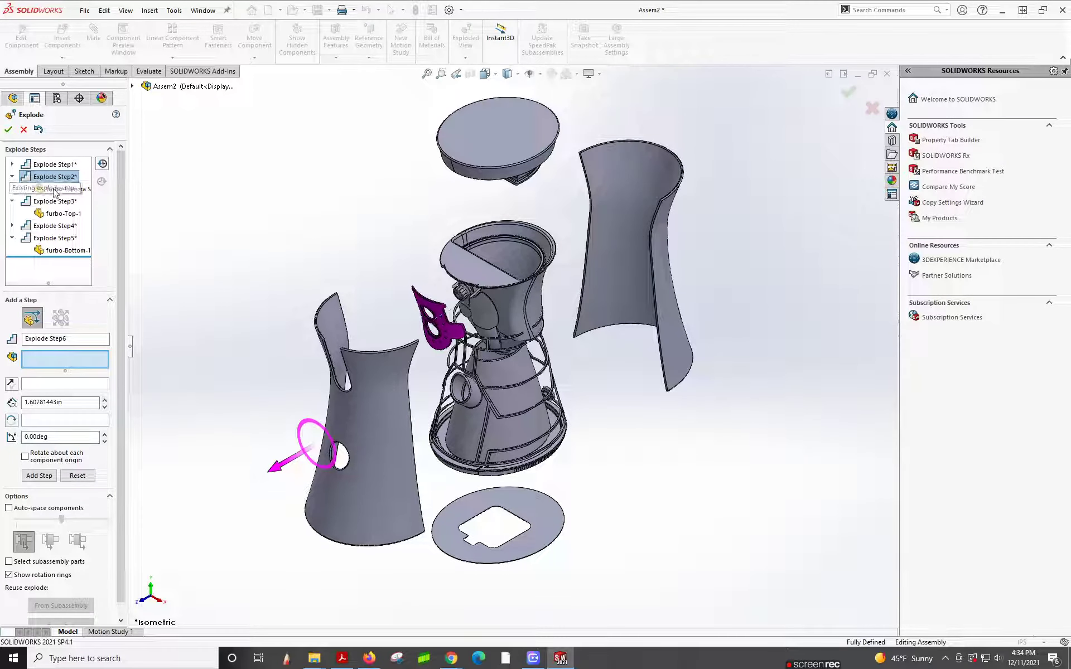
Shorten the front shell's explode distance to about 5.82 in and the back shell's to about 5.04 in.
click(52, 164)
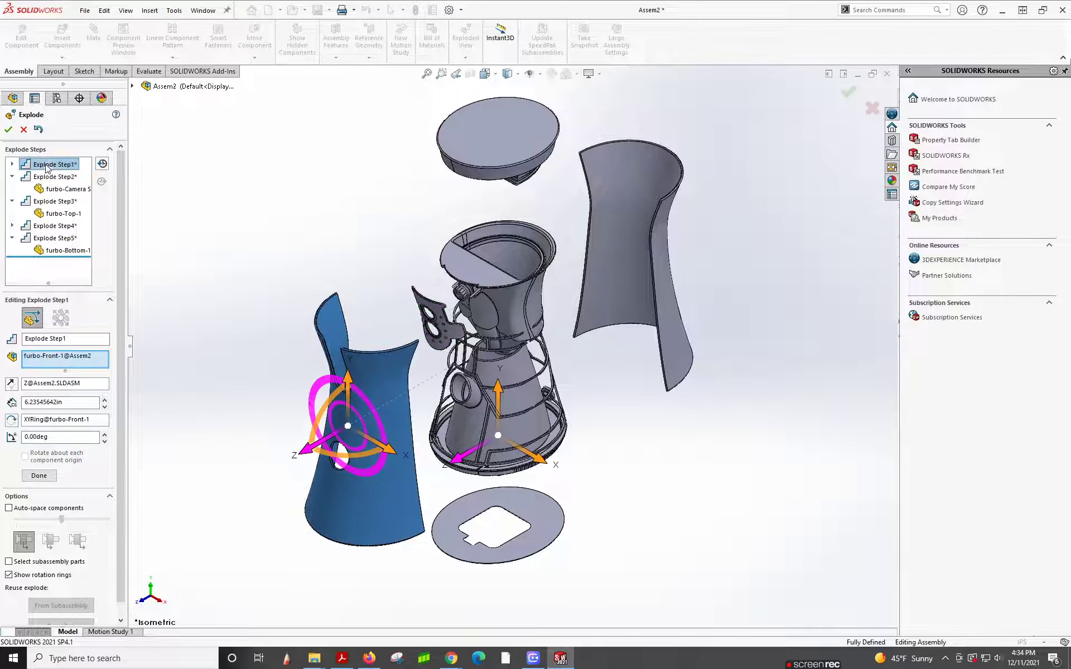
mouse_move(318, 448)
mouse_down()
mouse_move(331, 440)
mouse_move(319, 447)
mouse_up()
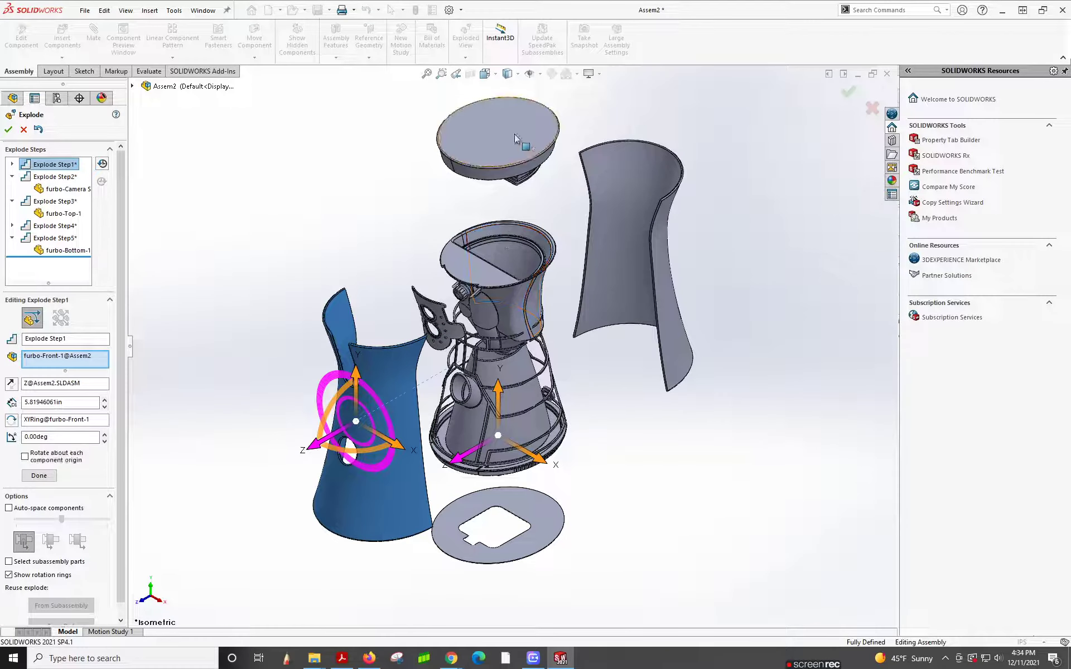
click(52, 225)
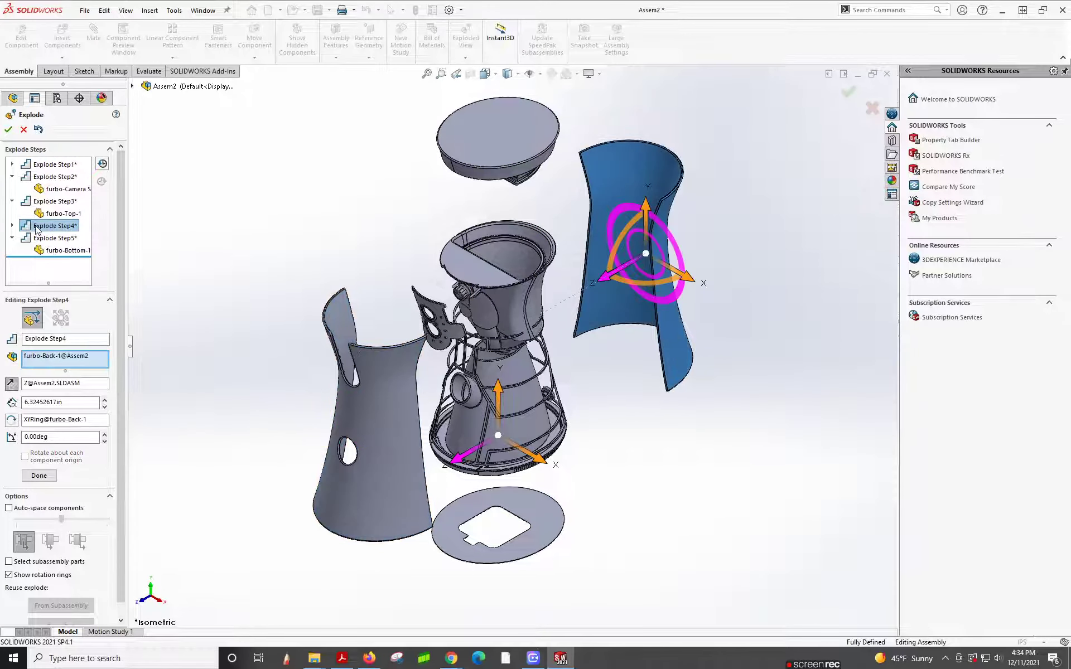
drag(606, 275, 580, 290)
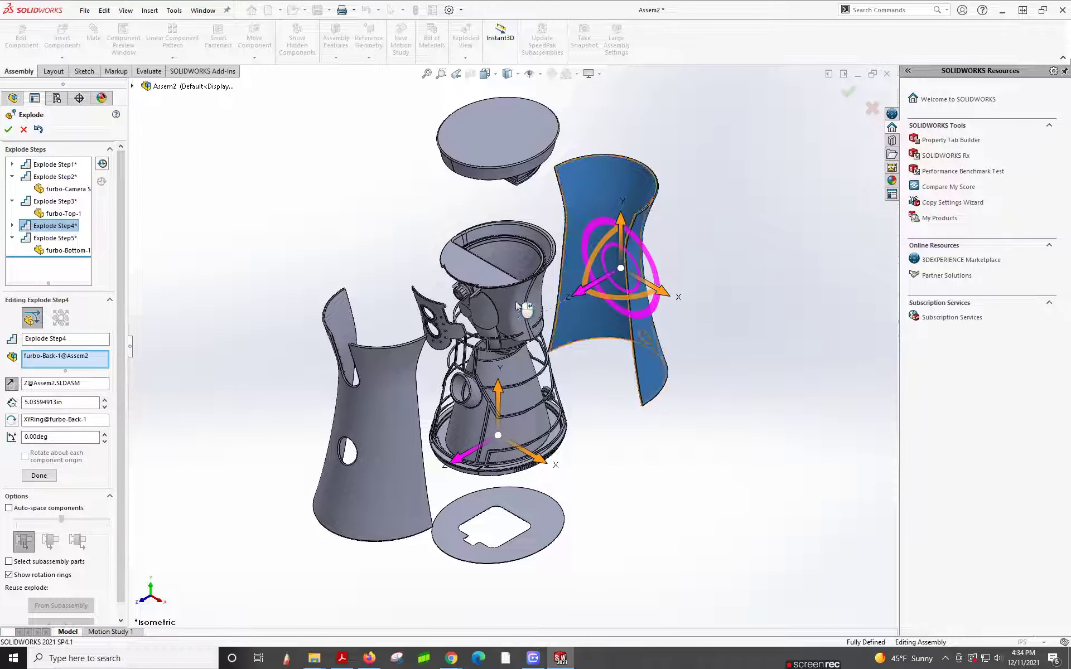
Shorten the top cover's explode distance along Y to about 4.22 in.
click(58, 237)
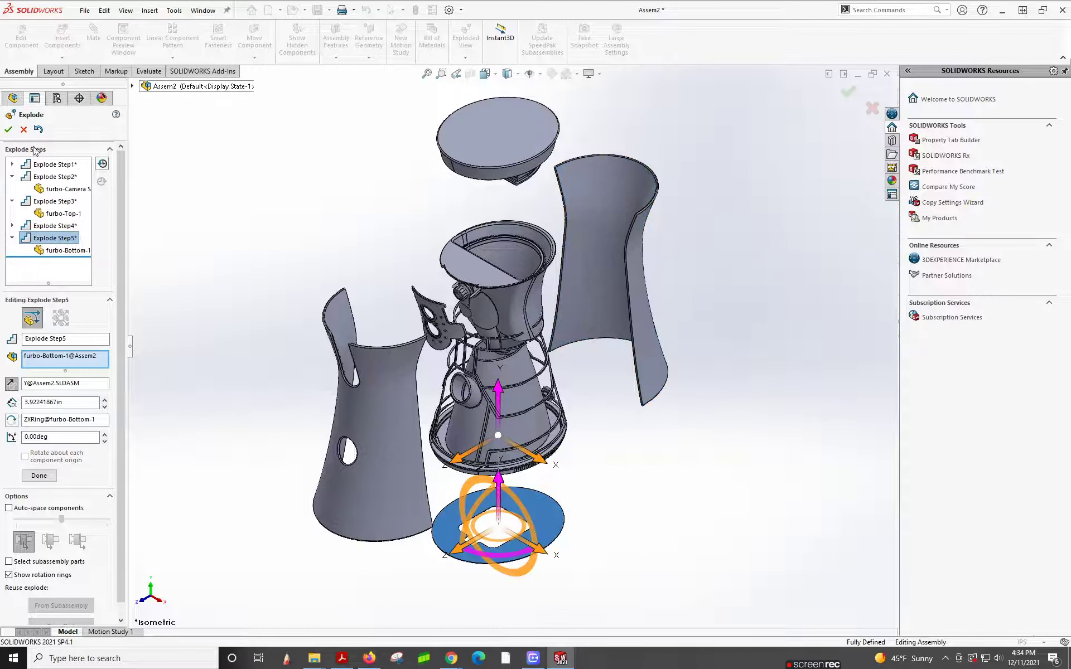
click(58, 226)
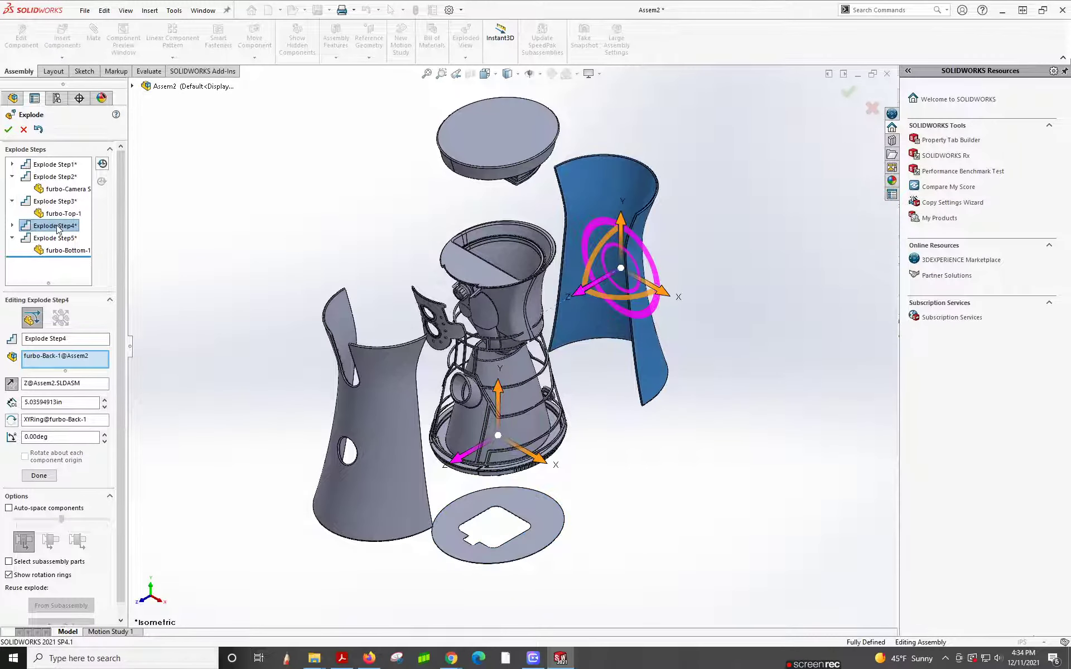
click(55, 201)
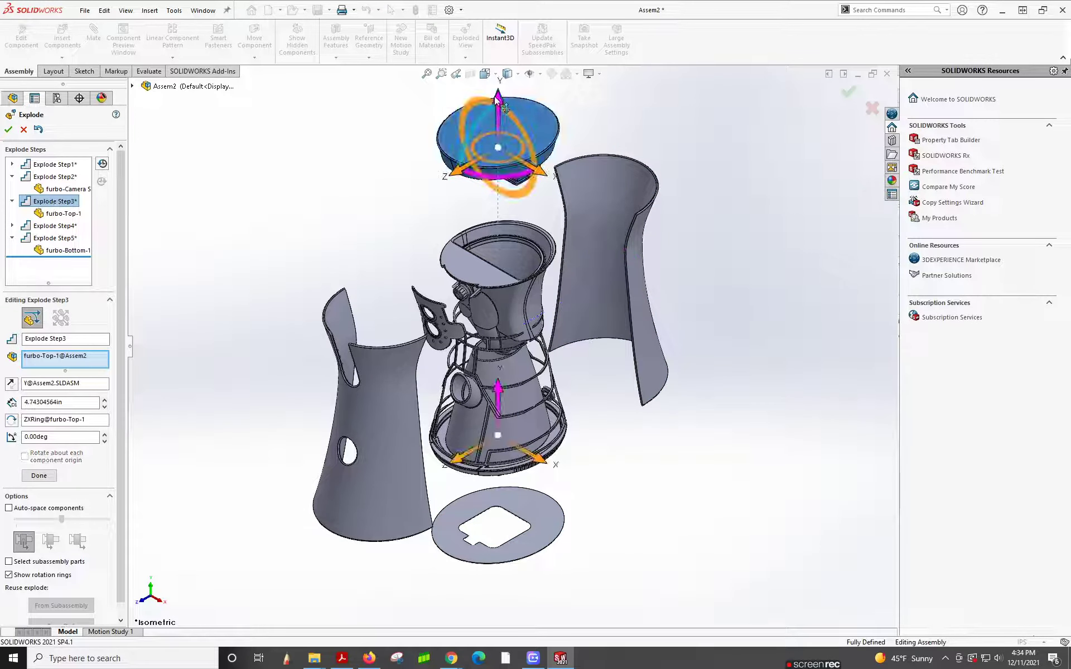
drag(498, 101, 498, 111)
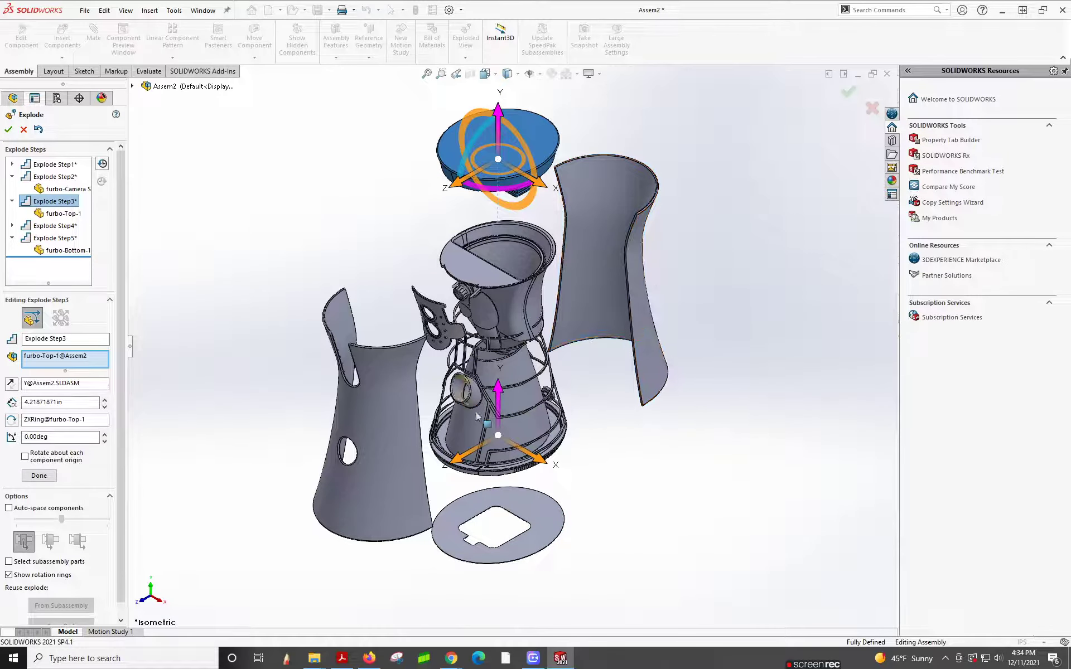
Move the camera surface farther outward along Z and lengthen the front shell's explode distance to about 7.19 in.
click(55, 177)
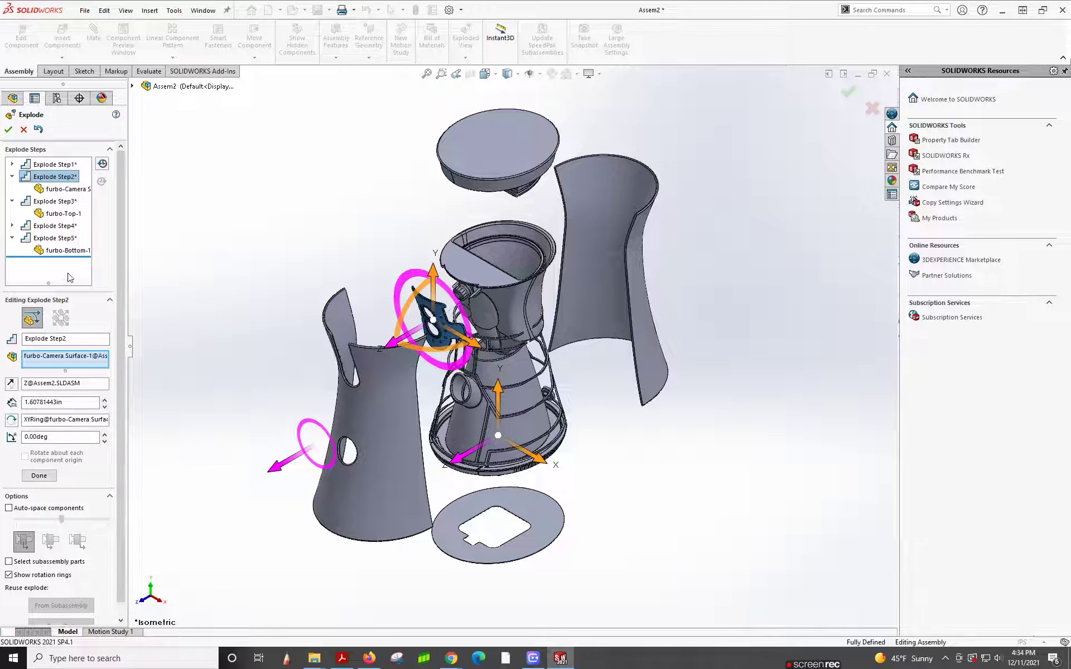
drag(395, 344, 269, 477)
click(54, 164)
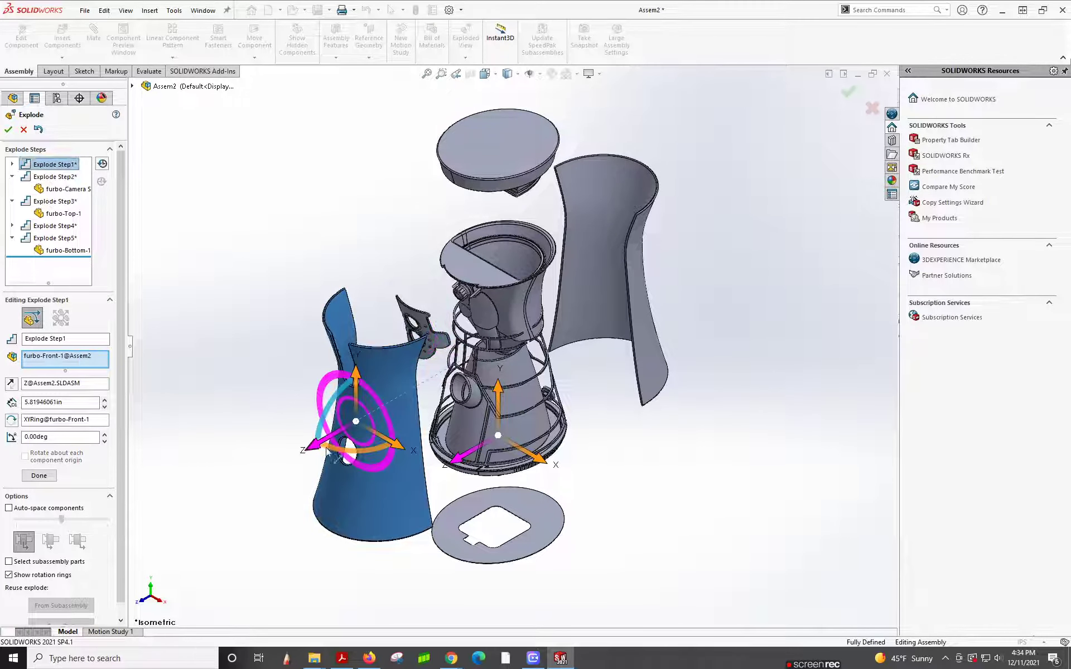
drag(315, 427, 294, 468)
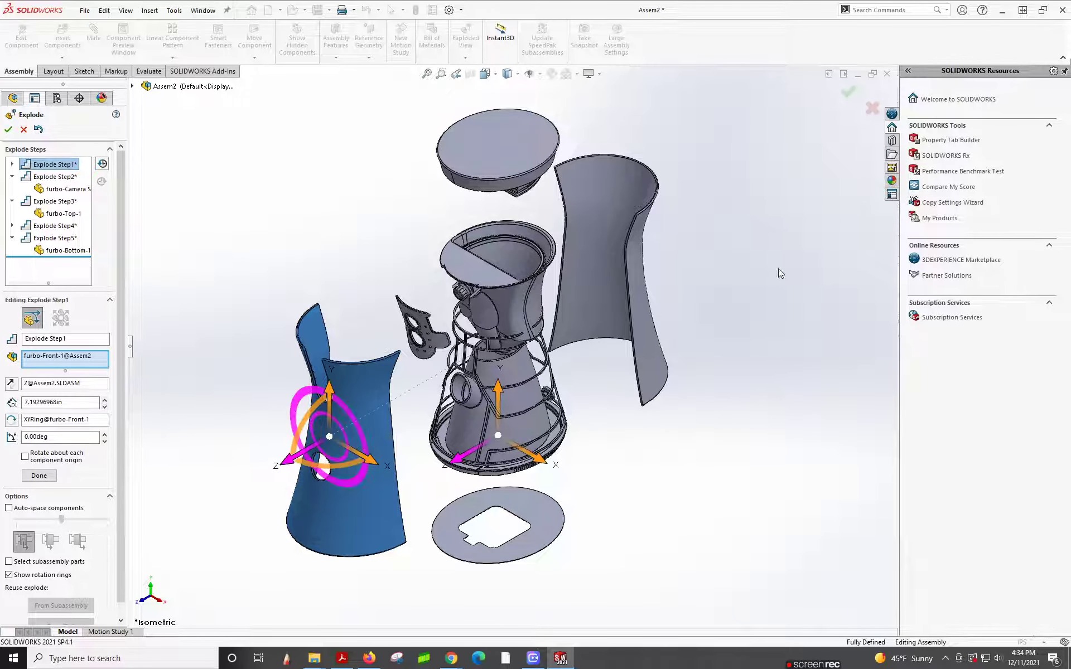
Accept the exploded view and start a drawing from the assembly, saving the assembly as Assem2.SLDASM in the Downloads folder.
click(851, 94)
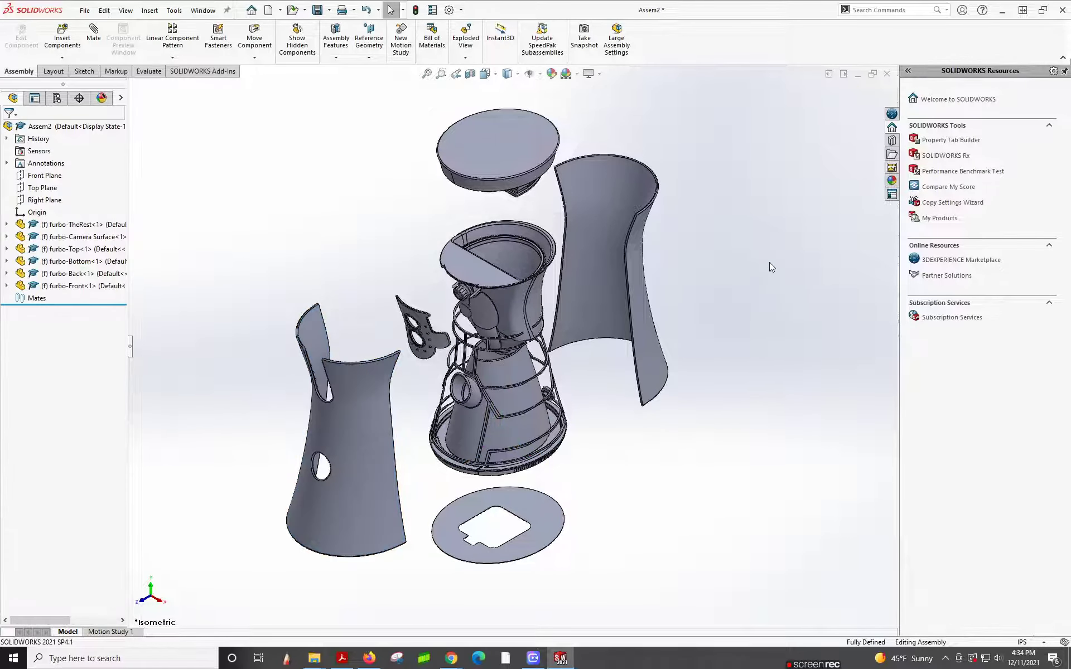
click(90, 12)
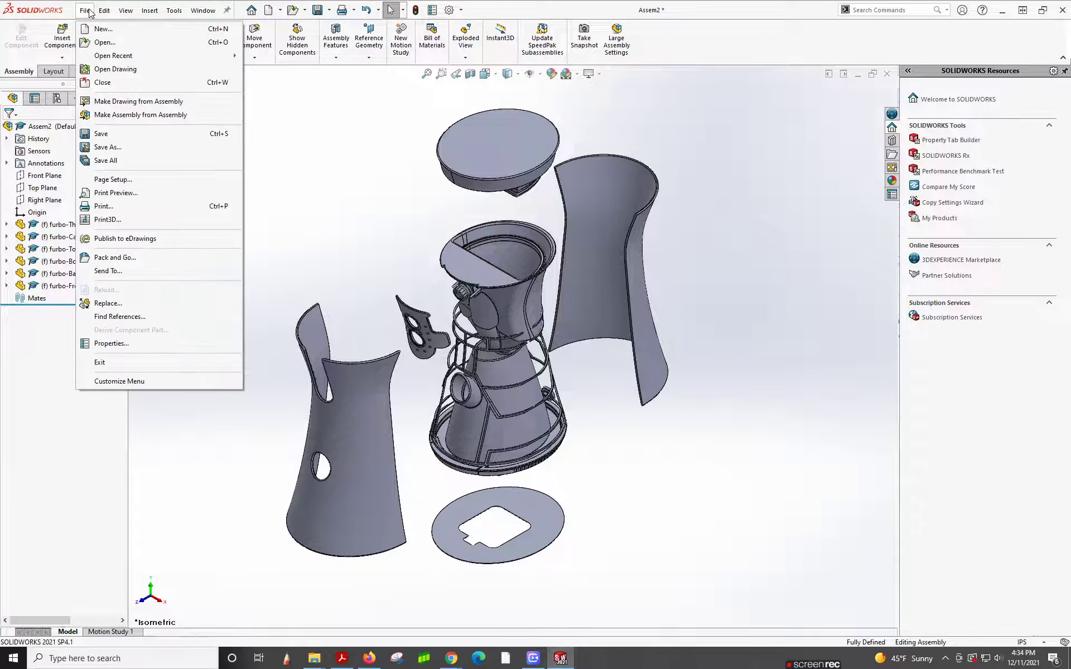
click(120, 102)
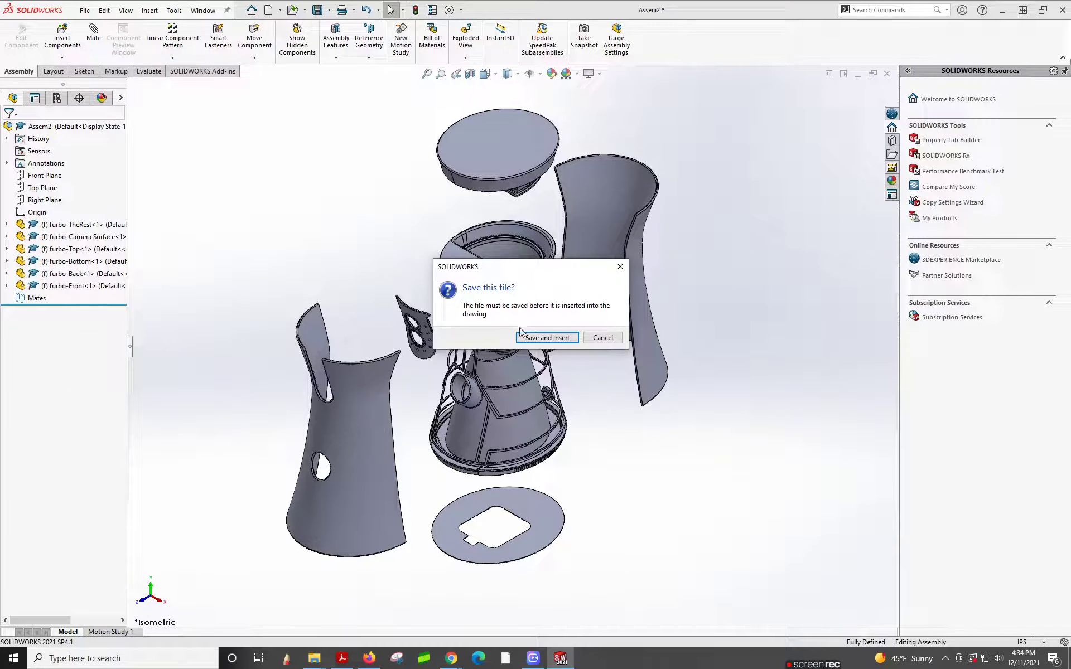
click(555, 340)
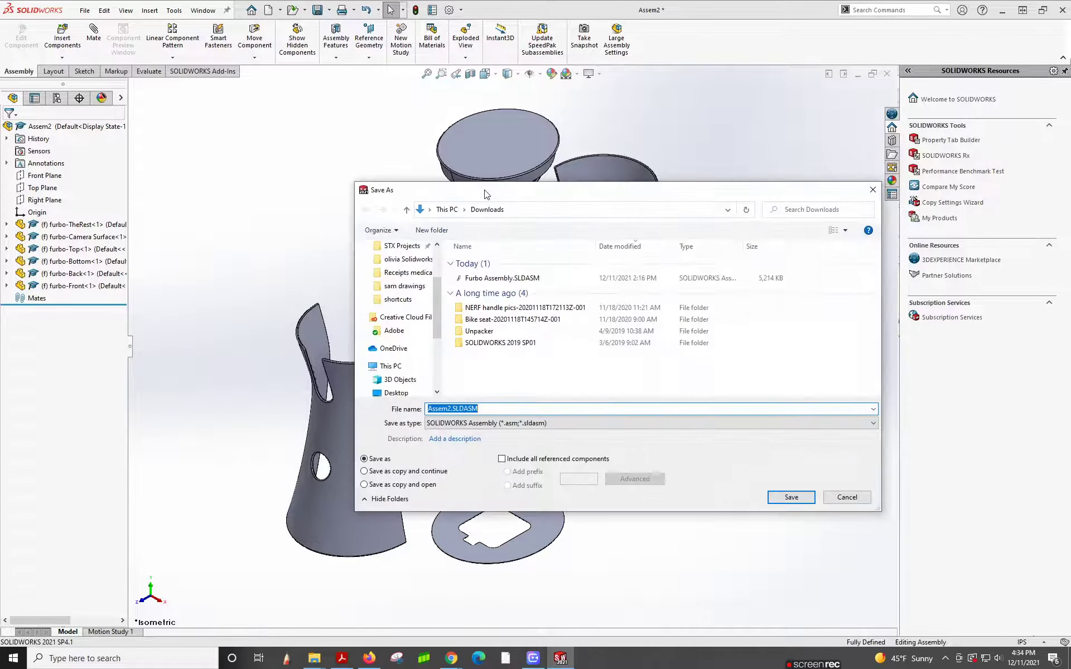
click(791, 497)
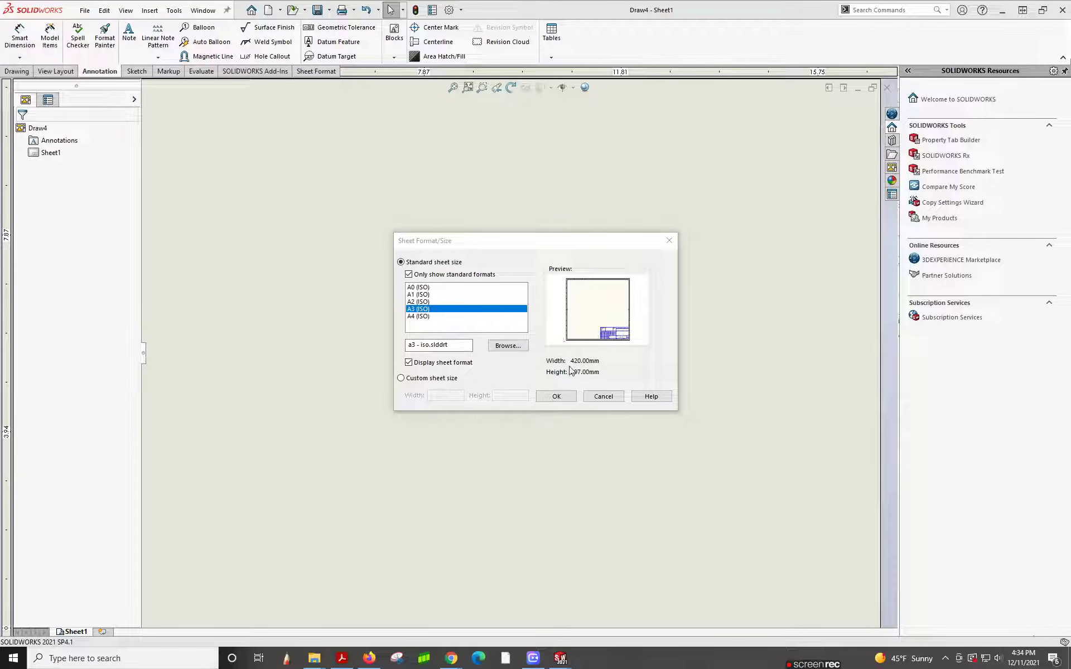
Compare the standard ISO sheet sizes and create the drawing sheet in A3 (ISO) format.
click(424, 316)
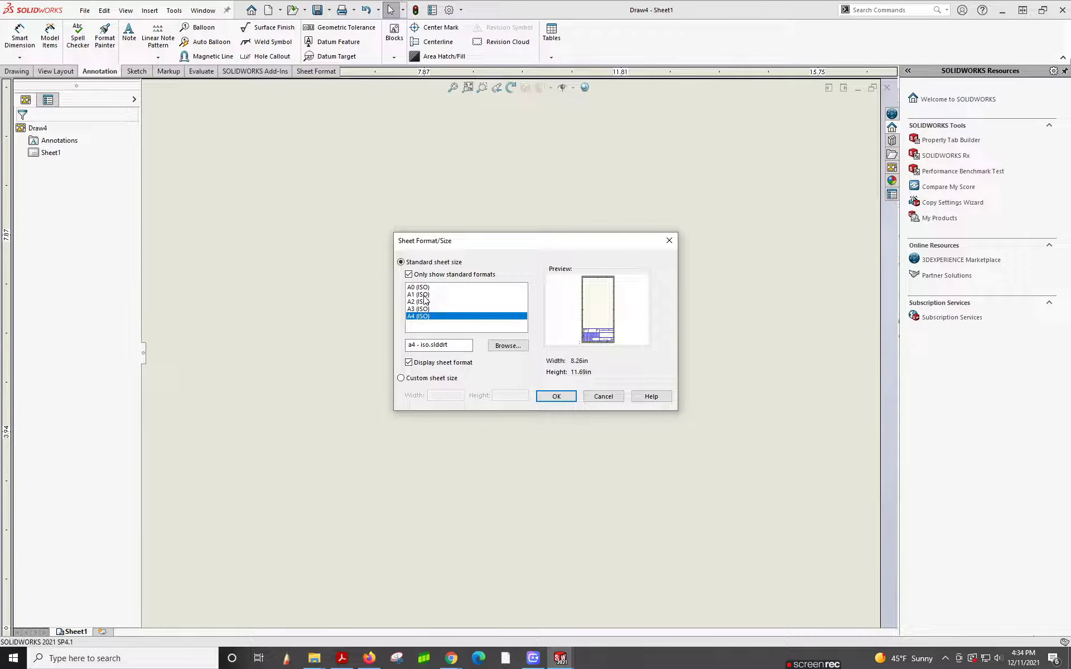
click(425, 294)
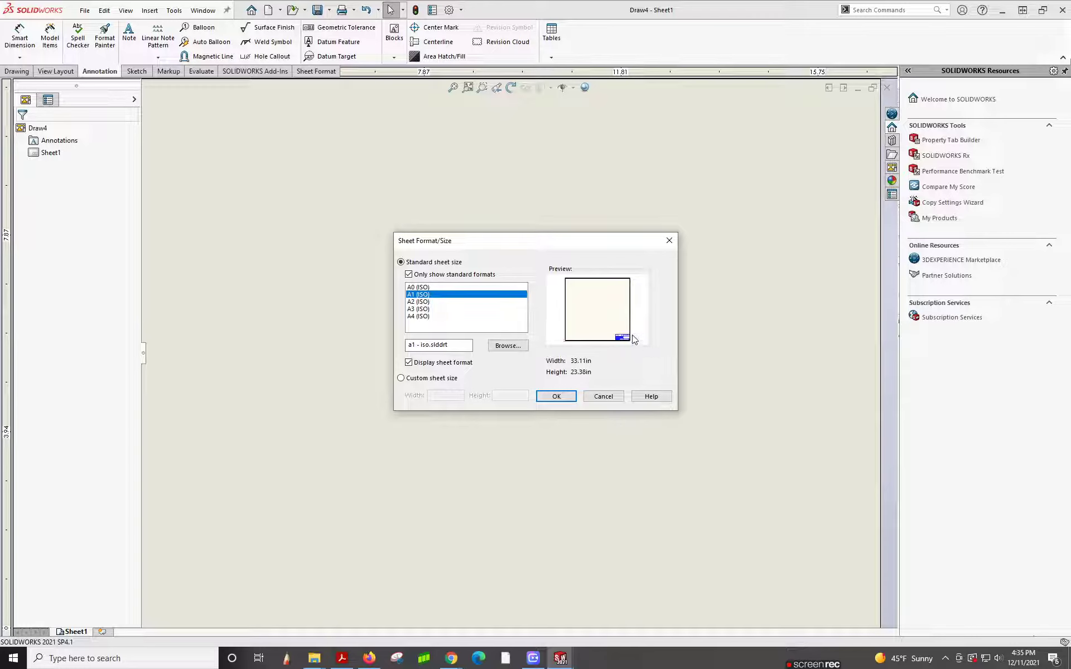
click(426, 288)
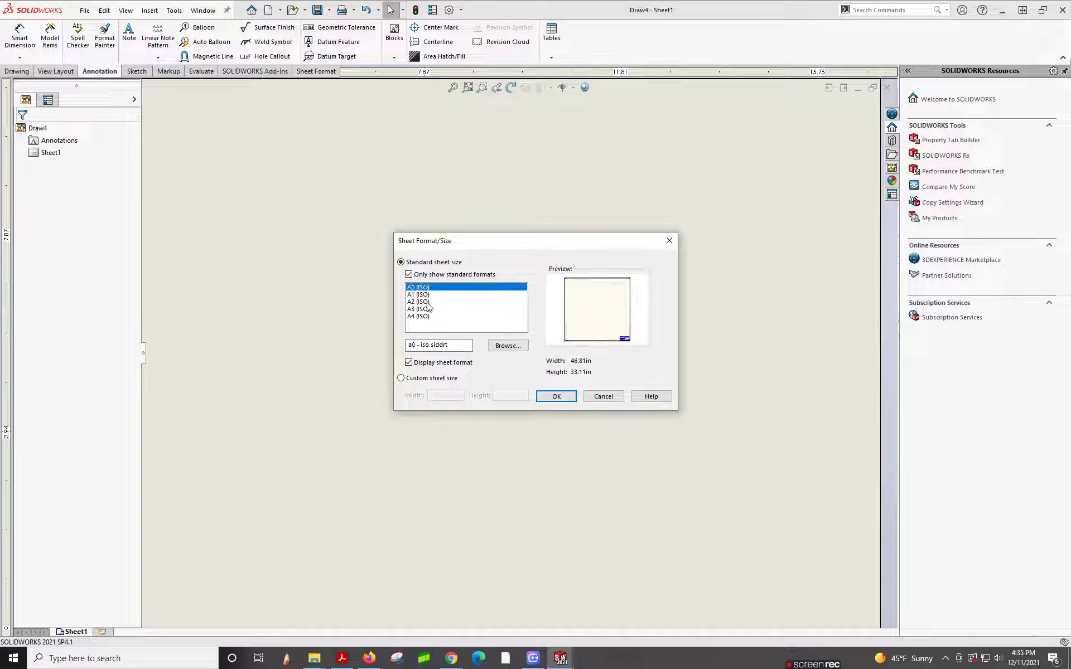
click(428, 303)
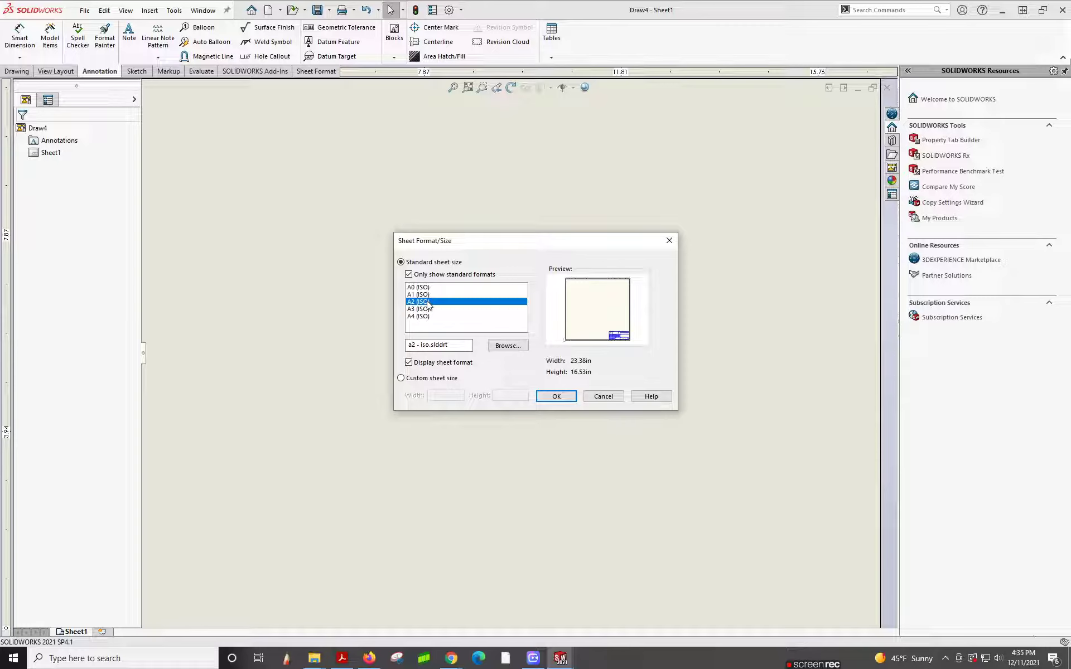
click(418, 309)
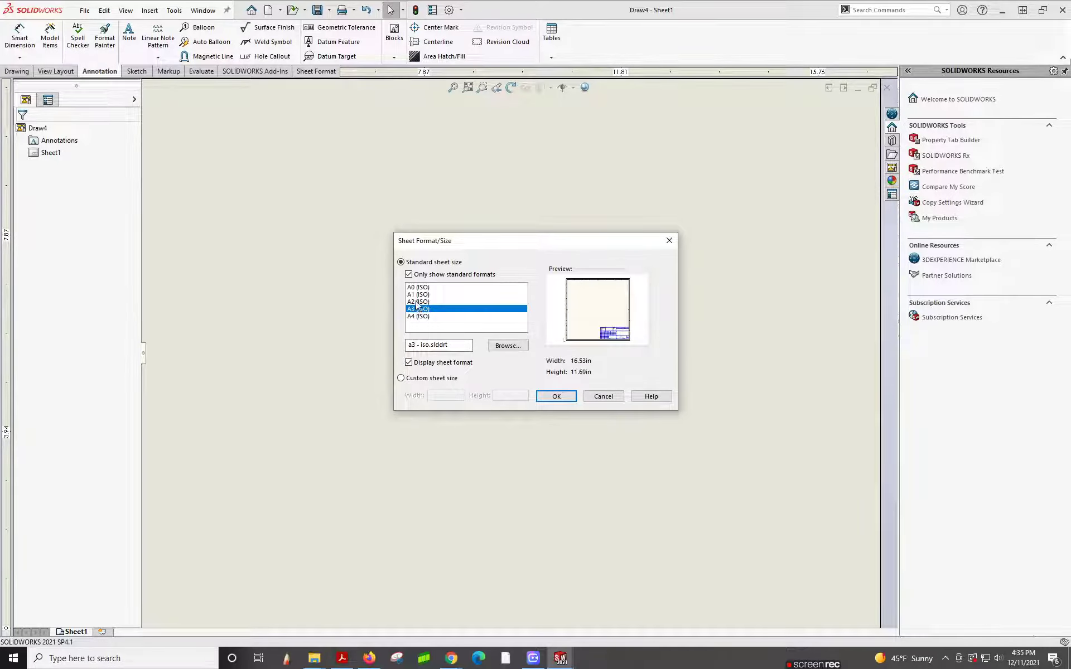
click(417, 302)
click(423, 310)
click(428, 302)
click(429, 310)
click(424, 302)
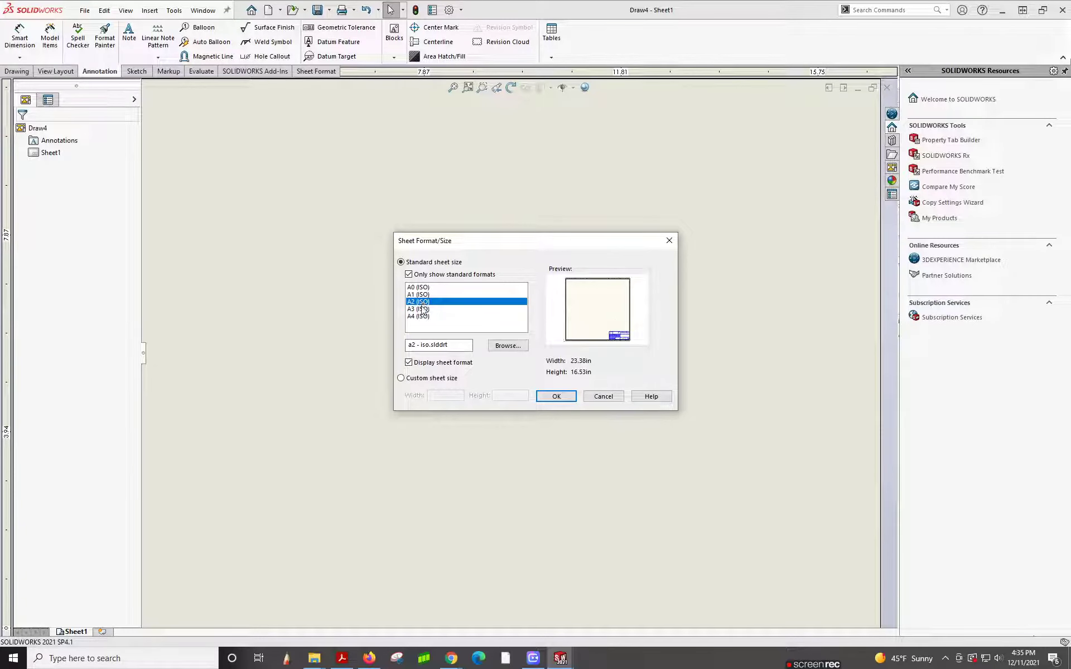
click(423, 309)
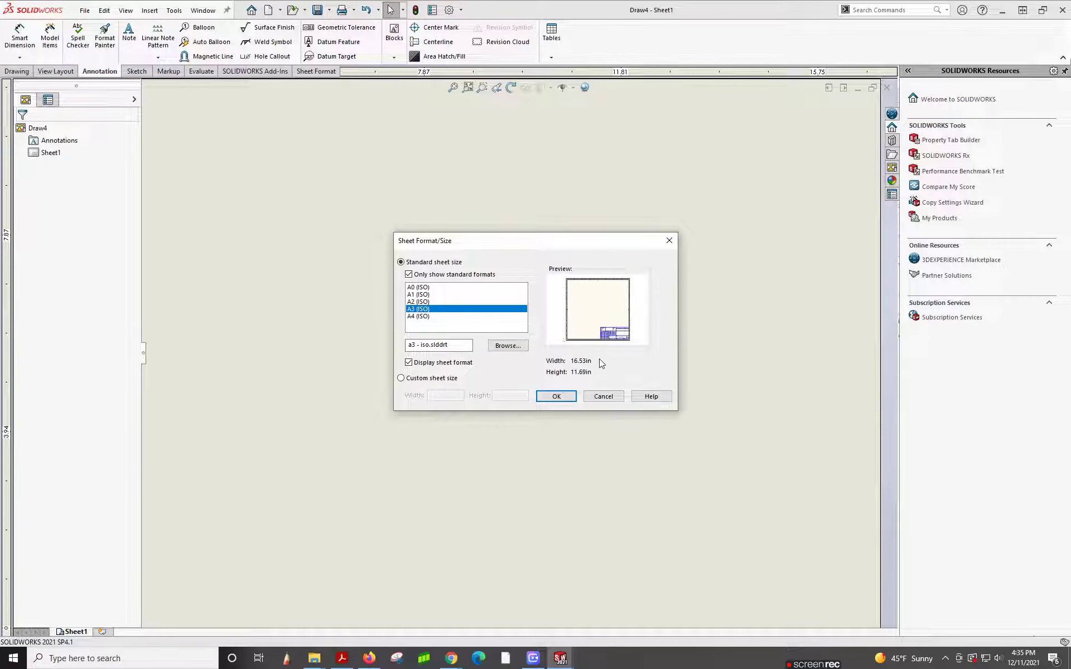
click(552, 397)
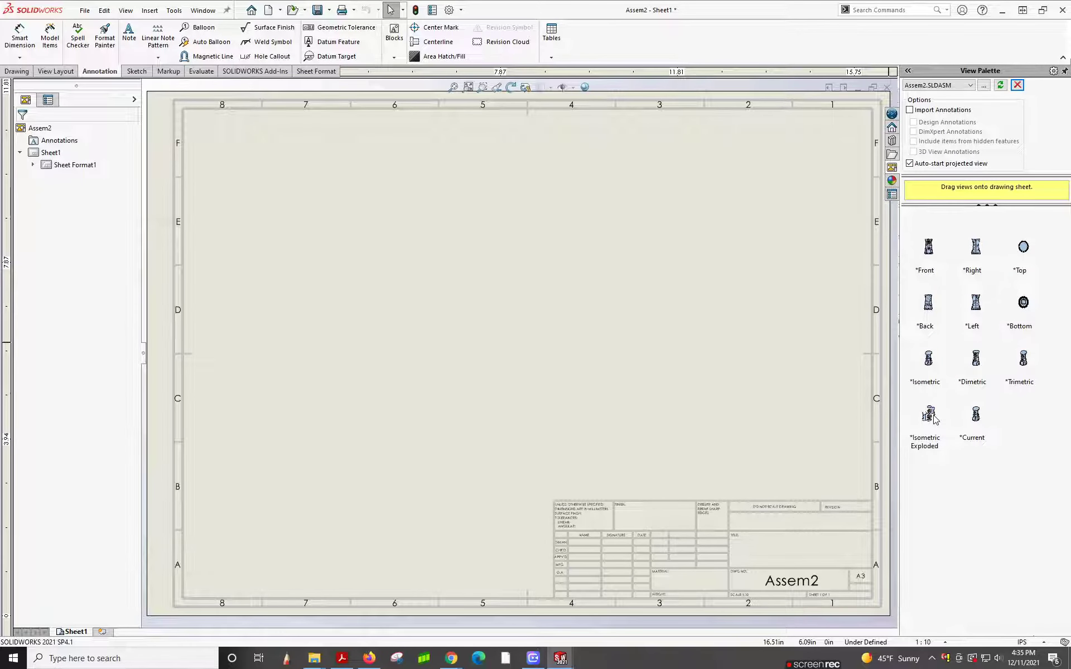
Place the isometric exploded view on the left half of the sheet and the assembled isometric view above it.
mouse_move(928, 419)
mouse_down()
mouse_move(569, 421)
mouse_move(413, 410)
mouse_move(360, 389)
mouse_up()
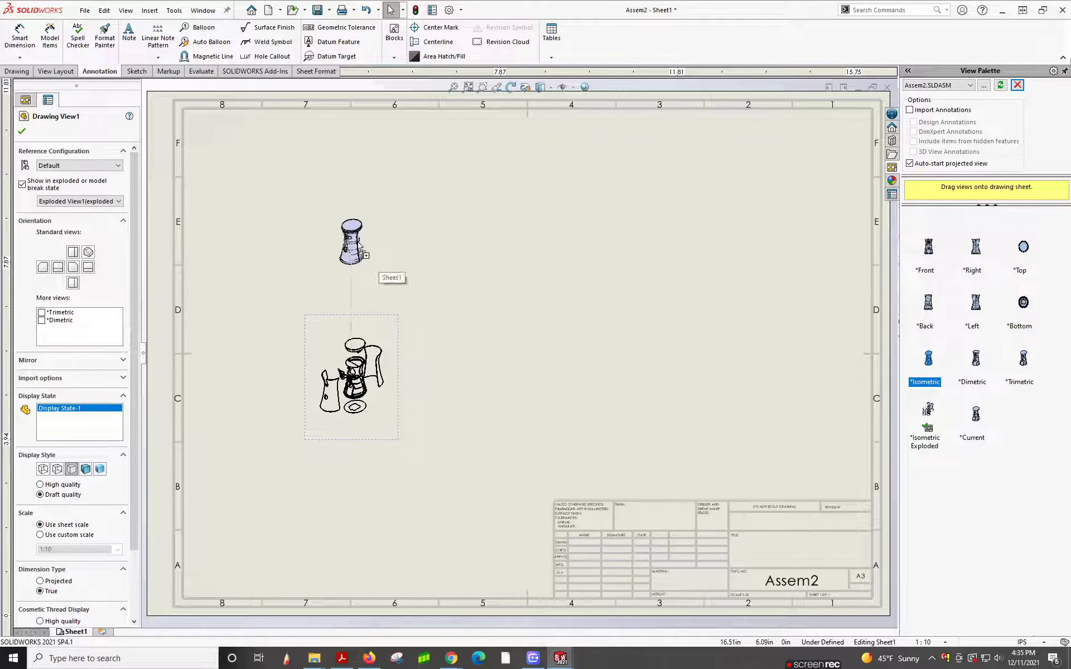
click(399, 248)
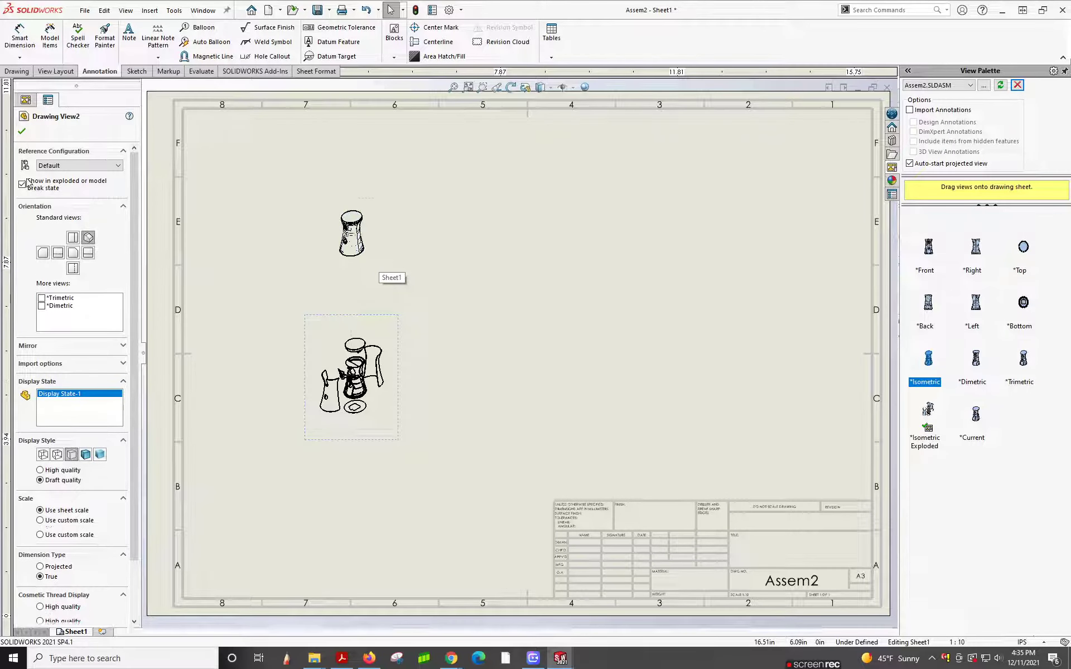
click(23, 132)
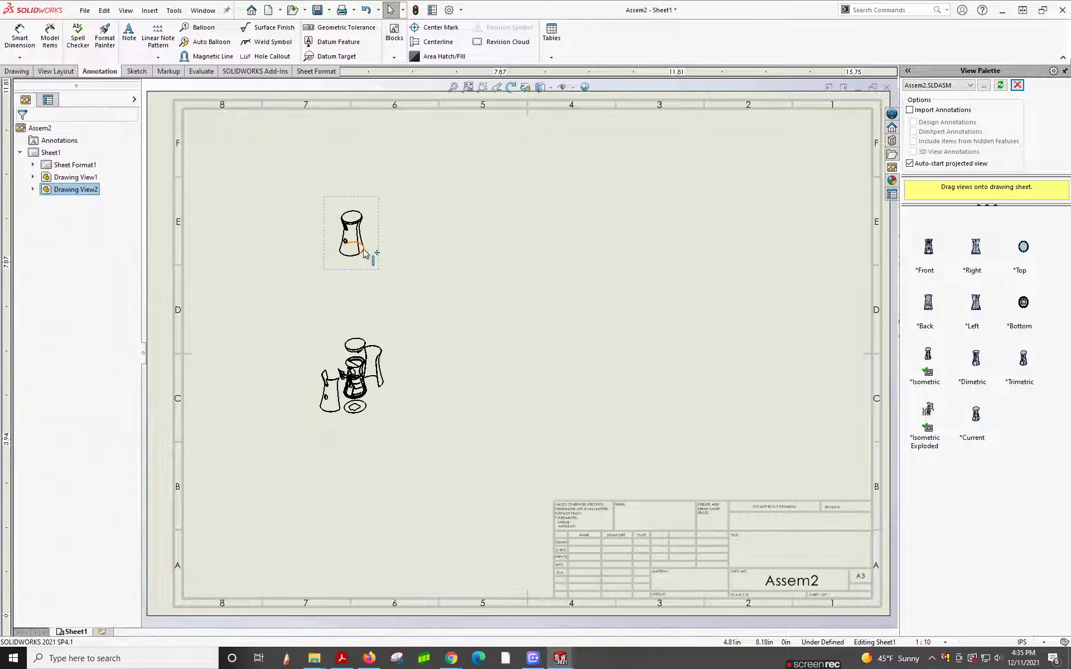
Break the assembled isometric view's alignment and move it to the upper right area of the sheet.
right_click(375, 250)
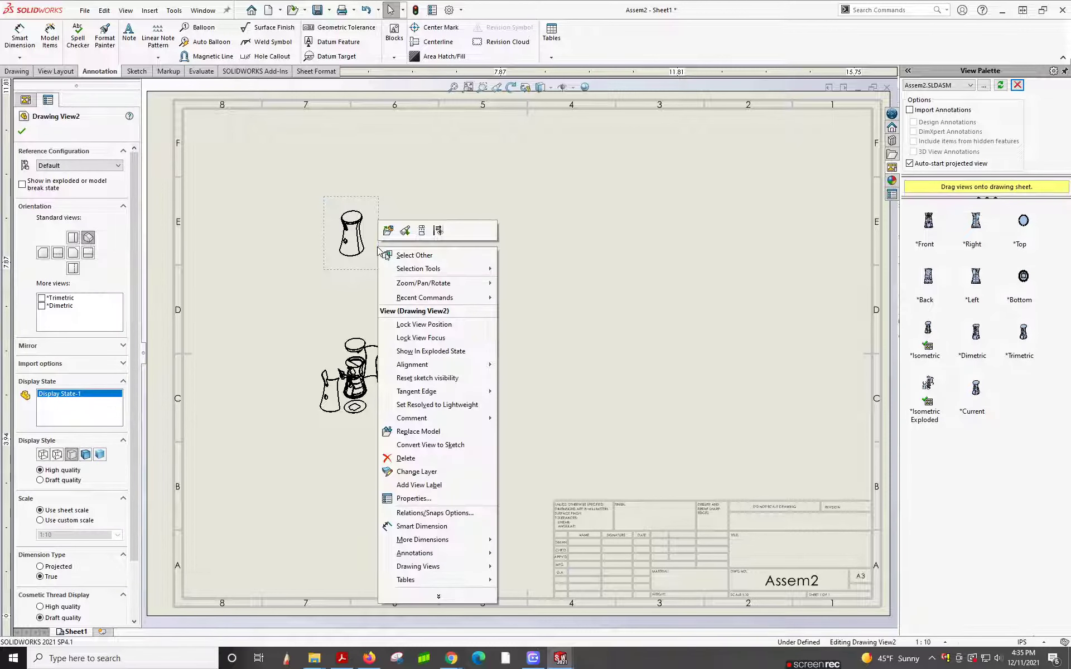
mouse_move(418, 365)
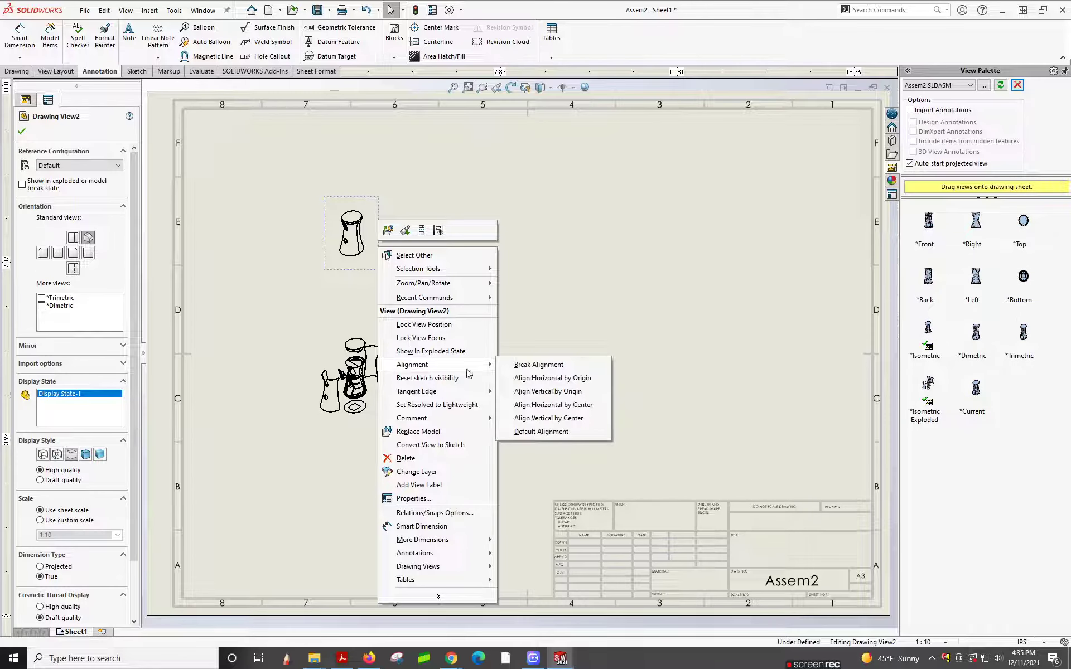
click(550, 375)
drag(378, 241, 670, 248)
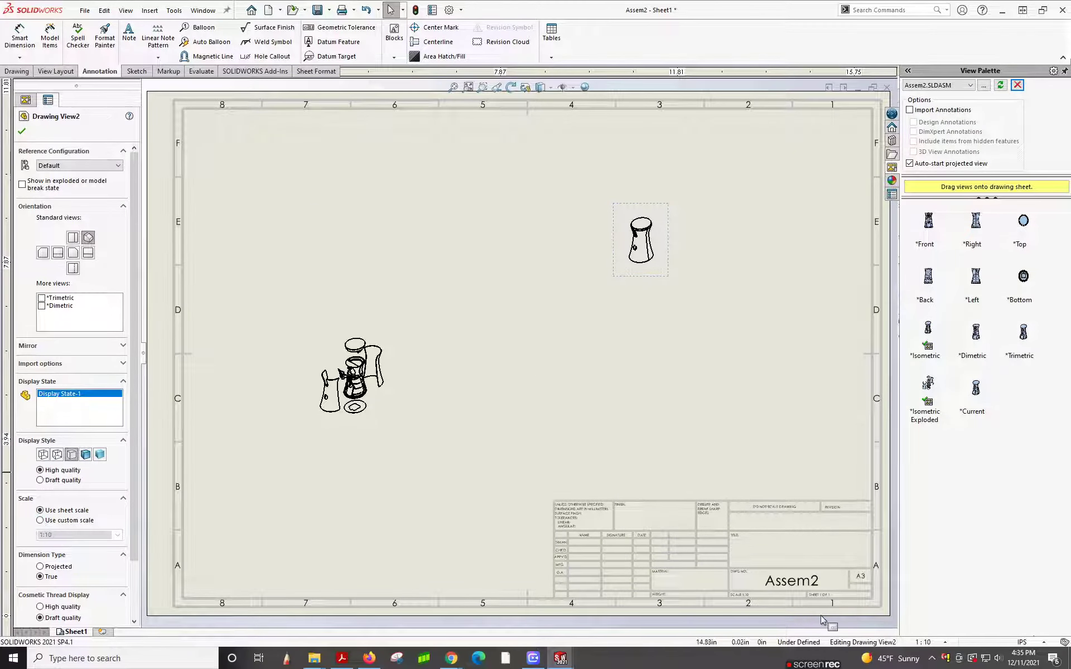
Set the sheet scale to 1:2 and shift both views to the right, keeping the exploded view inside the border.
click(937, 643)
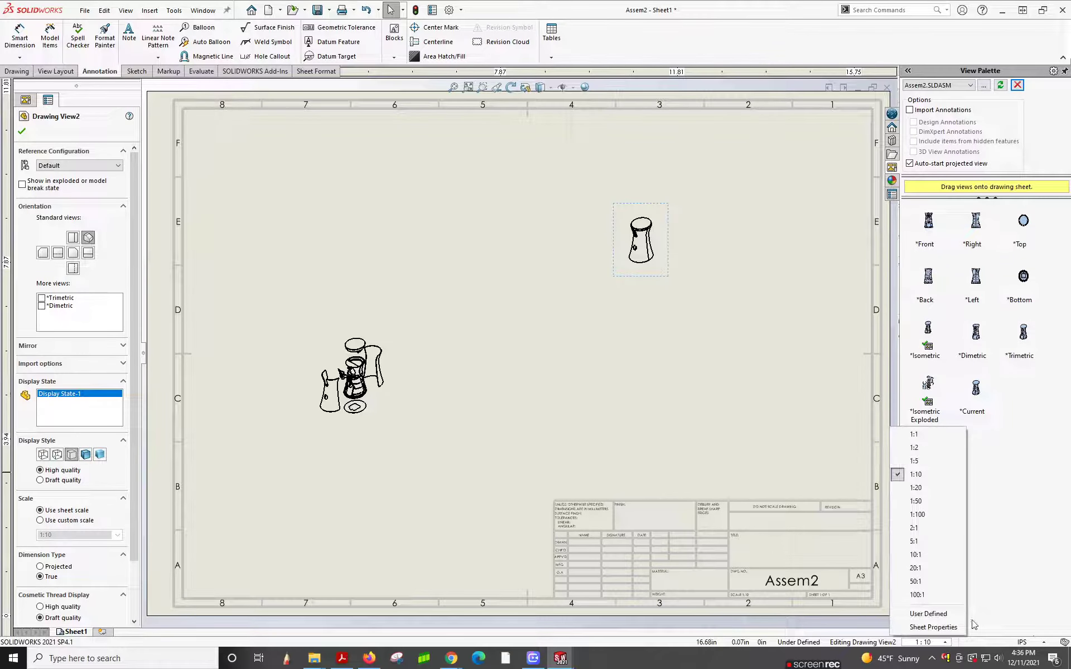
click(920, 448)
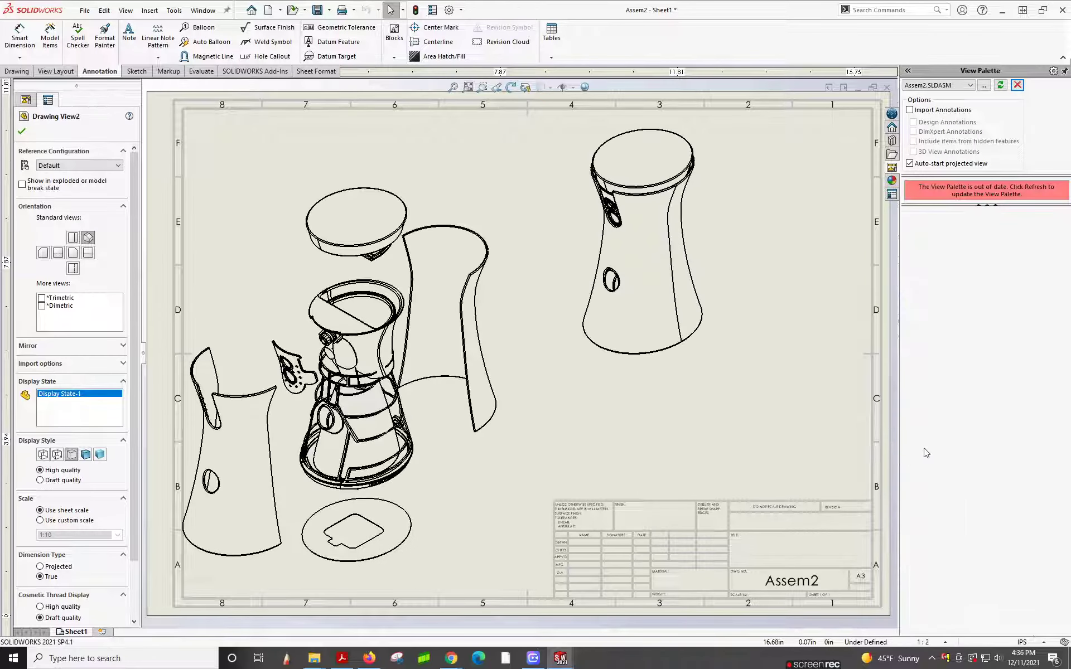
mouse_move(745, 346)
mouse_down()
mouse_move(755, 357)
mouse_move(825, 351)
mouse_up()
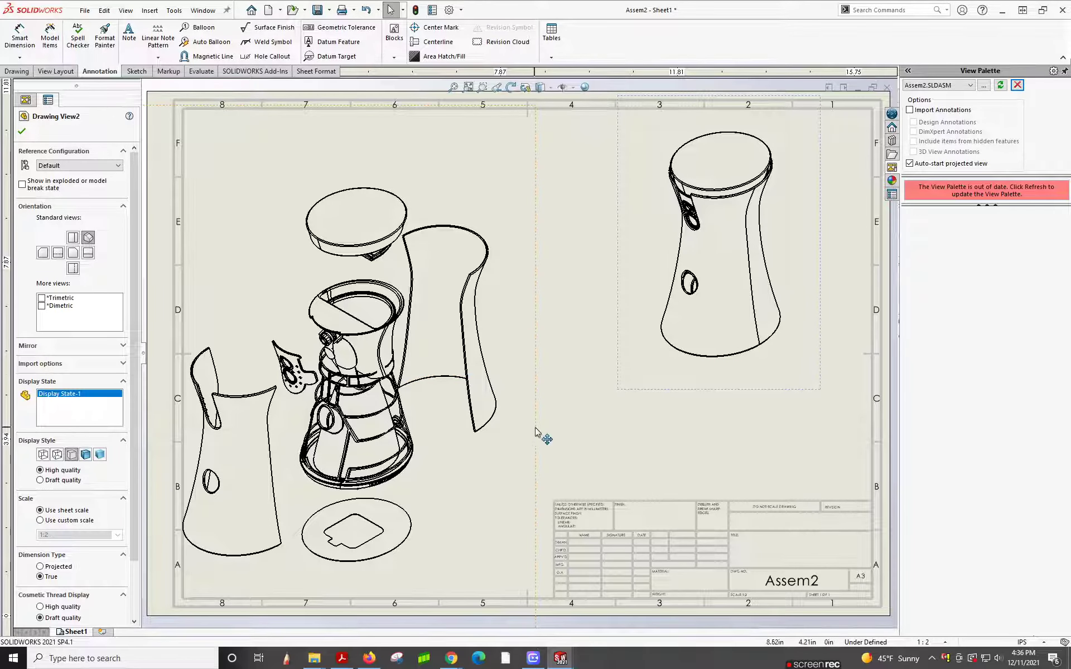
drag(534, 429, 611, 432)
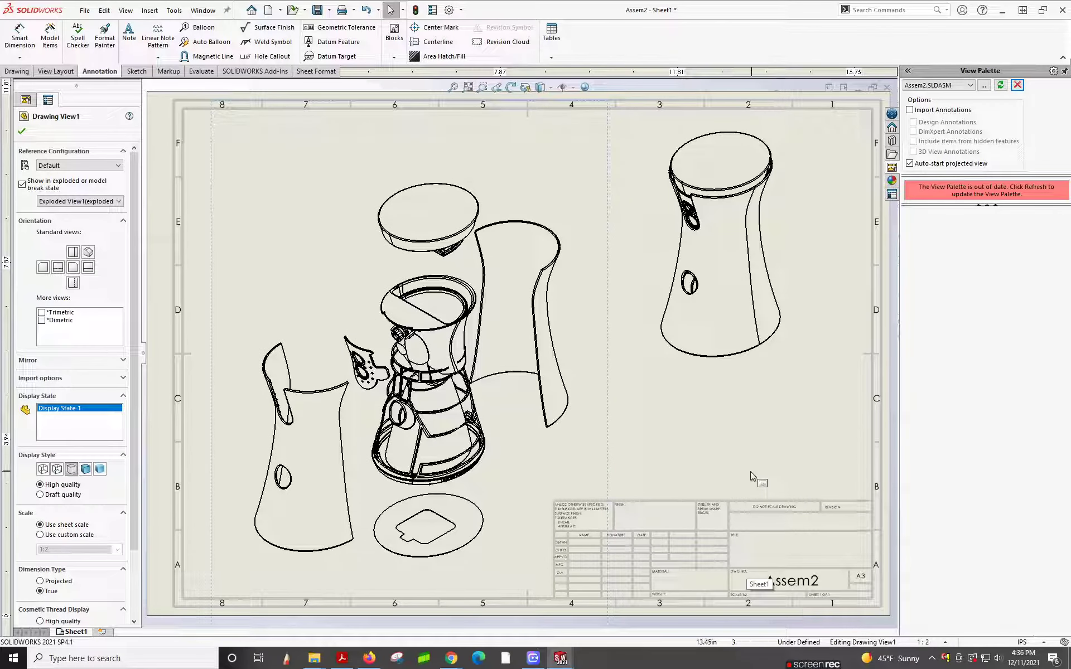
click(729, 469)
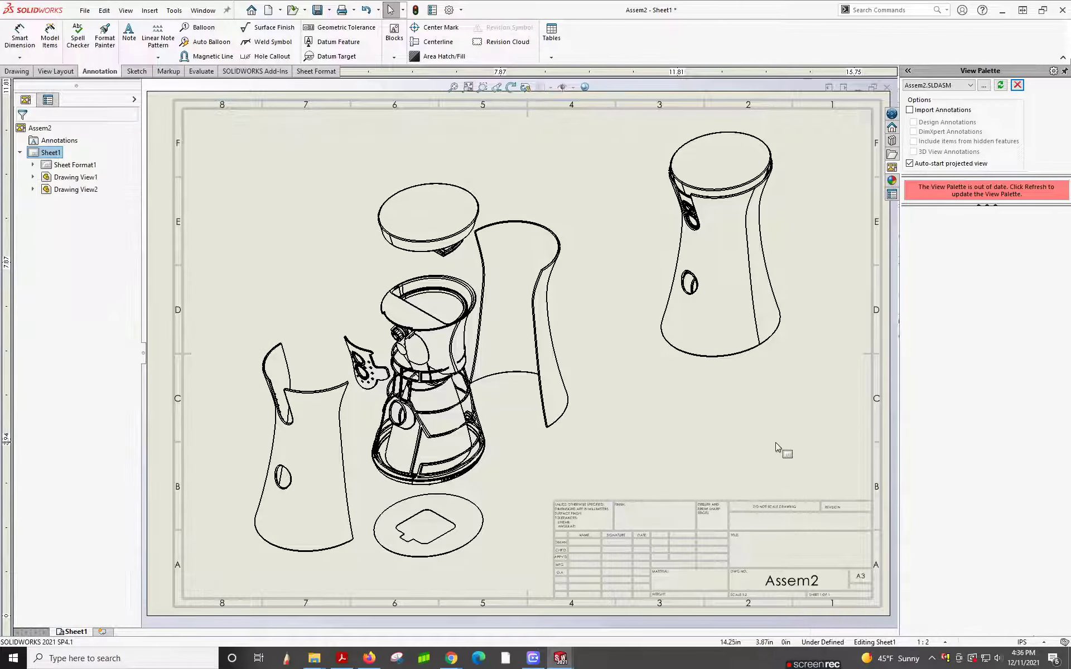
Edit the sheet format and replace the drawing number text in the title block with "Furbo Assembly".
double_click(784, 584)
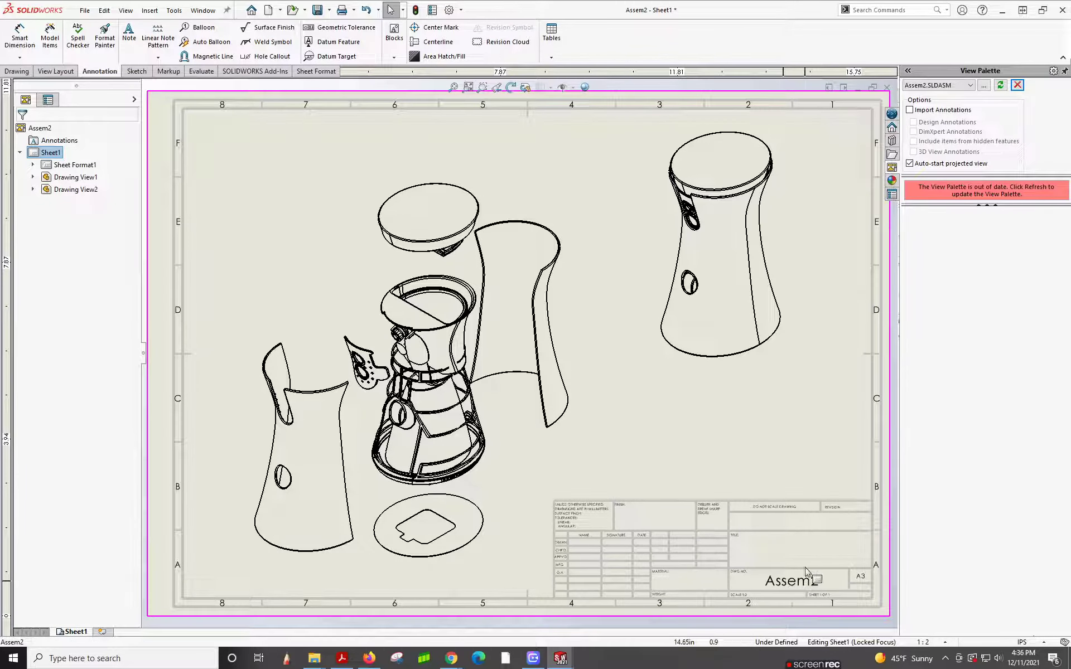
right_click(781, 583)
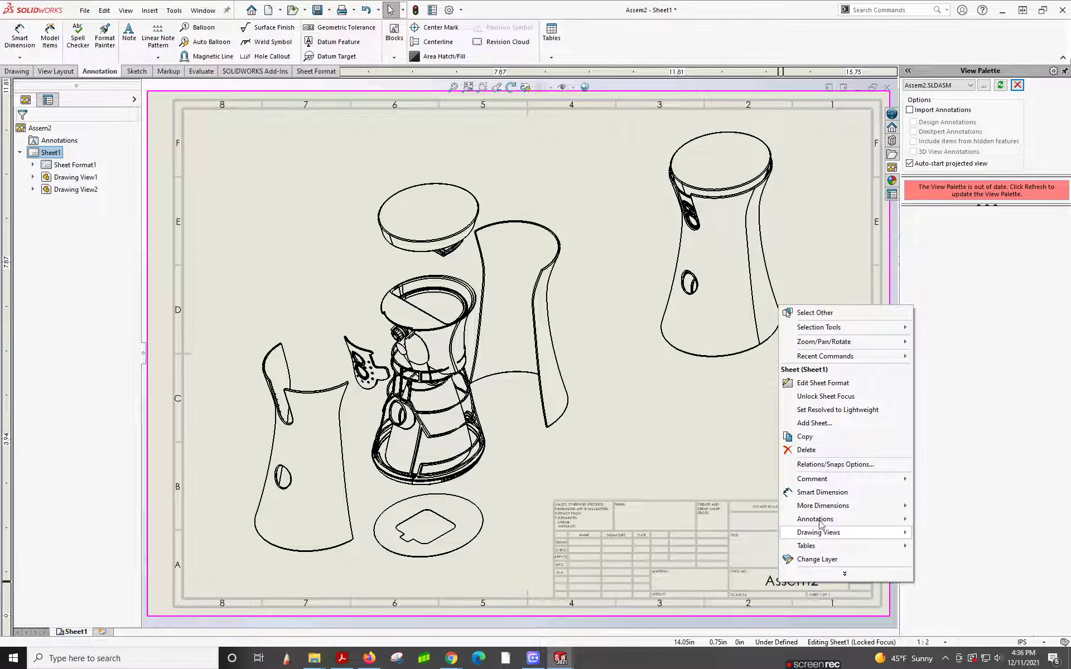
click(825, 383)
double_click(788, 583)
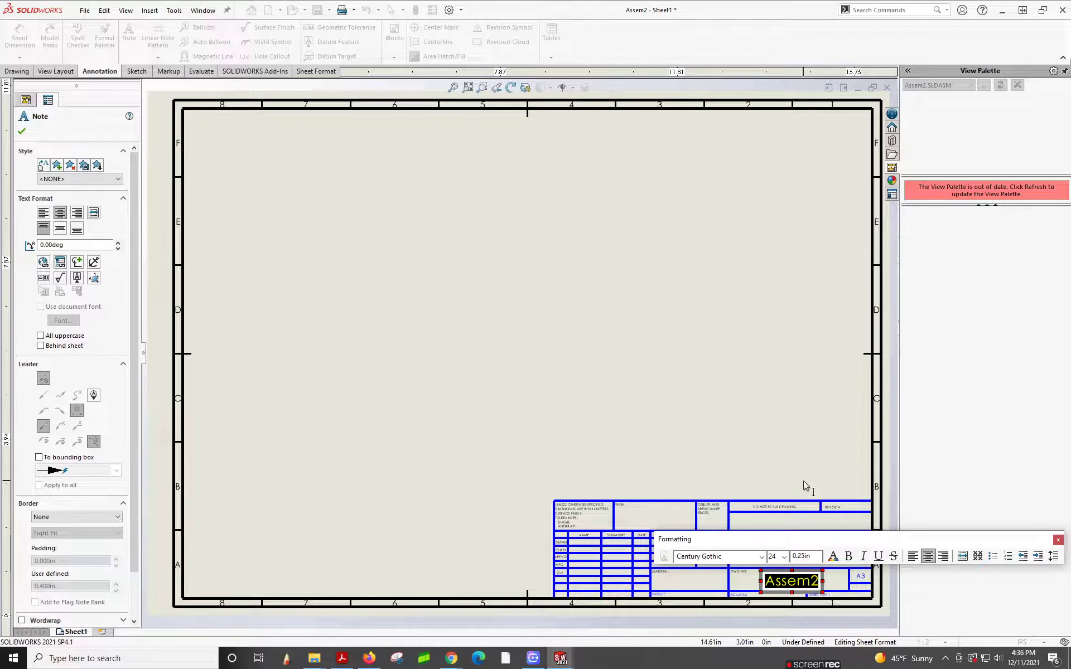
text(Furbo)
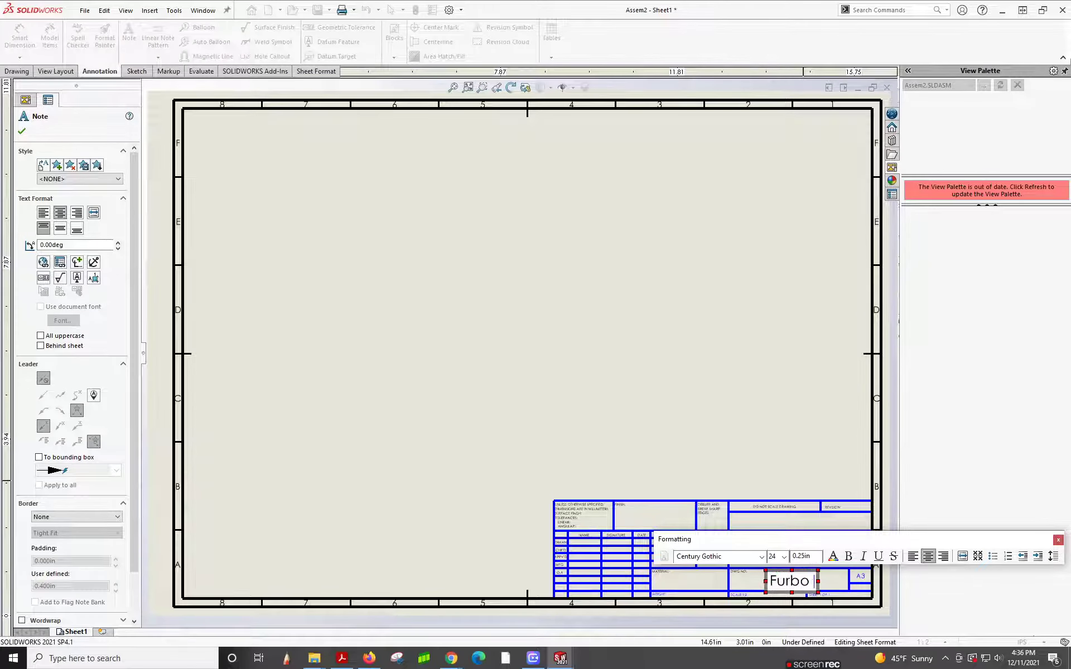
text( Assembly)
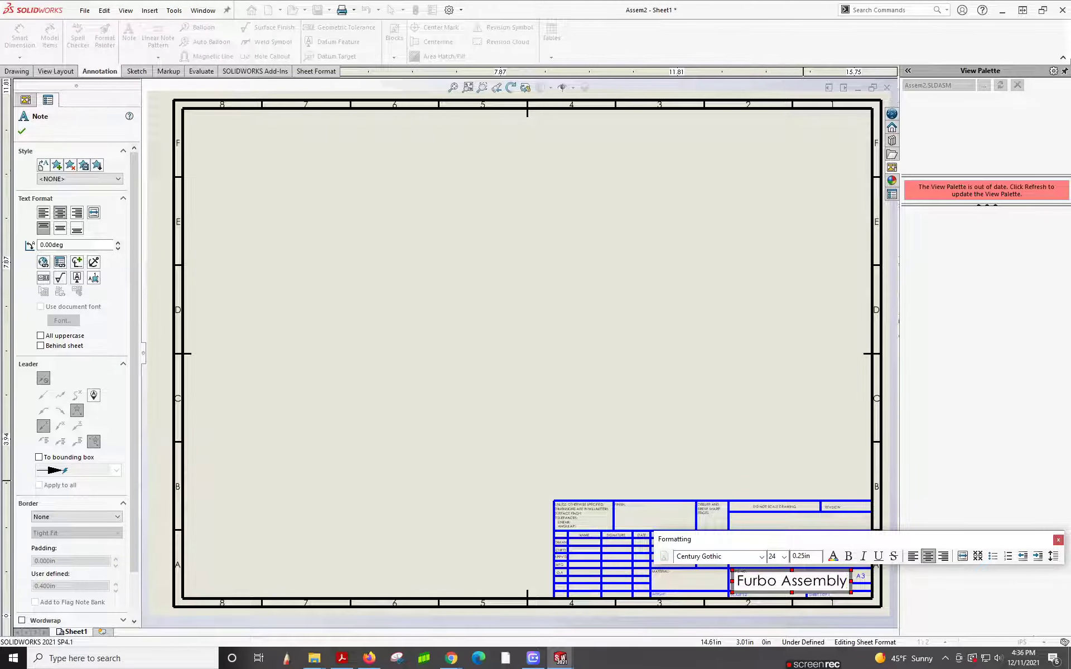
click(845, 476)
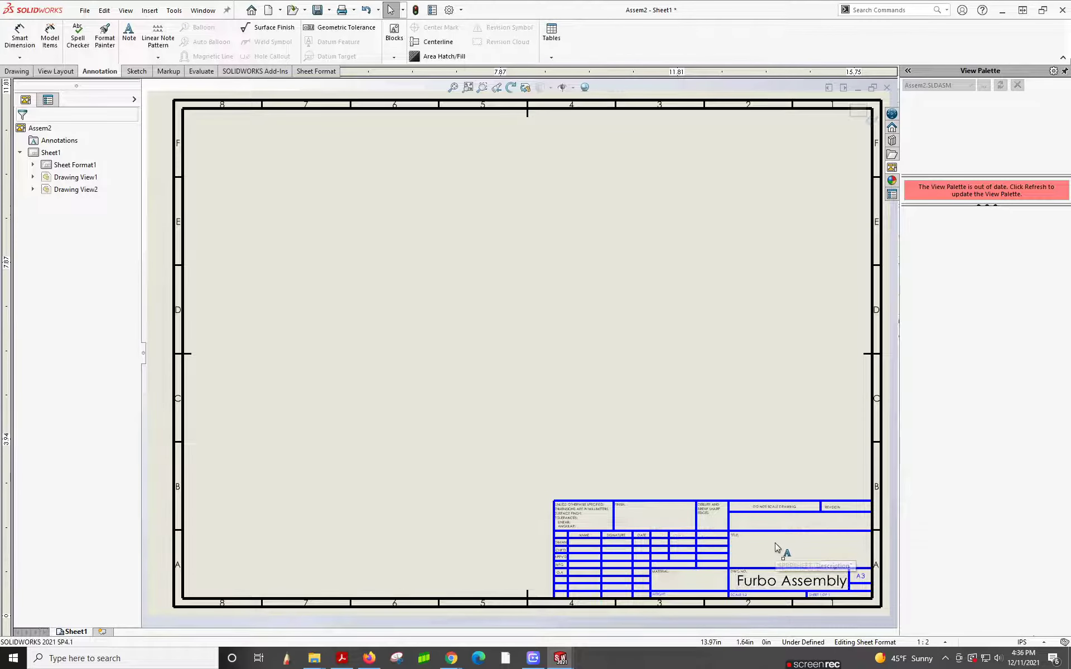
Fill in the title field of the title block with "Furbo".
click(795, 583)
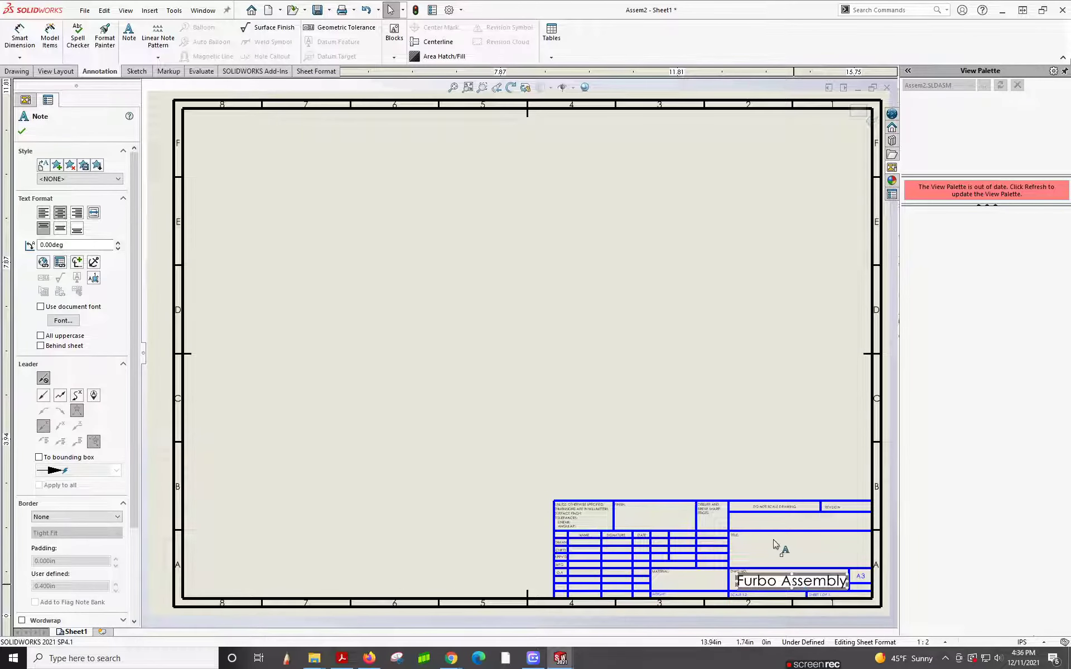
click(797, 552)
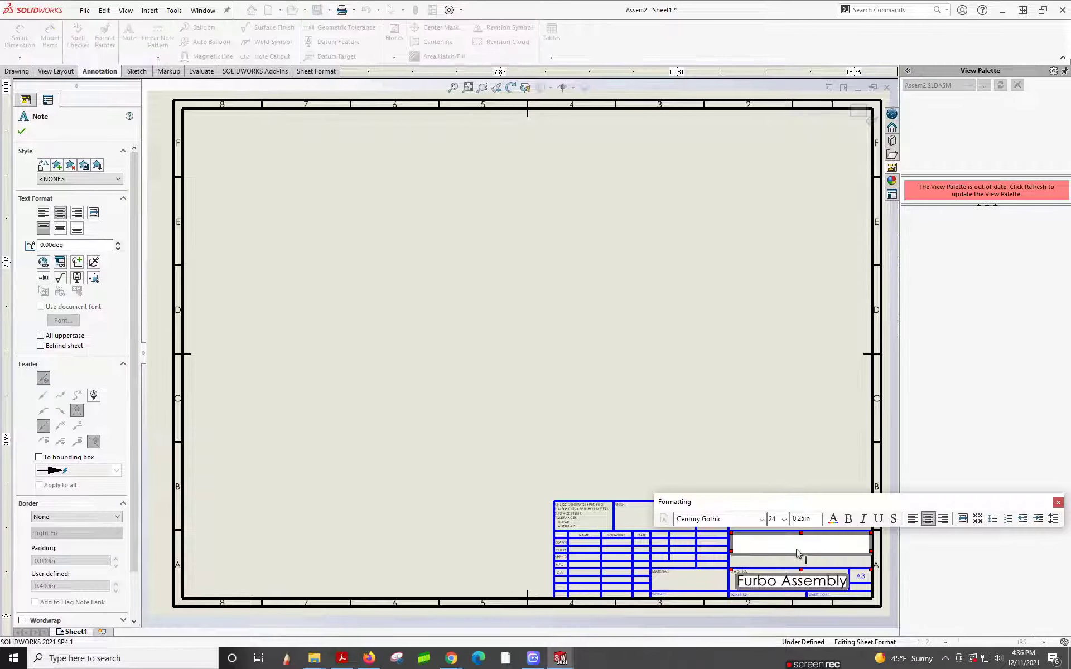
text(Furbo)
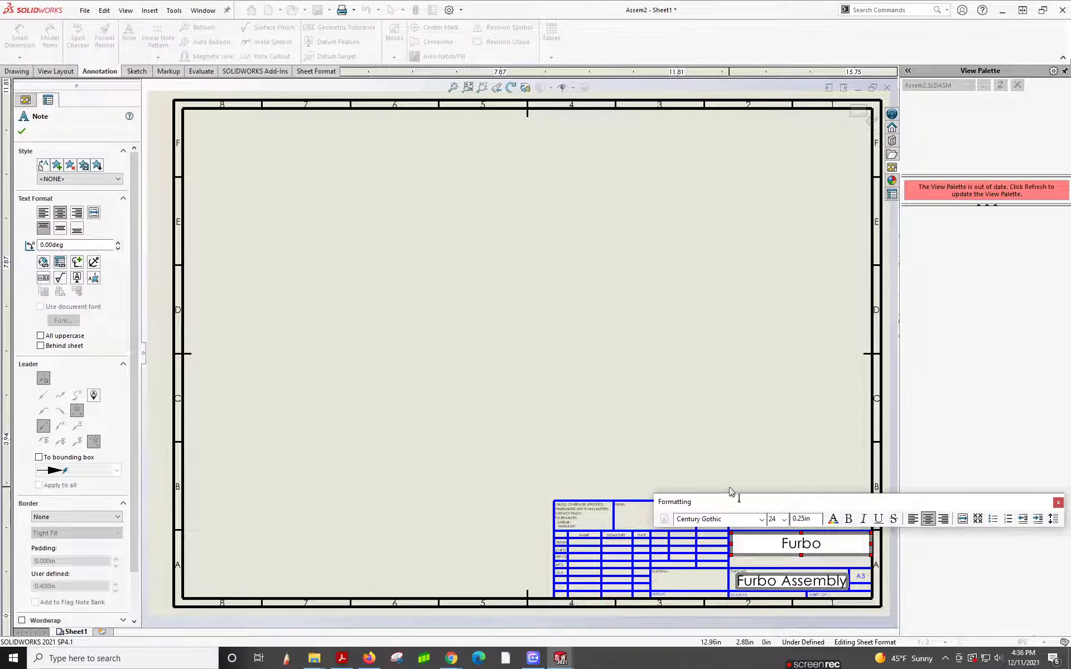
key(Escape)
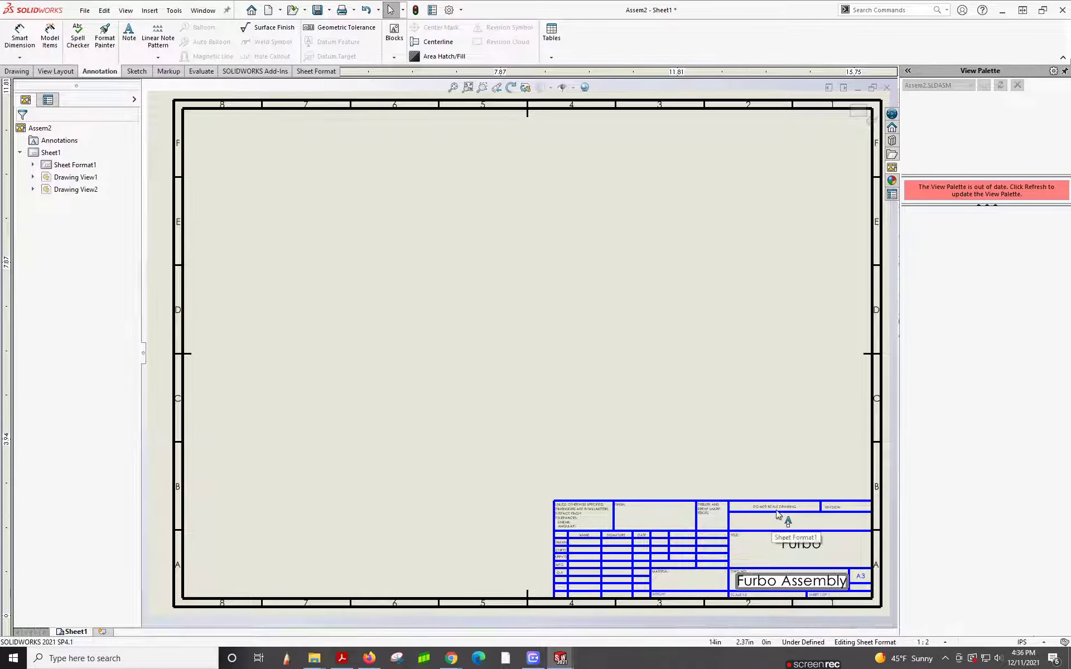
scroll(842, 509, up, 2)
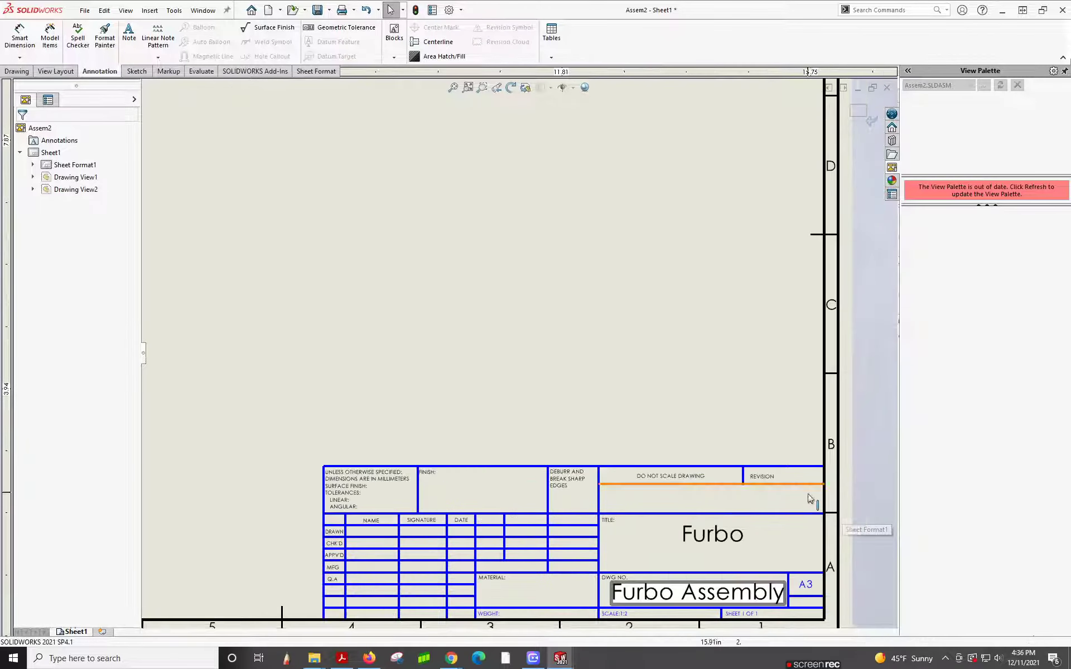
Delete the DEBURR AND BREAK SHARP EDGES, FINISH, MATERIAL and WEIGHT labels from the title block.
click(796, 480)
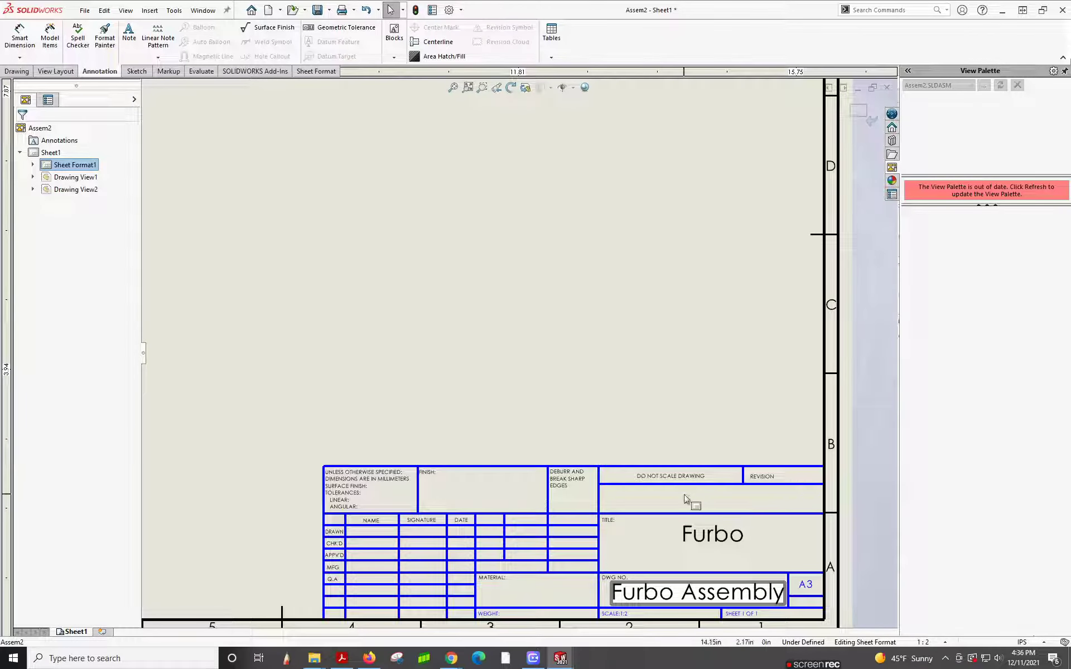
click(557, 480)
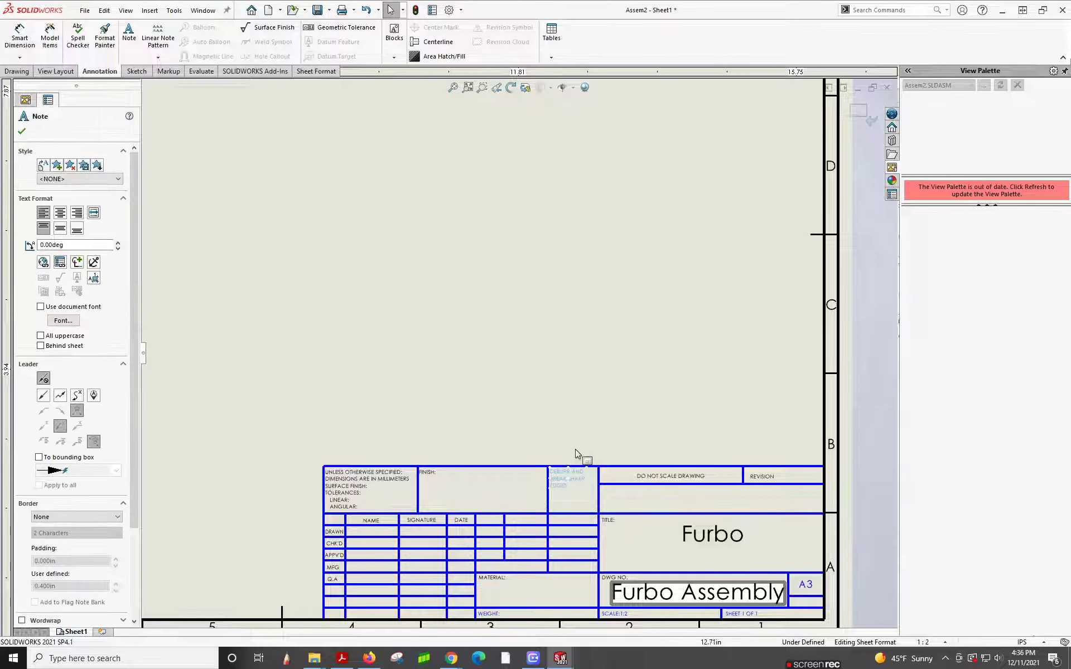
key(Delete)
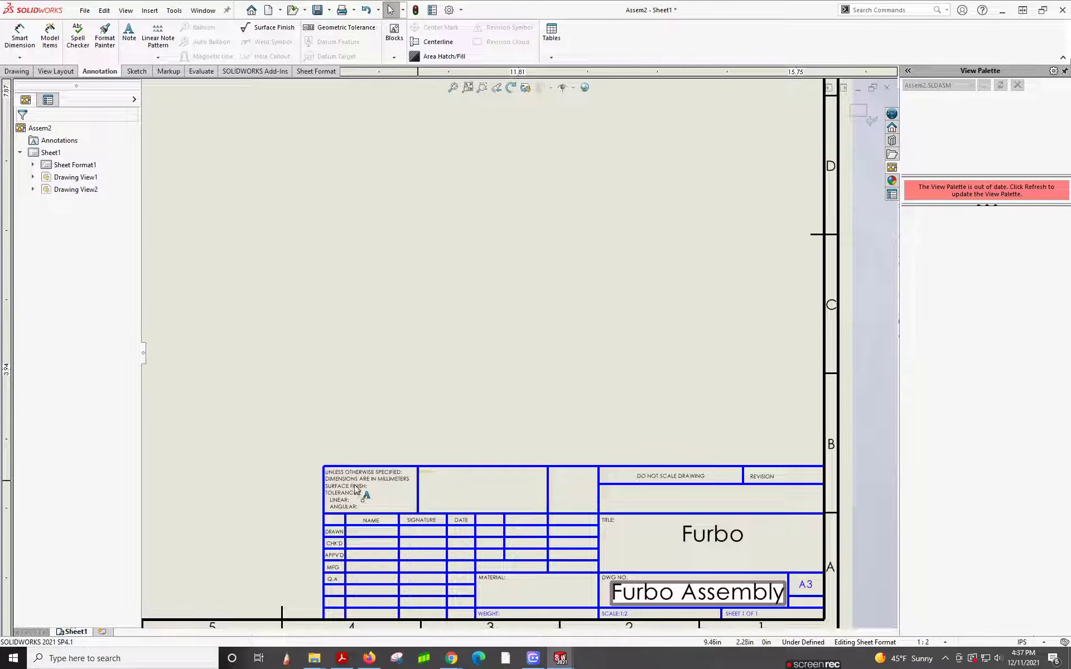
click(426, 475)
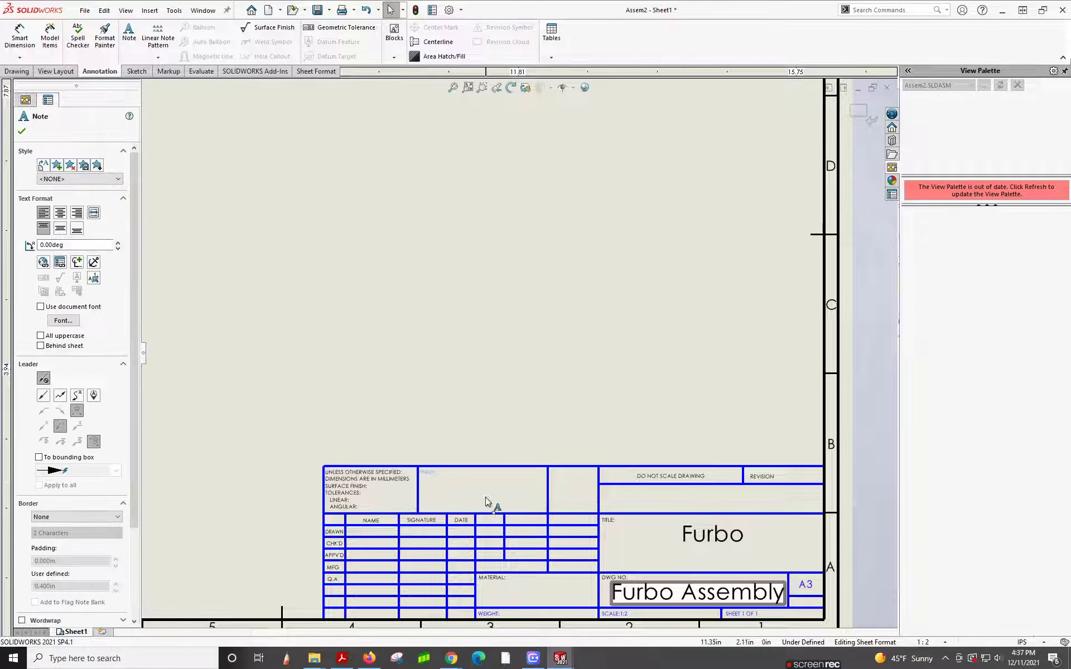
key(Delete)
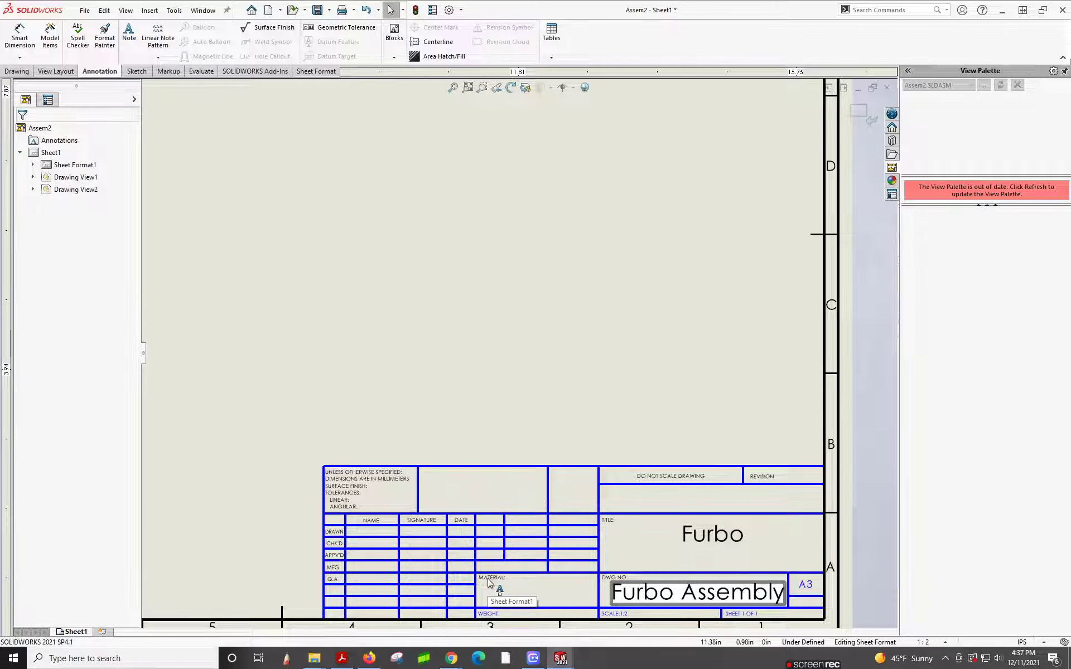
click(489, 580)
key(Delete)
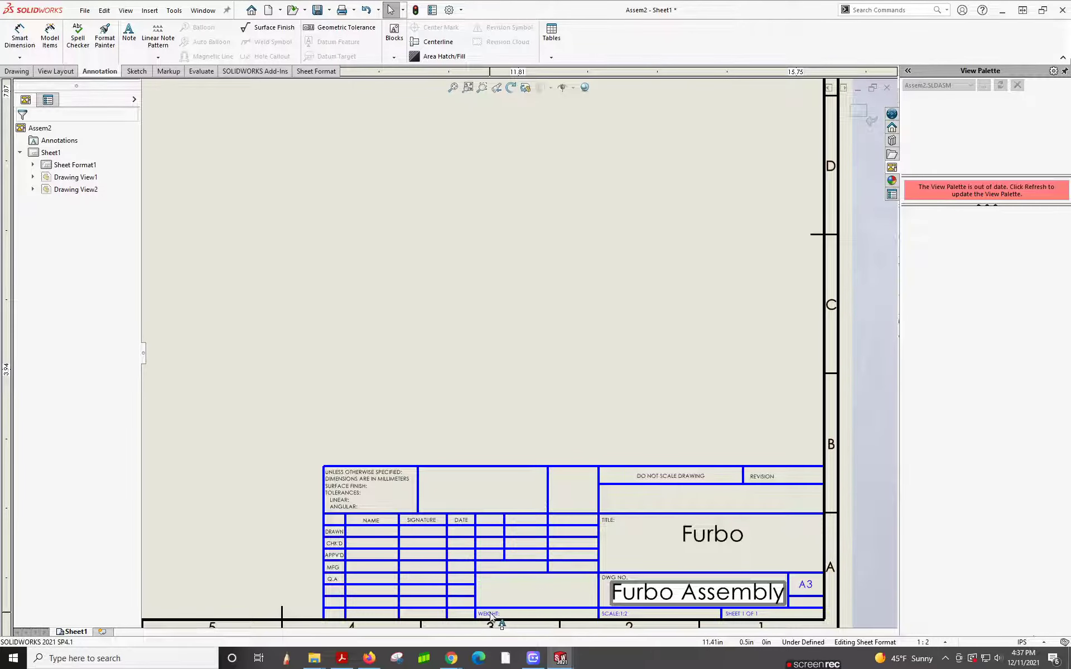
click(491, 615)
key(Delete)
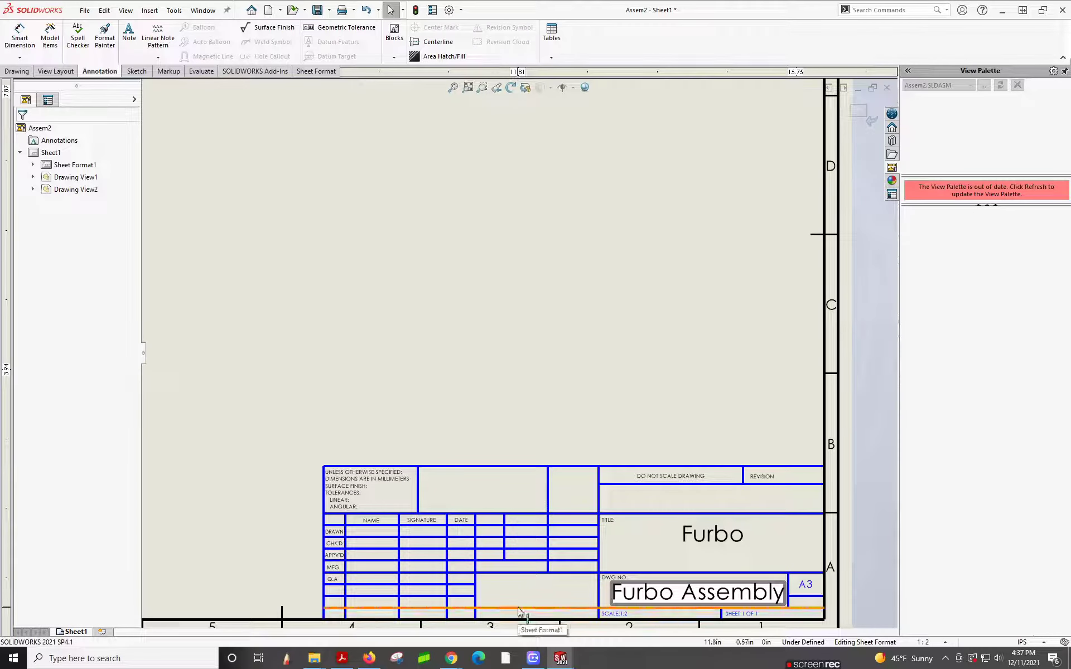
Shorten the title block's lowest horizontal line to the drawing number cell's left edge and move the tolerance note into the empty material cell.
click(323, 608)
click(325, 610)
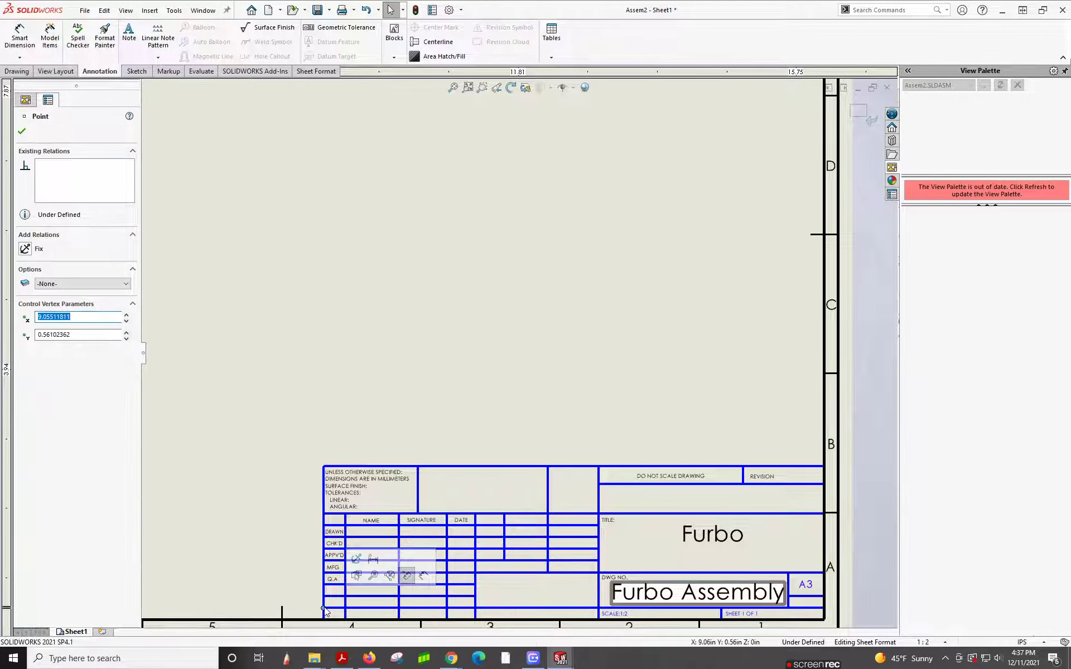
drag(324, 610, 599, 607)
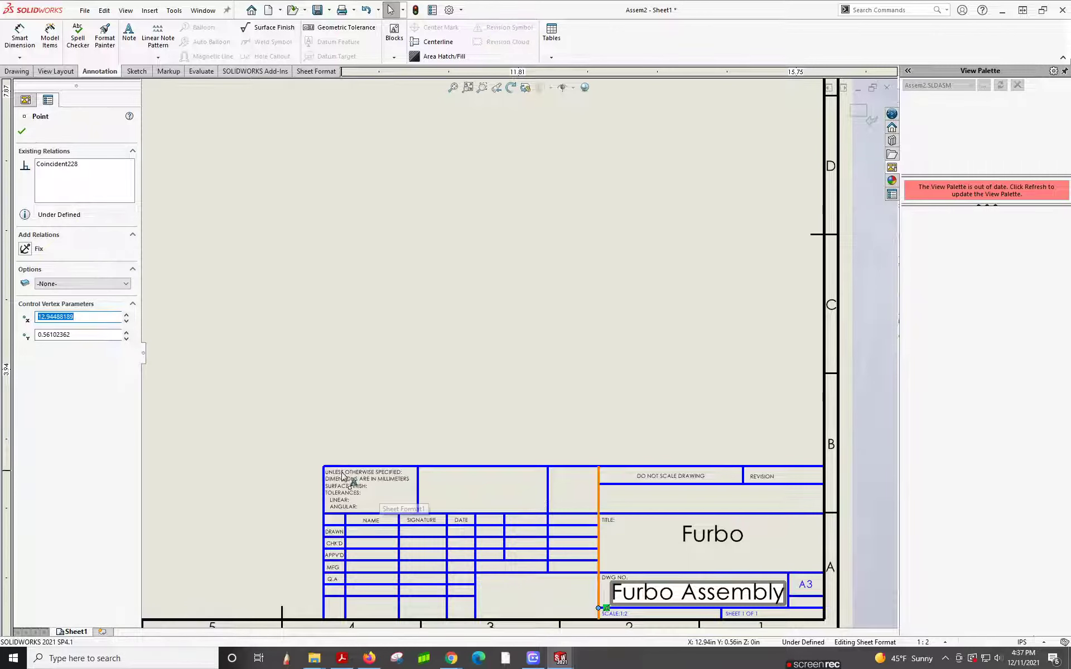
drag(342, 475, 511, 584)
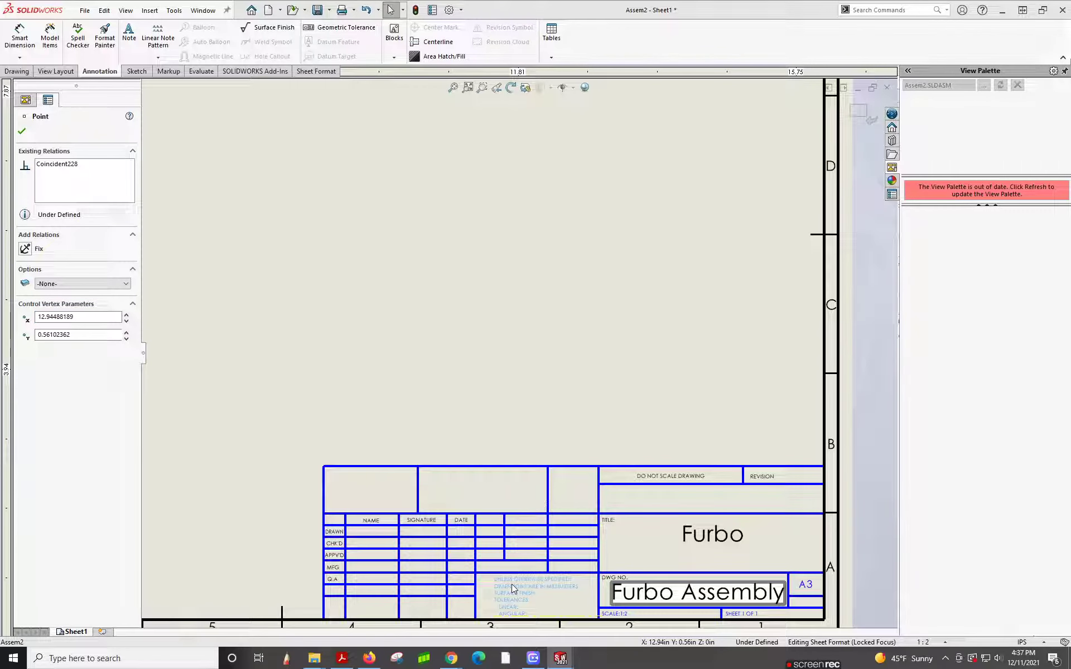
click(514, 415)
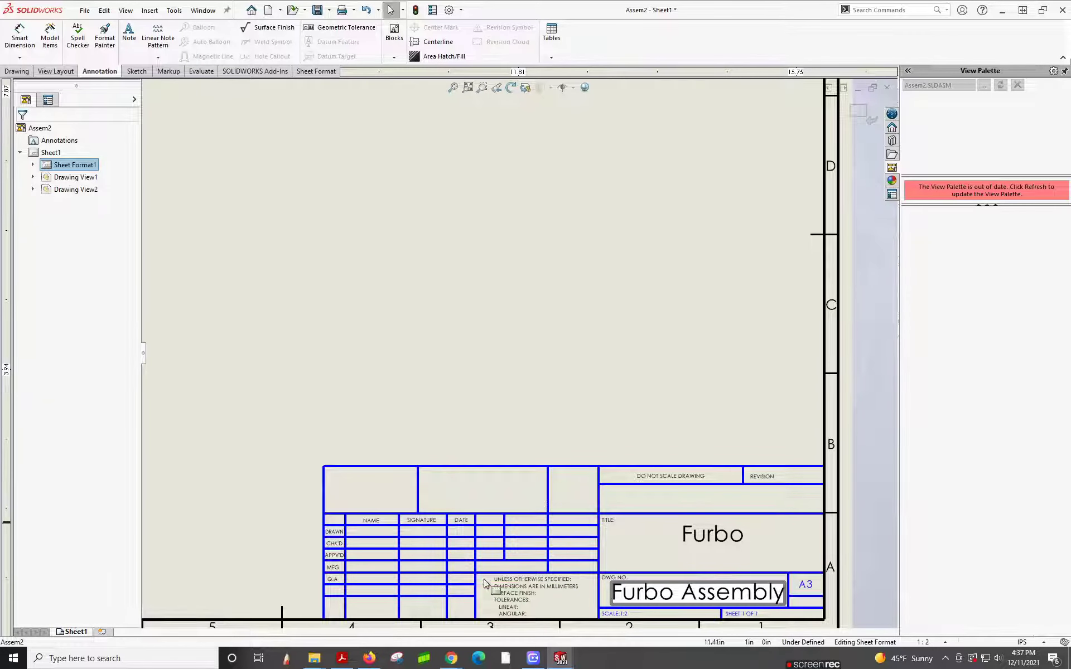
Delete the Q.A and MFG row labels from the title block.
click(335, 580)
key(Delete)
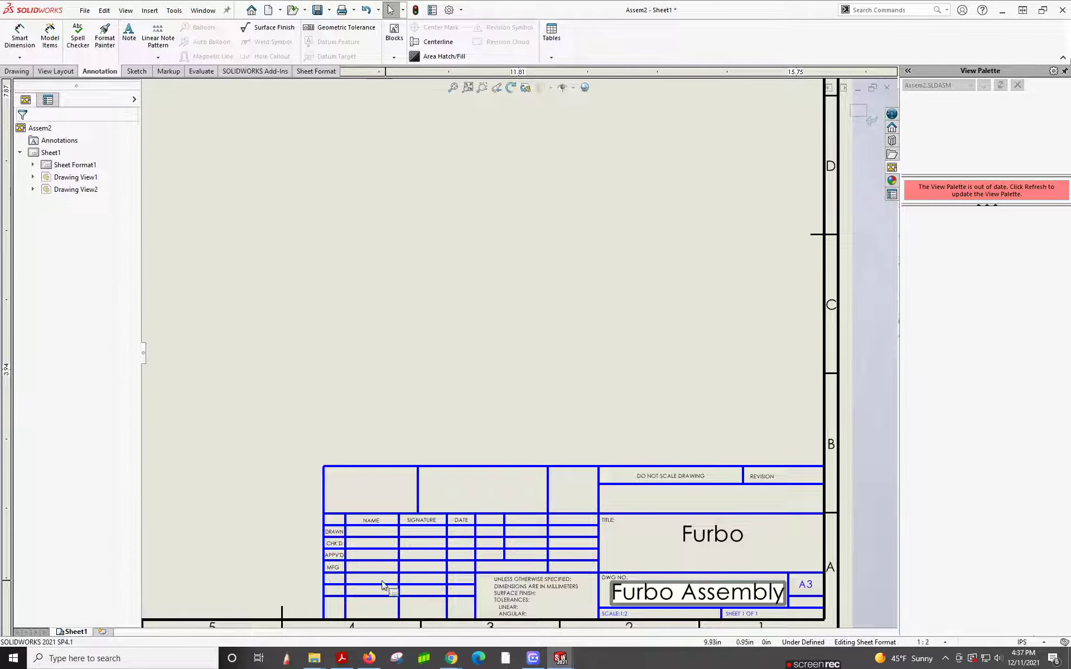
click(329, 567)
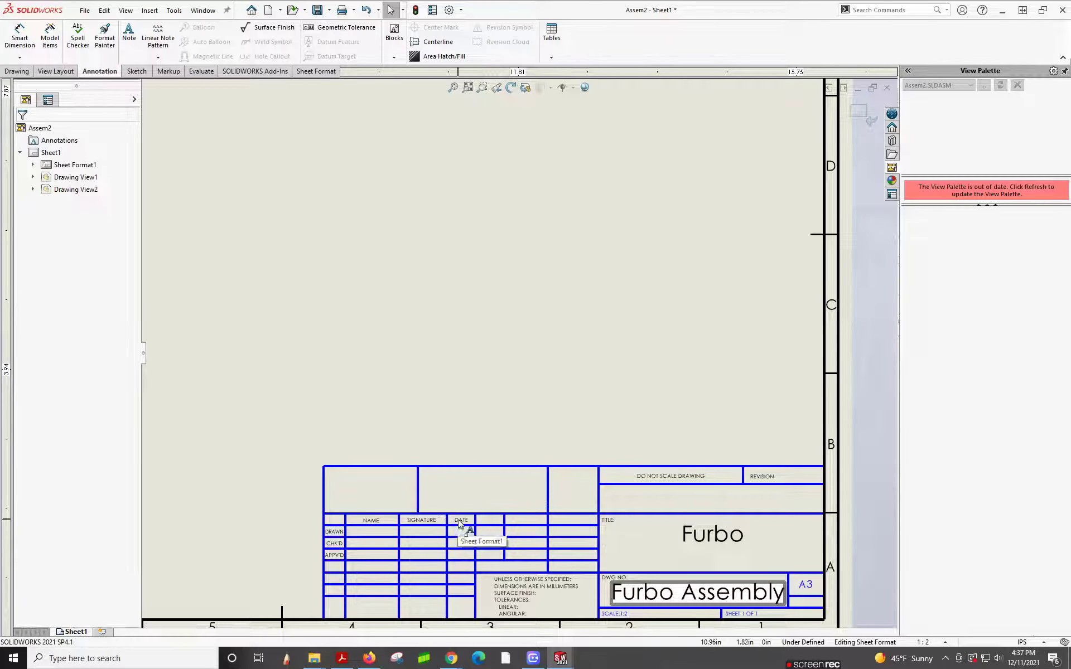
Move the DATE label to the second row beside the title cell and rearrange the vertical dividers there into three columns reaching the tolerance cell.
drag(460, 525, 583, 521)
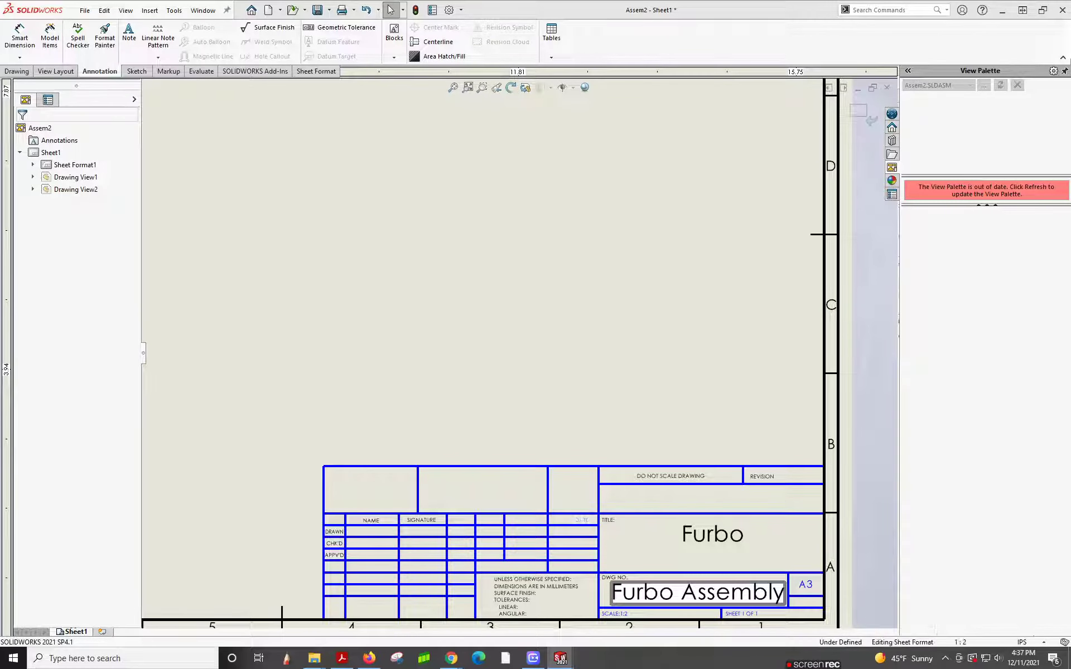
drag(549, 485, 581, 531)
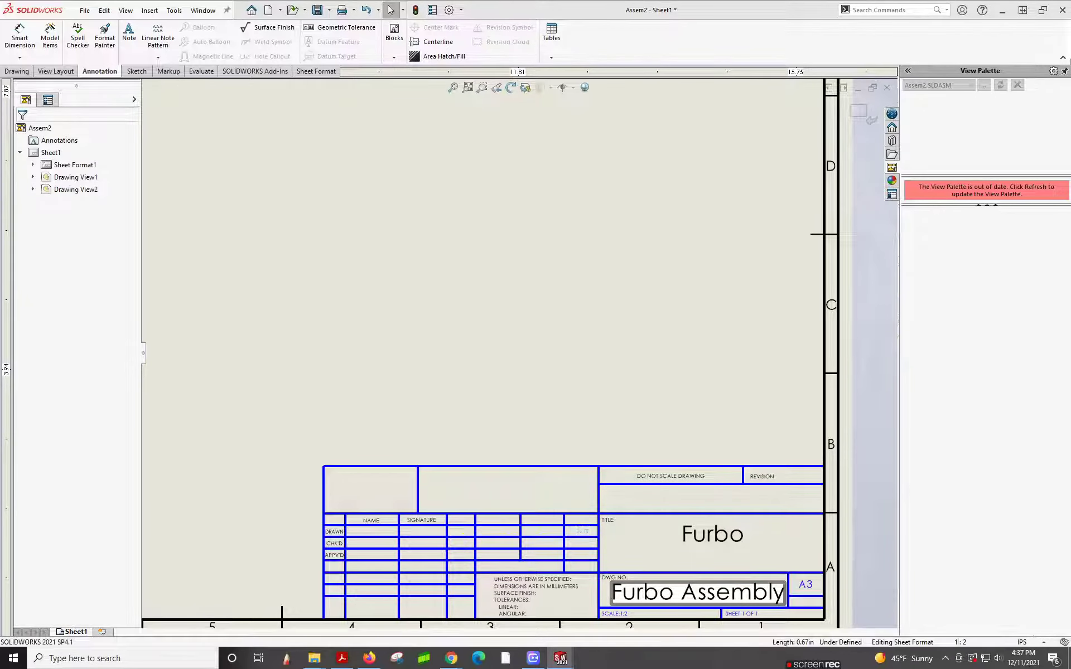
click(519, 558)
click(521, 572)
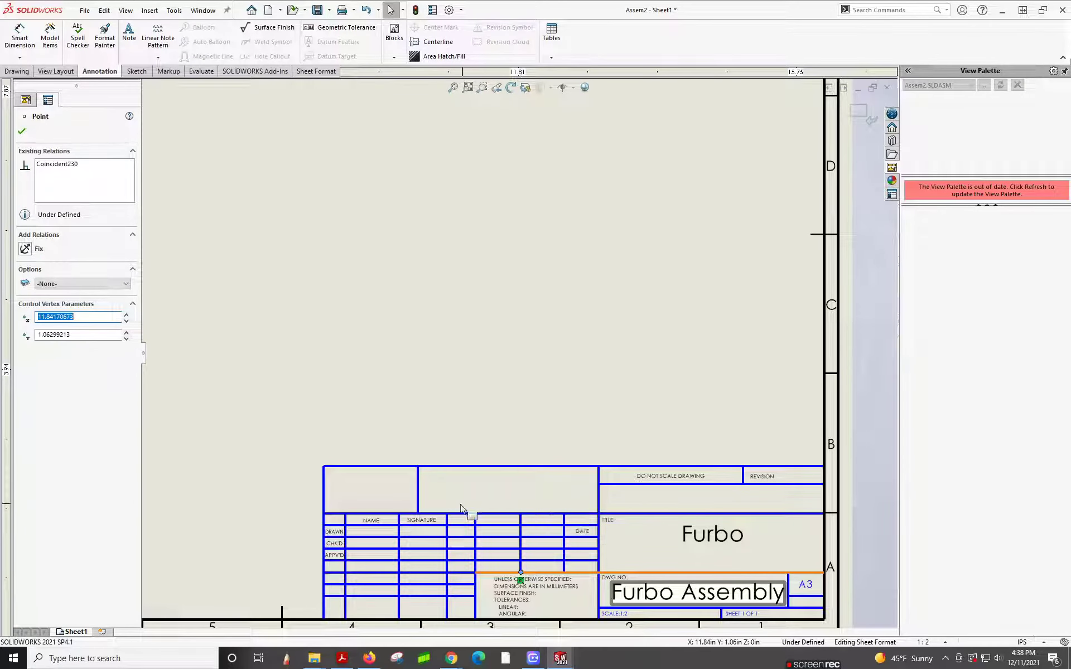
click(480, 496)
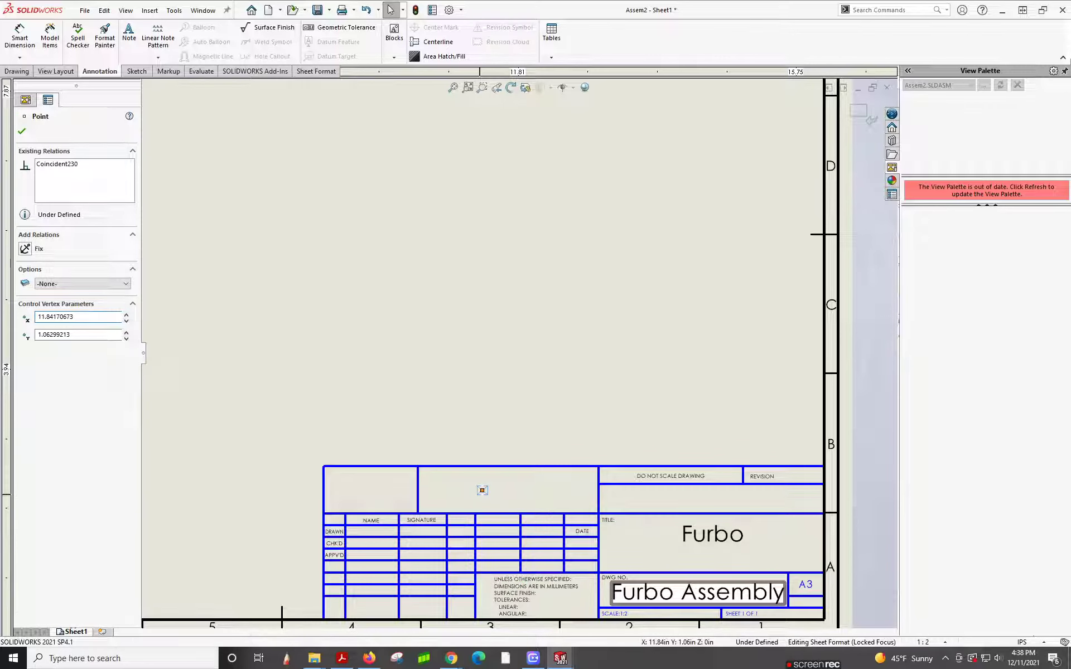
click(517, 416)
Move the SIGNATURE and NAME labels beside DATE, and stack DRAWN, CHK'D and APPV'D in the column left of NAME.
drag(421, 520, 540, 525)
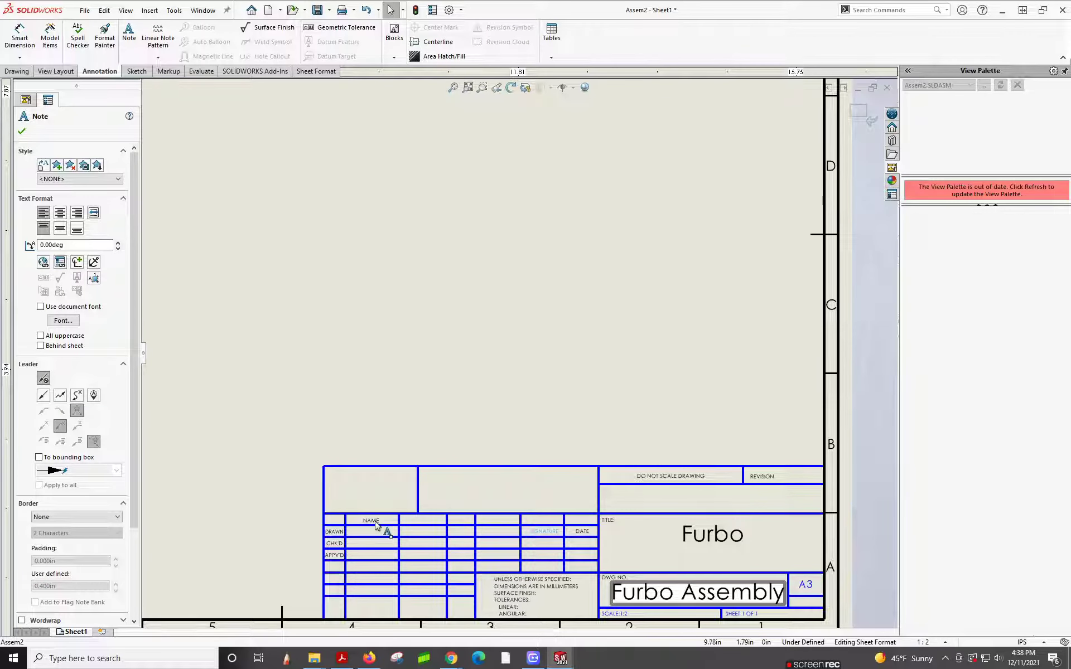
mouse_move(375, 525)
mouse_down()
mouse_move(504, 546)
mouse_move(500, 530)
mouse_up()
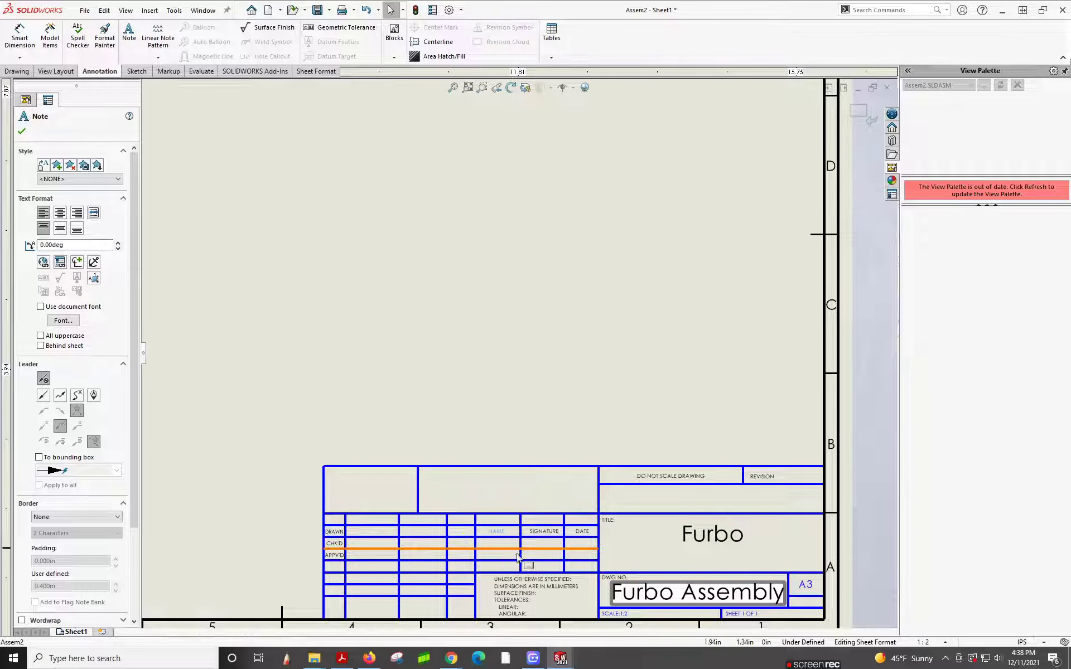
drag(334, 535, 463, 543)
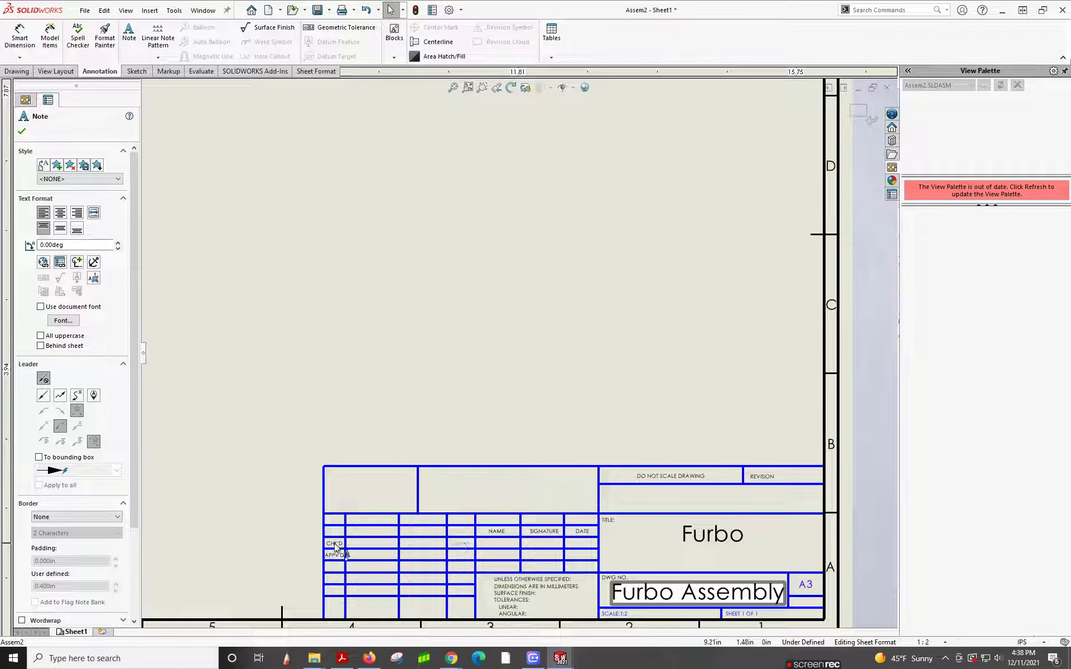
drag(334, 543, 463, 557)
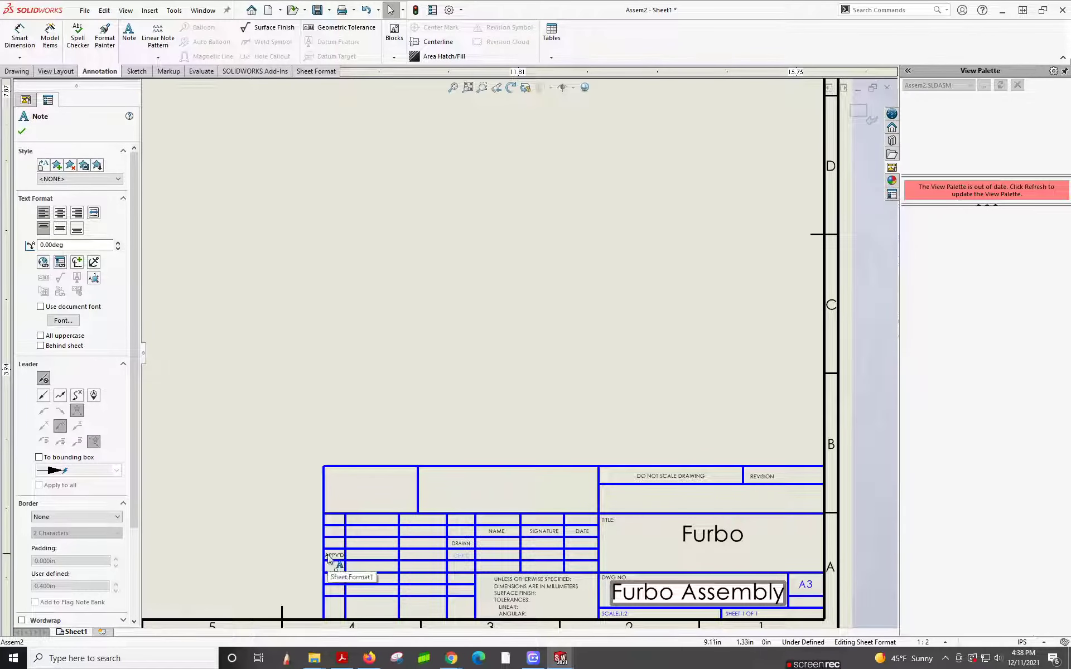
drag(333, 556, 463, 568)
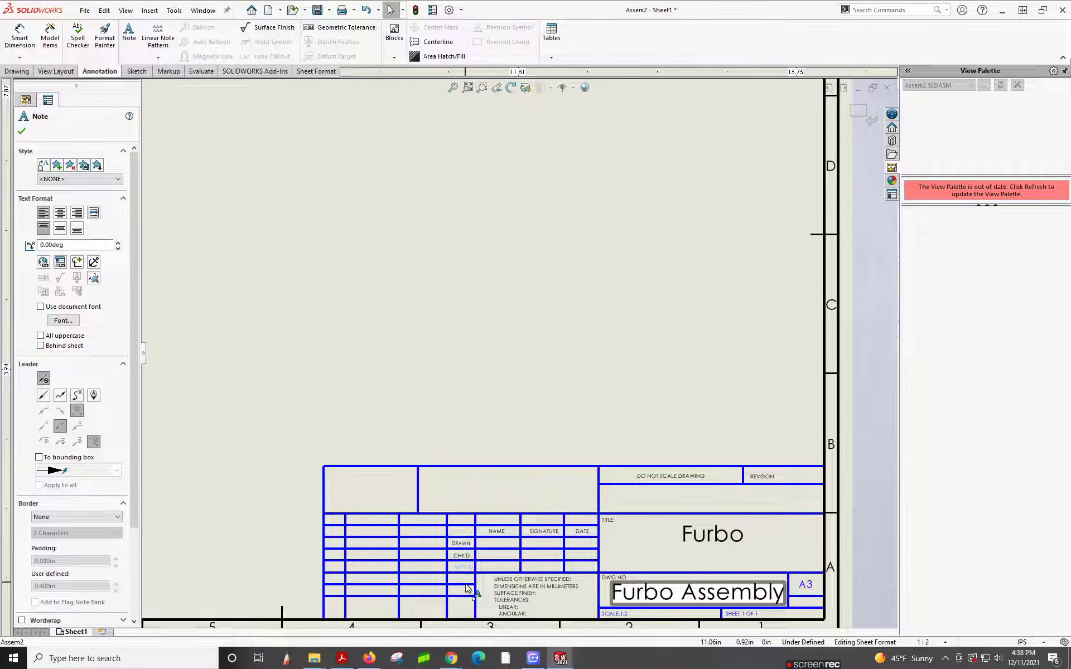
Delete the two short horizontal lines below the old approval rows and the vertical divider in the empty upper box.
click(436, 585)
key(Delete)
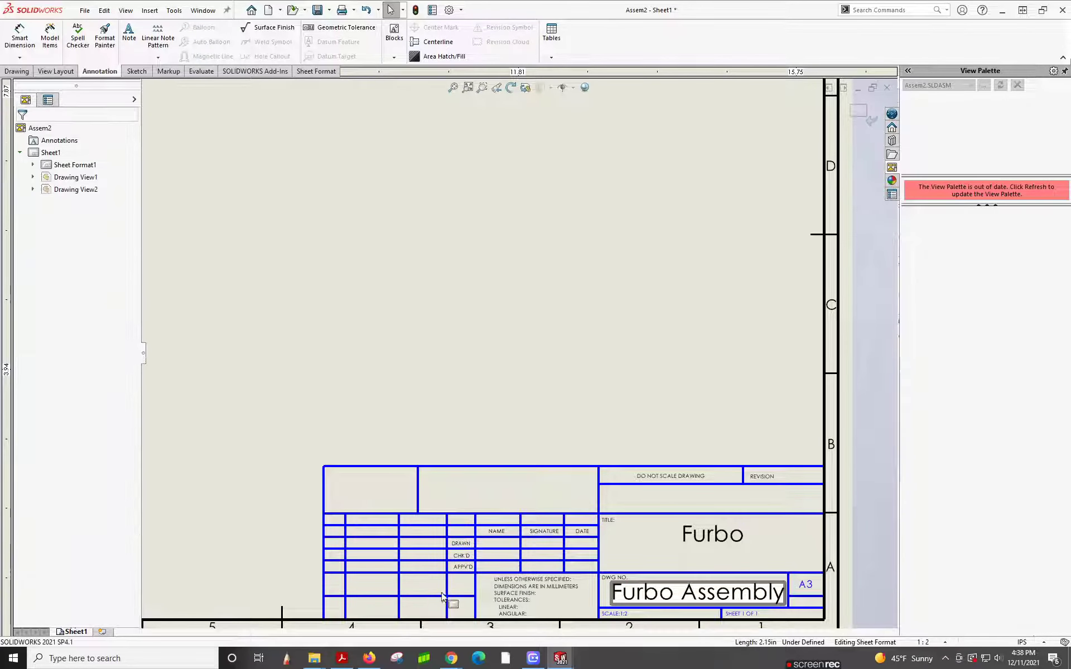
click(431, 597)
key(Delete)
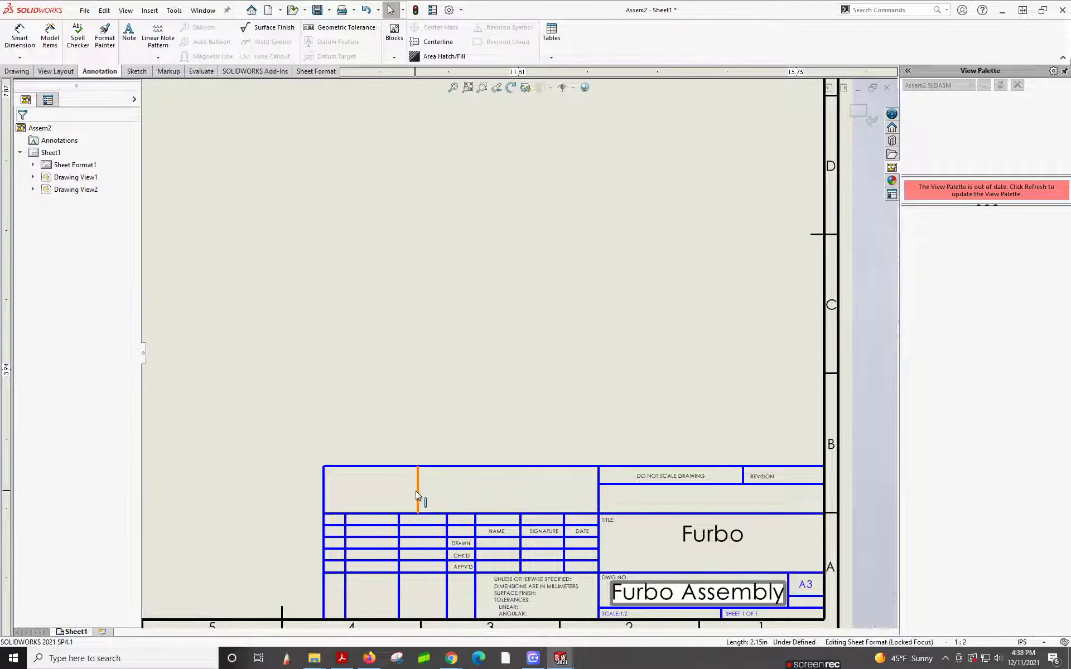
click(417, 491)
key(Delete)
Shorten the title block's top border line to the title column's left edge and delete the leftover slanted line.
click(324, 467)
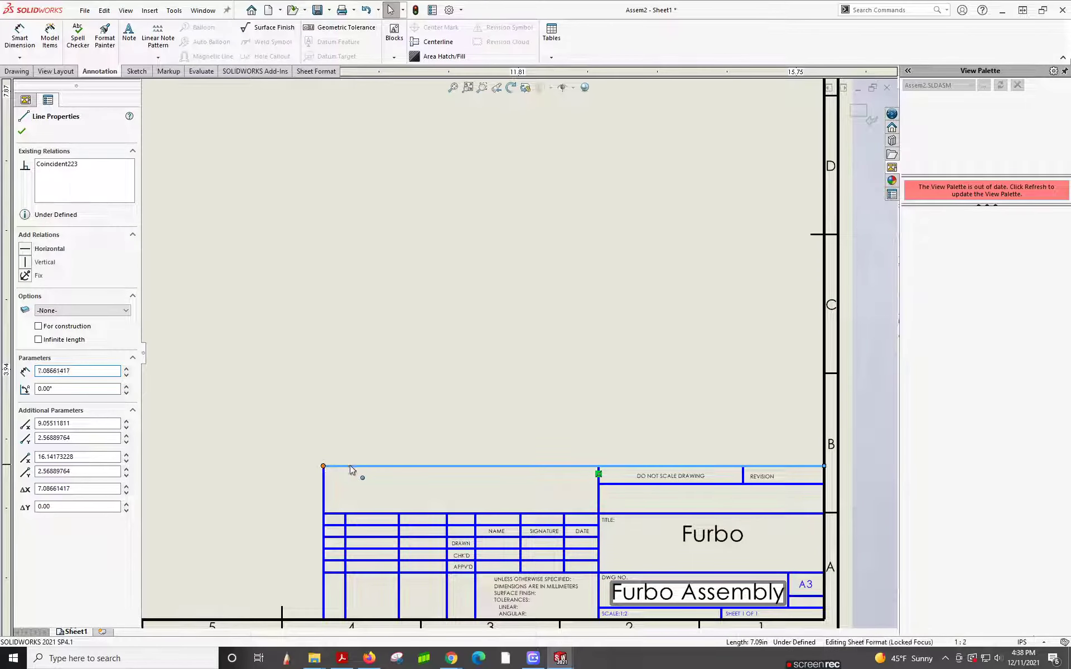
drag(325, 467, 598, 468)
click(574, 450)
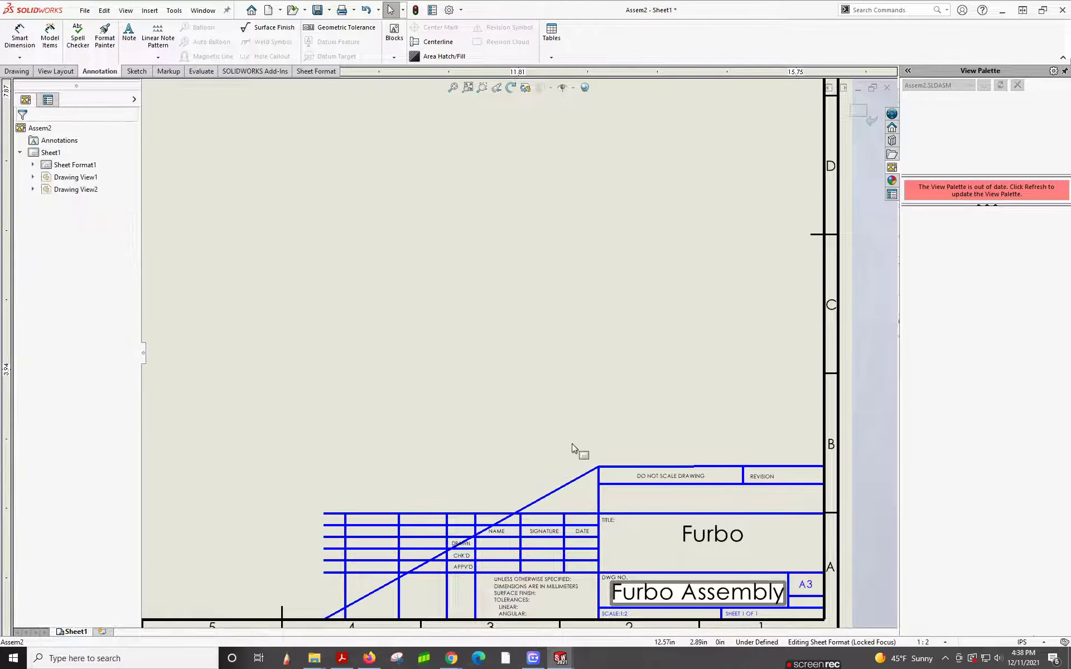
click(586, 474)
key(Delete)
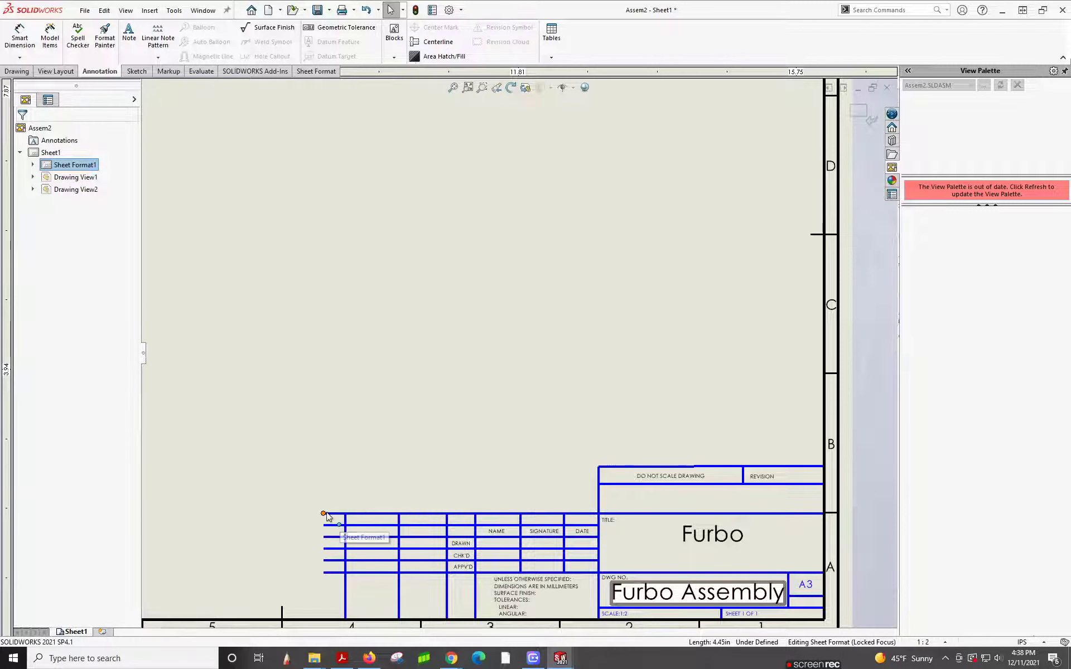
Shorten the line above the title cell to the title column's left edge and level the top border line's left end.
drag(324, 513, 598, 514)
click(611, 466)
click(598, 466)
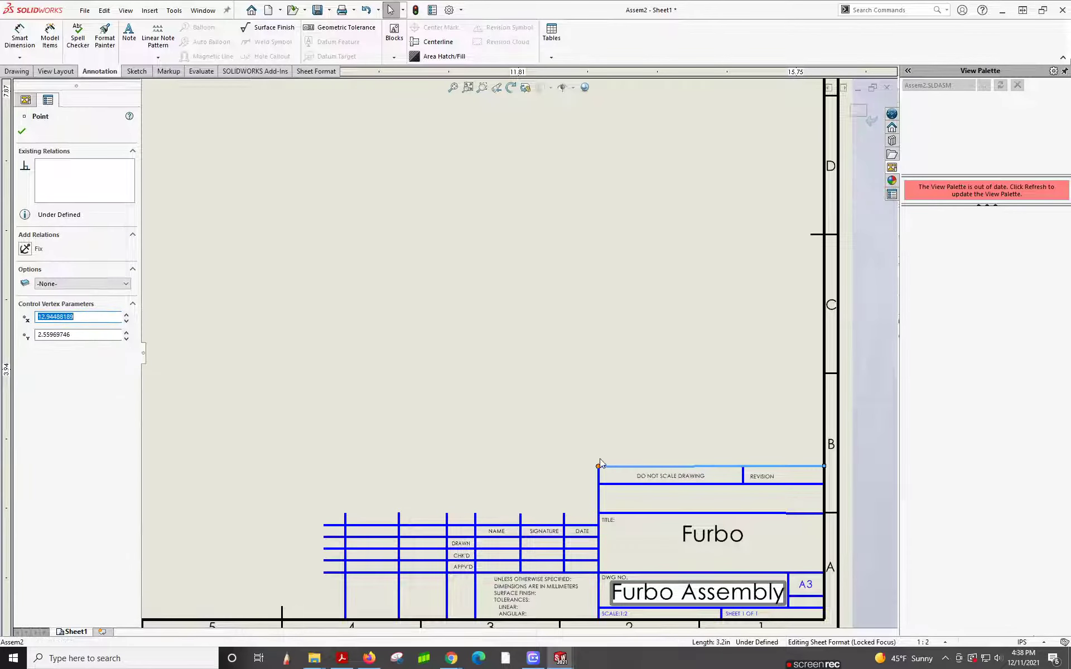
drag(600, 455, 601, 455)
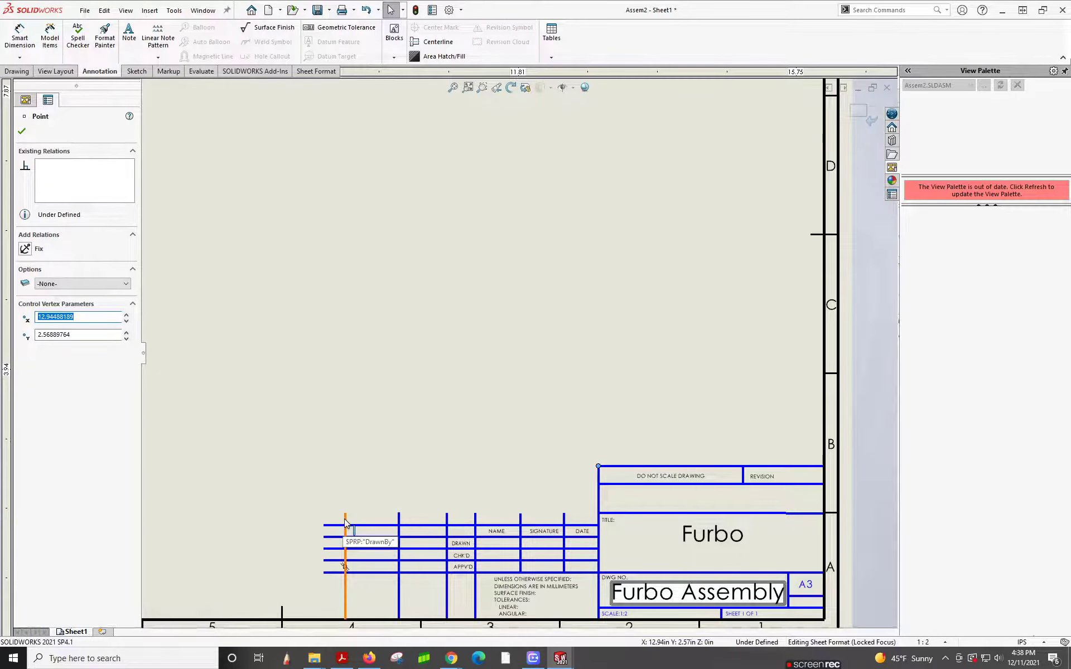
Remove the two leftover vertical lines from the old name columns and shorten the approval table's dividers to the header row's top line.
drag(345, 522, 521, 515)
click(448, 514)
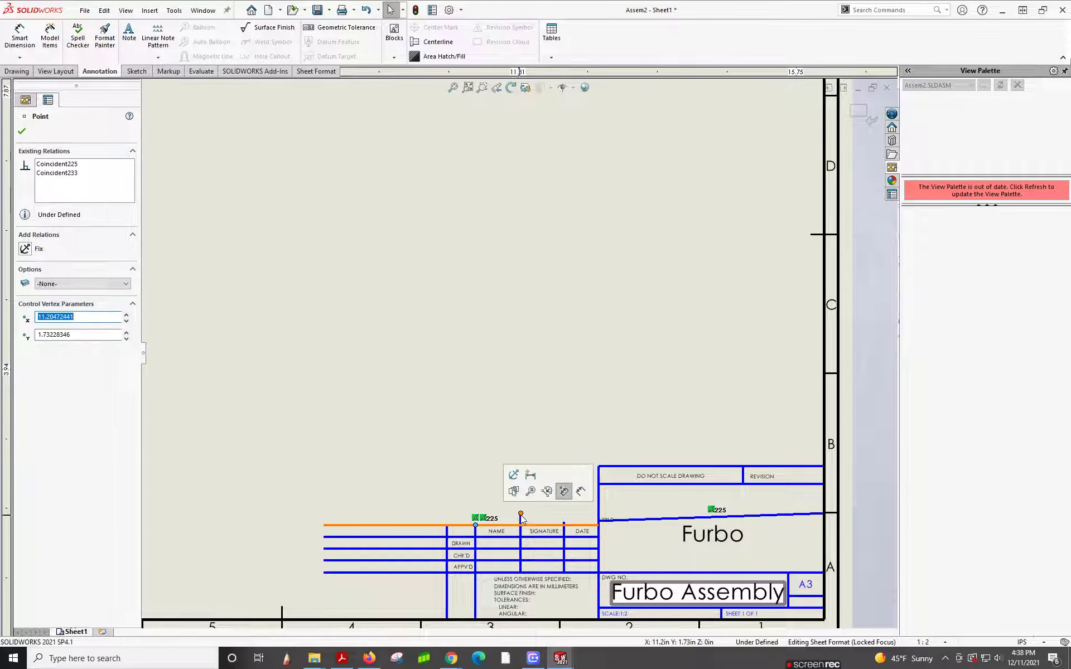
click(564, 525)
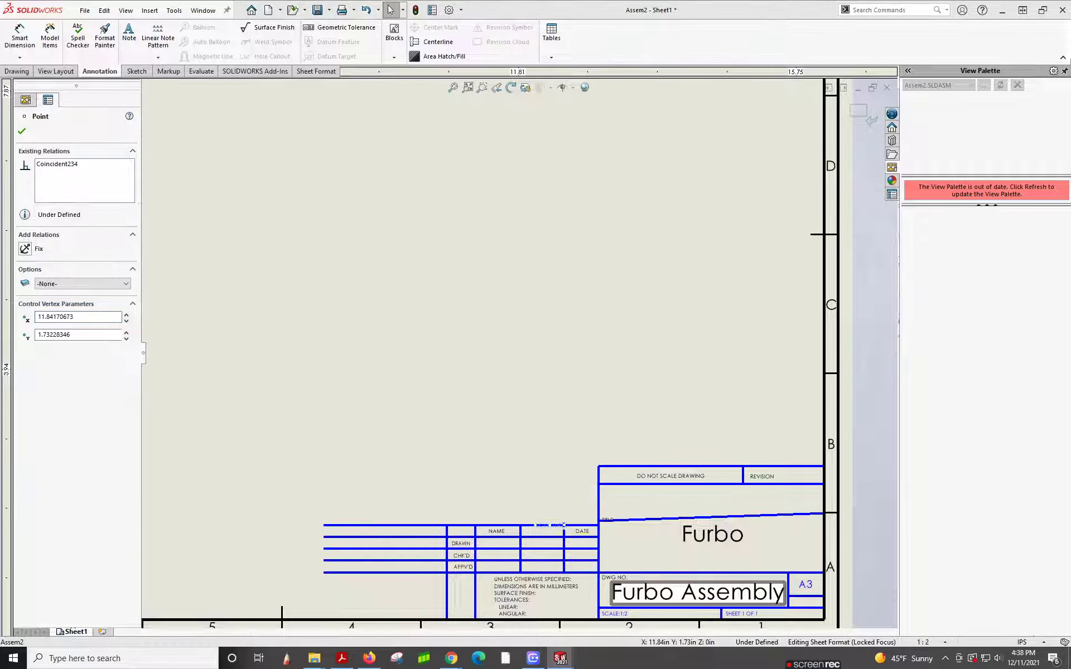
Try to shorten the divider between SIGNATURE and DATE, undoing the stray move of the SIGNATURE label.
drag(558, 531, 564, 524)
key(ctrl+z)
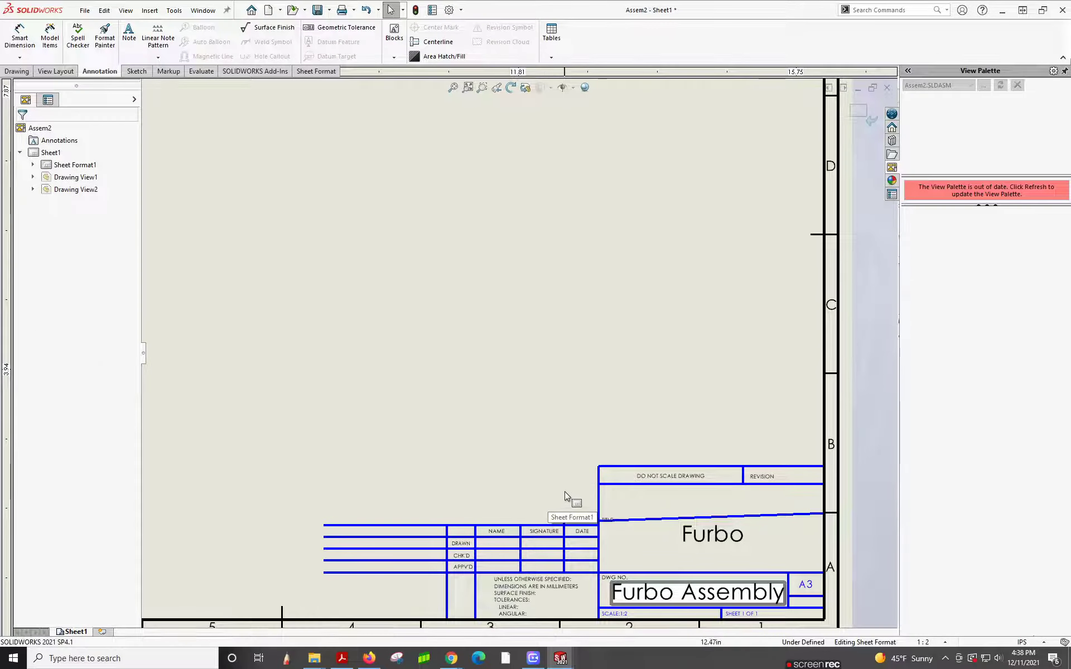
click(565, 534)
click(566, 537)
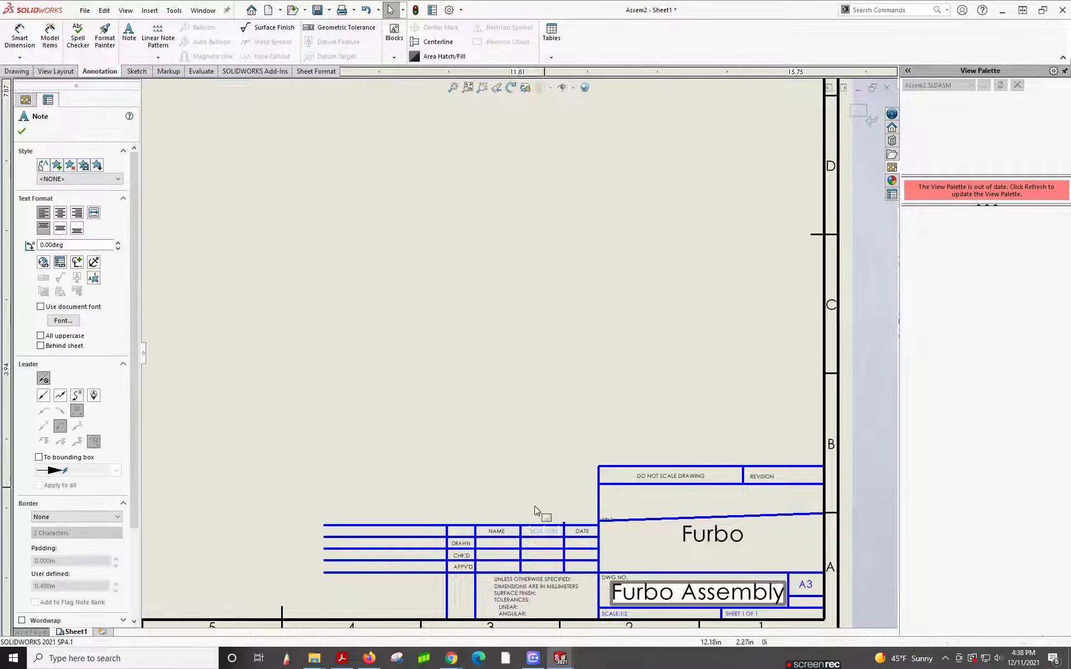
Move the TITLE label lower in its cell and delete the slanted line above the Furbo title.
click(673, 517)
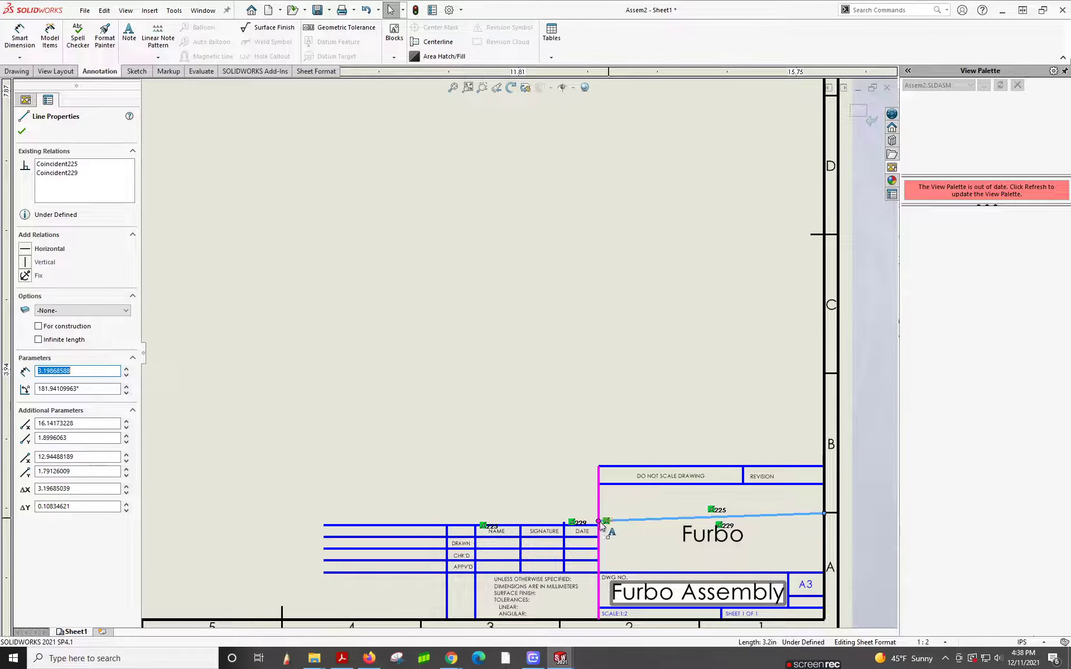
mouse_move(603, 521)
mouse_down()
mouse_move(598, 506)
mouse_move(601, 534)
mouse_up()
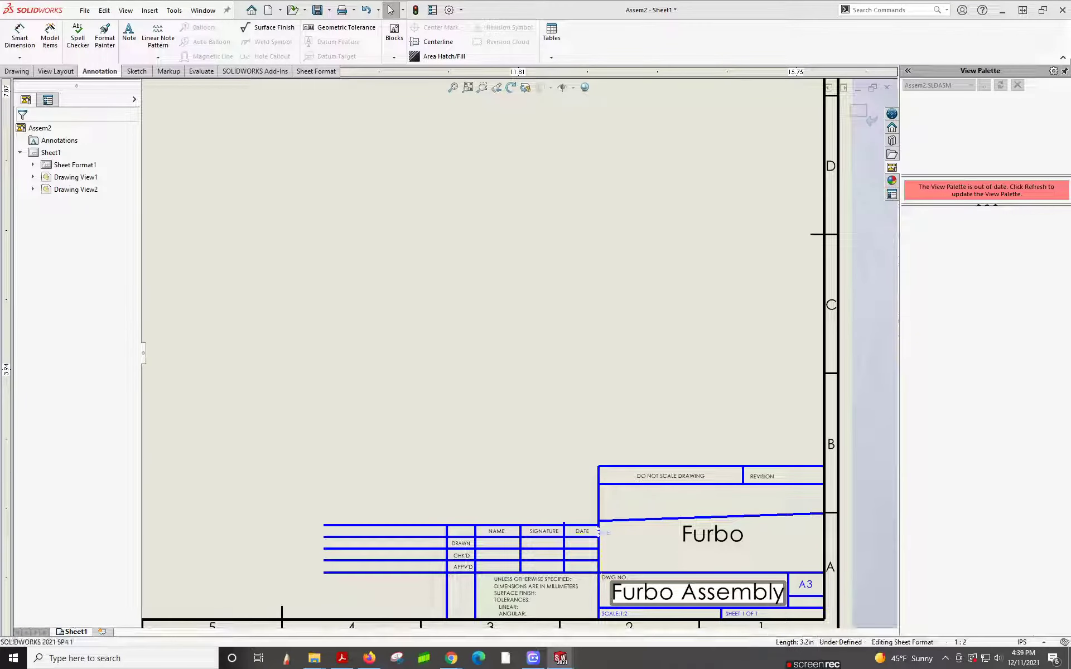
click(680, 519)
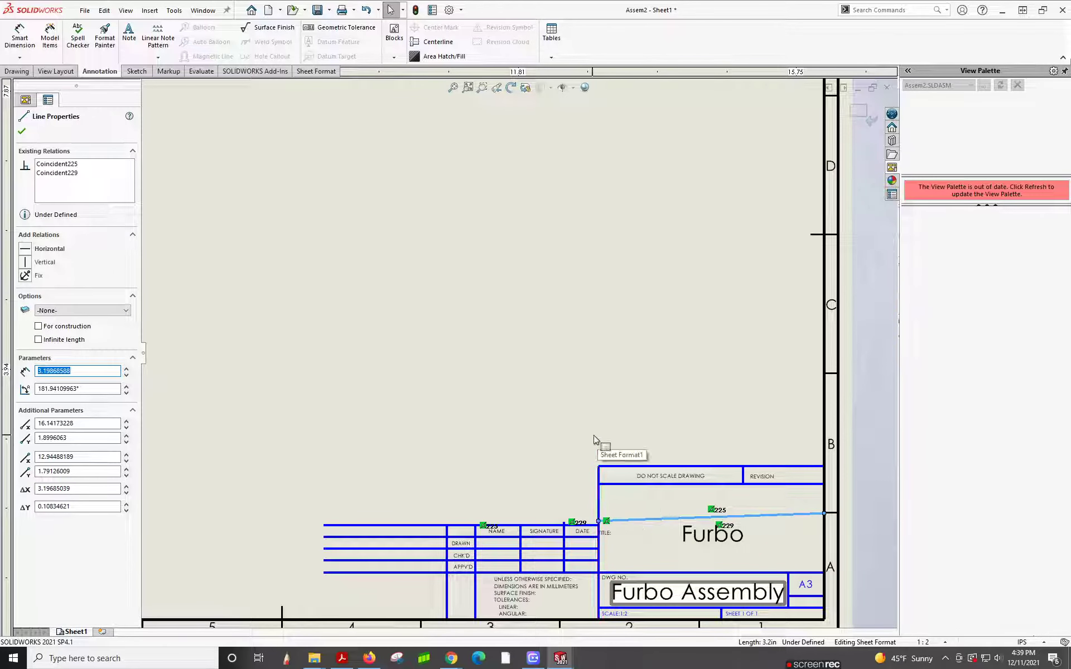
key(Delete)
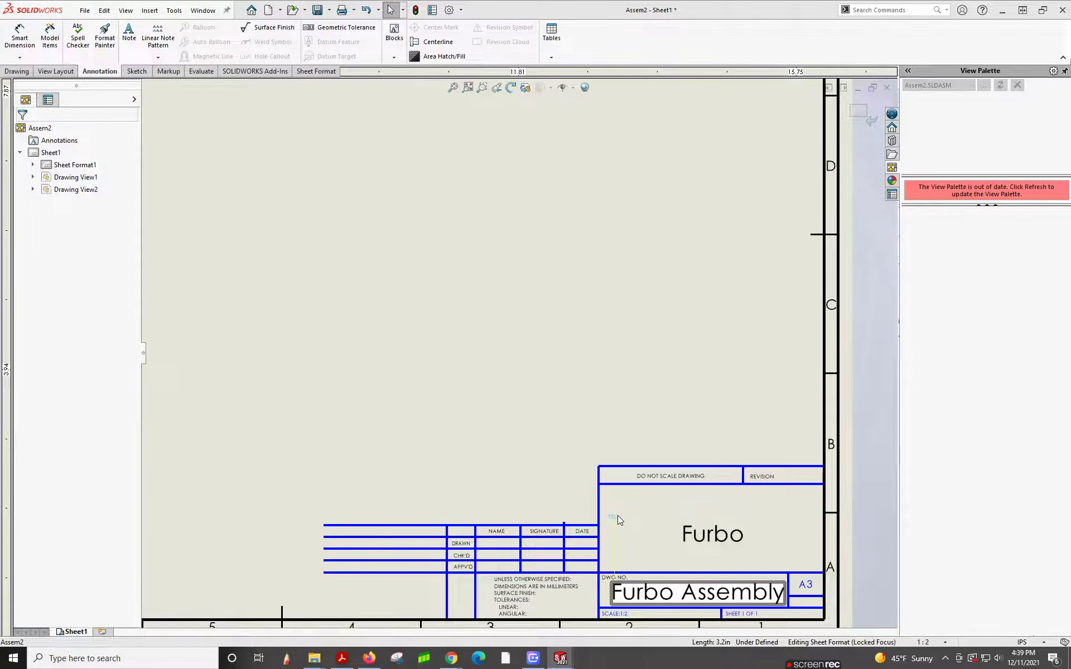
Move the Furbo title and TITLE label lower, and lower the line above them to the approval table's top line.
click(617, 516)
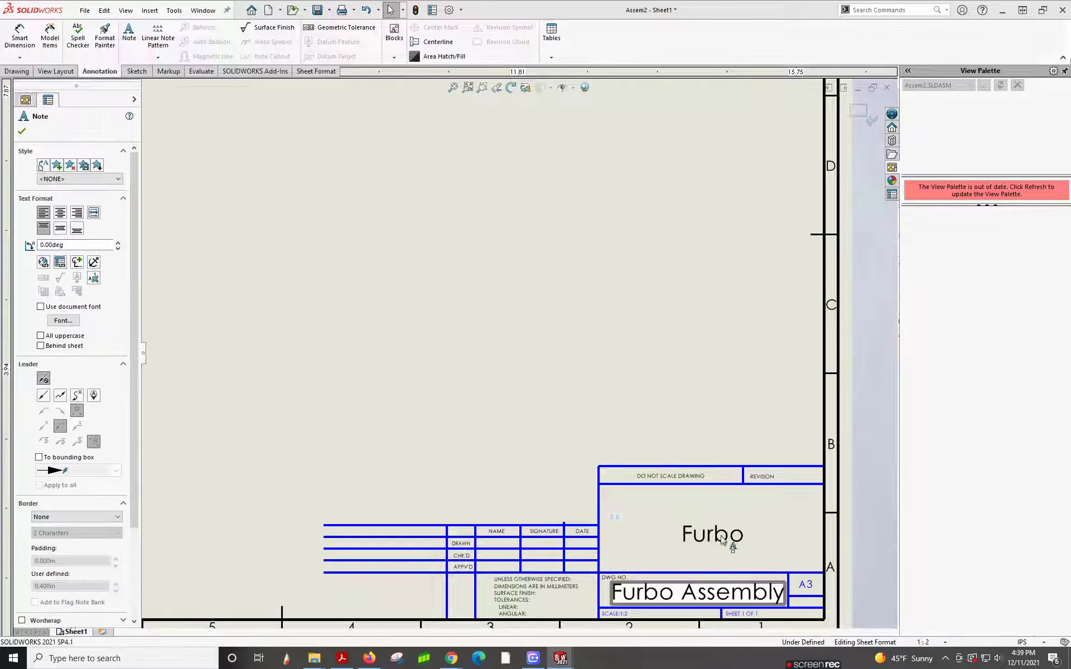
drag(711, 536, 710, 551)
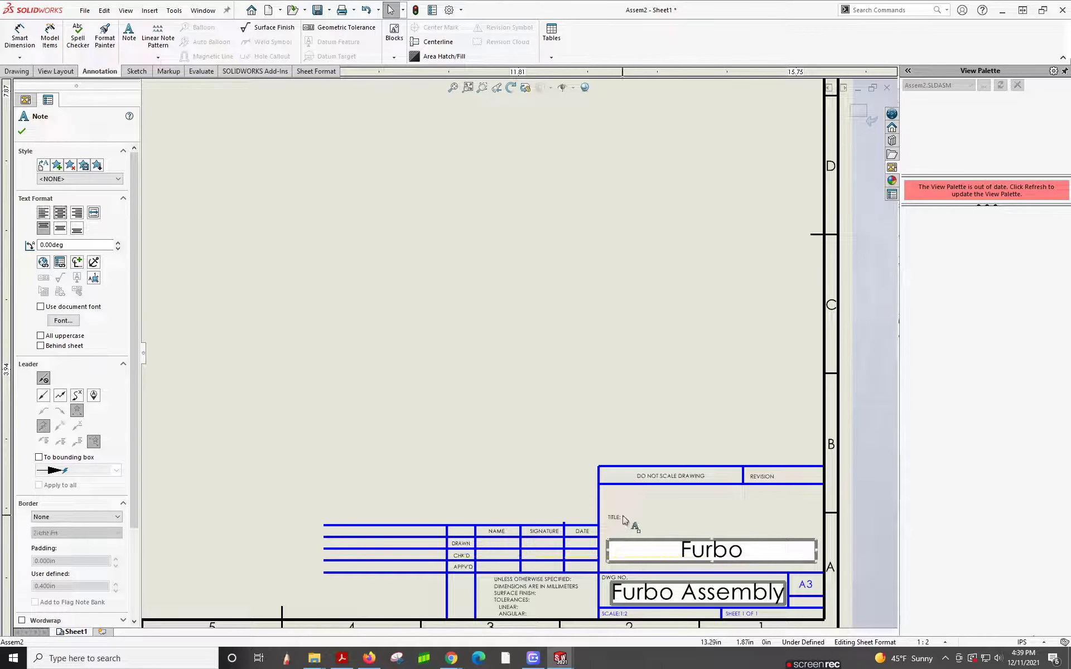
click(658, 483)
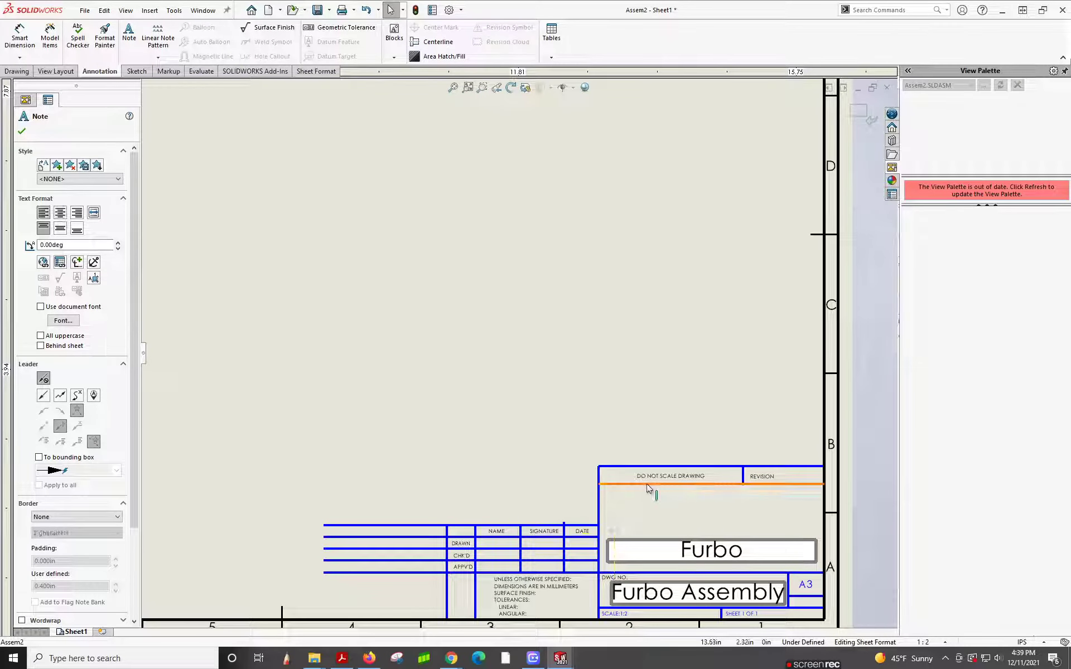
drag(647, 499, 645, 525)
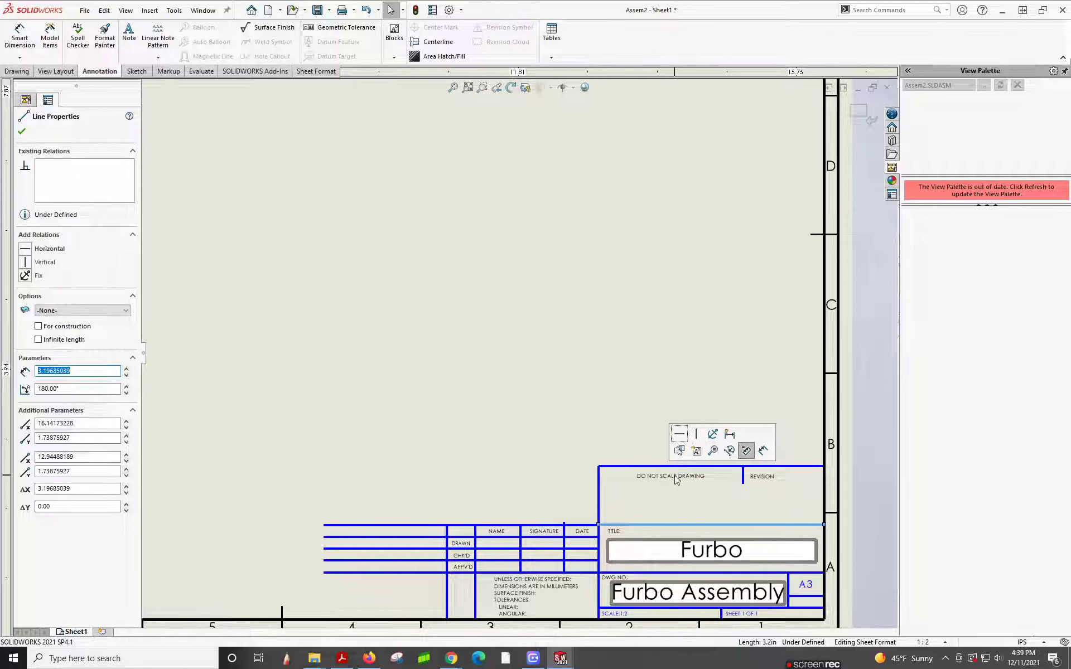
Lower the DO NOT SCALE DRAWING and REVISION labels, their divider and the top border to form a compact row directly above the title cell.
drag(674, 476, 675, 512)
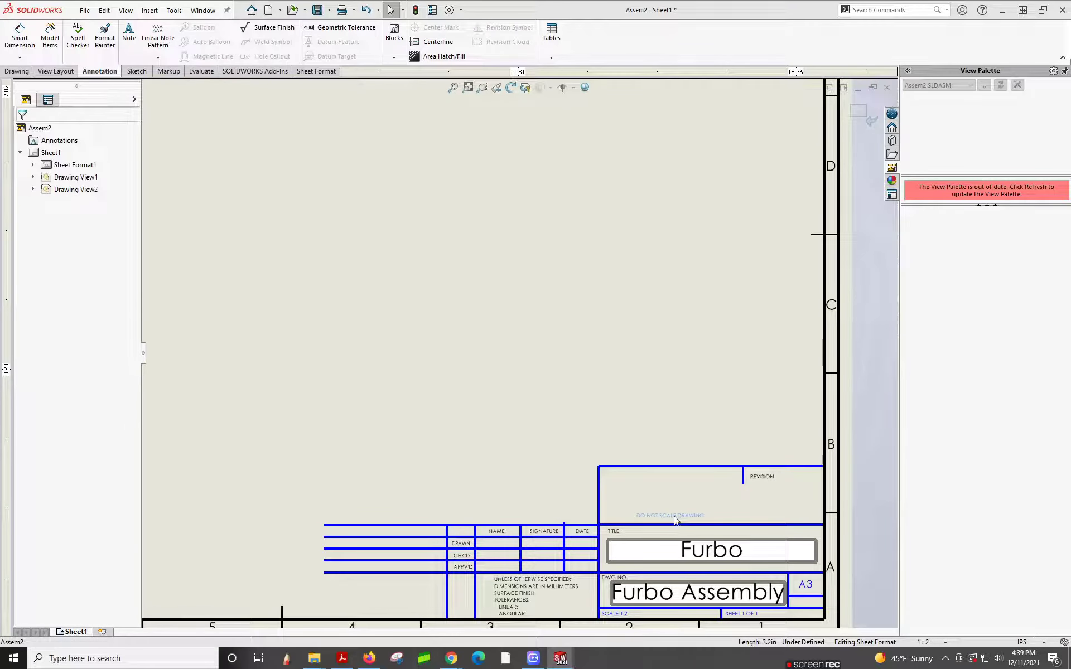
click(772, 478)
key(Delete)
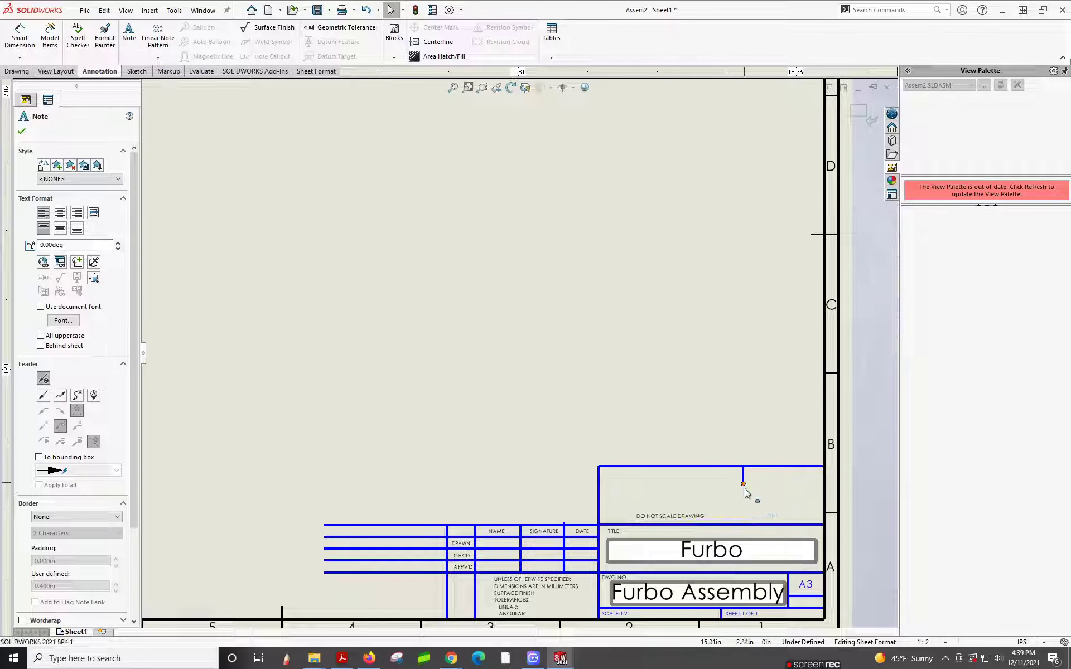
drag(743, 483, 744, 517)
click(744, 466)
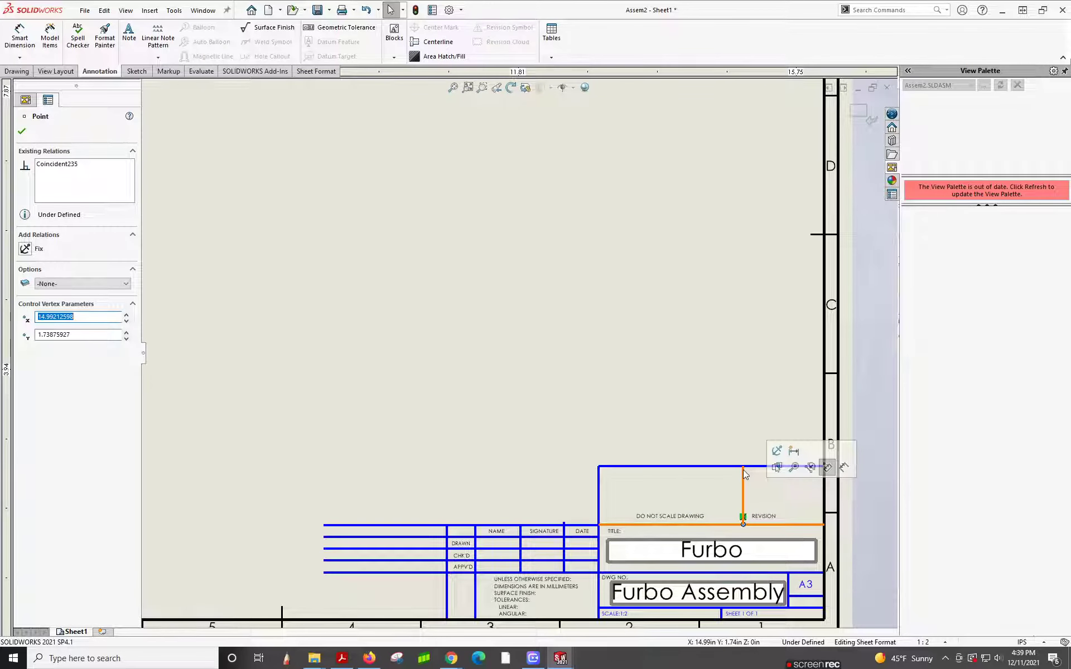
drag(744, 466, 735, 514)
click(674, 432)
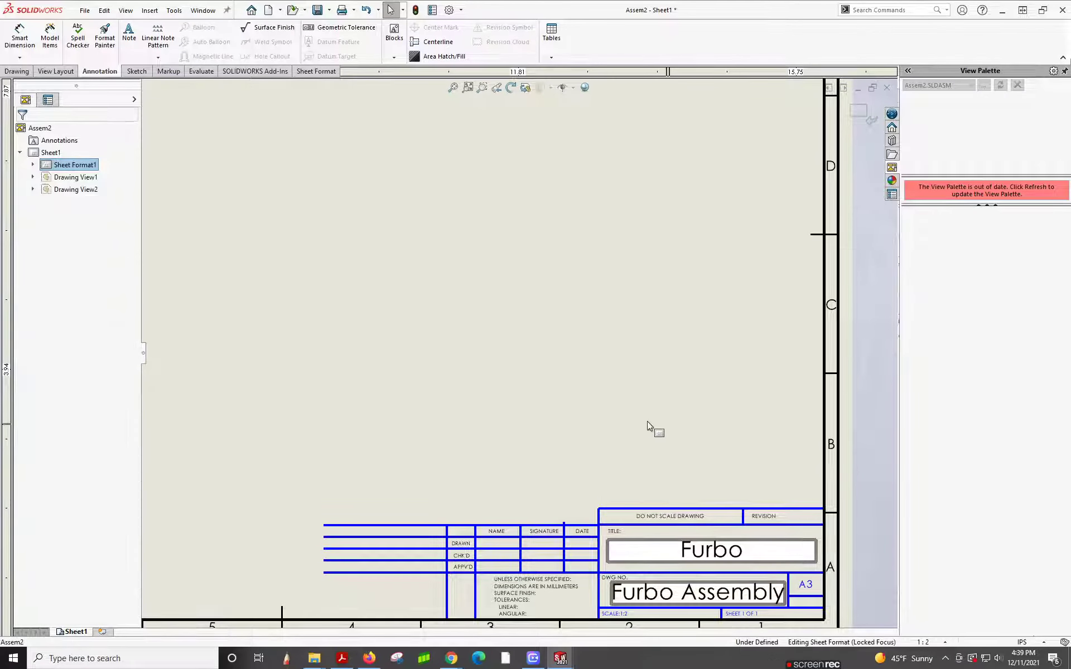
Shorten the divider between SIGNATURE and DATE to the header row's top line.
click(550, 531)
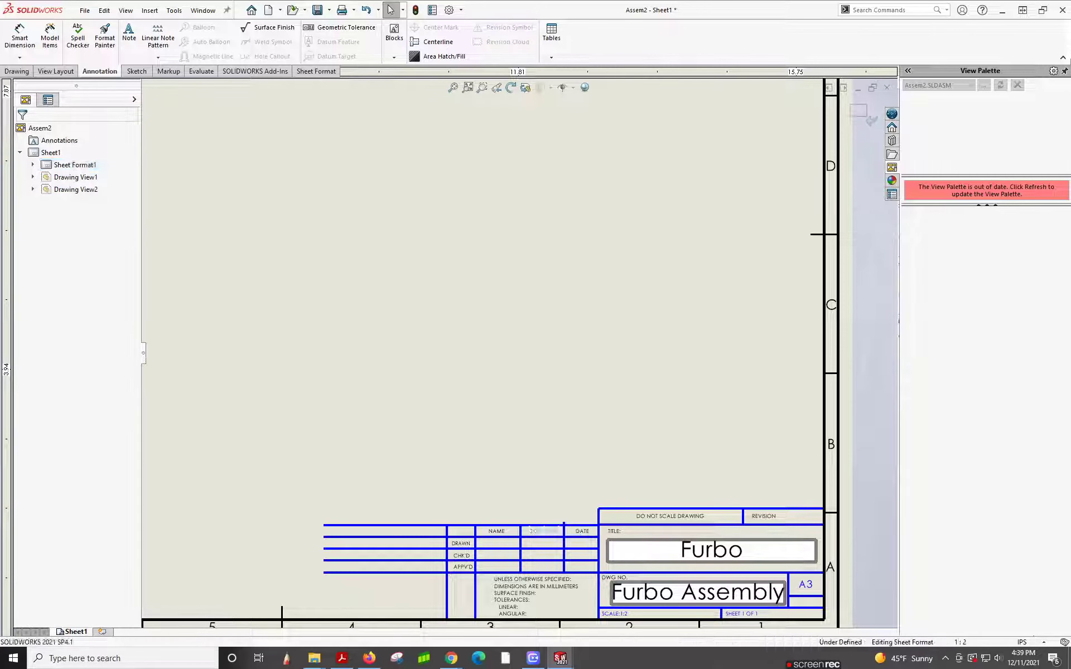
click(565, 547)
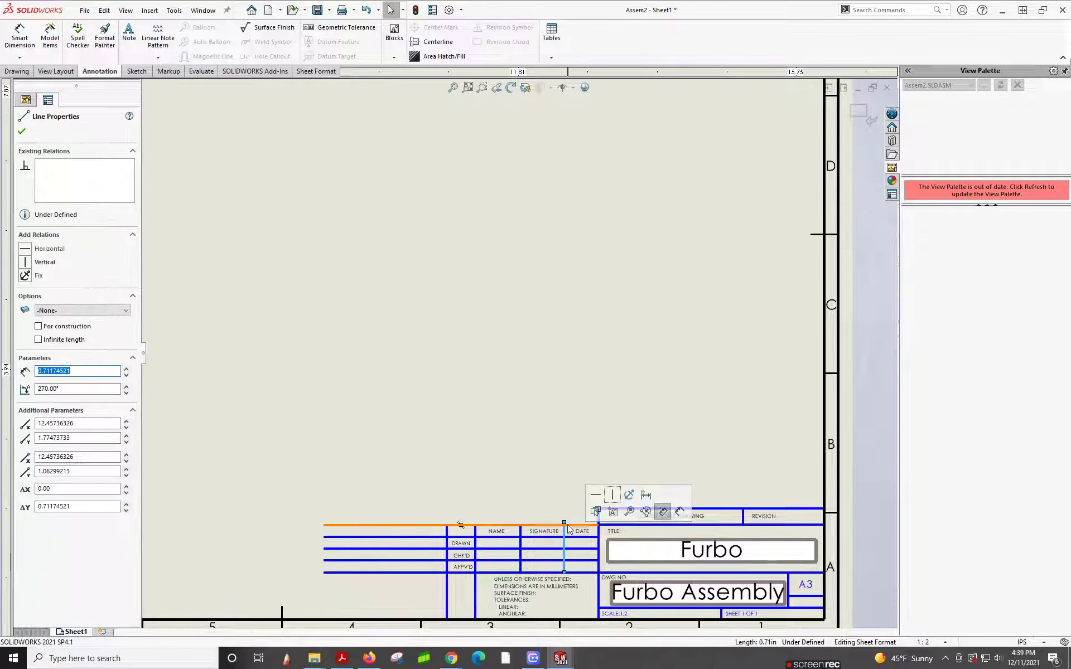
key(Escape)
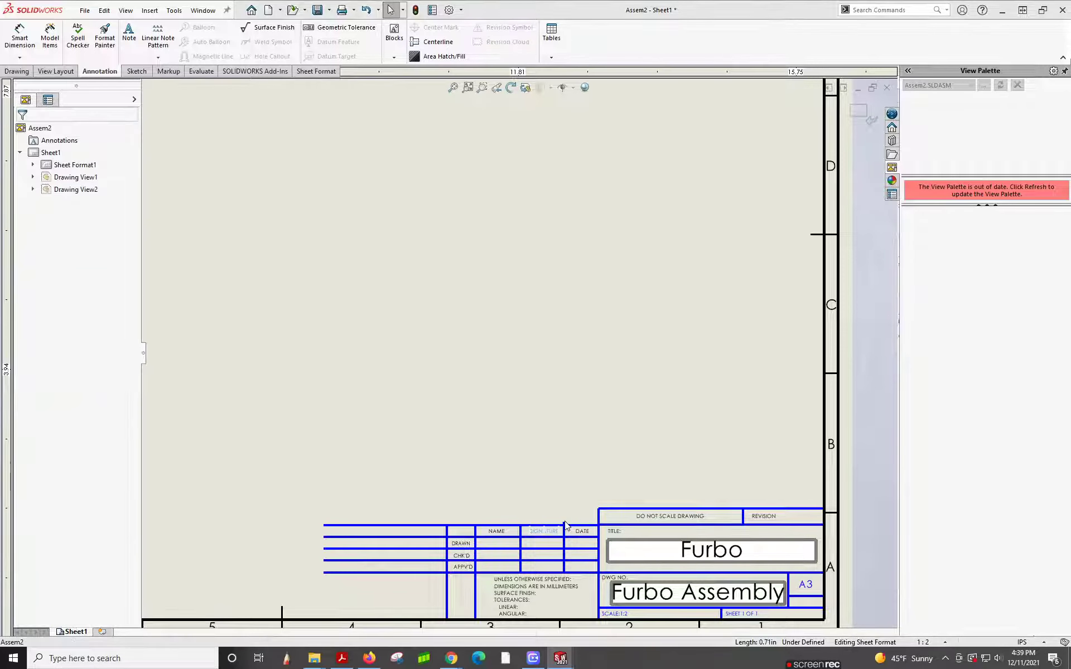
key(Delete)
key(ctrl+z)
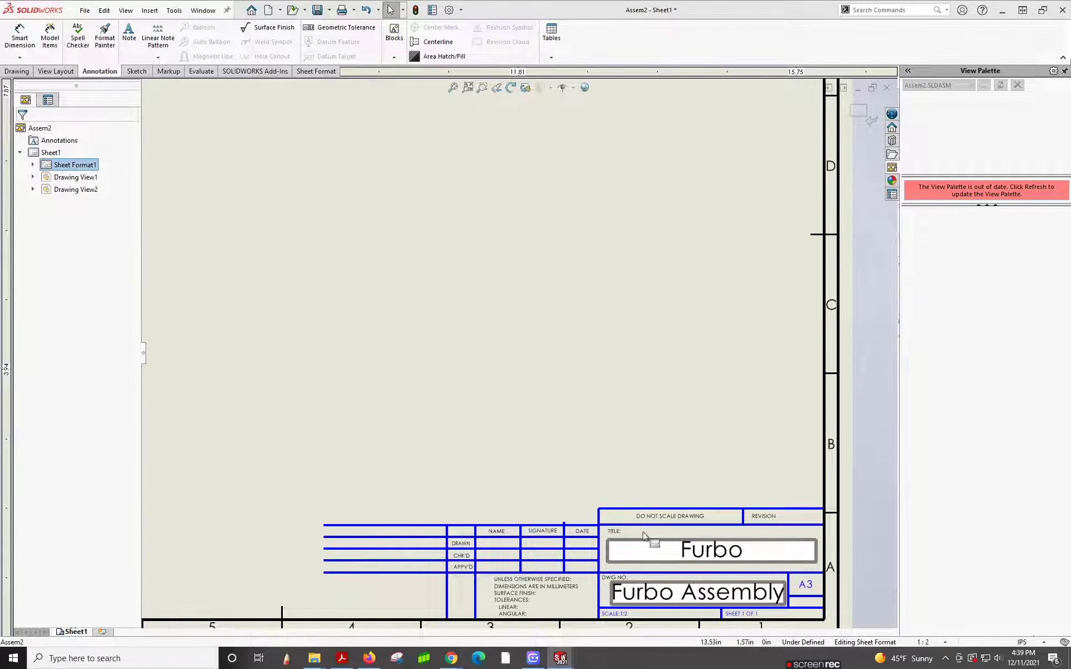
click(564, 523)
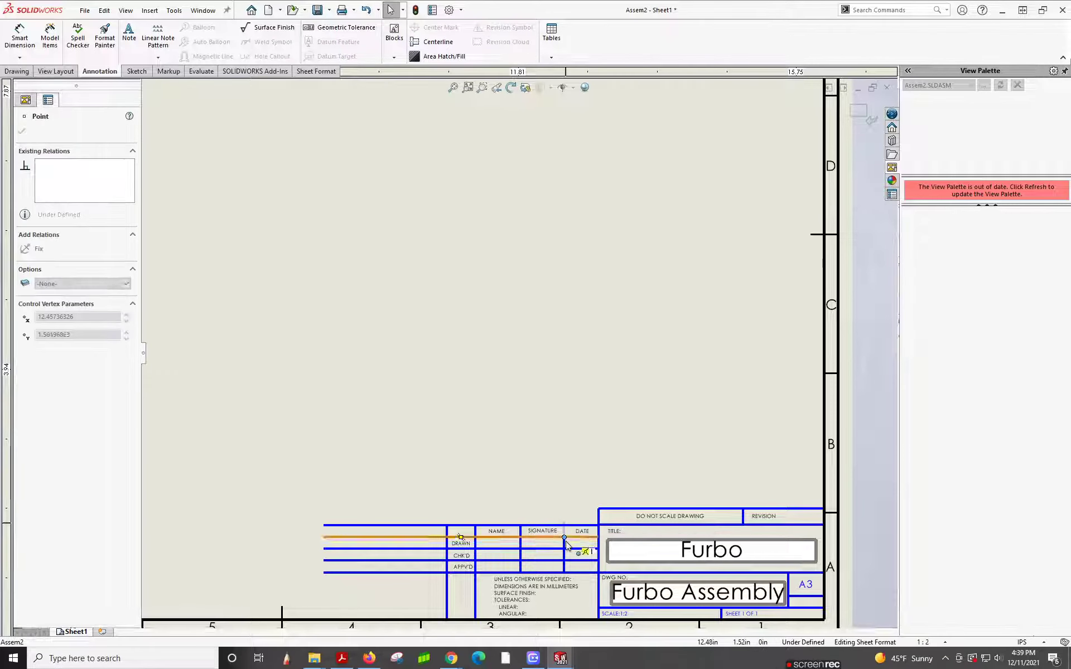
click(433, 485)
Shorten the approval table's top line to the DRAWN column's left edge and power-trim the other row lines extending past that edge.
drag(324, 526, 447, 526)
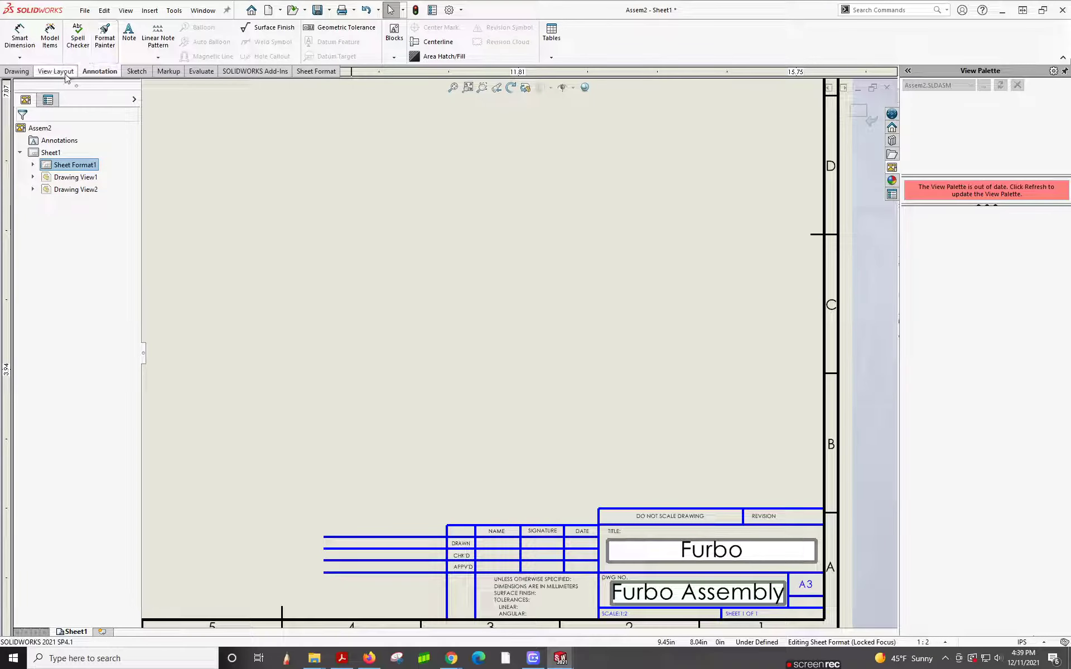
click(137, 71)
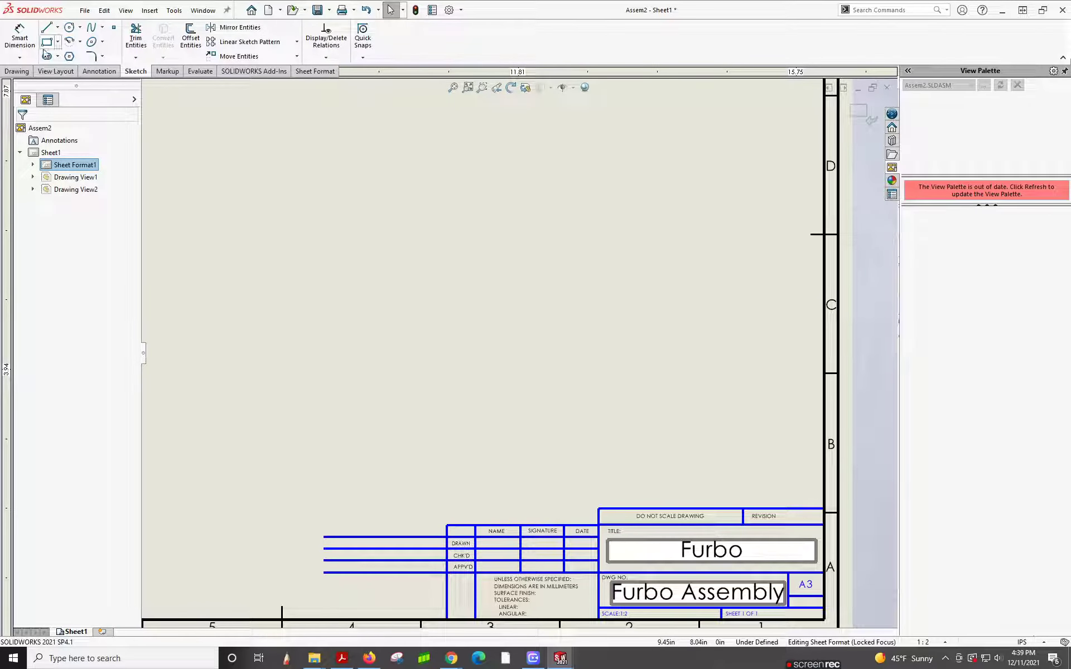
click(135, 49)
drag(395, 502, 394, 584)
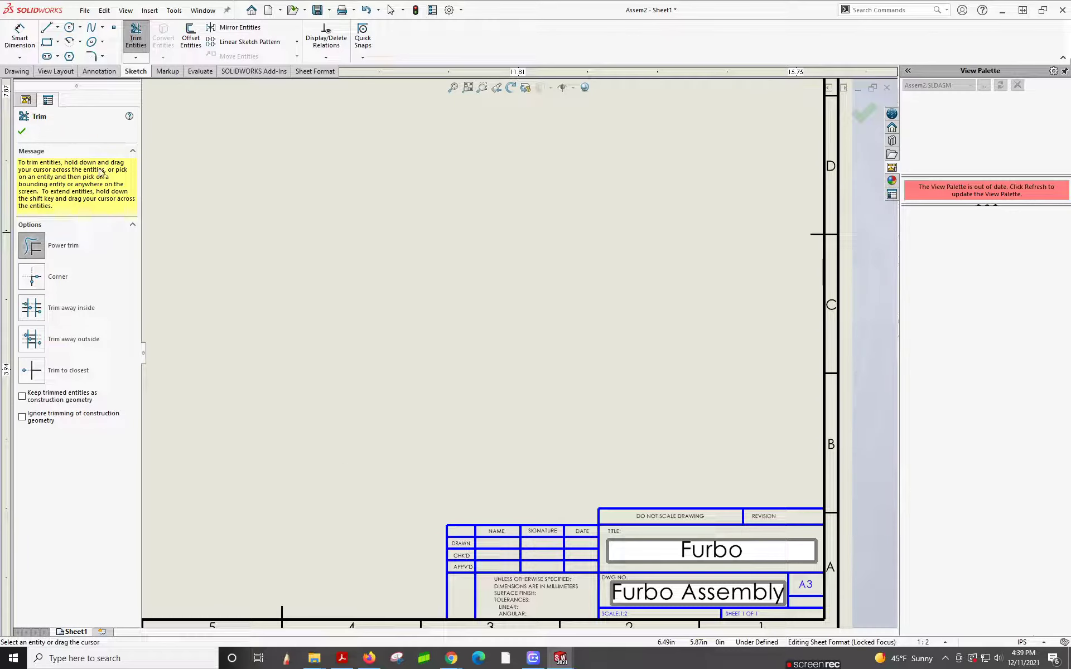
click(22, 133)
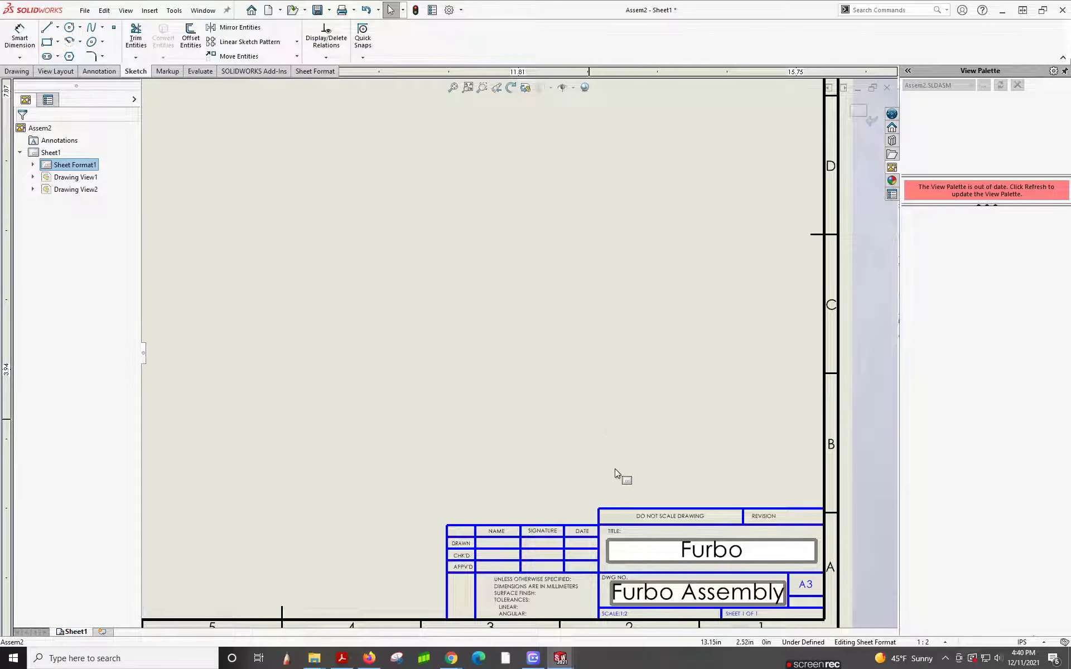
Check the whole simplified title block and exit sheet format editing to return to the drawing sheet.
scroll(510, 406, up, 2)
scroll(511, 406, up, 2)
scroll(487, 407, down, 4)
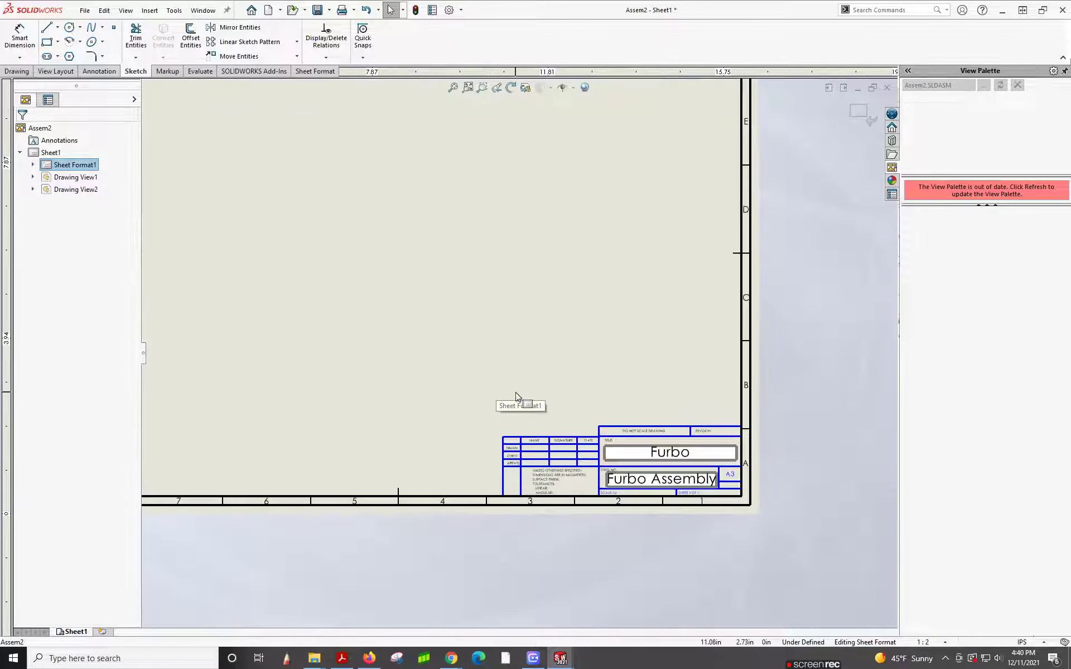
drag(470, 366, 758, 537)
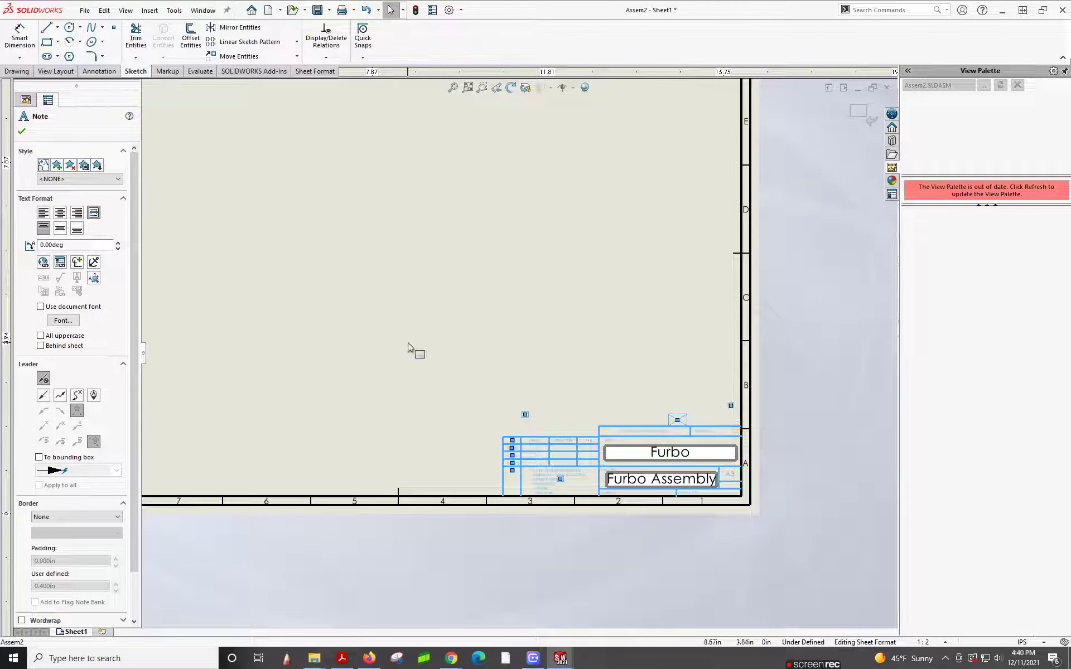
click(318, 281)
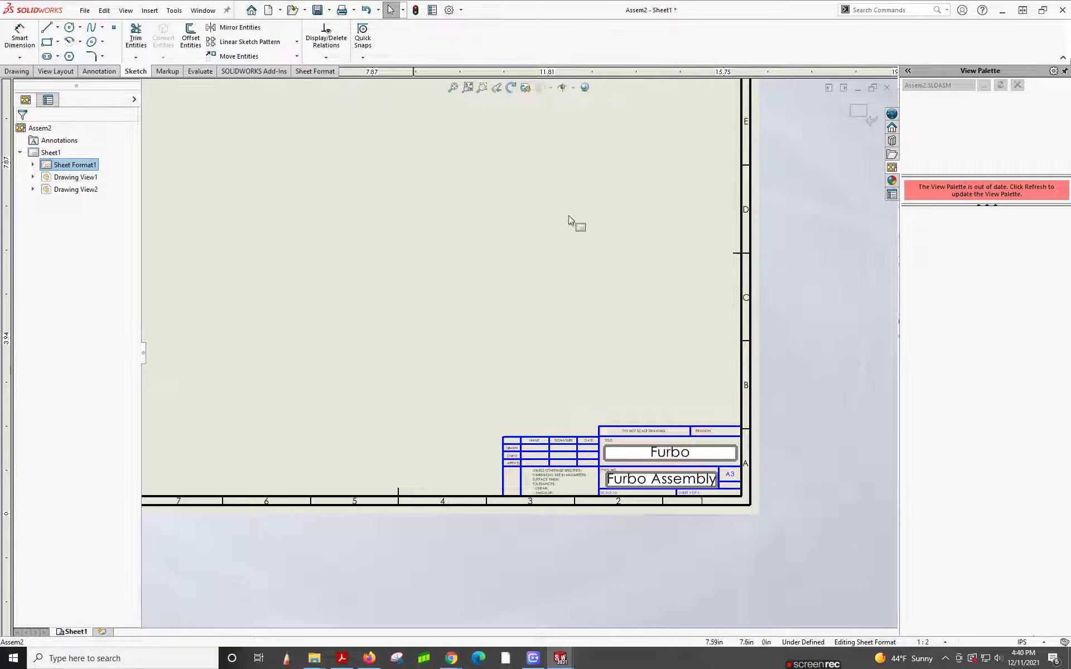
click(858, 111)
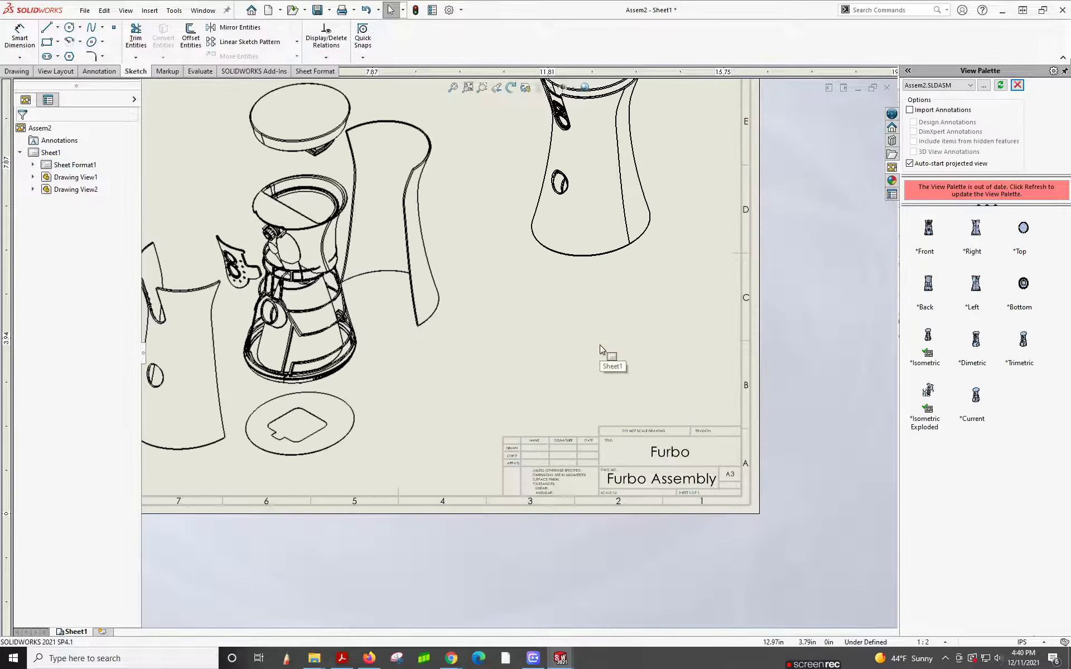
Add a note with the drafter's initials in the NAME cell of the DRAWN row.
scroll(594, 454, down, 3)
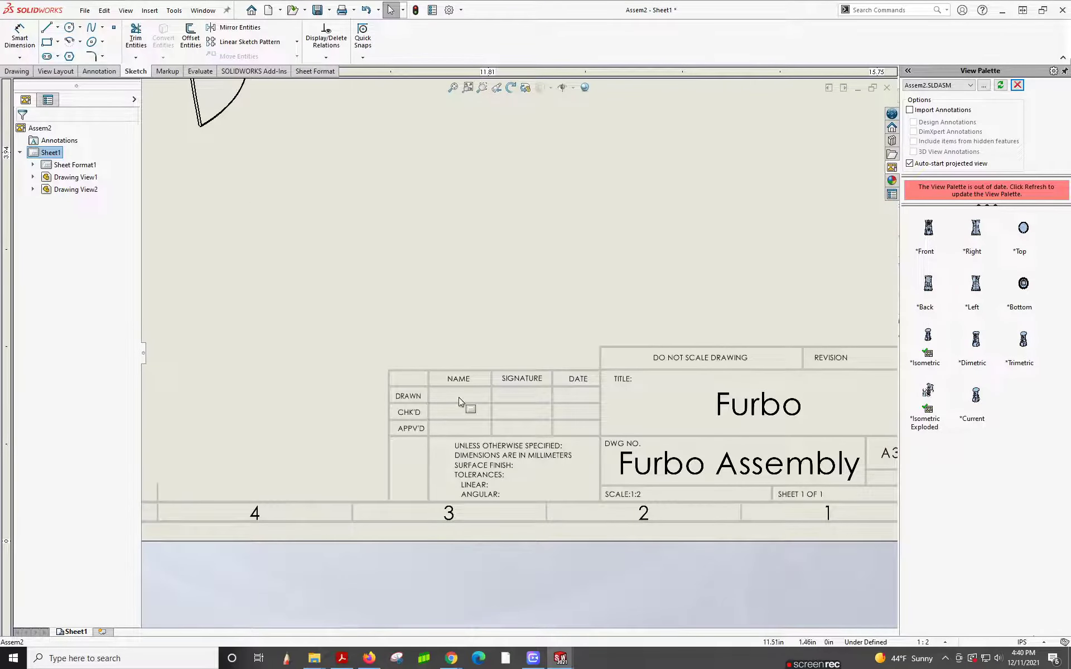
click(99, 71)
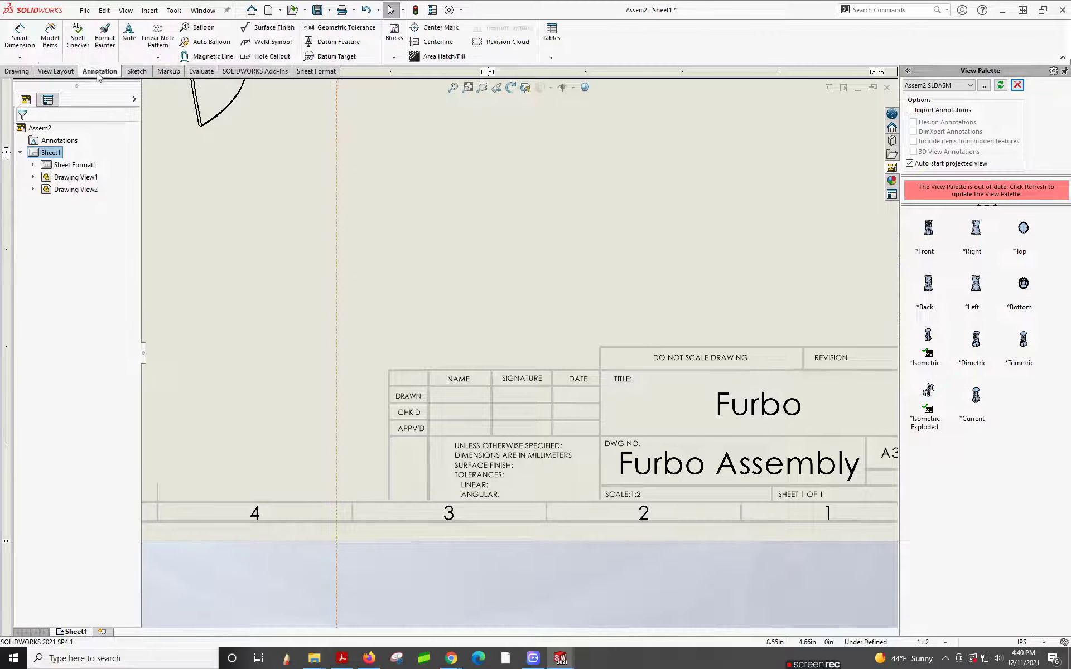
click(129, 34)
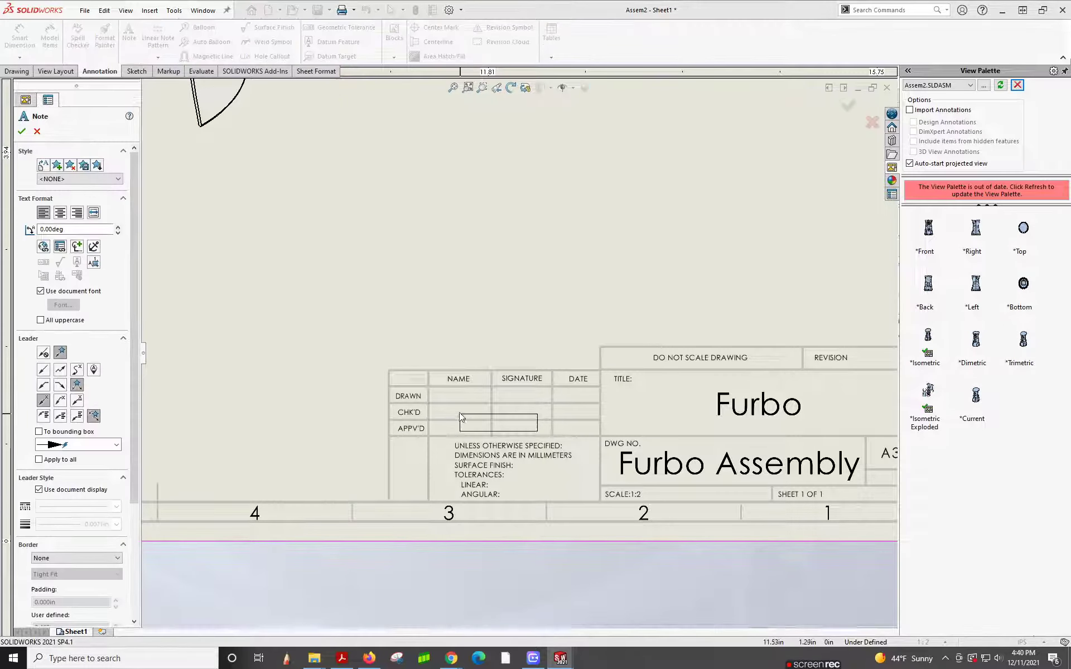
click(434, 389)
text(XXXXXXX)
click(448, 403)
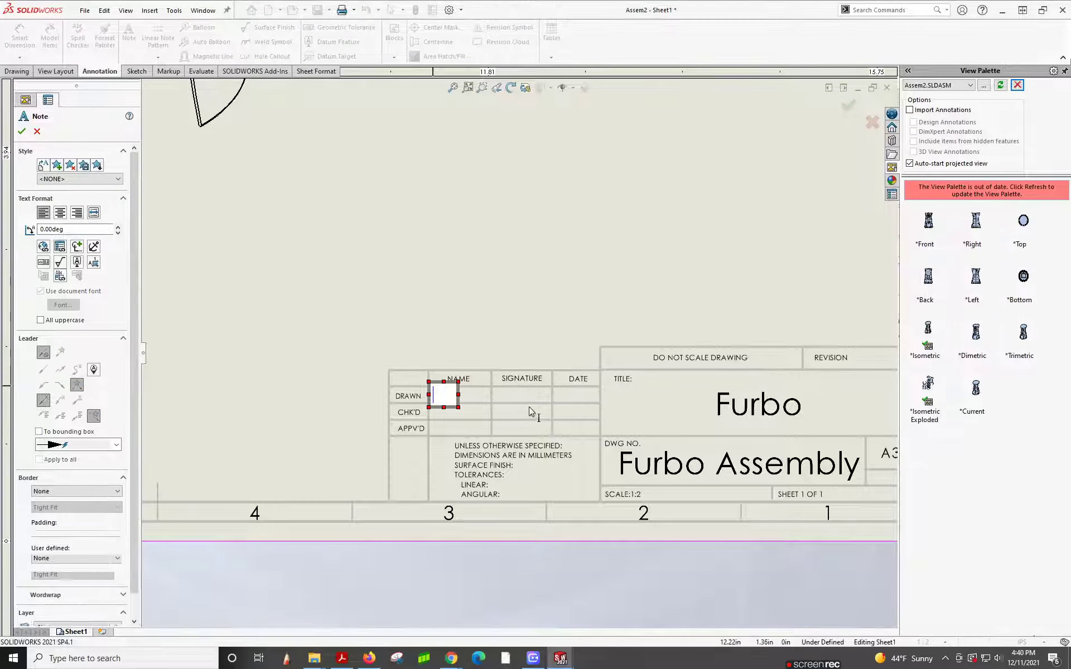
text(BB)
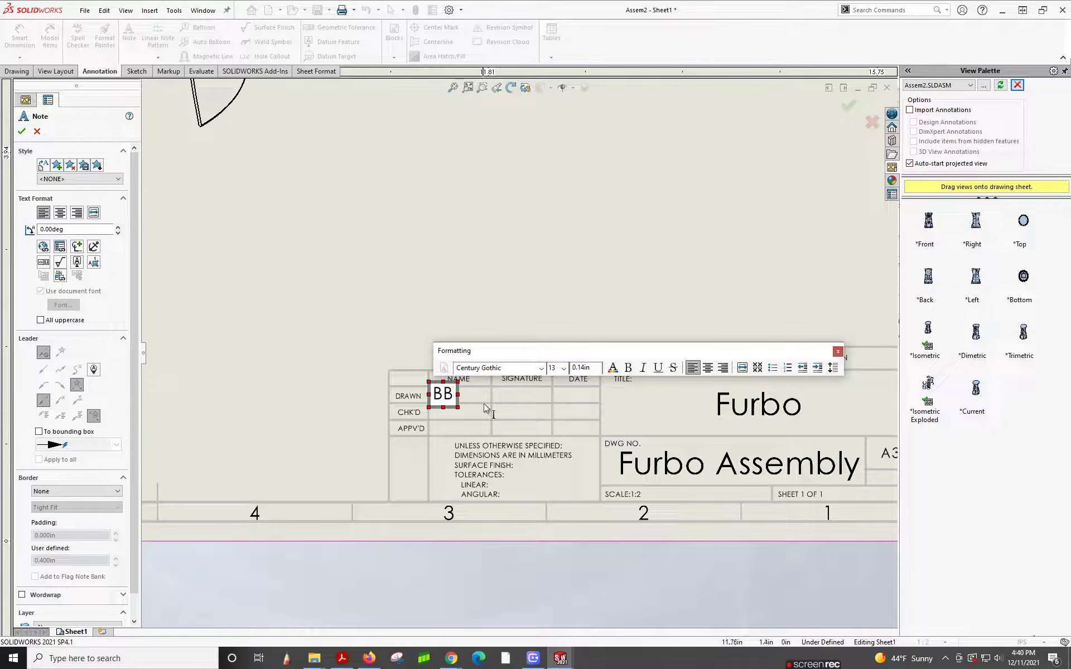
Add notes in the DRAWN row with the drafter's first name under SIGNATURE and 12/11/2021 under DATE.
click(514, 396)
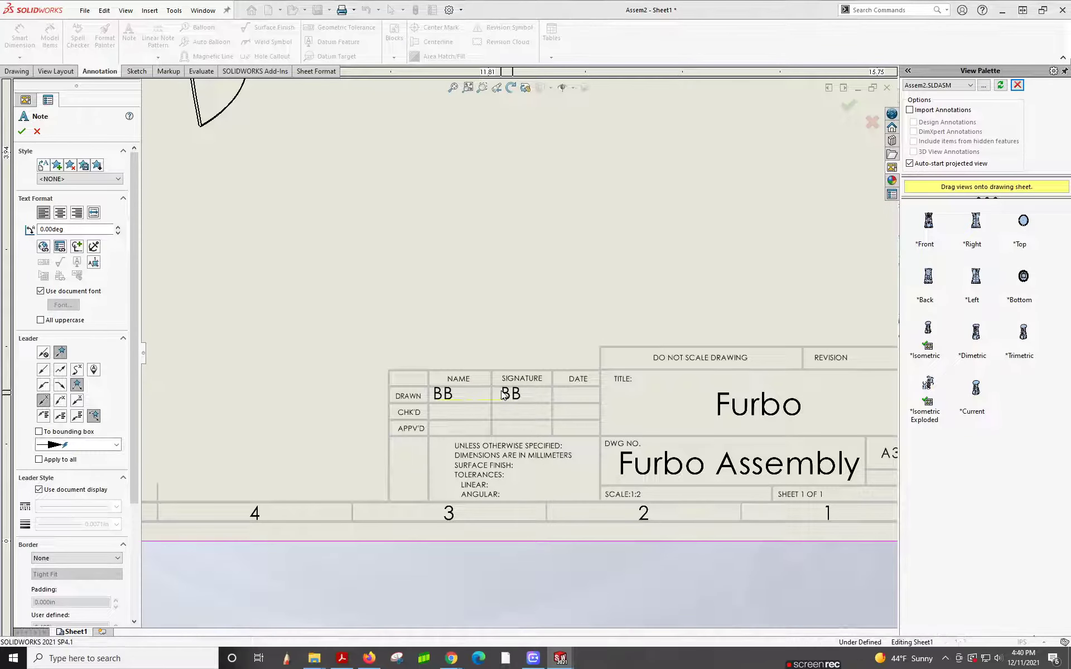
click(518, 397)
text(Betsy)
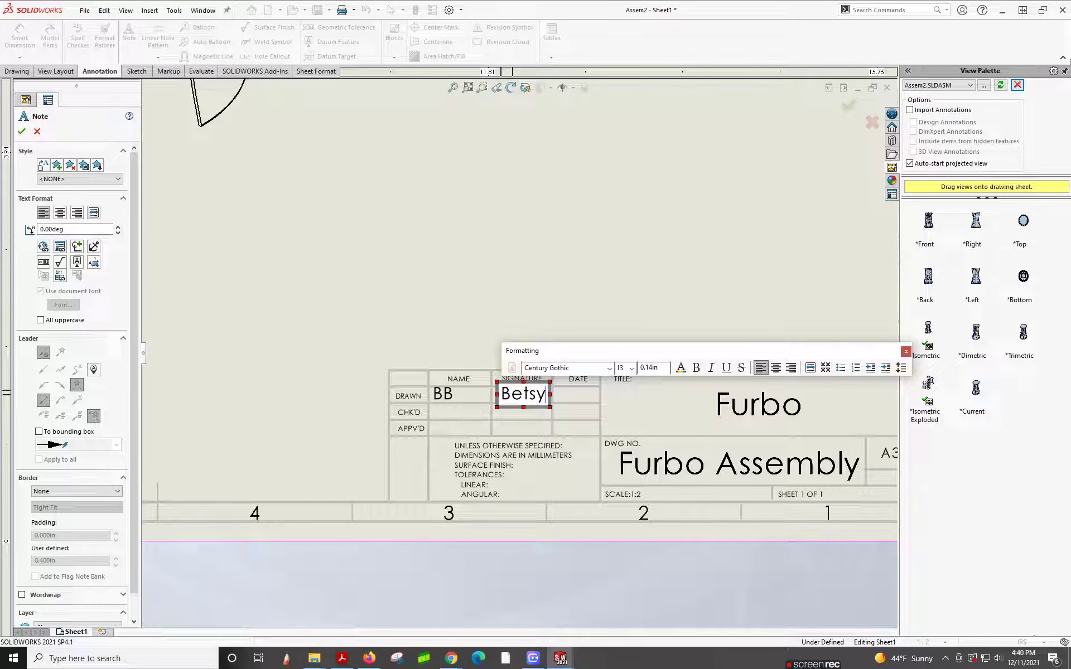
click(561, 394)
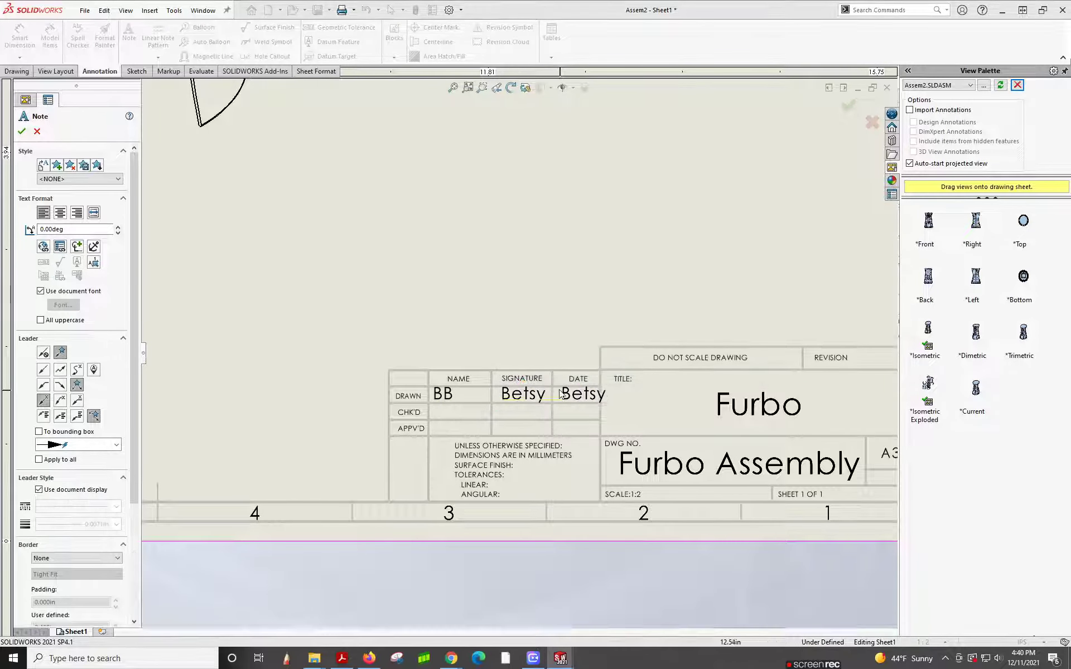
click(561, 394)
text(12/1)
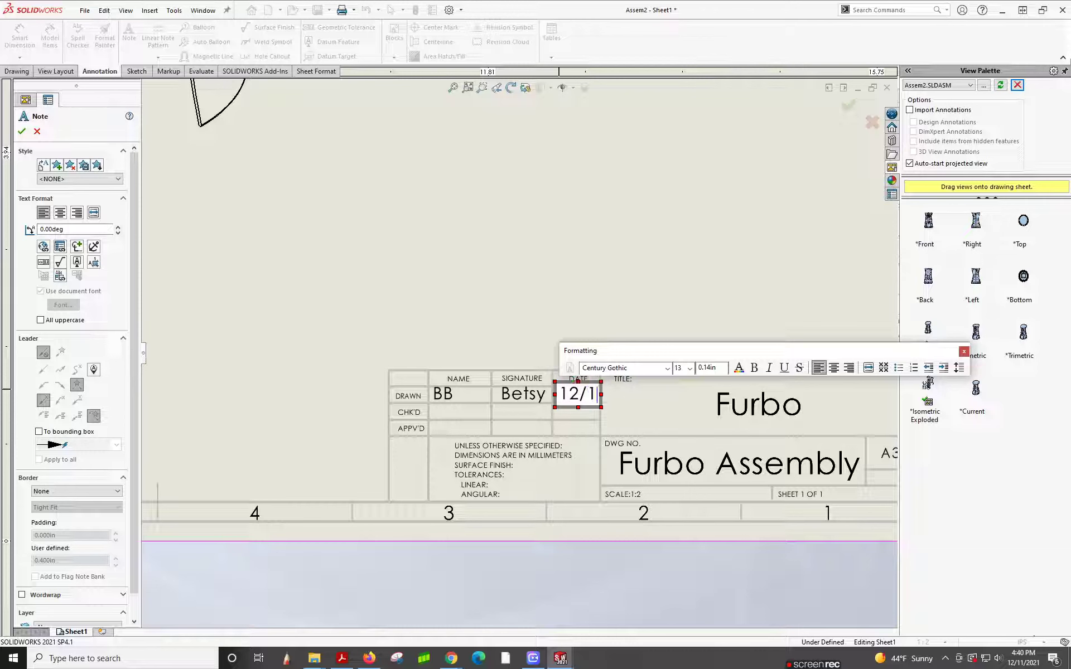
text(1/2021)
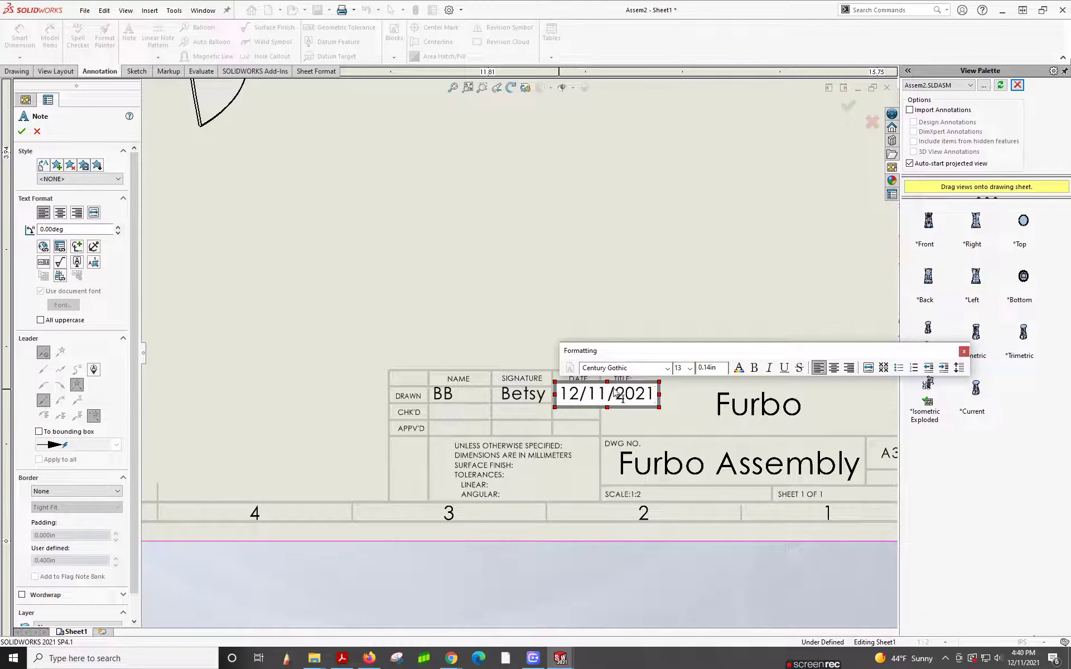
Set the date note's font size to 4 and move it down inside the DATE cell of the DRAWN row.
click(600, 395)
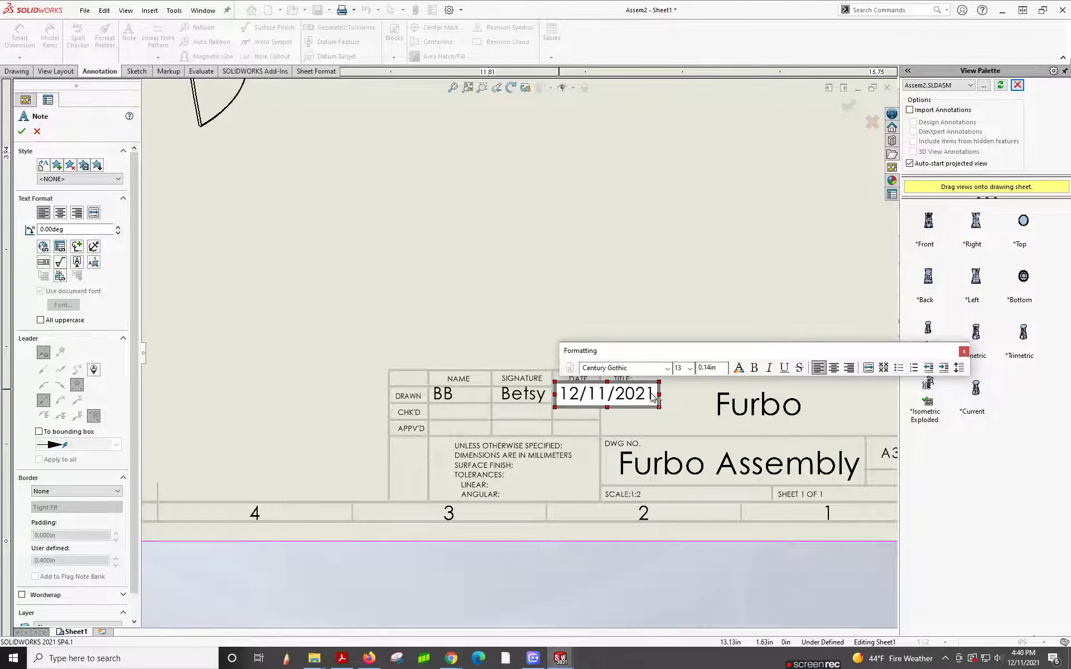
drag(652, 397, 562, 395)
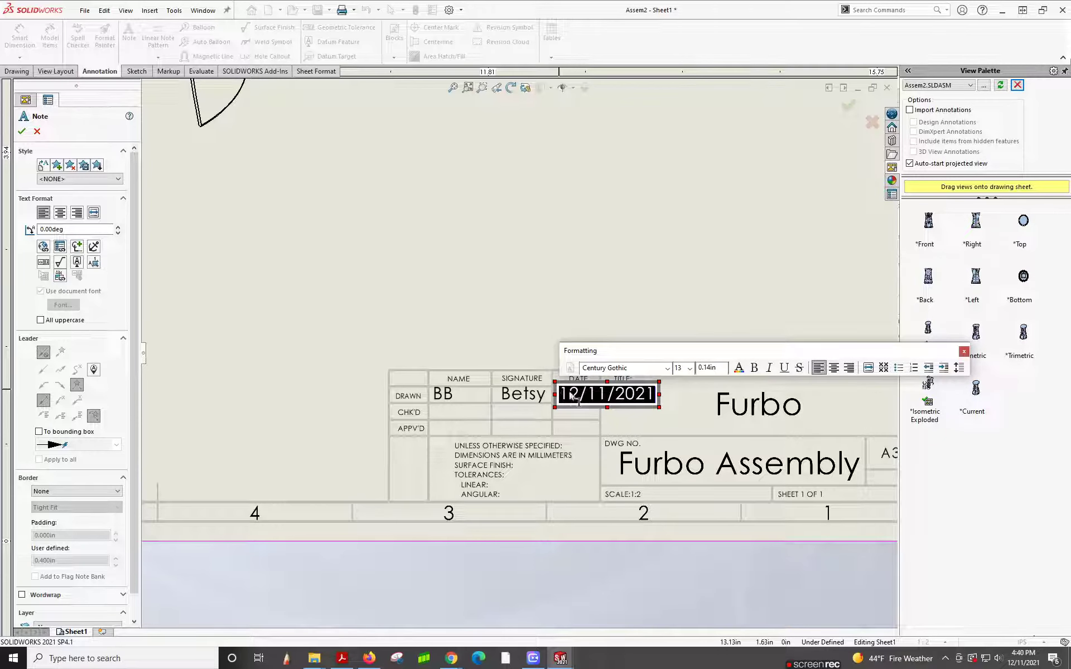
click(690, 370)
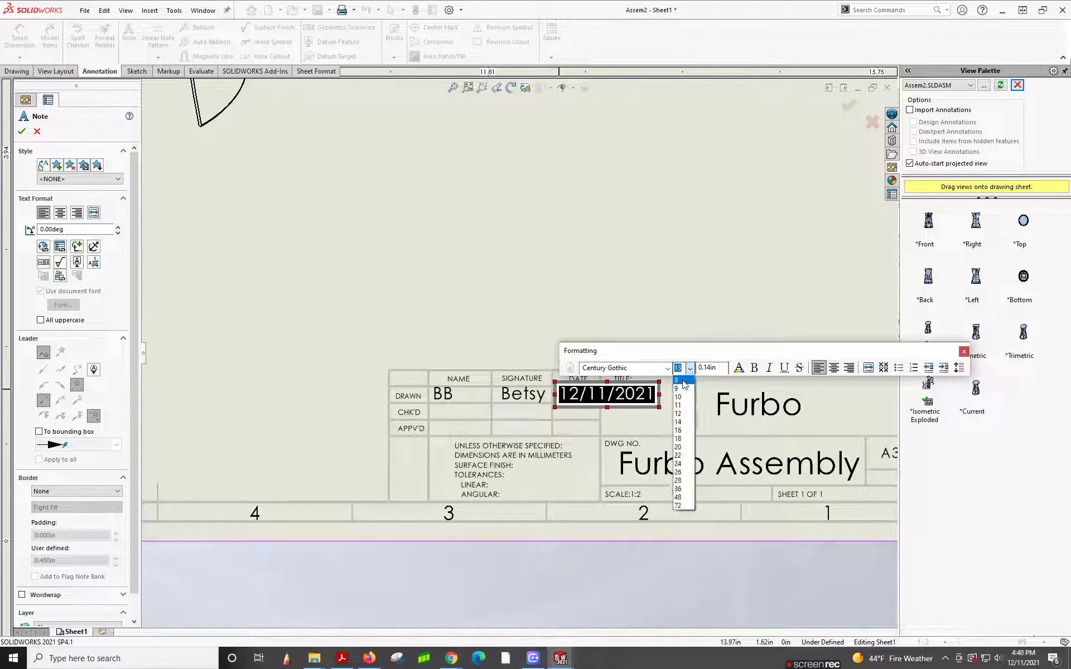
click(683, 380)
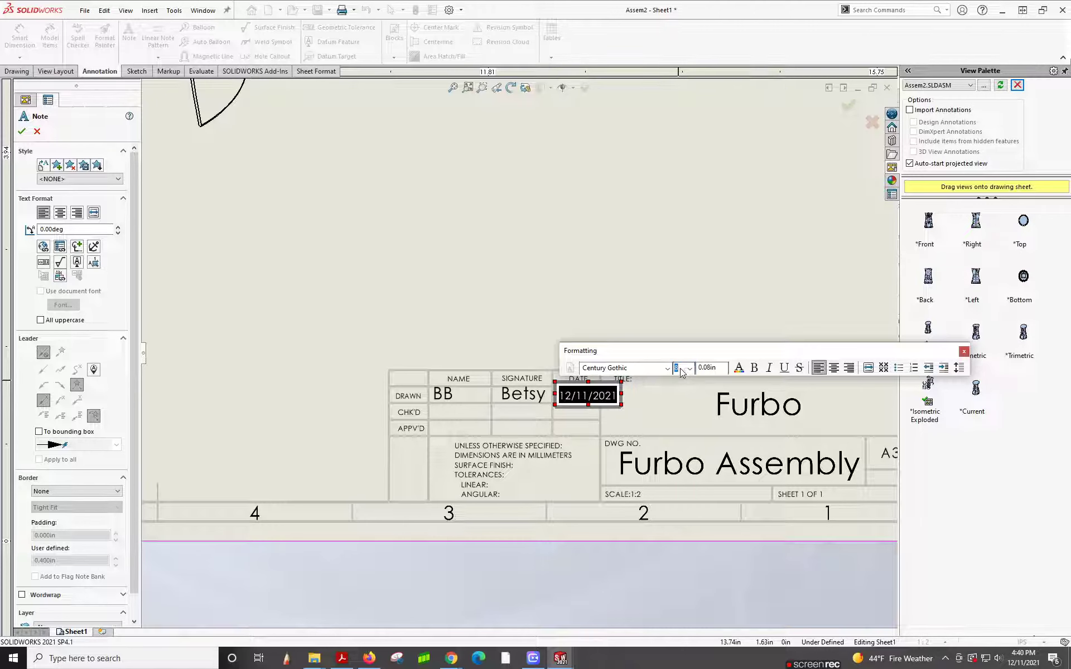
text(4)
key(Return)
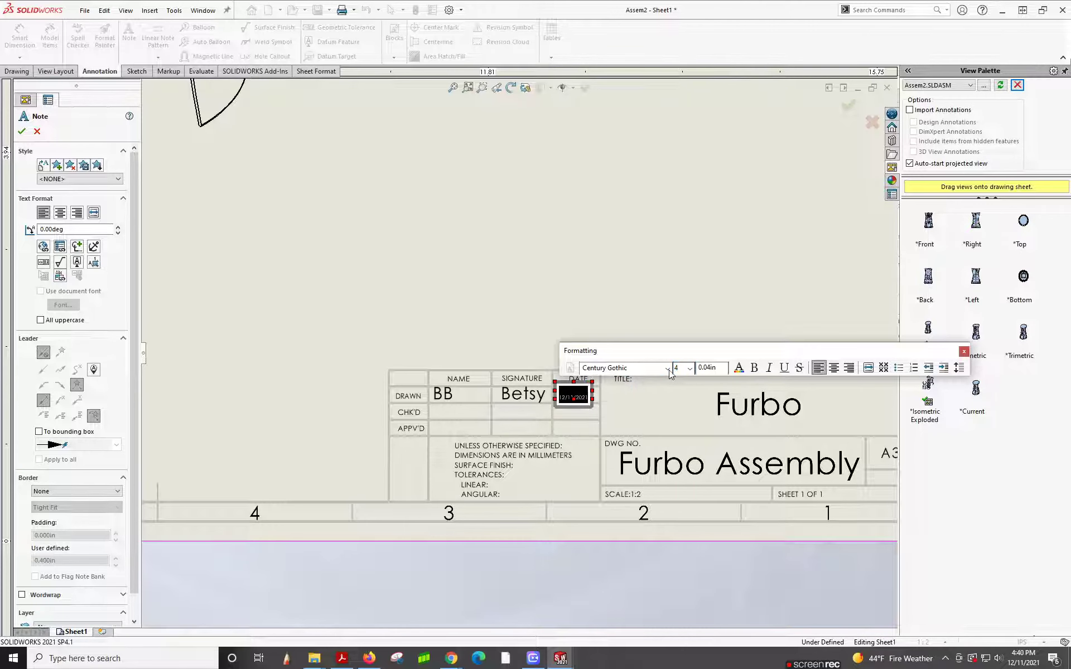
click(540, 337)
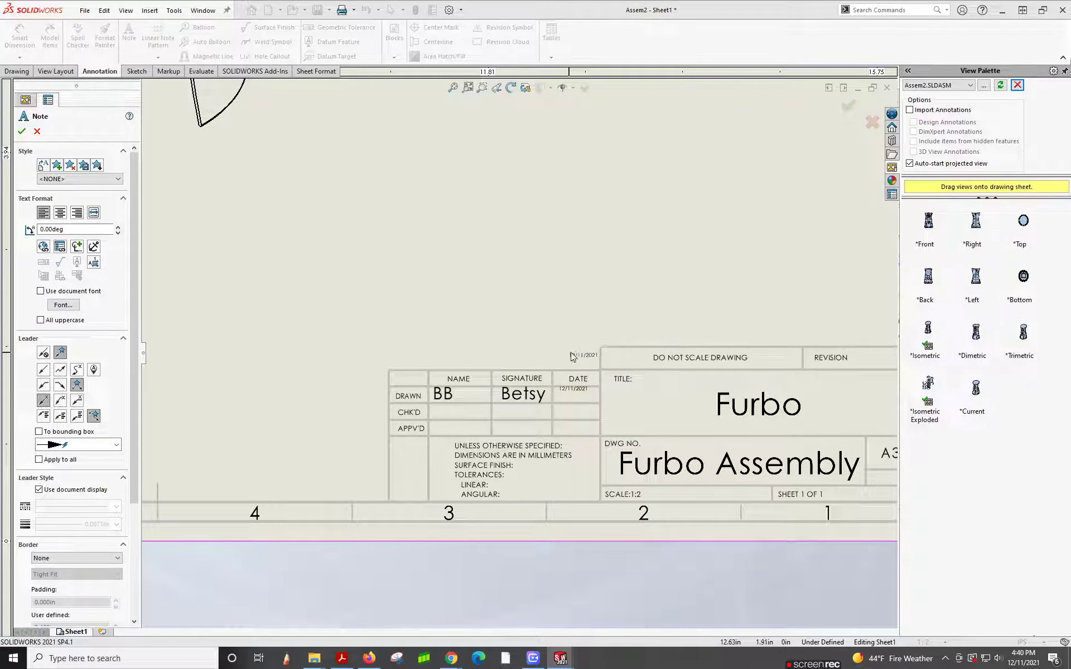
key(Escape)
drag(578, 388, 581, 398)
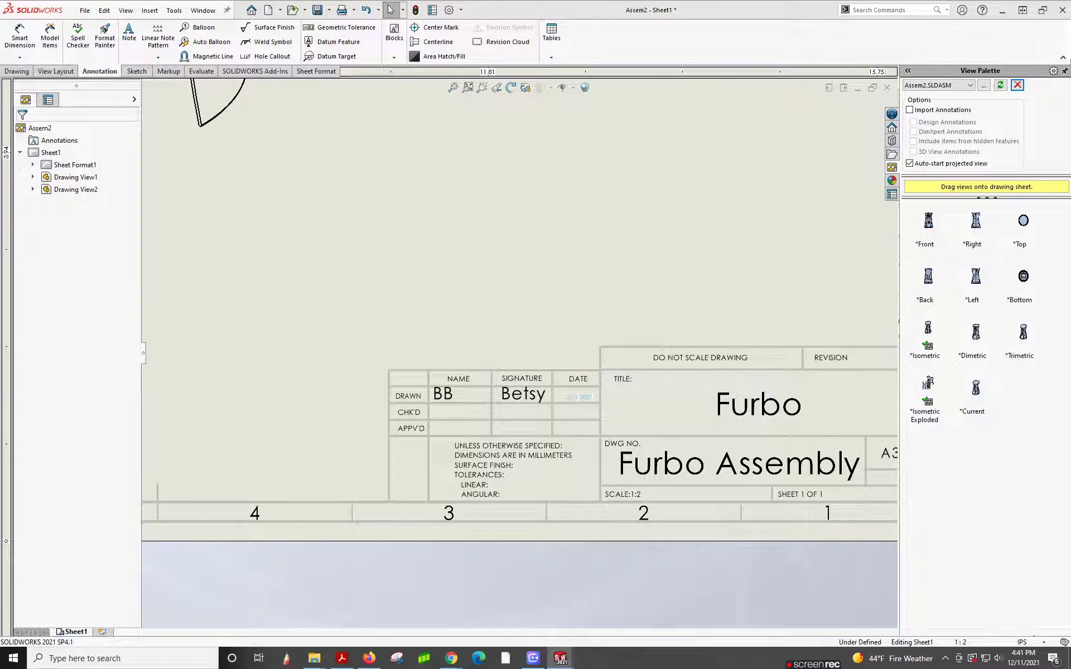
Set the font size of the drafter's initials and signature notes in the DRAWN row to 8.
ctrl+click(524, 394)
ctrl+click(447, 400)
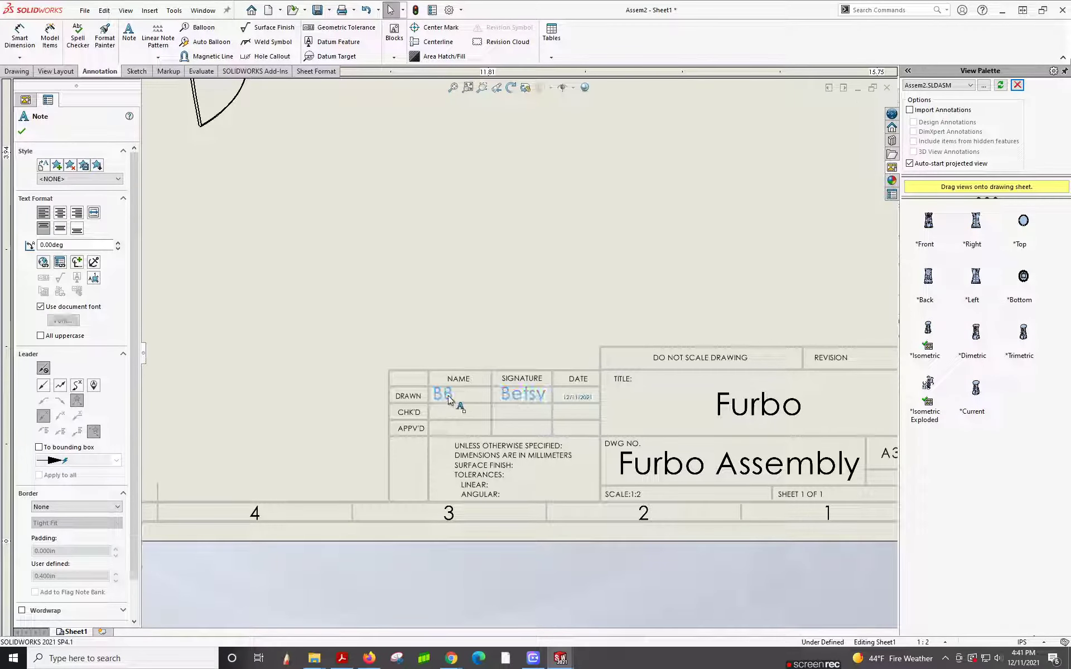
double_click(448, 400)
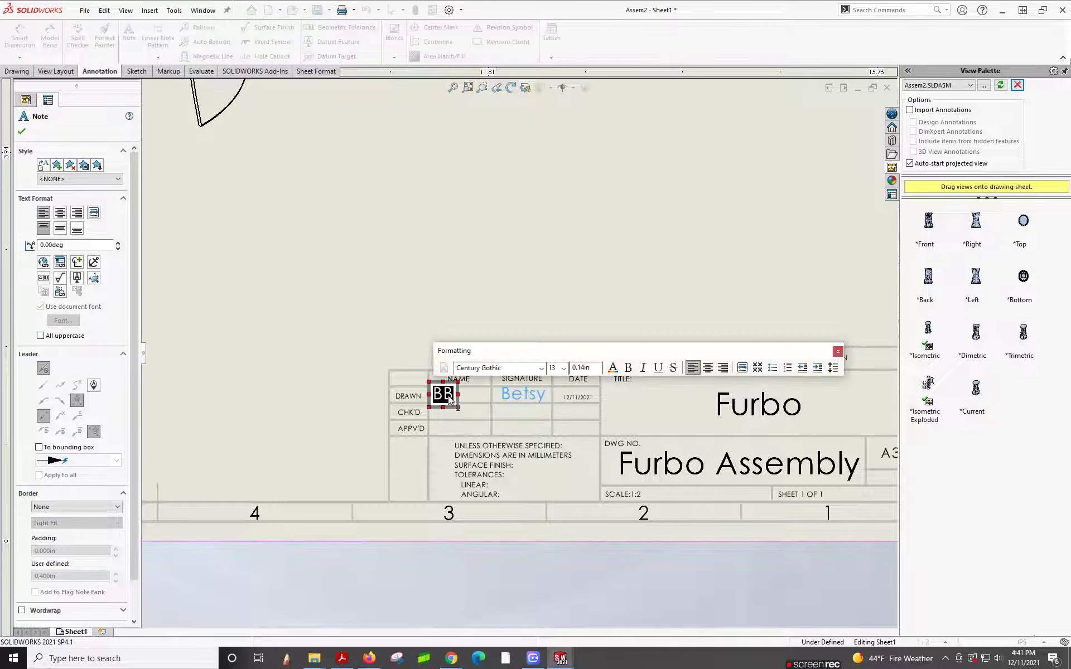
click(565, 368)
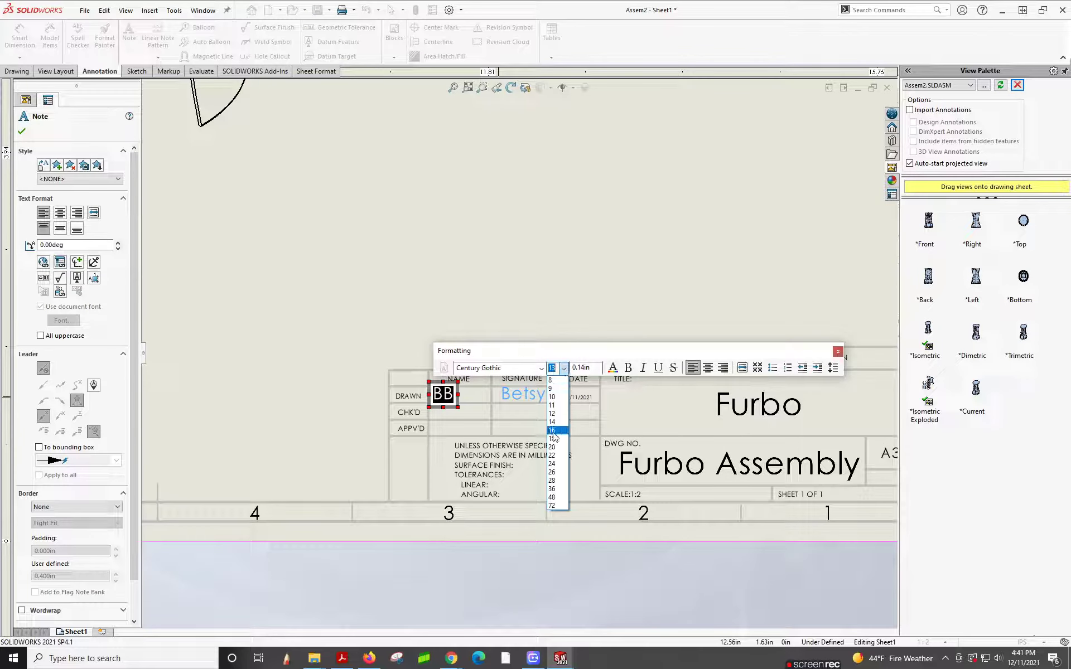
click(461, 395)
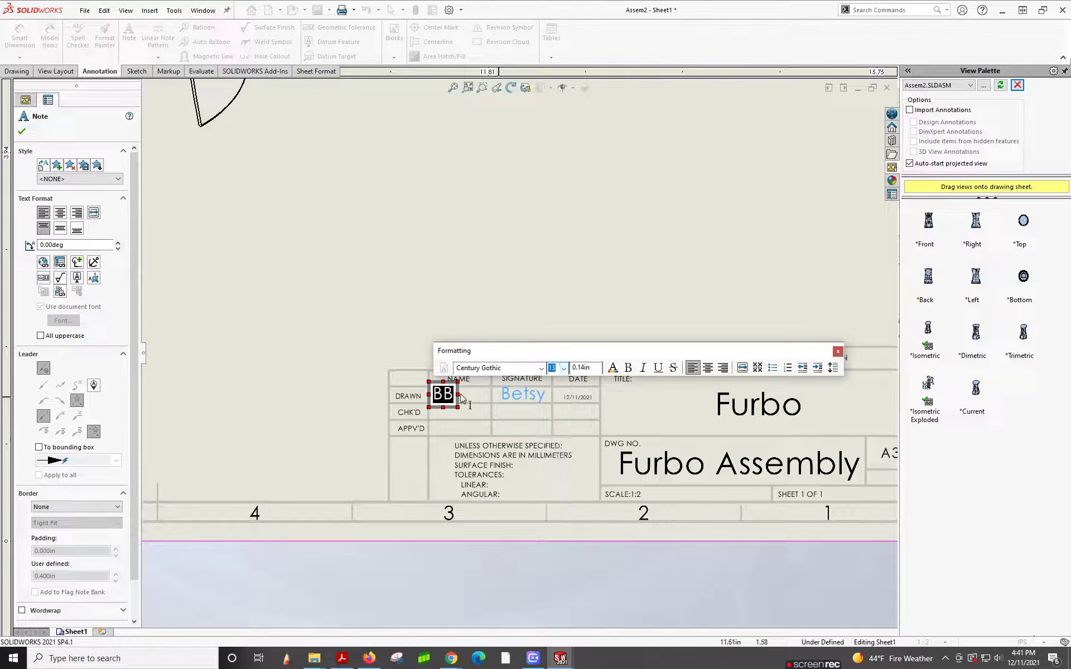
click(449, 401)
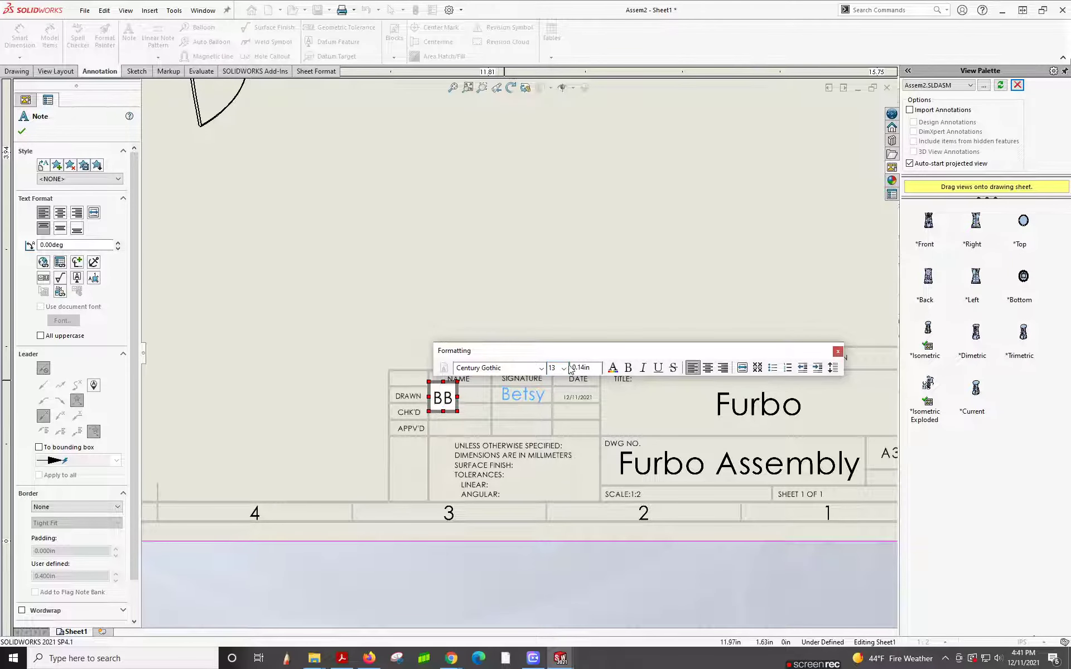
double_click(458, 397)
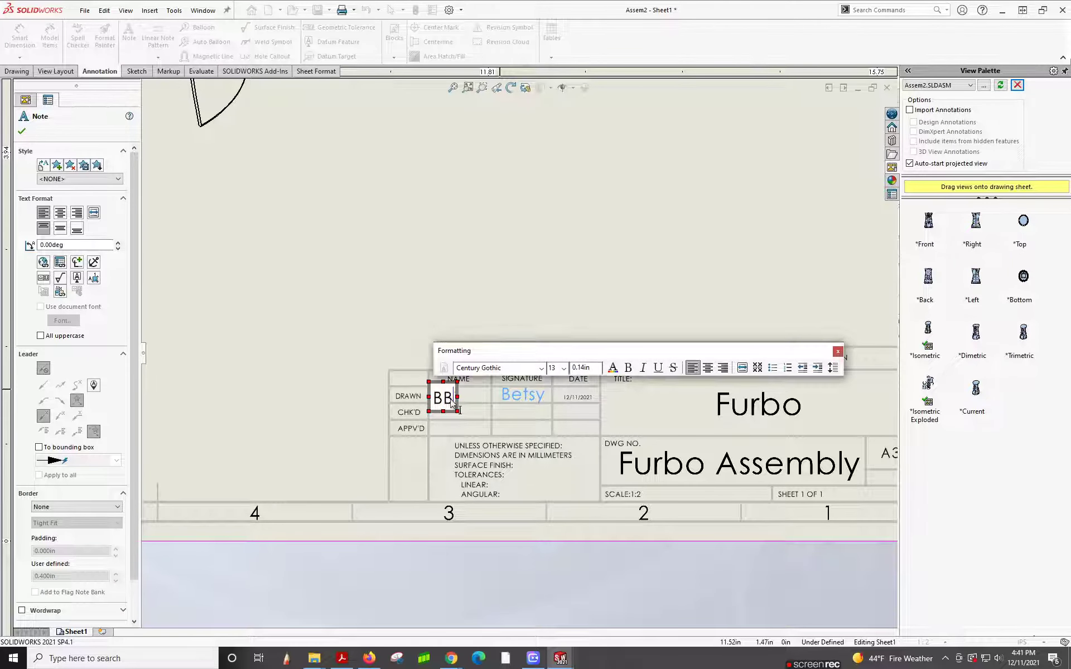
click(565, 368)
text(4)
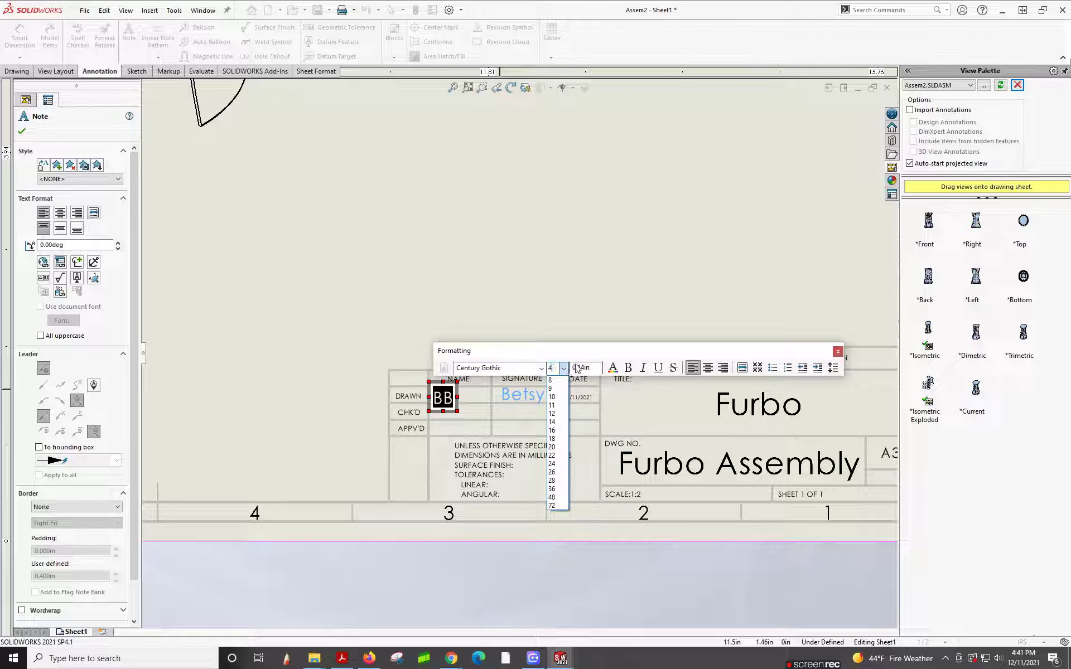
text(8)
key(Return)
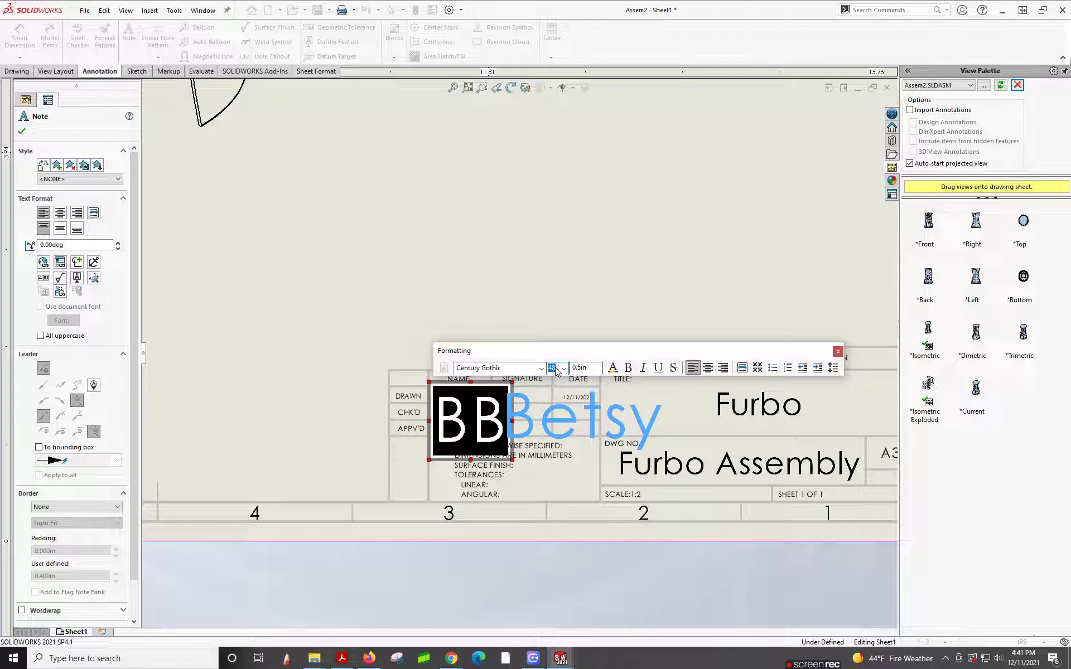
key(Return)
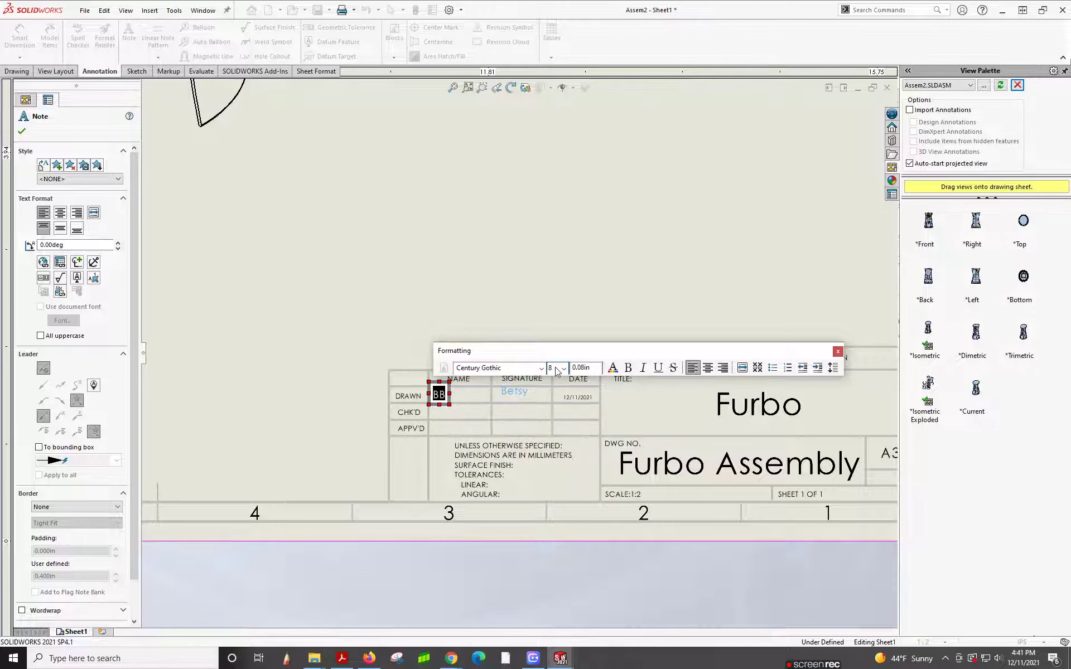
key(Escape)
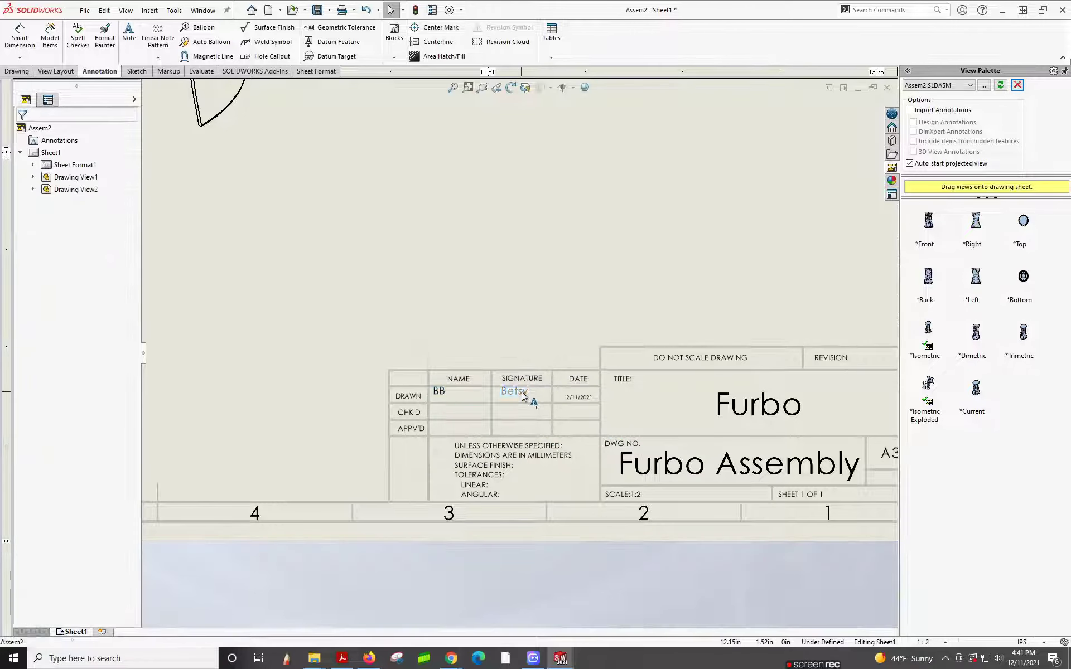
Move the signature and initials notes down to sit level with the DRAWN label in their cells.
drag(522, 394, 522, 399)
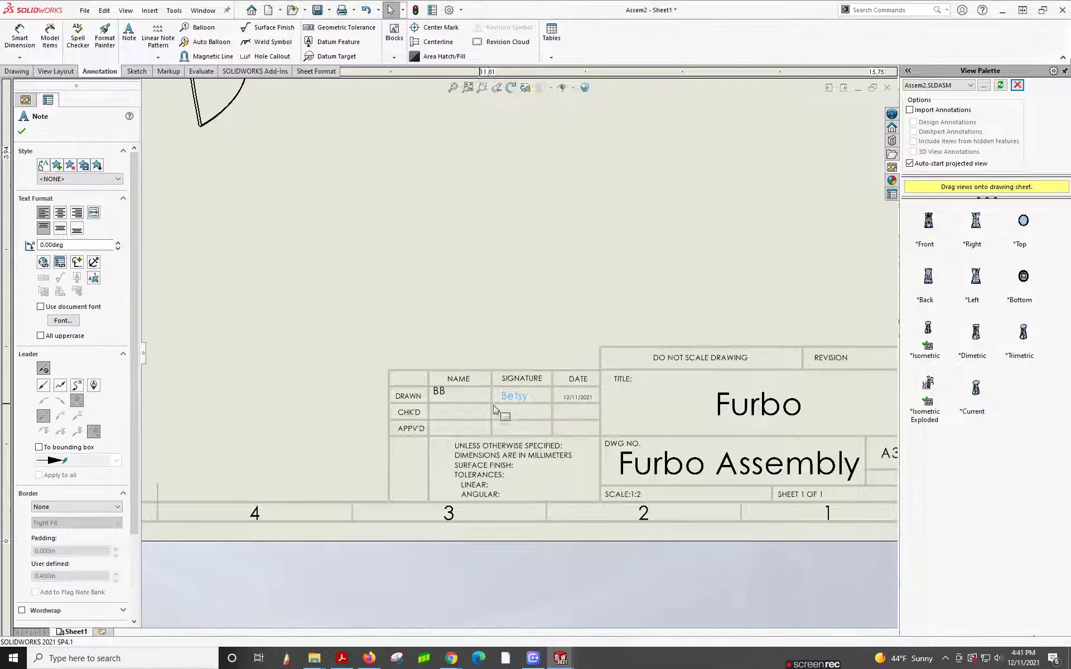
click(444, 395)
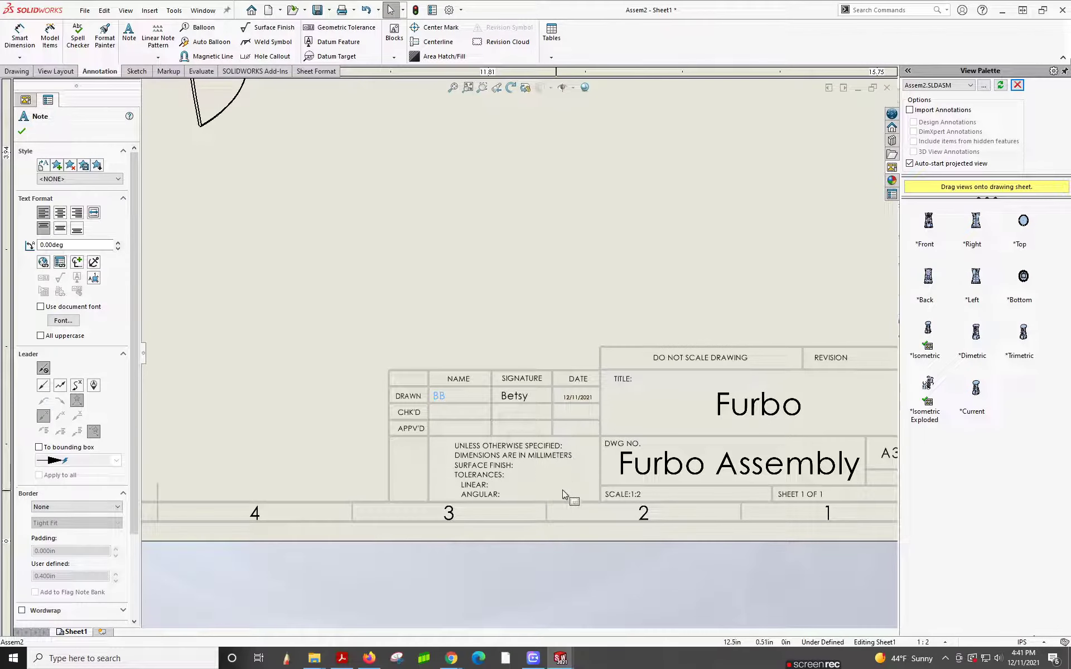
key(Escape)
Add a note reading ":A" beside REVISION in the title block and finish the Note command.
scroll(607, 393, up, 3)
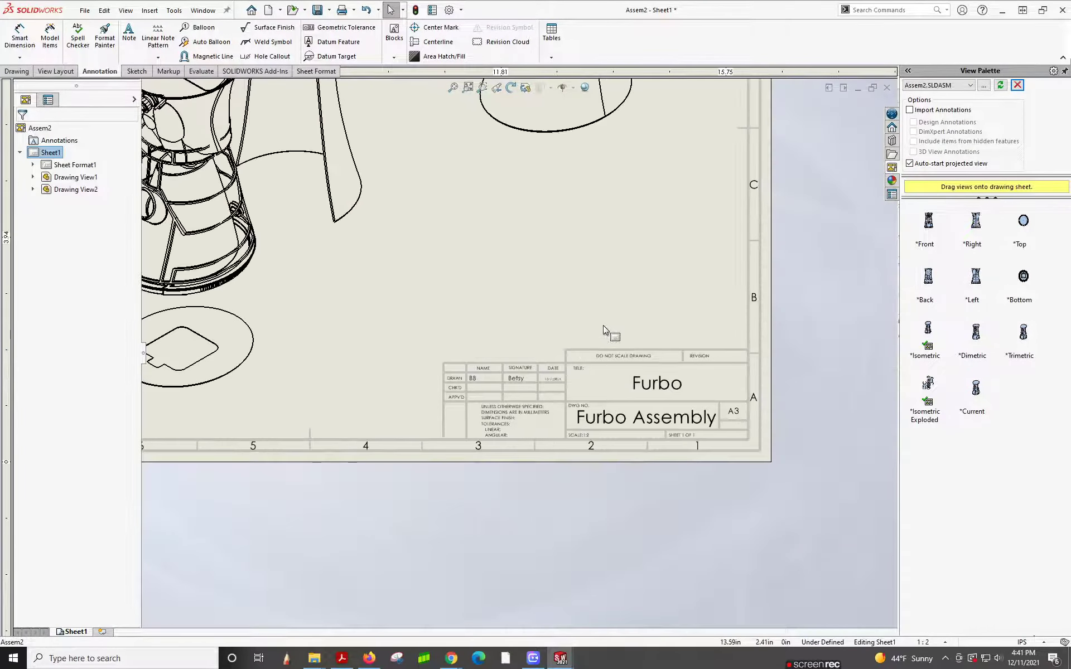
scroll(721, 365, down, 2)
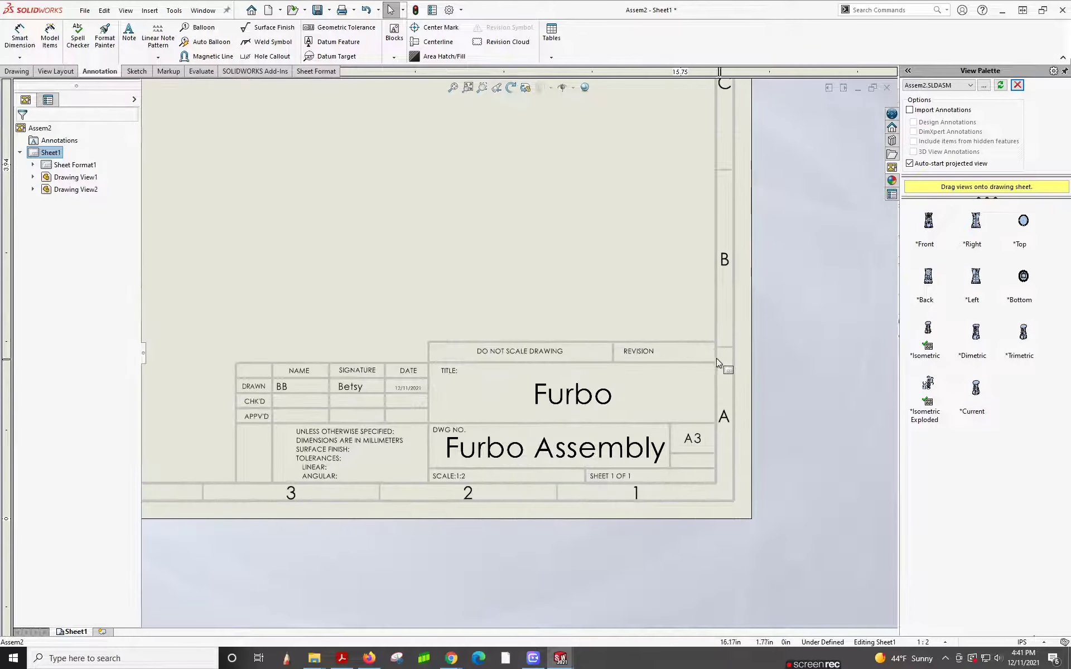
click(129, 33)
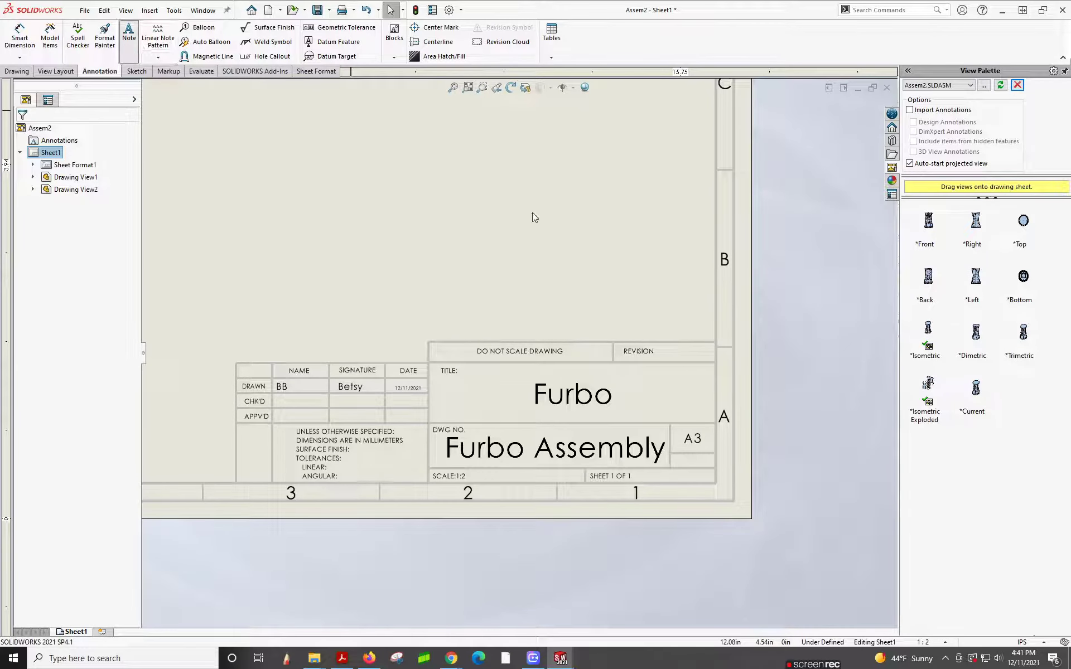
click(657, 343)
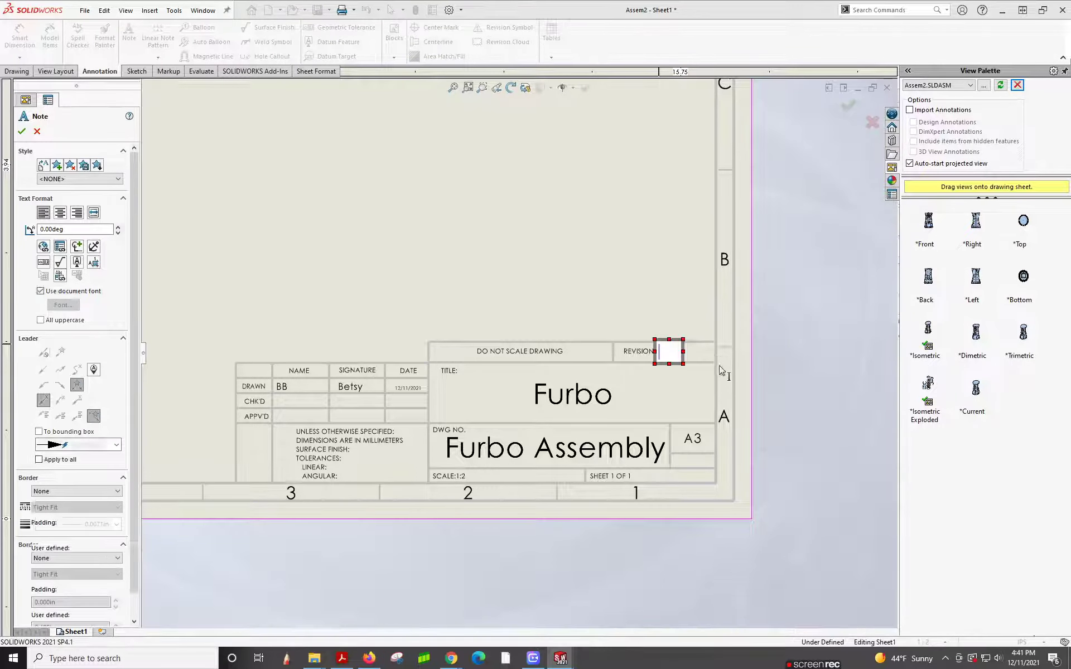
text(:)
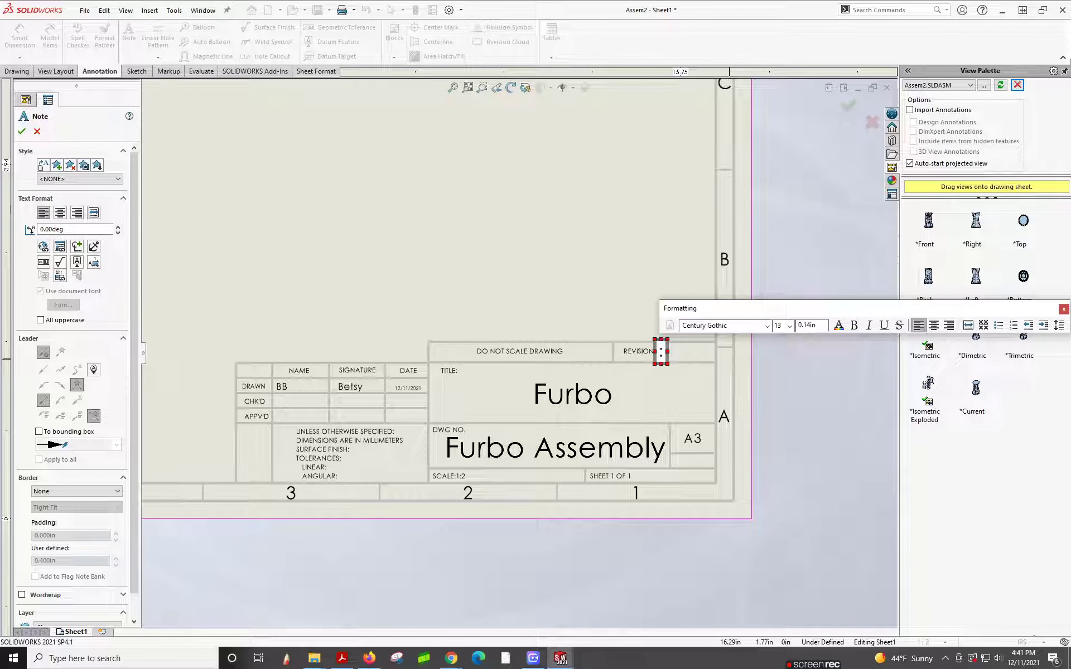
text(A)
click(590, 287)
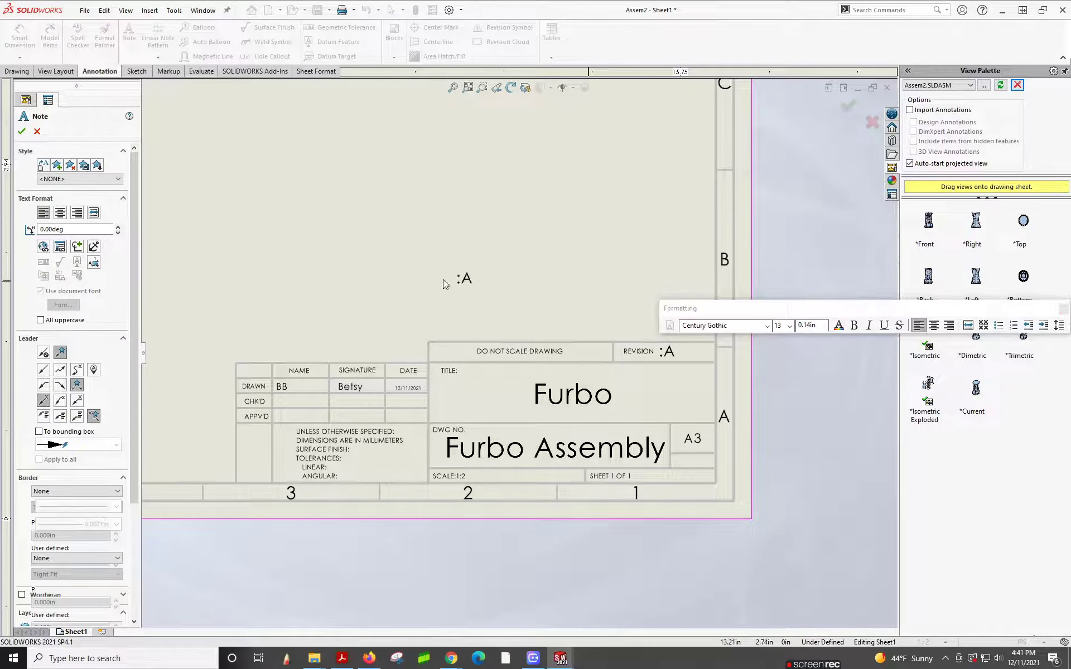
scroll(505, 318, up, 2)
scroll(505, 304, up, 6)
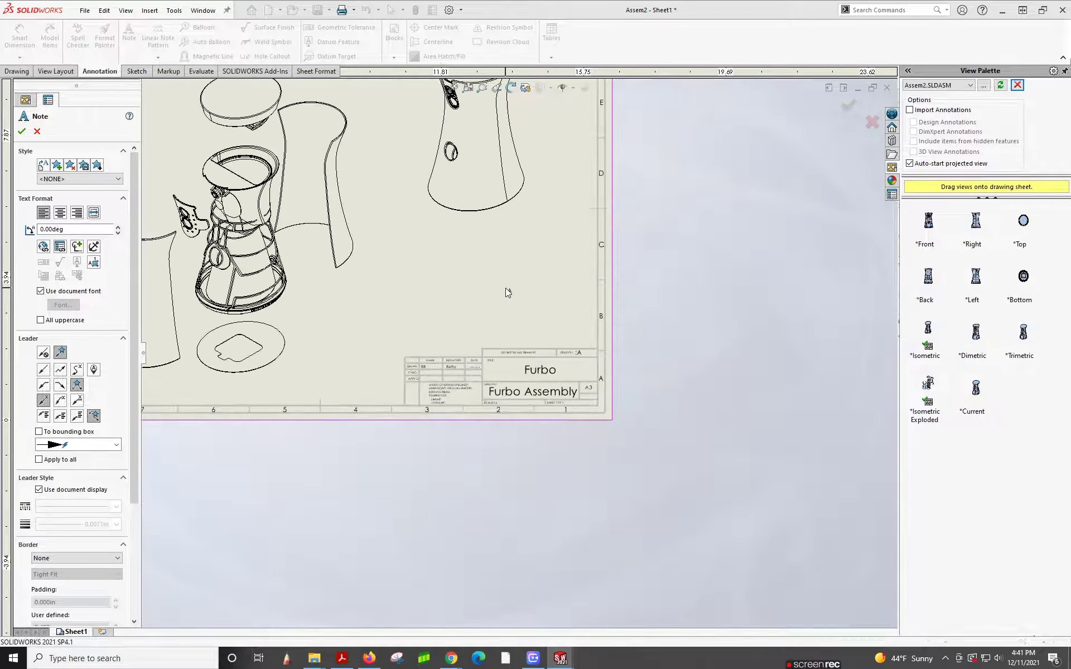
key(Escape)
scroll(411, 267, down, 2)
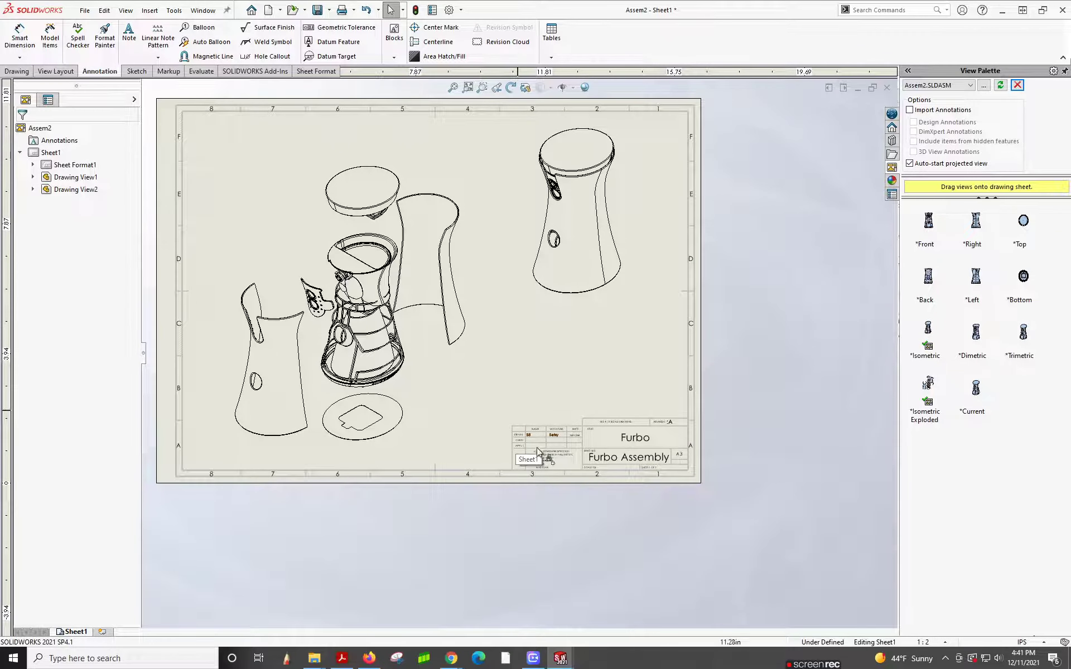
Copy Sheet1 and paste the duplicate after the selected sheet.
click(74, 633)
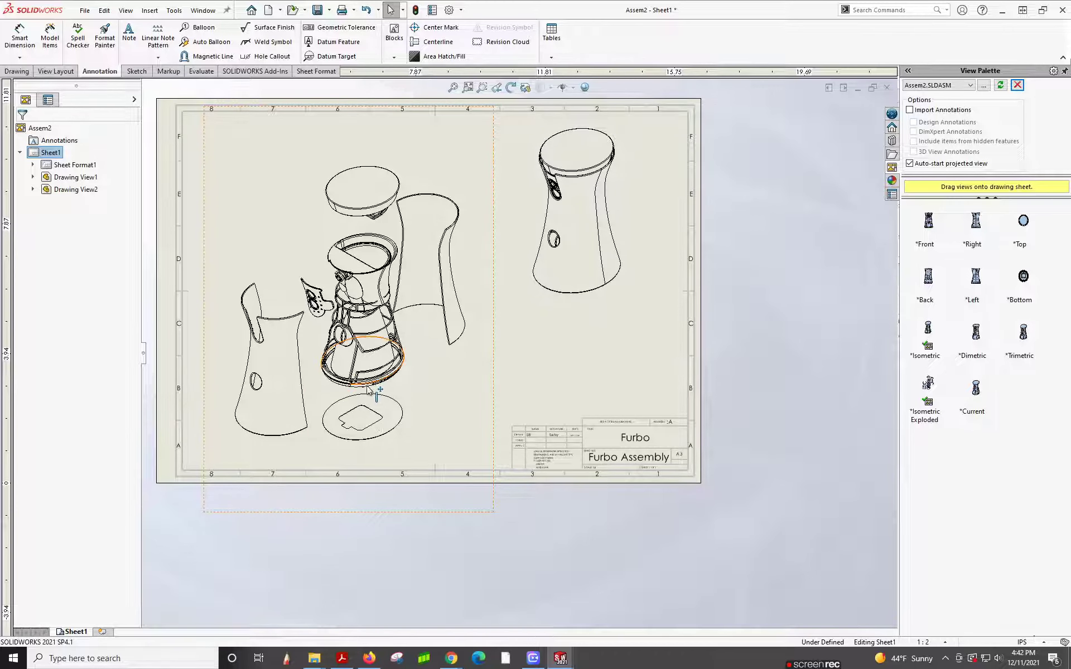
right_click(71, 635)
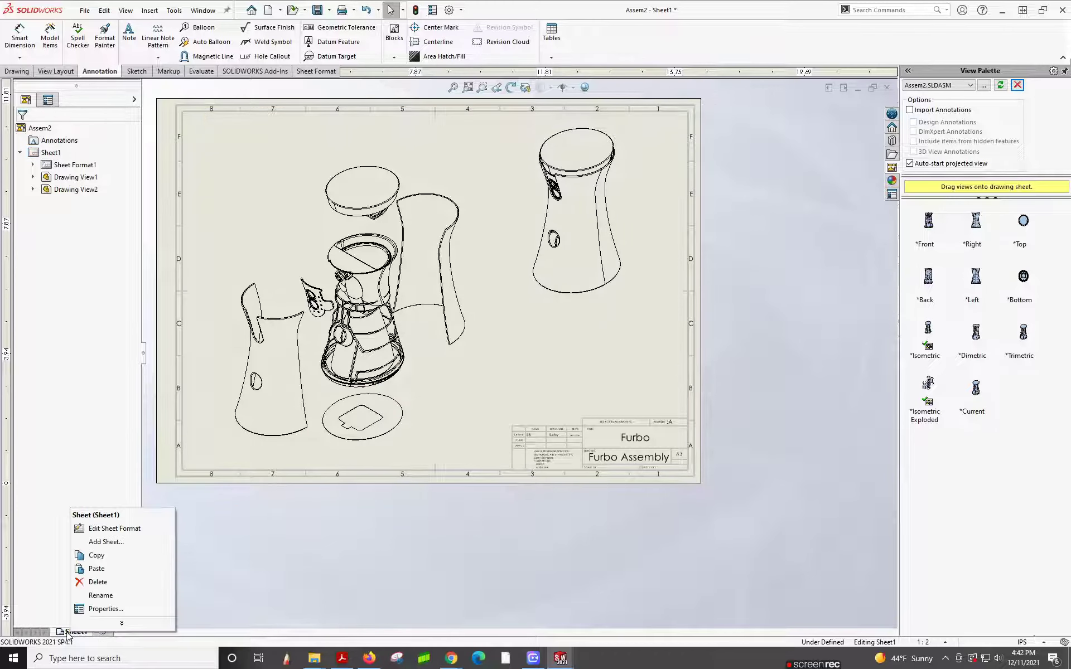
click(98, 556)
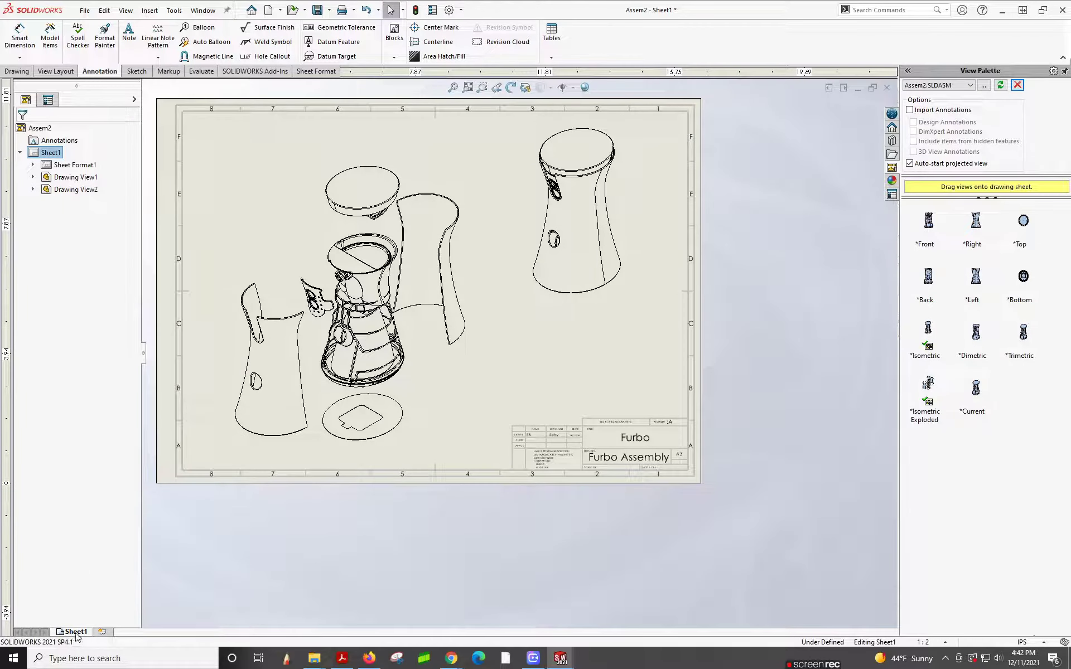
right_click(77, 635)
click(100, 569)
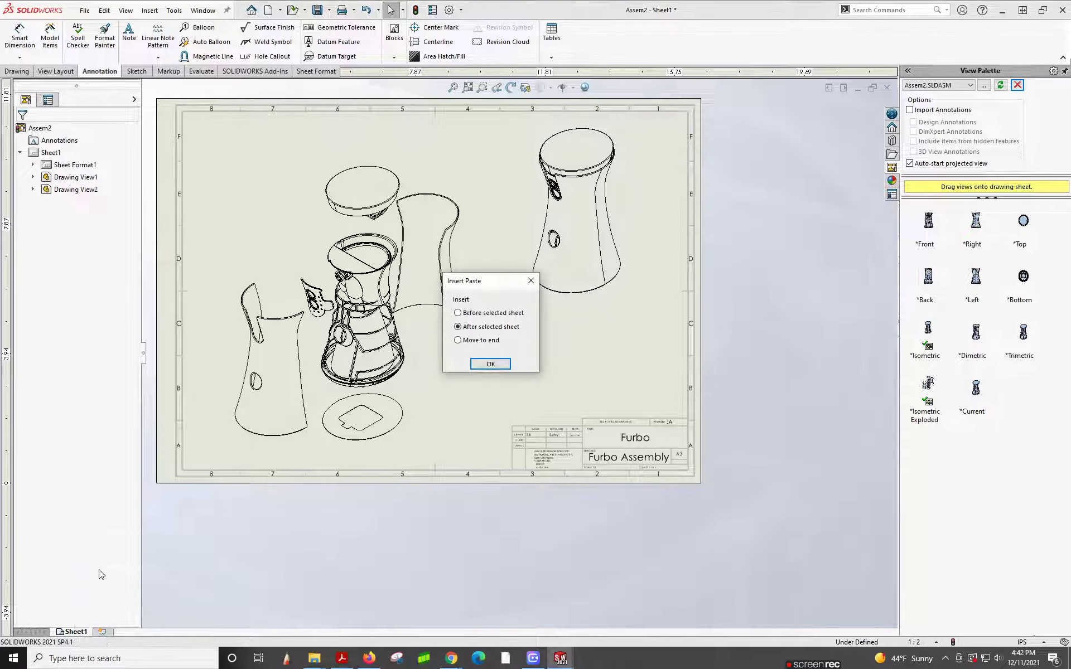
click(488, 363)
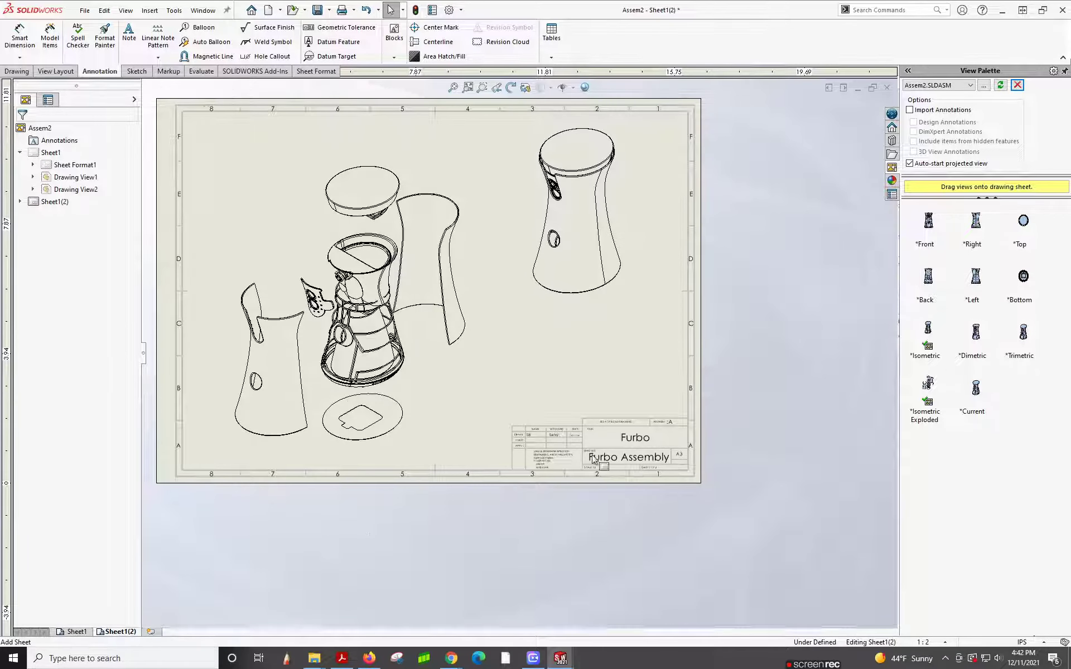
Add a new blank sheet, then return to the copied sheet, Sheet1(2), and inspect its title block.
click(150, 633)
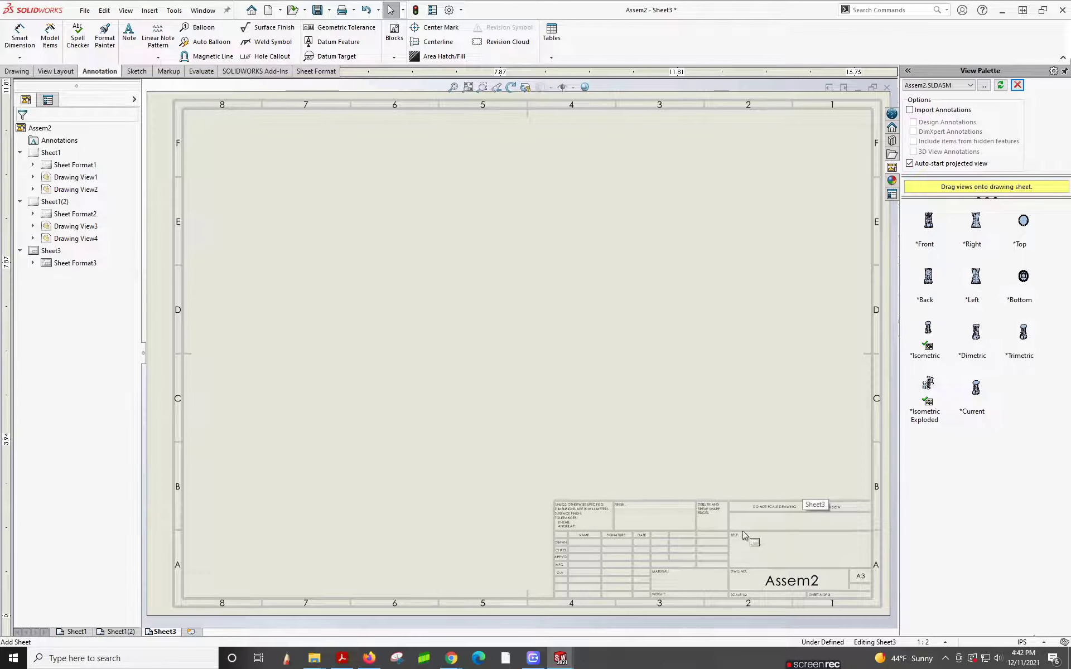
click(118, 633)
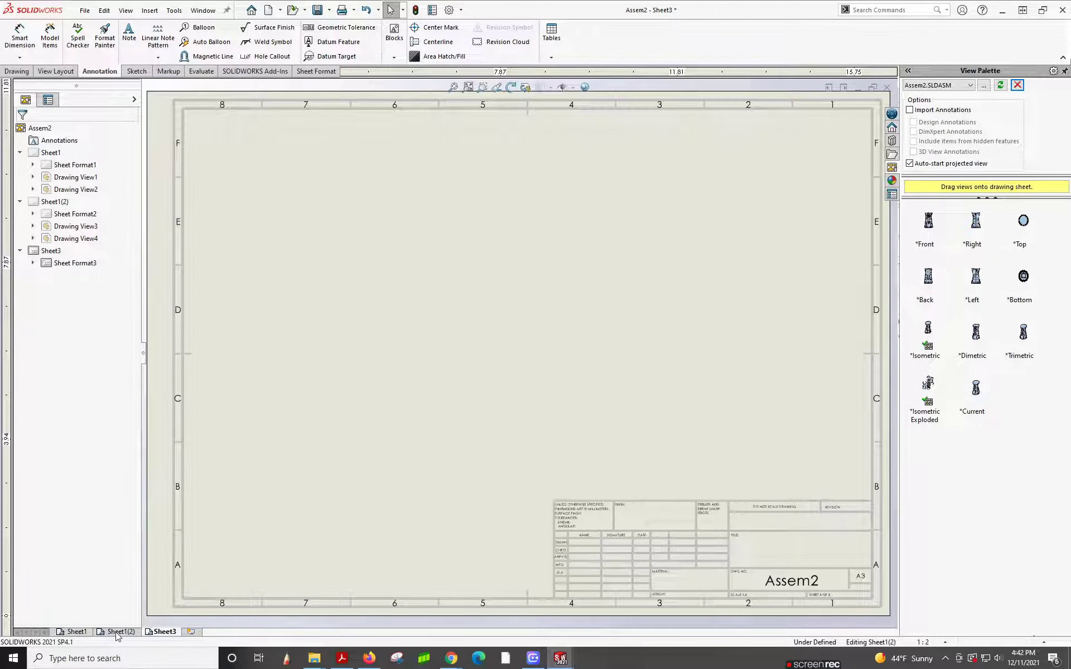
scroll(555, 447, down, 5)
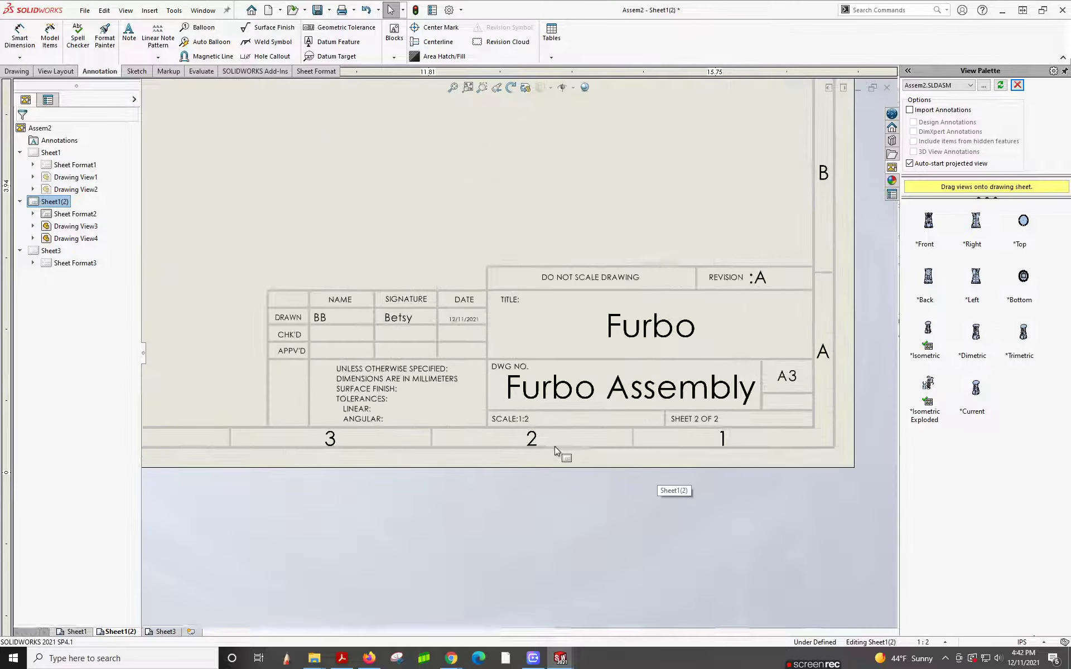
Switch to the blank Sheet3 with the default title block and delete it from the drawing.
scroll(350, 513, up, 3)
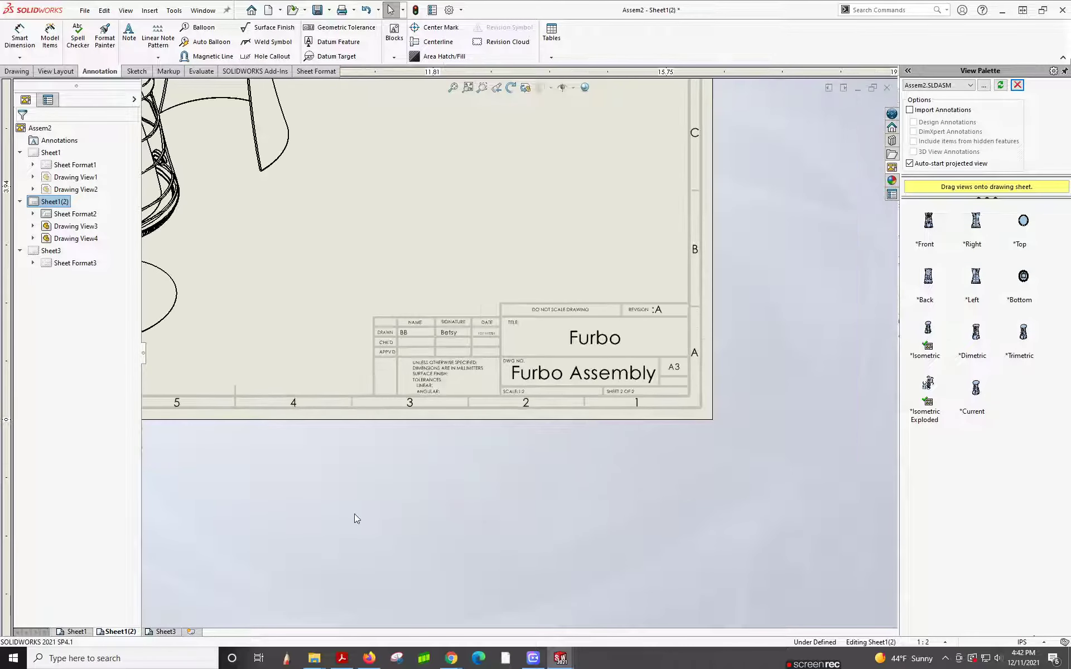
click(165, 632)
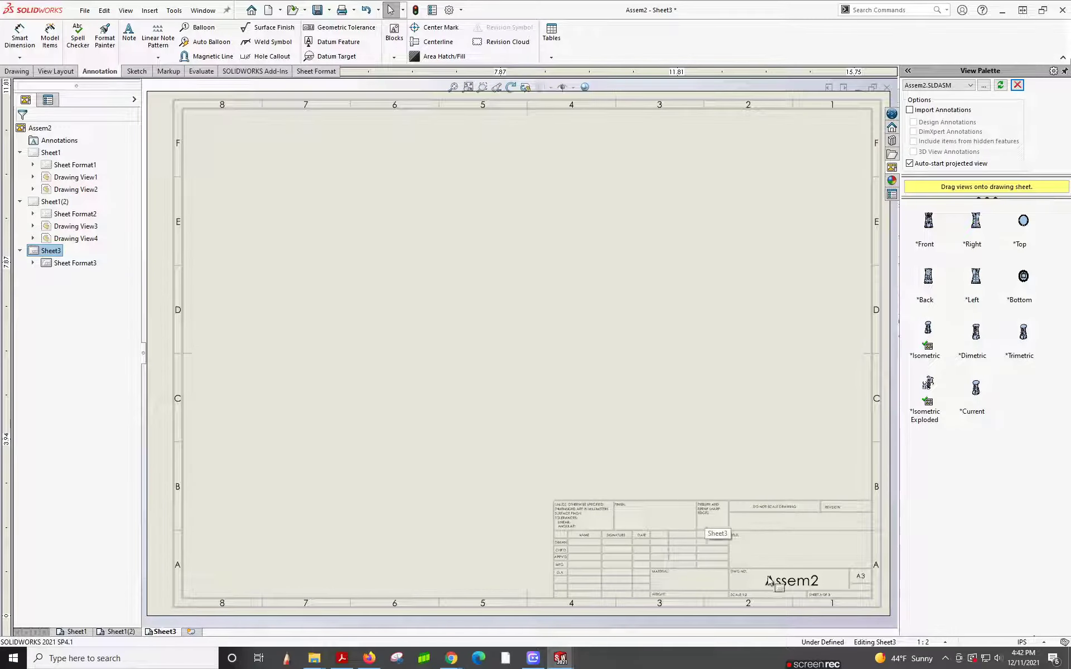
scroll(759, 486, down, 2)
scroll(643, 504, up, 3)
key(f)
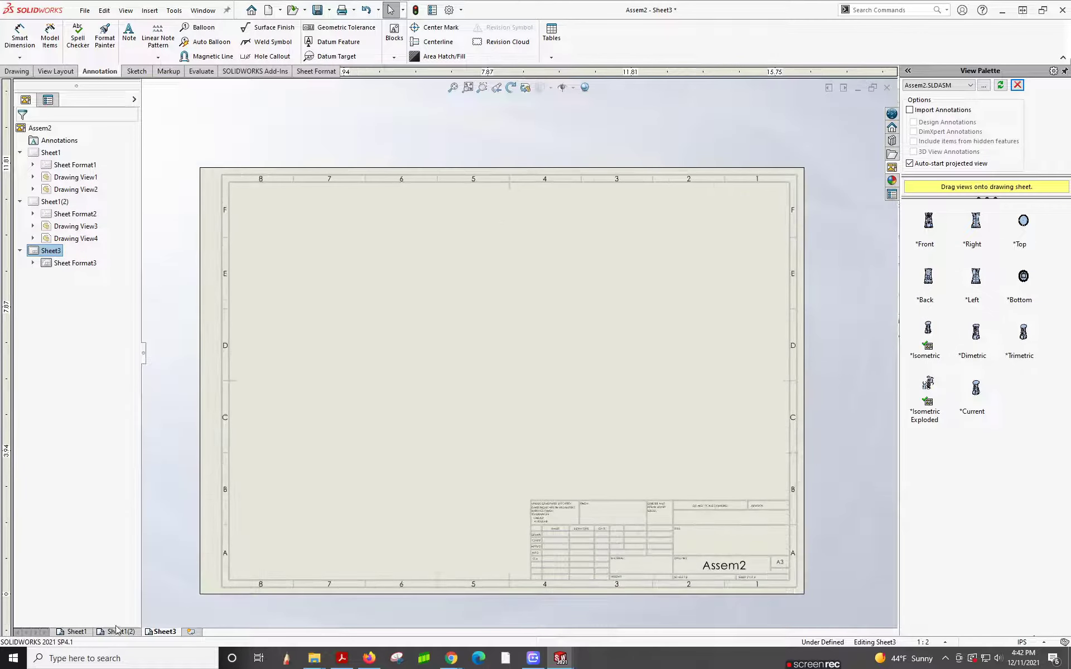
right_click(162, 634)
click(186, 581)
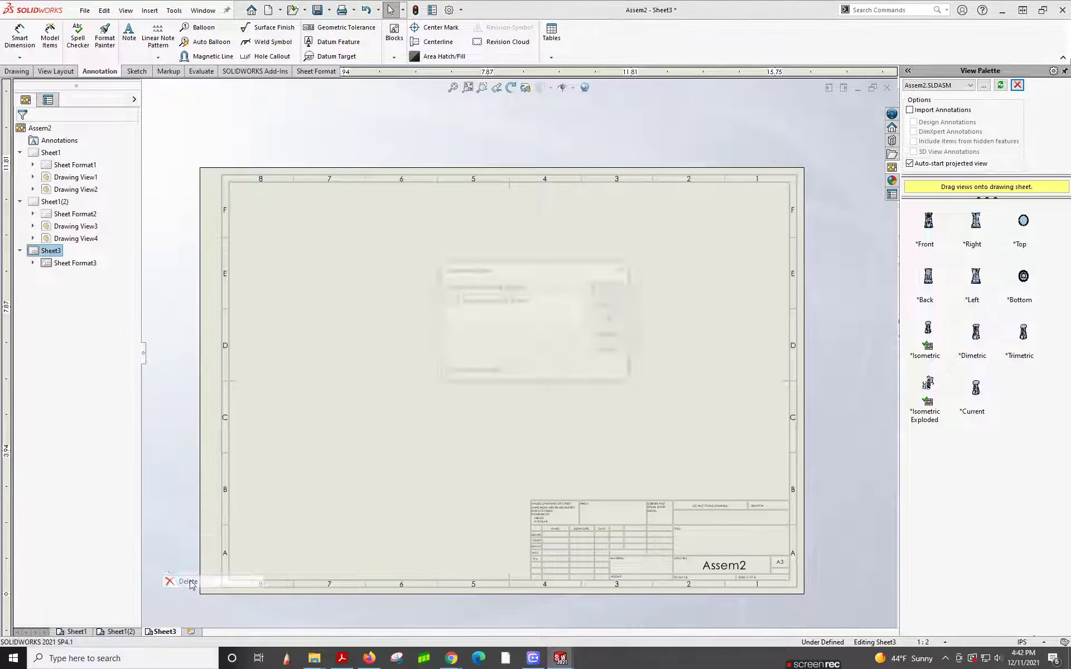
click(618, 294)
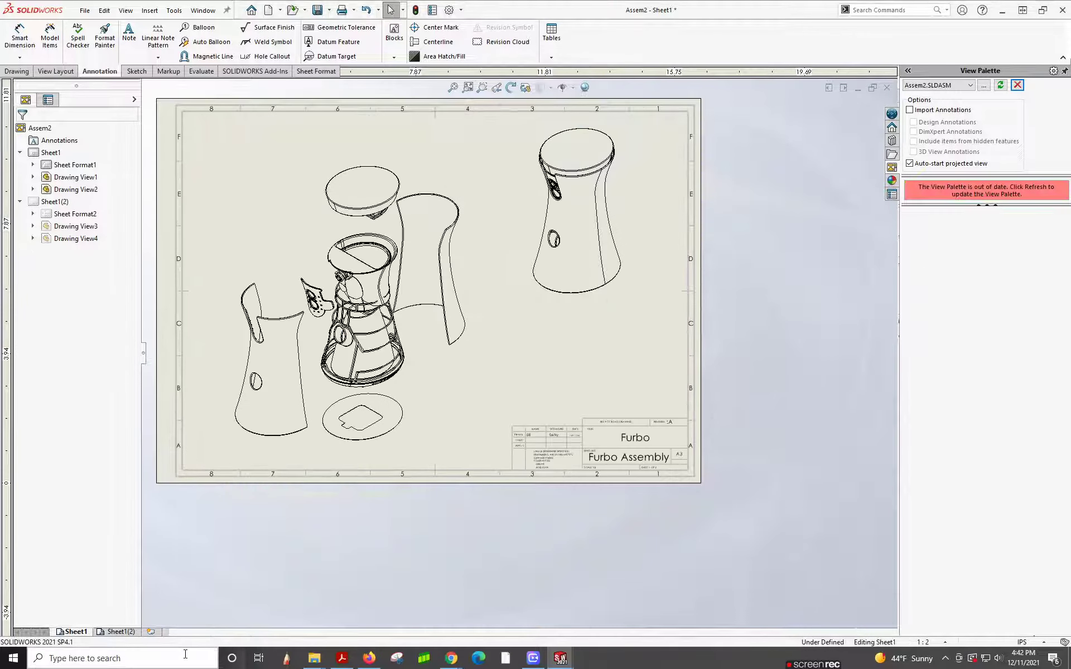
Return to Sheet1(2) and delete its assembled Furbo view, confirming the deletion.
right_click(120, 633)
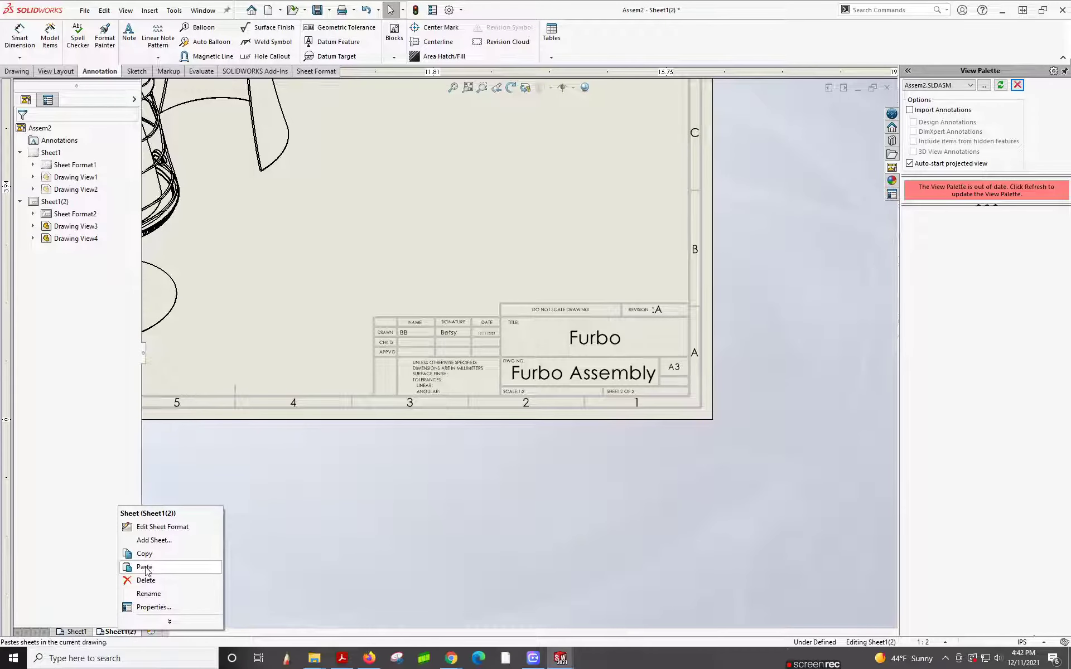
click(320, 538)
scroll(363, 366, up, 4)
click(426, 241)
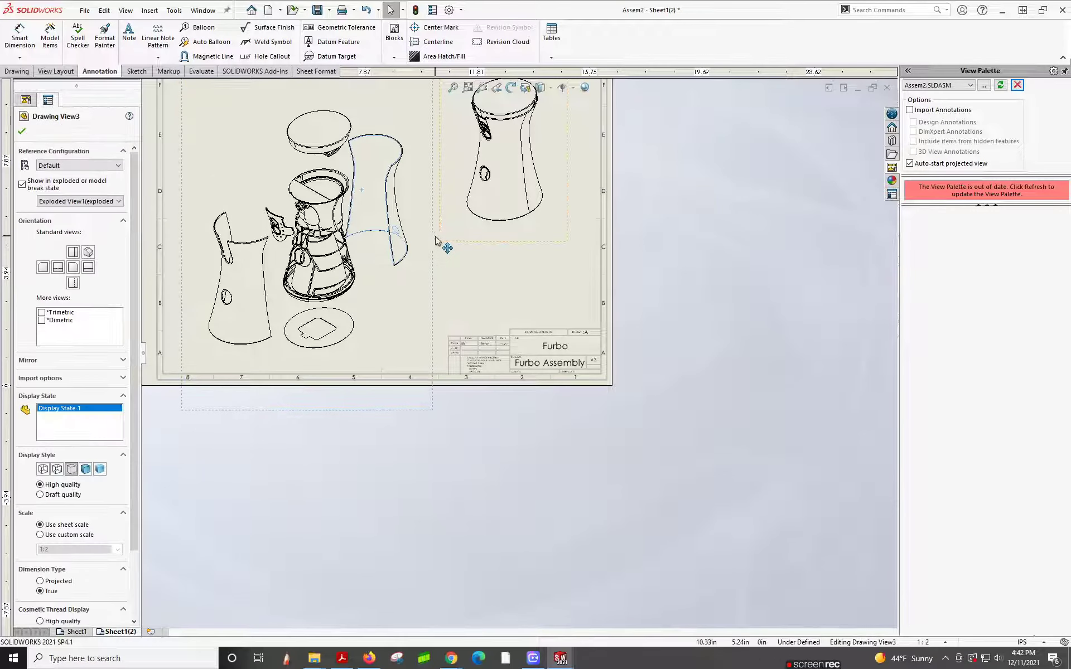
click(441, 241)
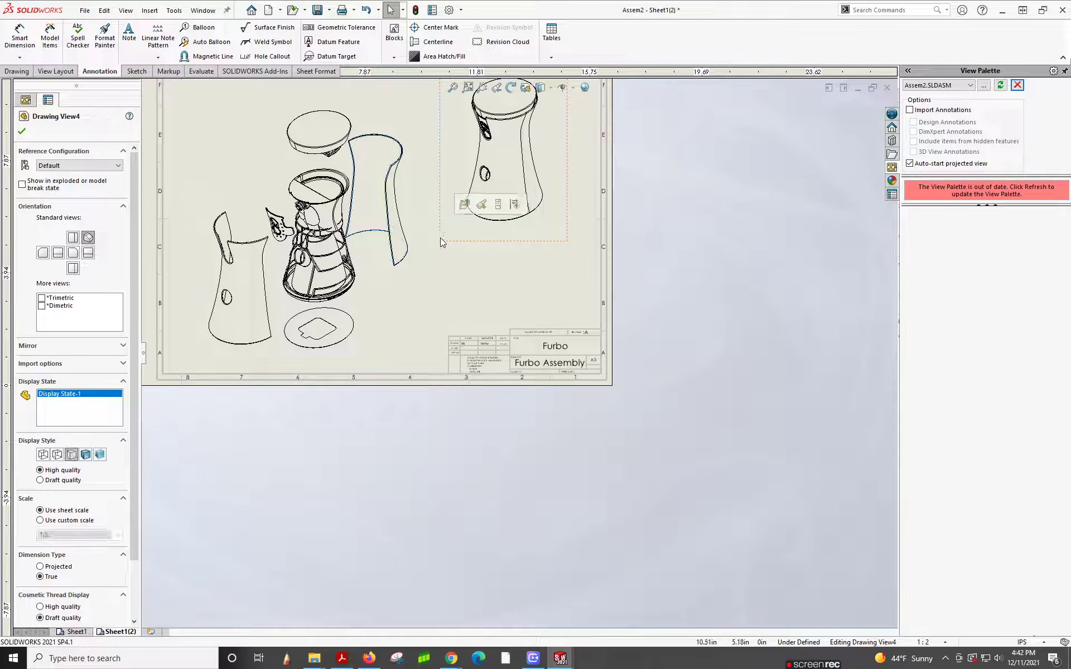
key(Delete)
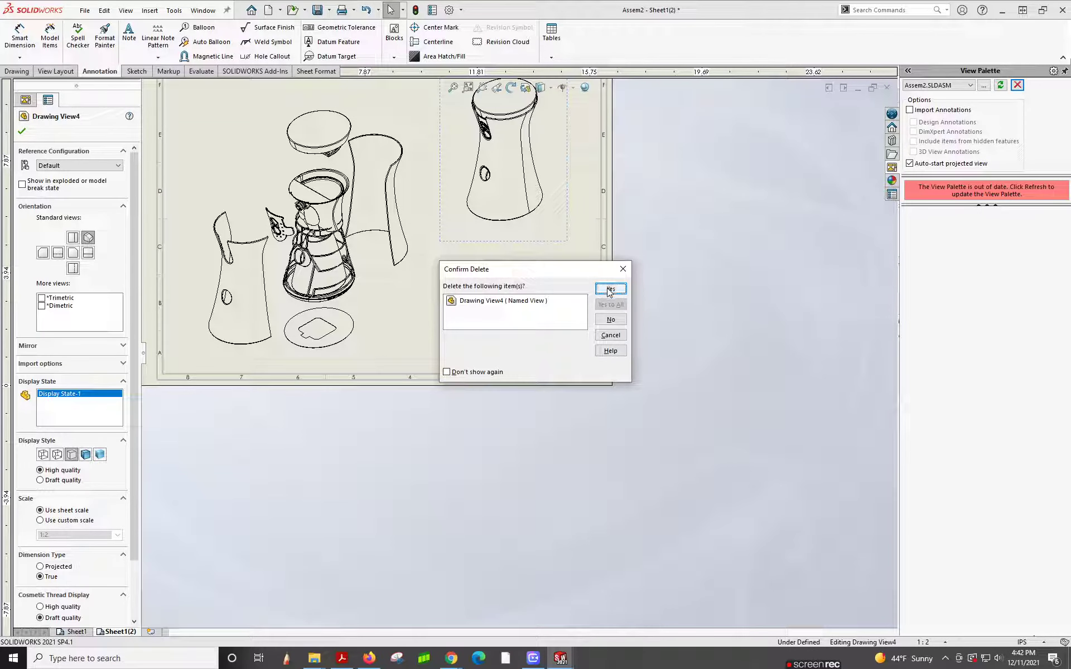
click(609, 290)
Delete the exploded assembly view from Sheet1(2), confirming the deletion.
click(433, 268)
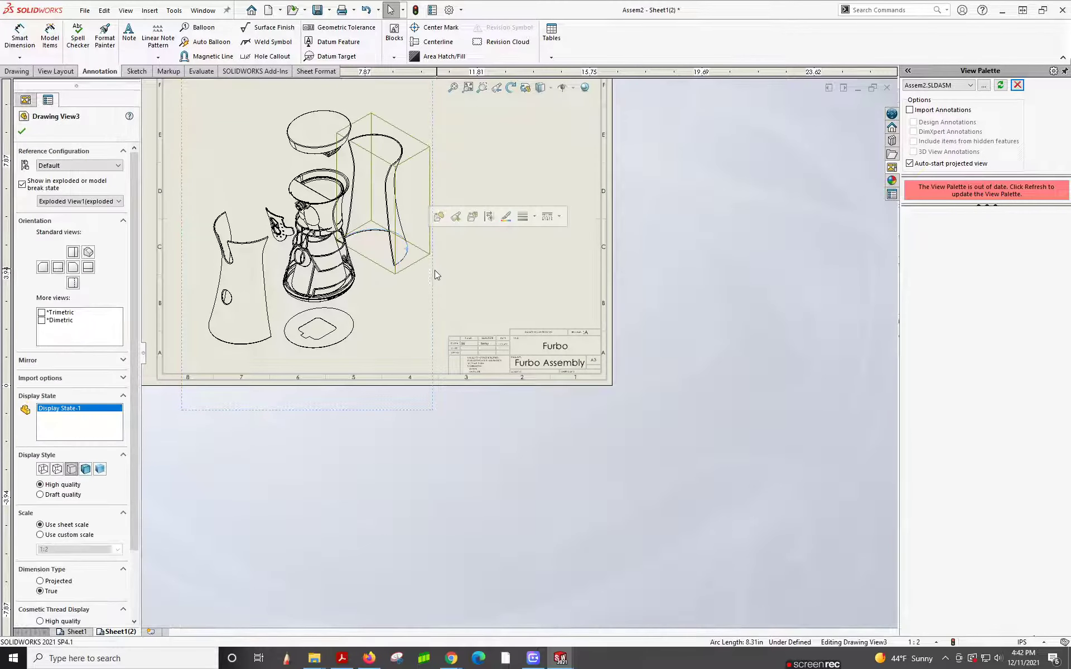
click(463, 291)
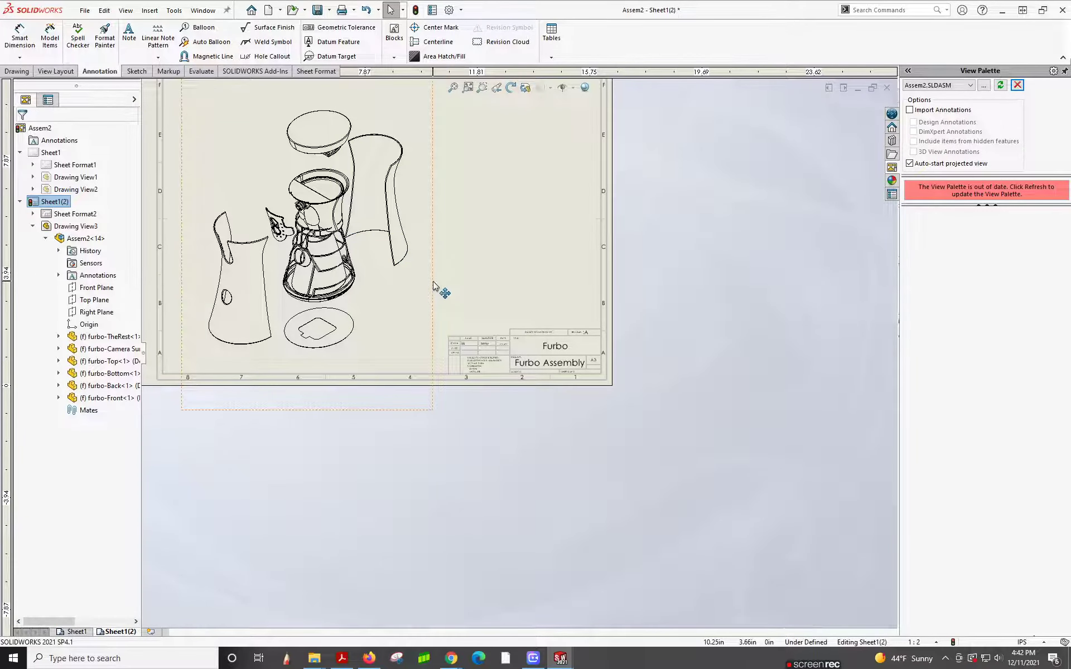
click(434, 286)
key(Delete)
click(606, 290)
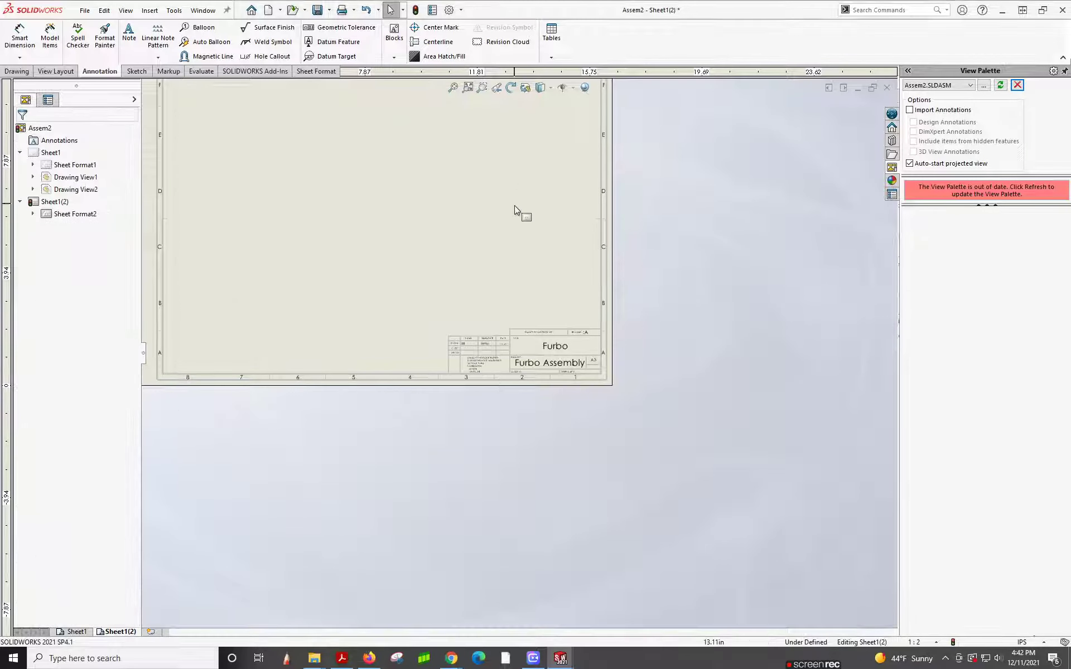
Copy the emptied Sheet1(2) with its completed title block.
scroll(514, 353, up, 2)
scroll(373, 179, down, 1)
scroll(335, 251, down, 1)
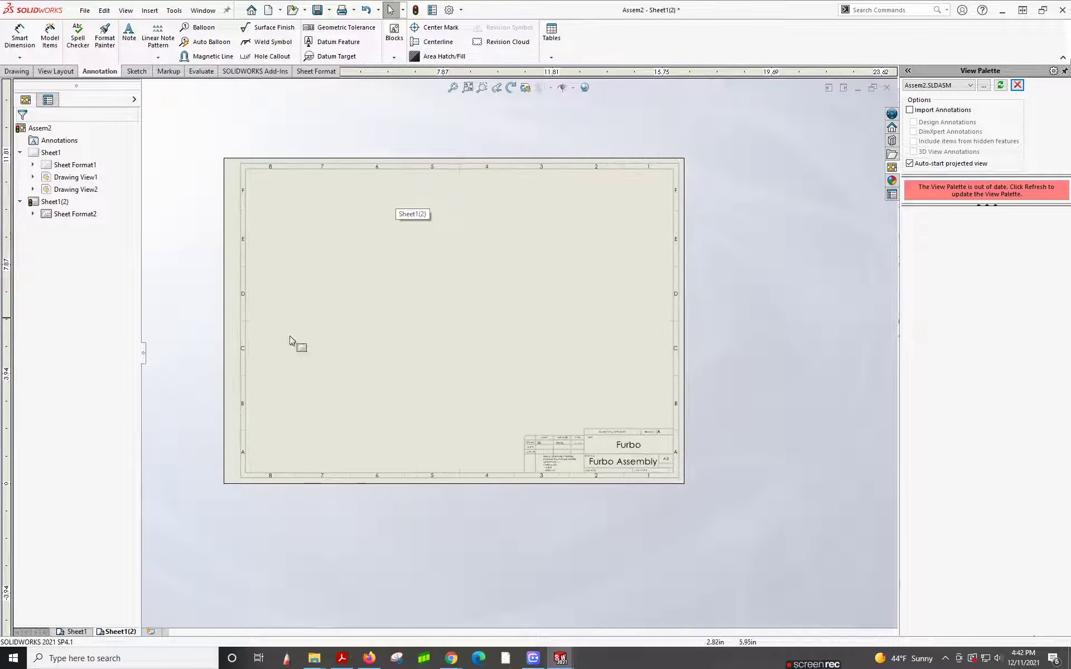
right_click(111, 636)
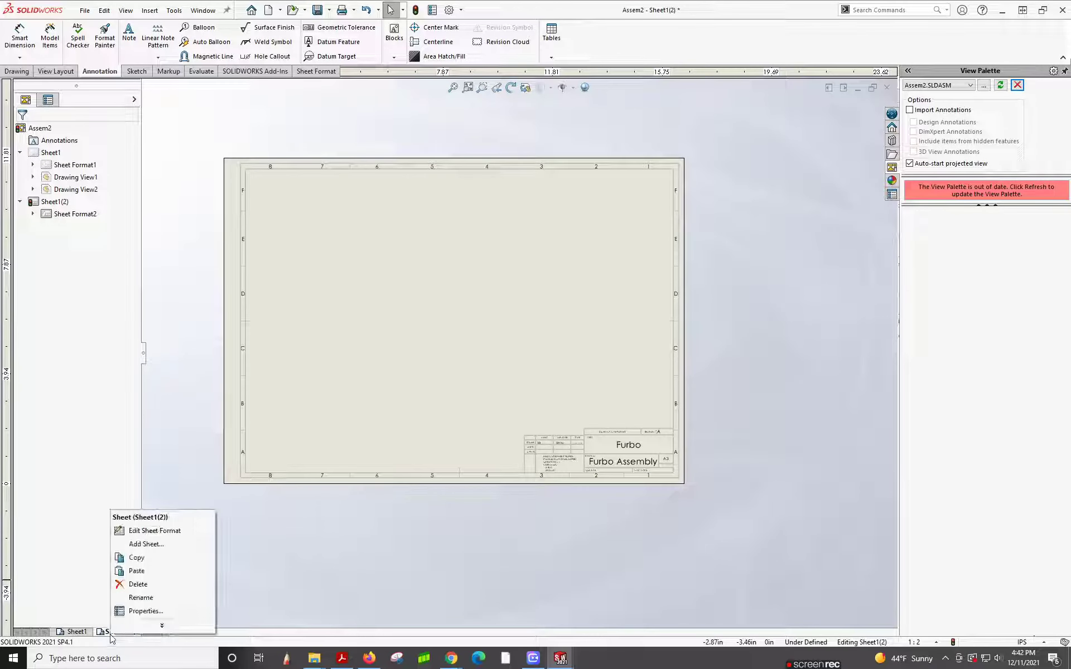
click(119, 557)
click(150, 631)
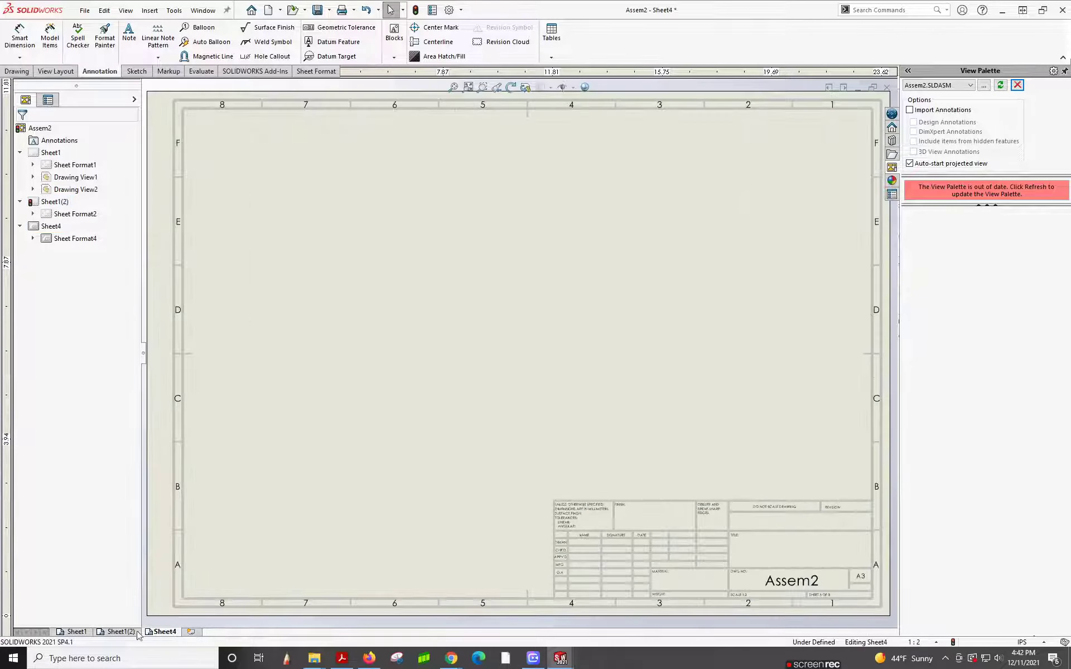
right_click(166, 637)
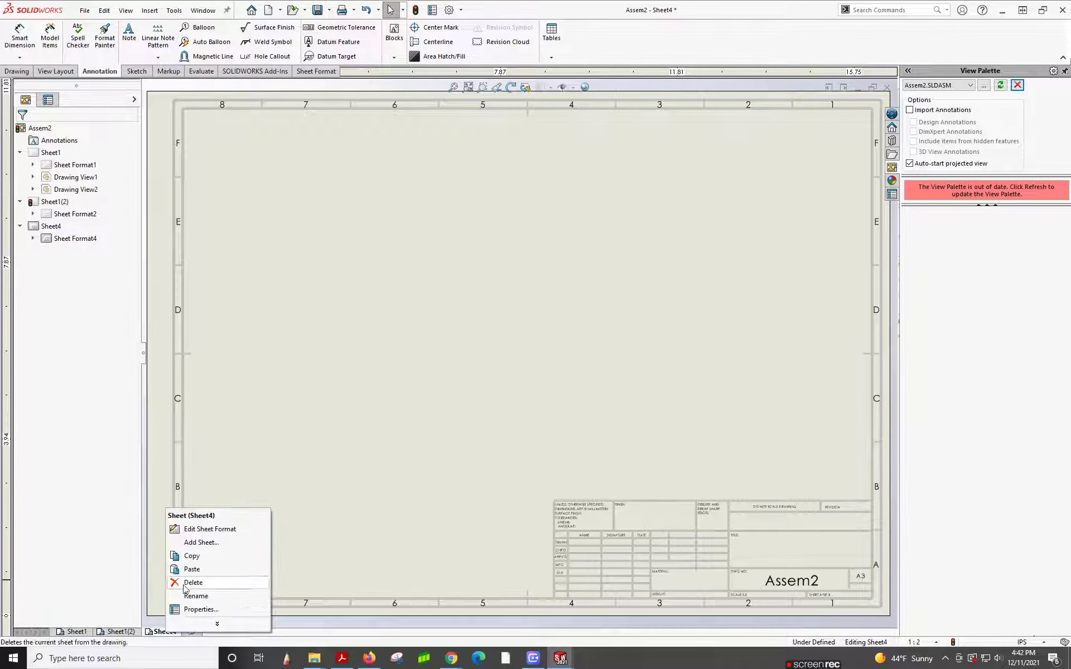
click(167, 585)
click(611, 289)
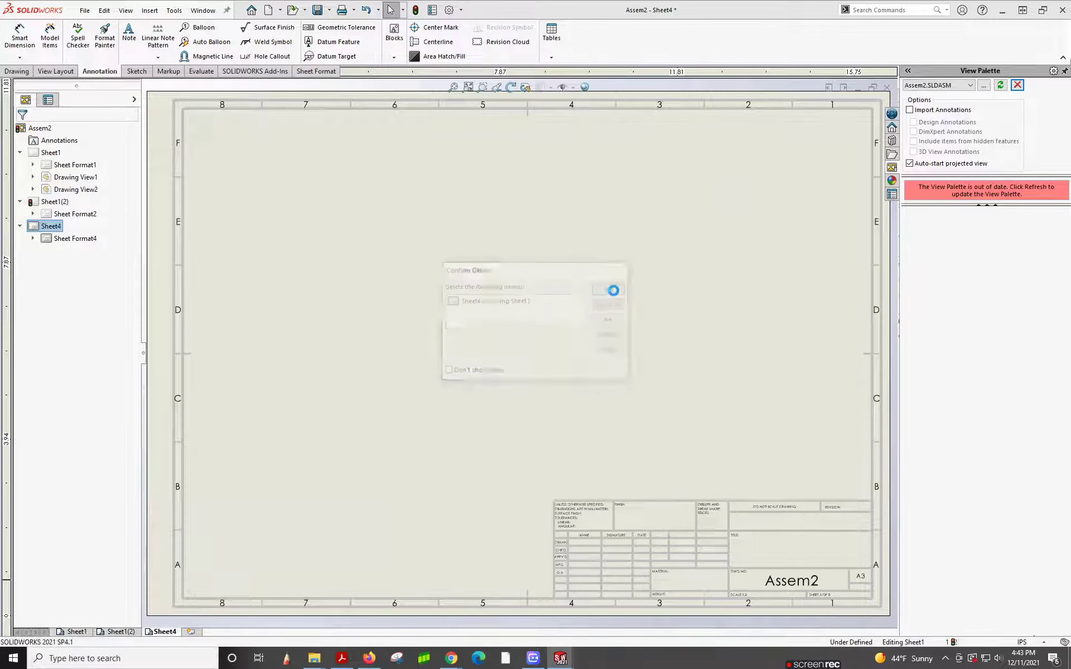
Paste the copied sheet three times, each with the After selected sheet option, and activate Sheet1(2).
right_click(109, 636)
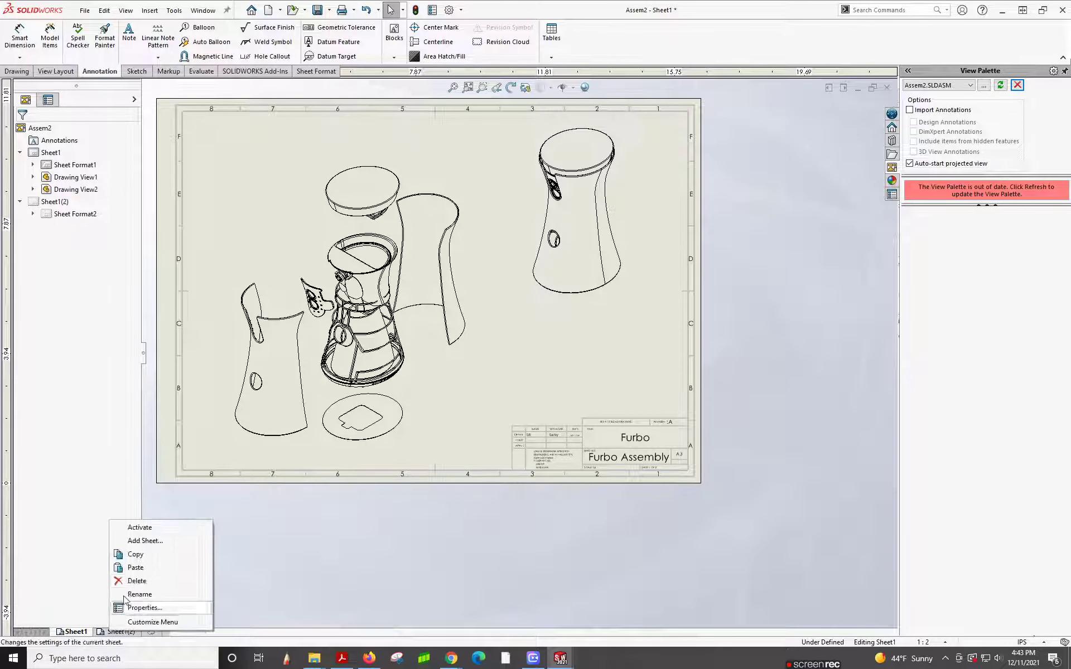
click(137, 567)
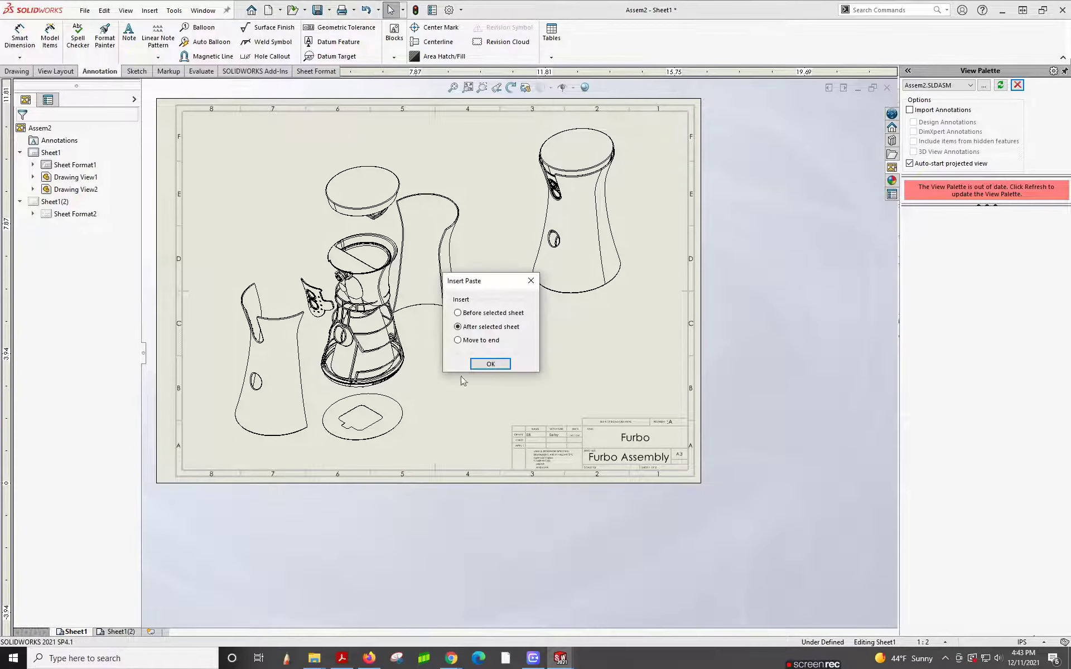
click(489, 366)
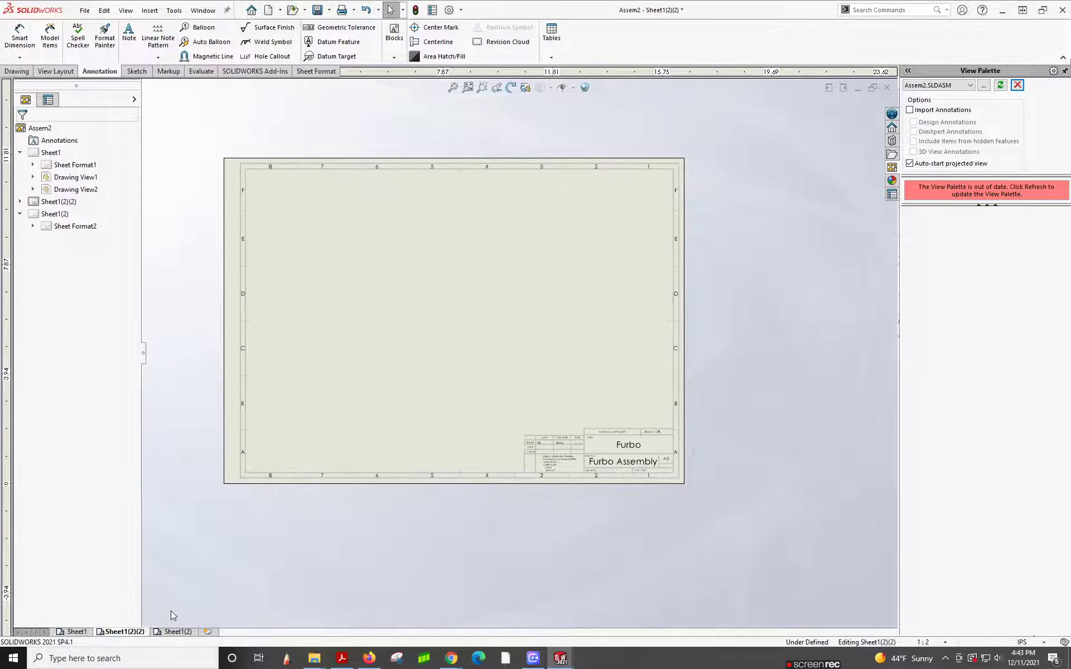
right_click(171, 635)
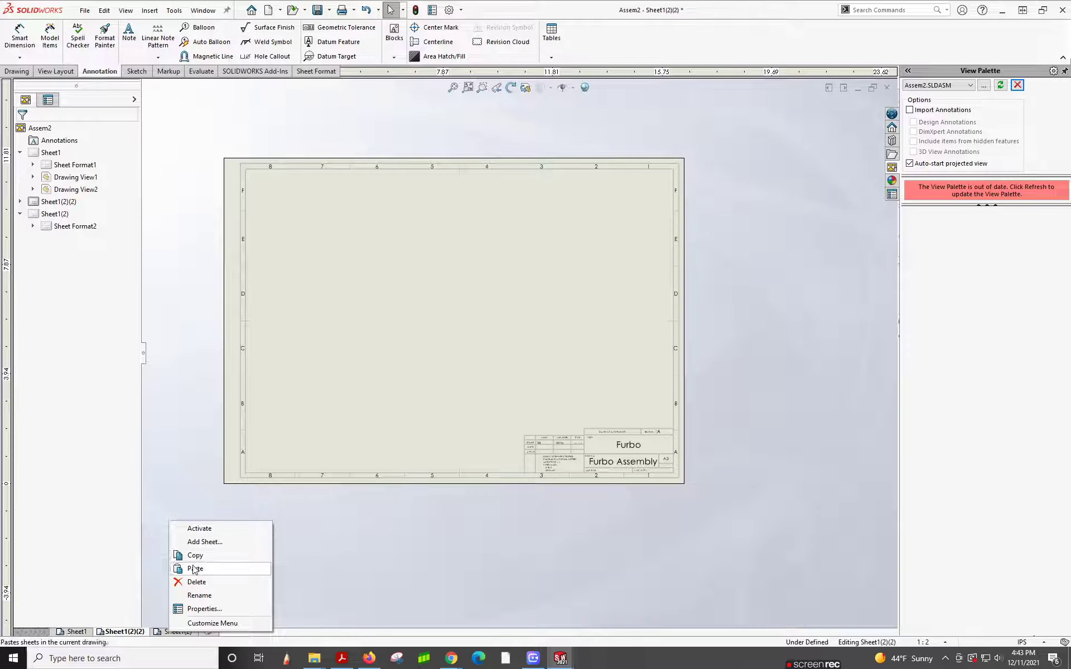
click(195, 570)
click(489, 365)
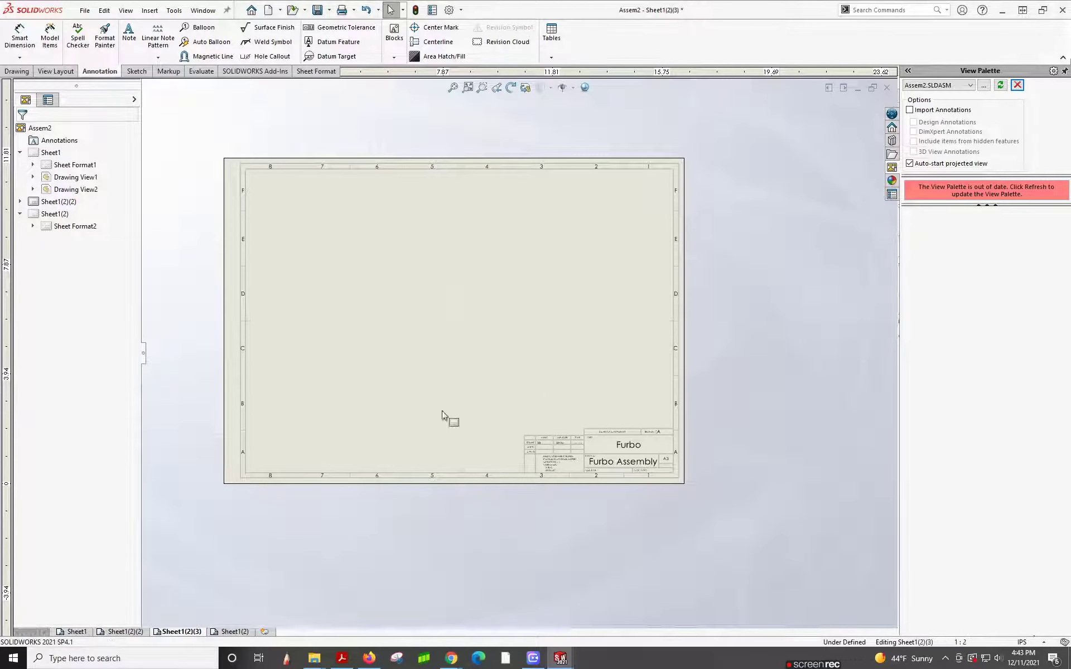
right_click(222, 635)
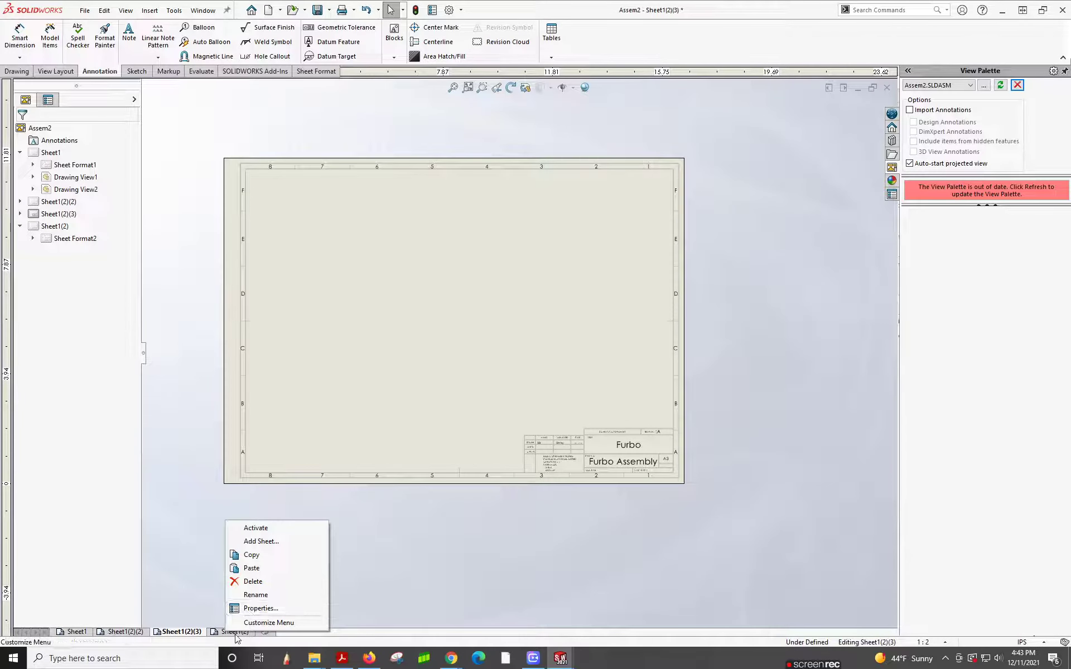
click(249, 570)
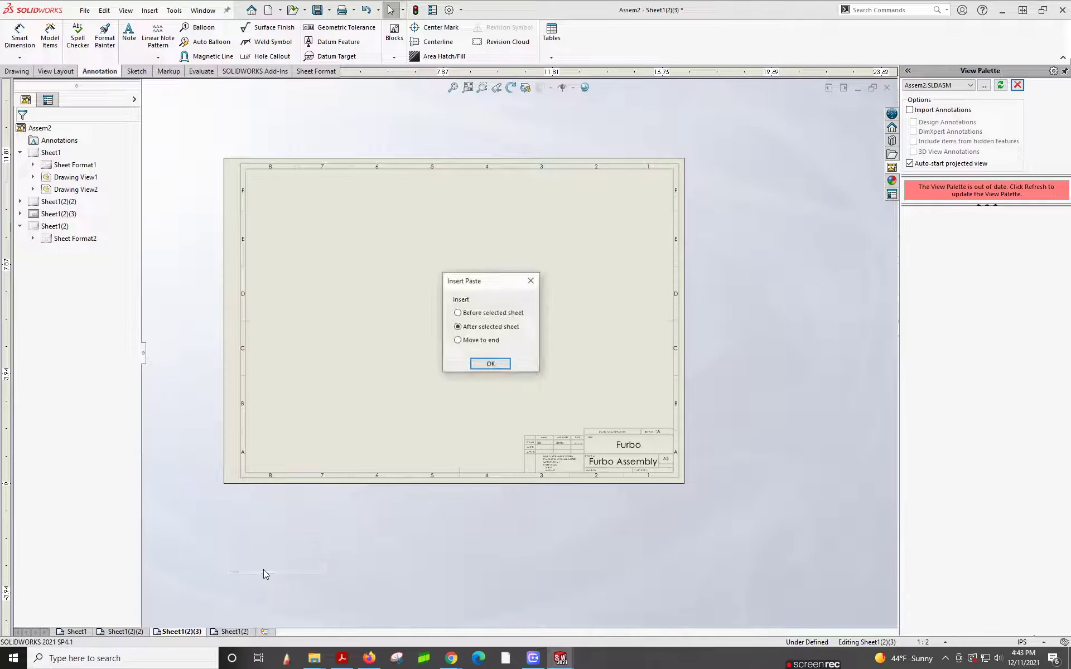
click(485, 365)
click(290, 633)
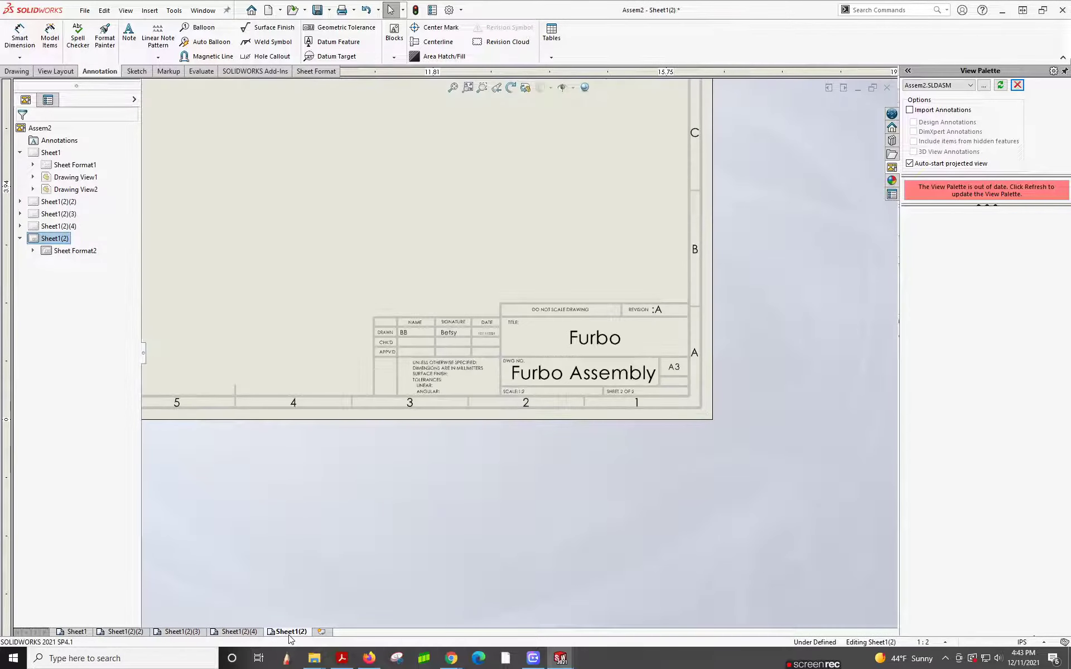
Check the title block sheet numbering on Sheet1(2)(4), Sheet1(2)(3), Sheet1(2)(2) and Sheet1.
click(246, 632)
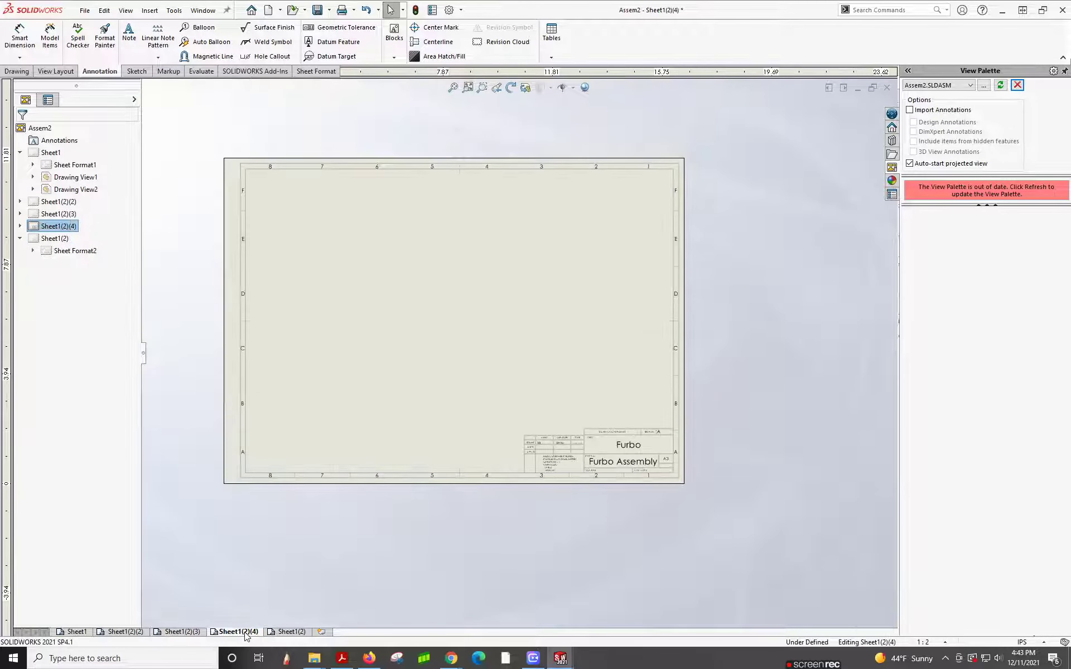
scroll(634, 485, down, 6)
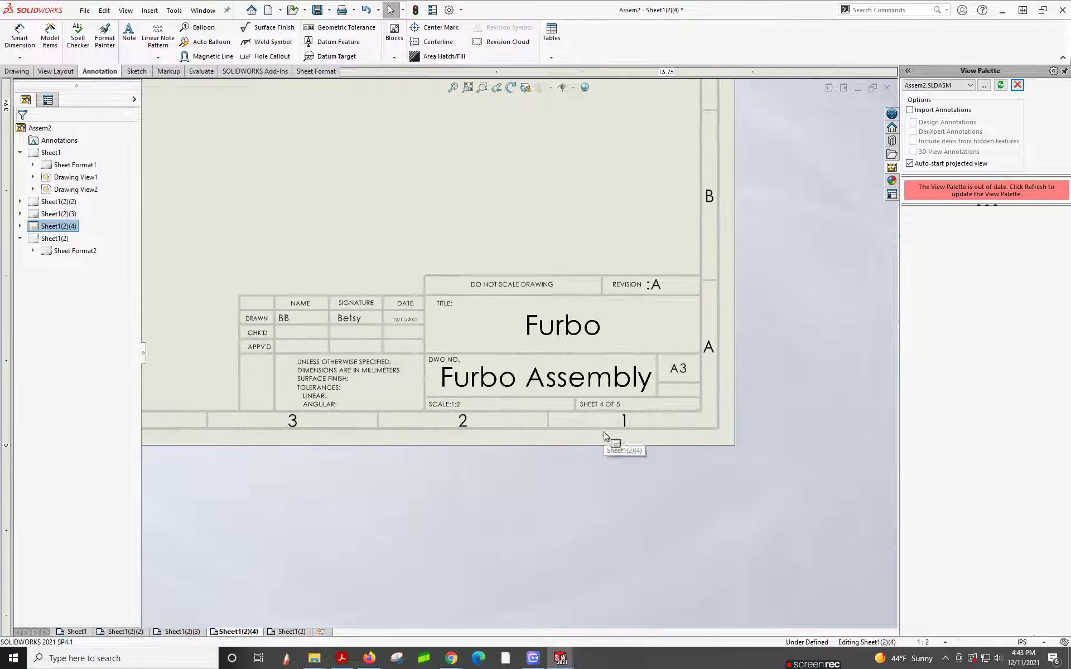
click(185, 632)
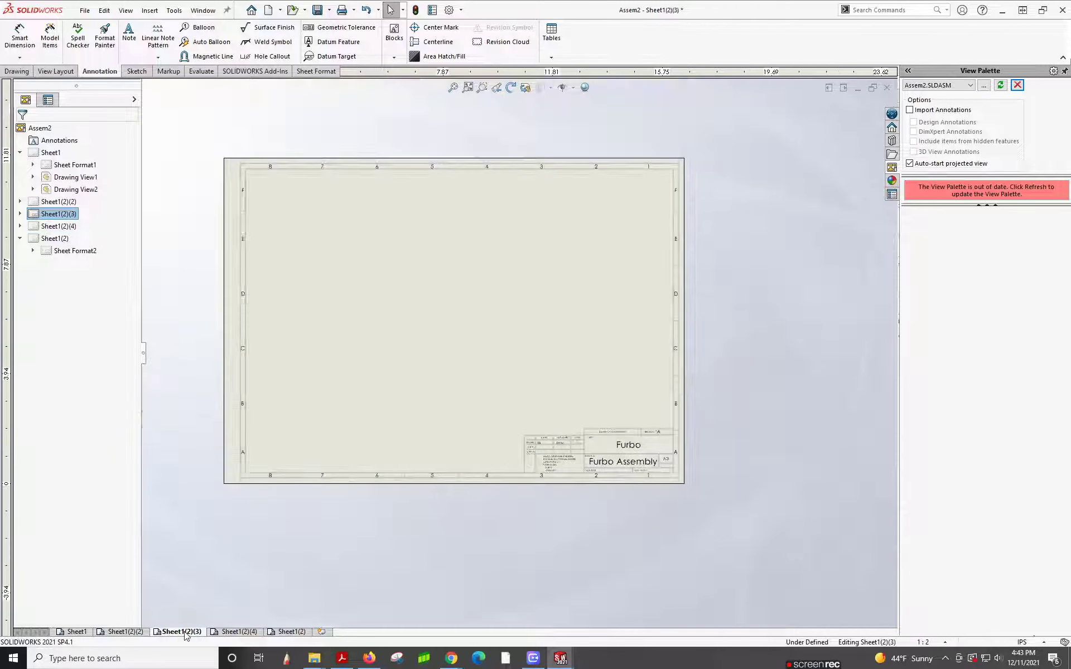
scroll(652, 490, down, 4)
scroll(552, 402, down, 3)
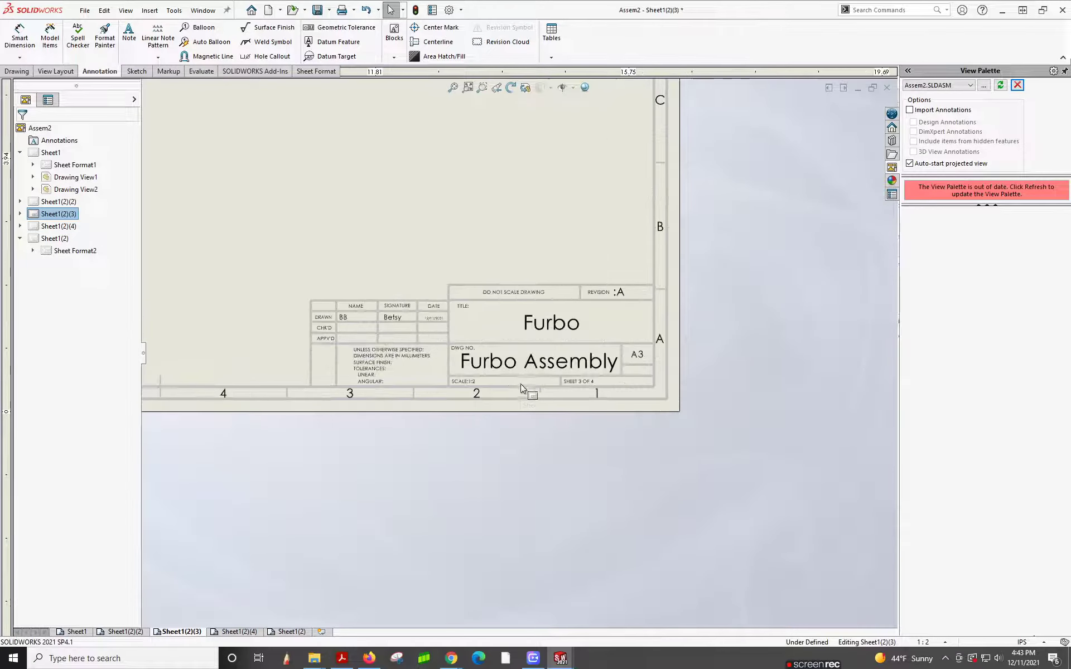
click(124, 632)
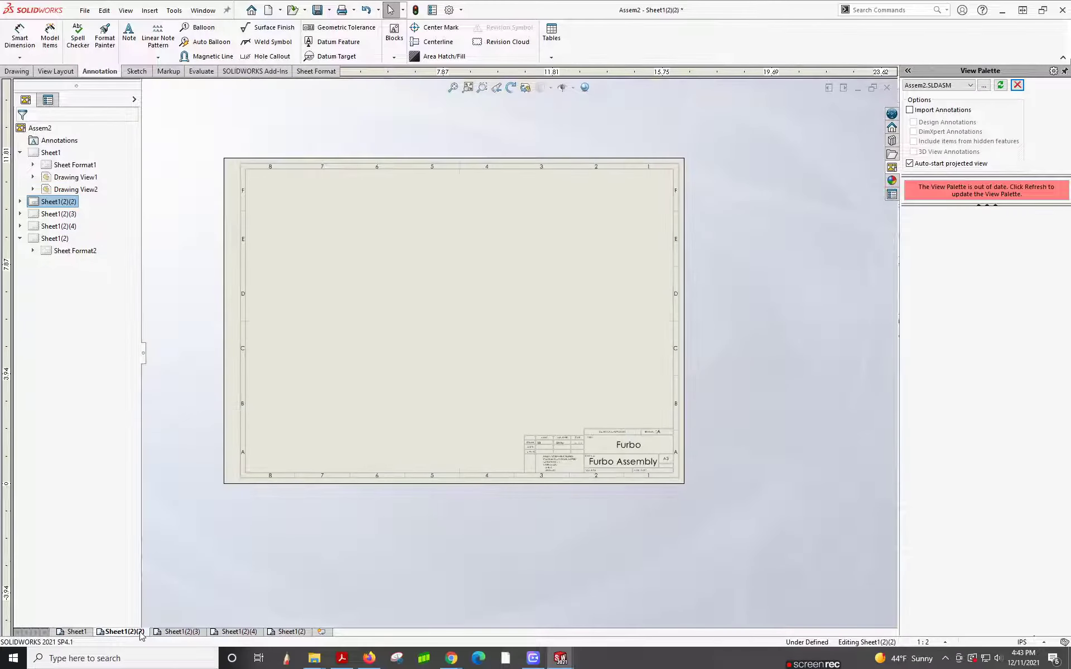
scroll(662, 455, down, 5)
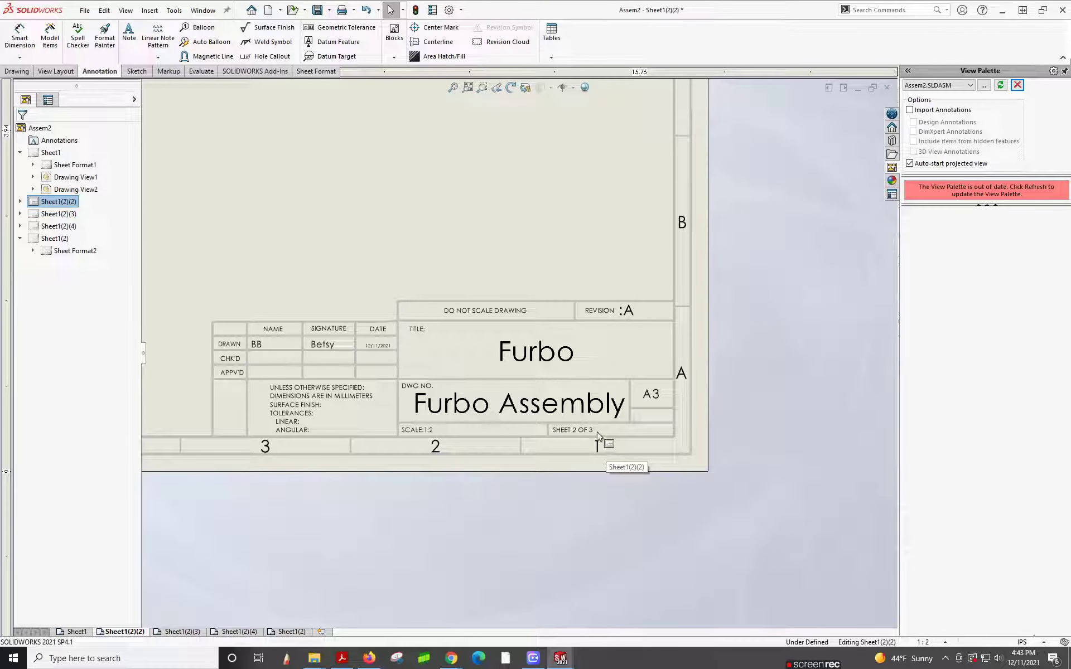
click(72, 632)
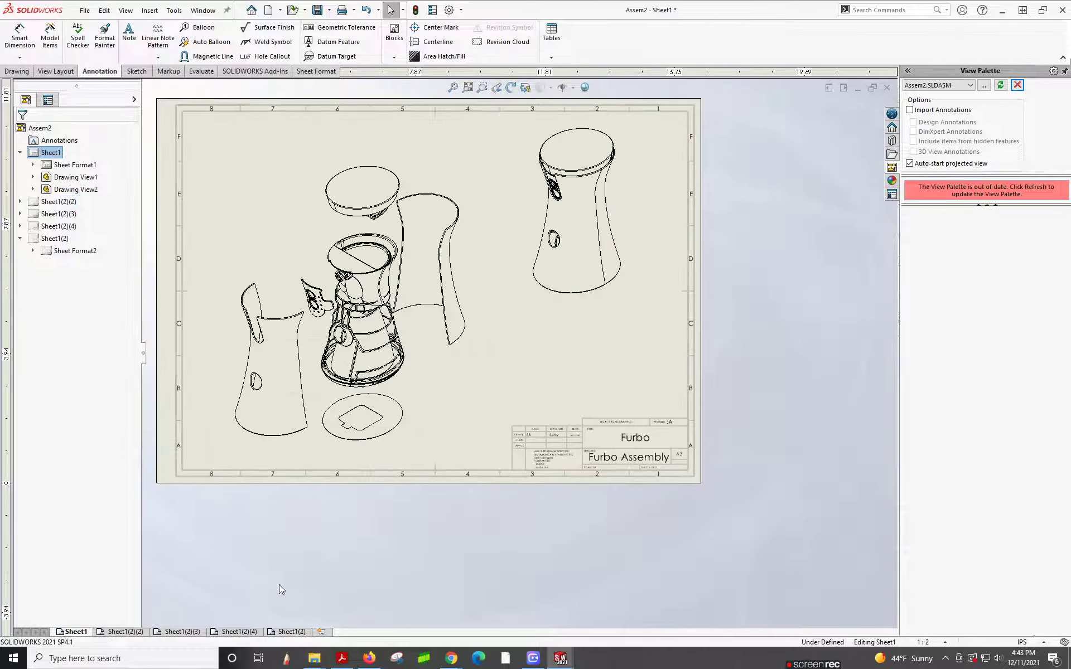
scroll(615, 454, down, 5)
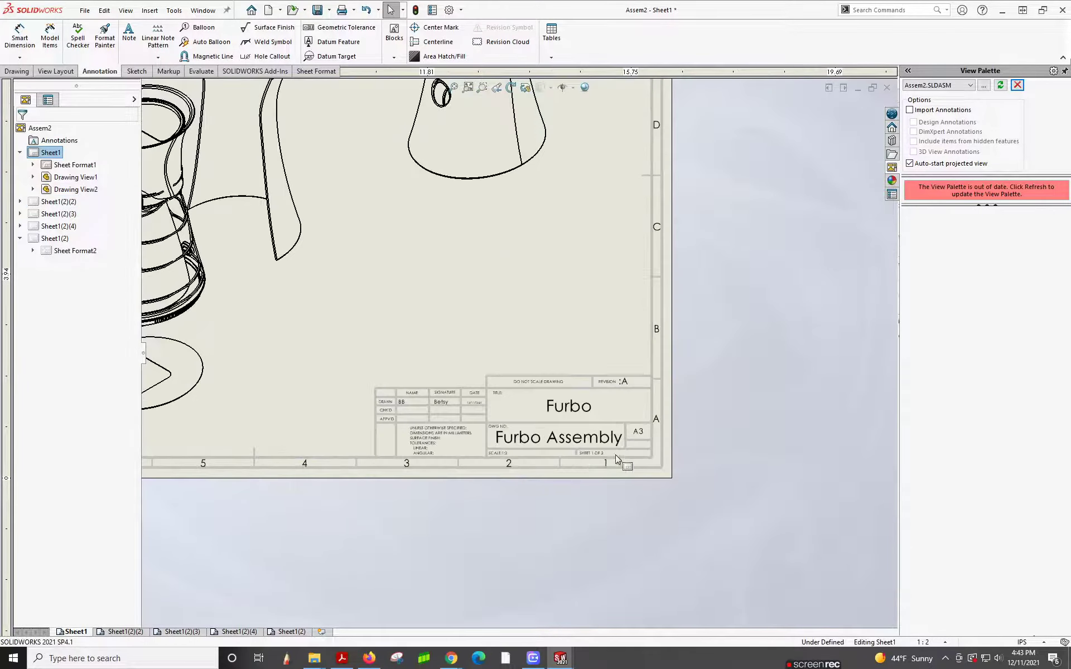
Return to Sheet1(2), turn on Import Annotations for the Assem2.SLDASM views and refresh the View Palette.
click(233, 632)
click(287, 632)
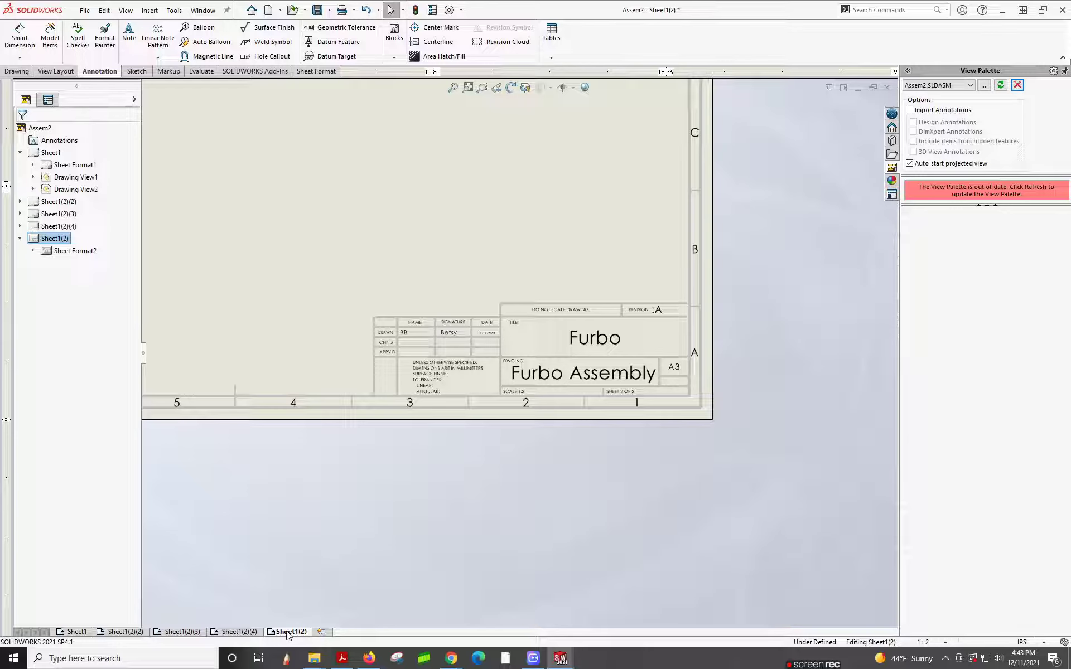
click(911, 110)
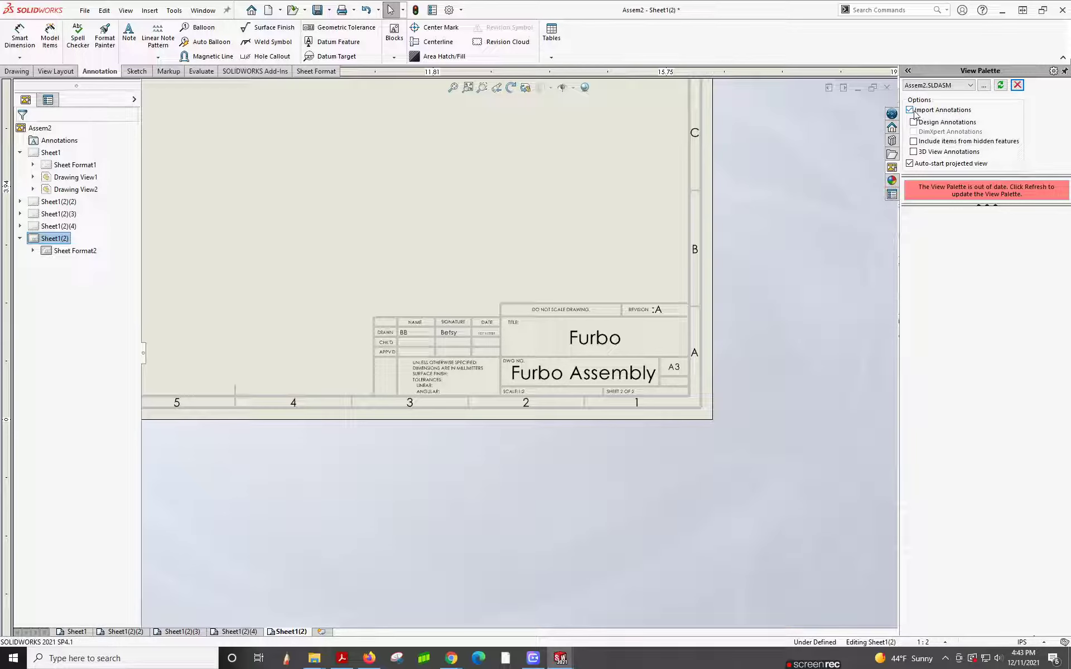
click(1000, 85)
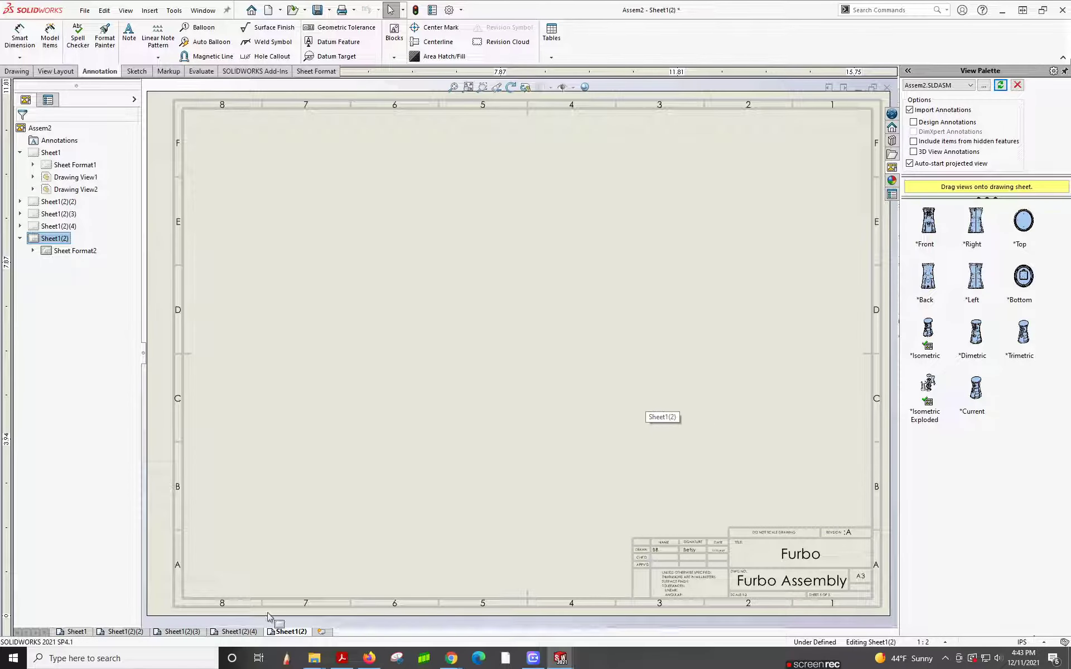
Paste a copy of the blank titled sheet after Sheet1(2), using the After selected sheet option.
click(214, 632)
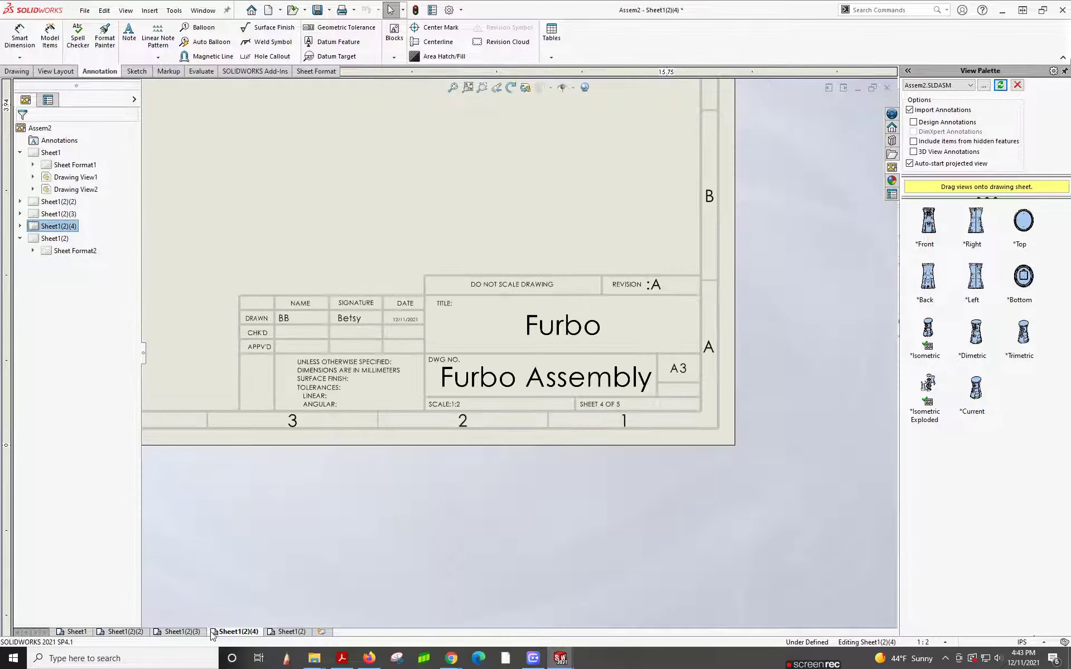
click(178, 632)
click(126, 632)
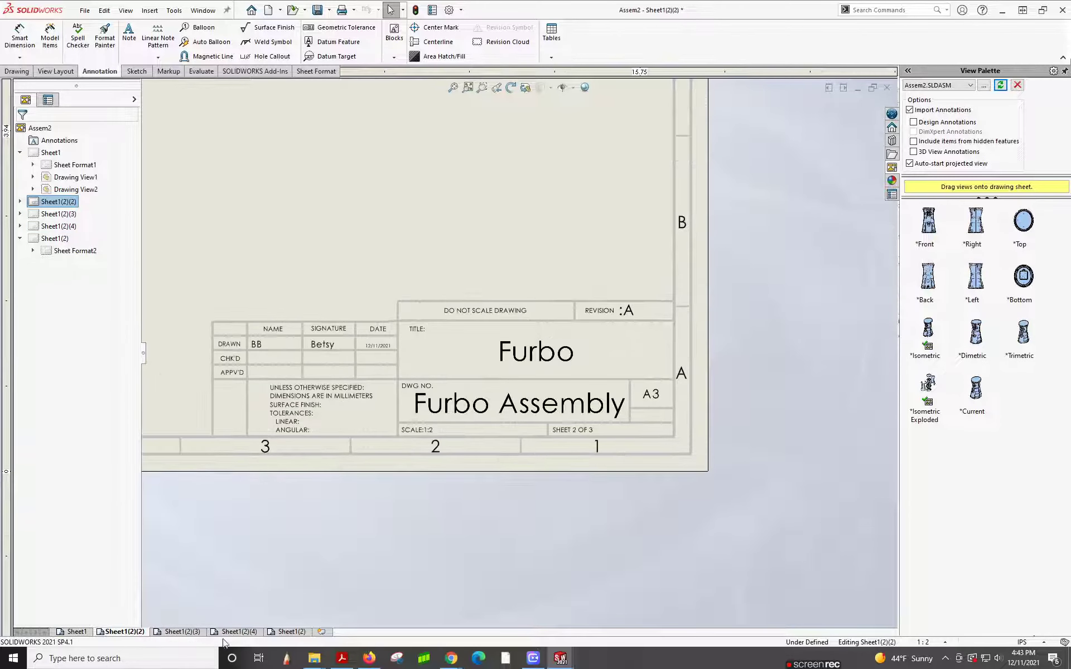
click(296, 633)
right_click(293, 633)
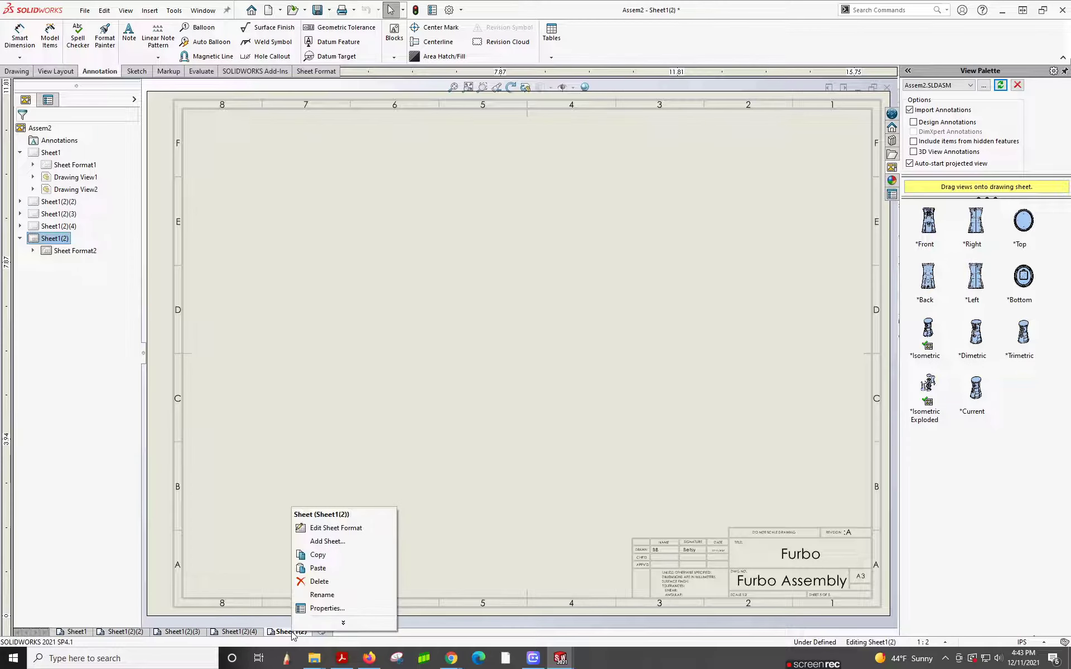
click(323, 570)
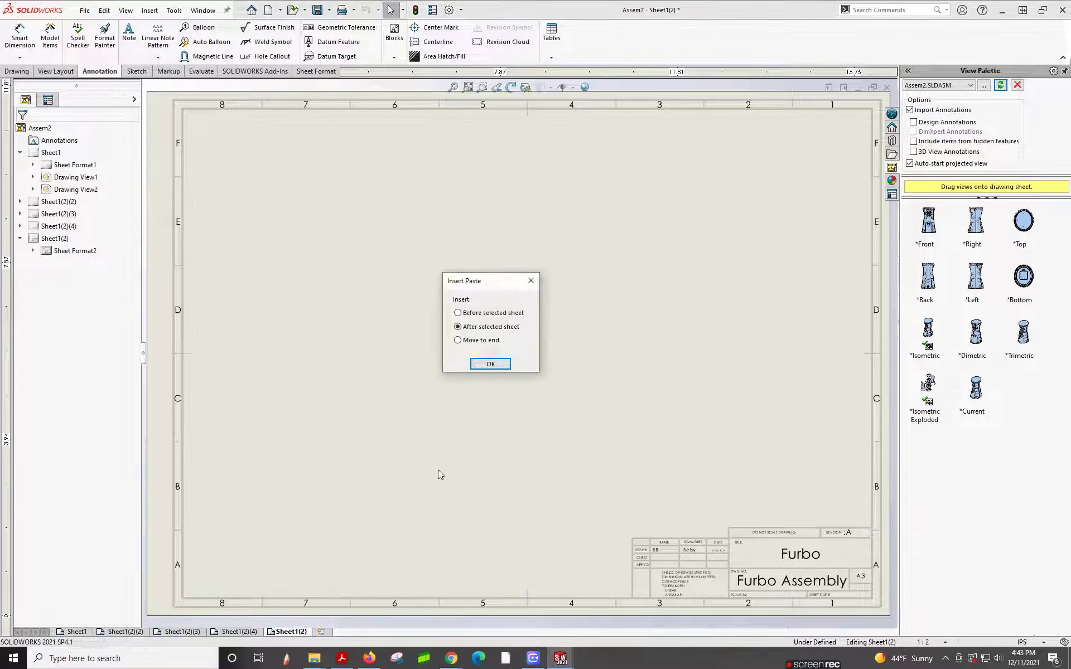
click(489, 364)
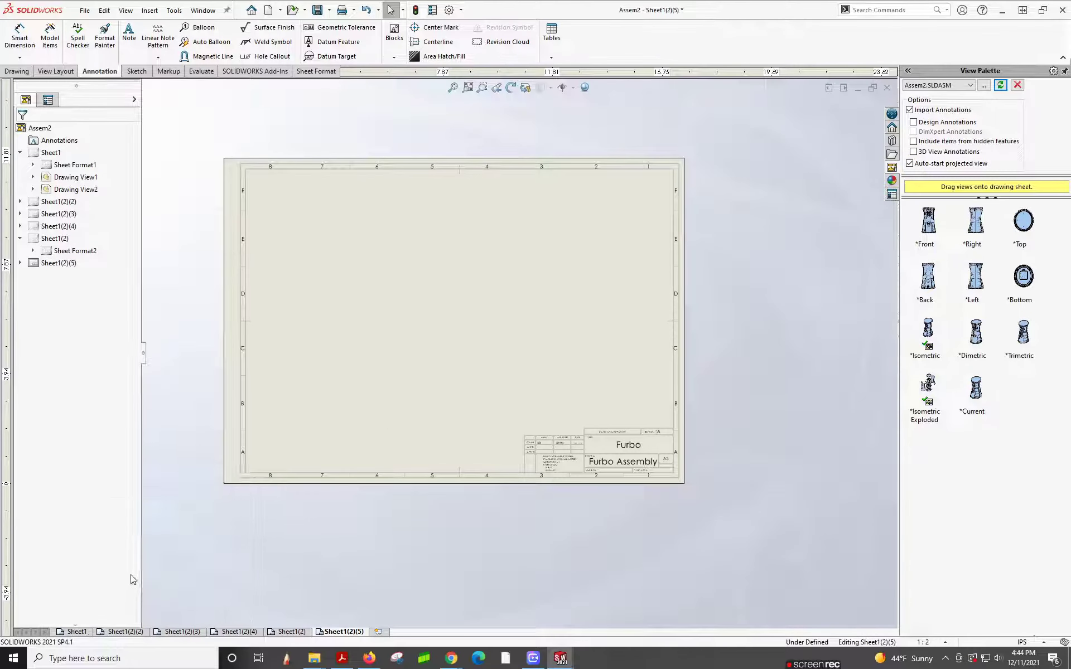
Paste another copy of the blank titled sheet directly after Sheet1(2)(2) and check the sheet number in its title block.
click(75, 632)
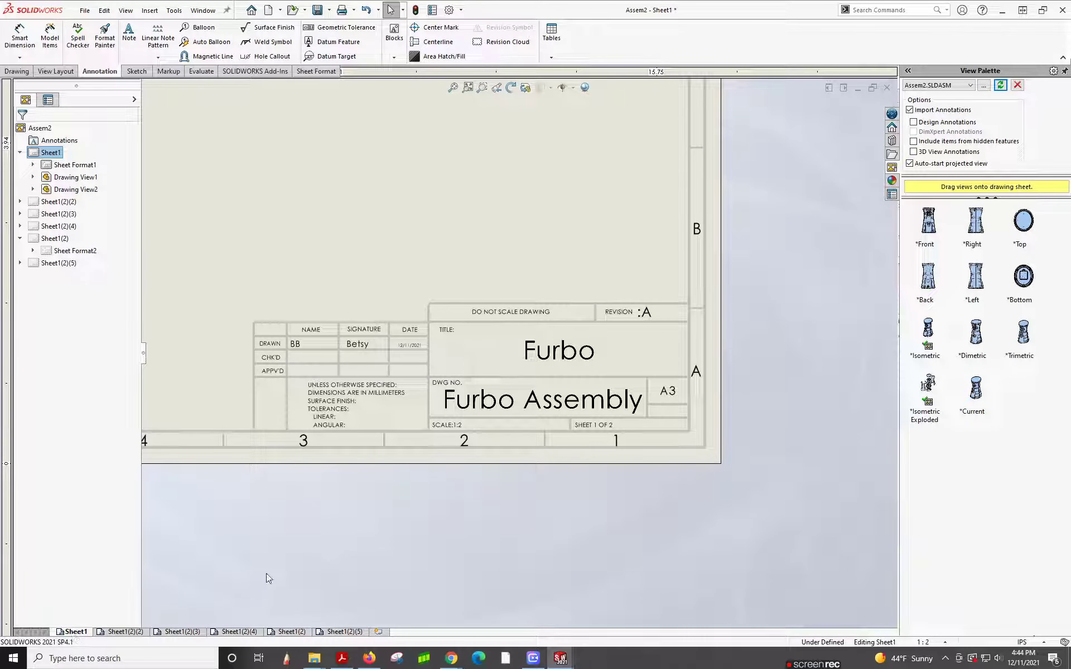
scroll(343, 477, up, 7)
scroll(383, 277, down, 3)
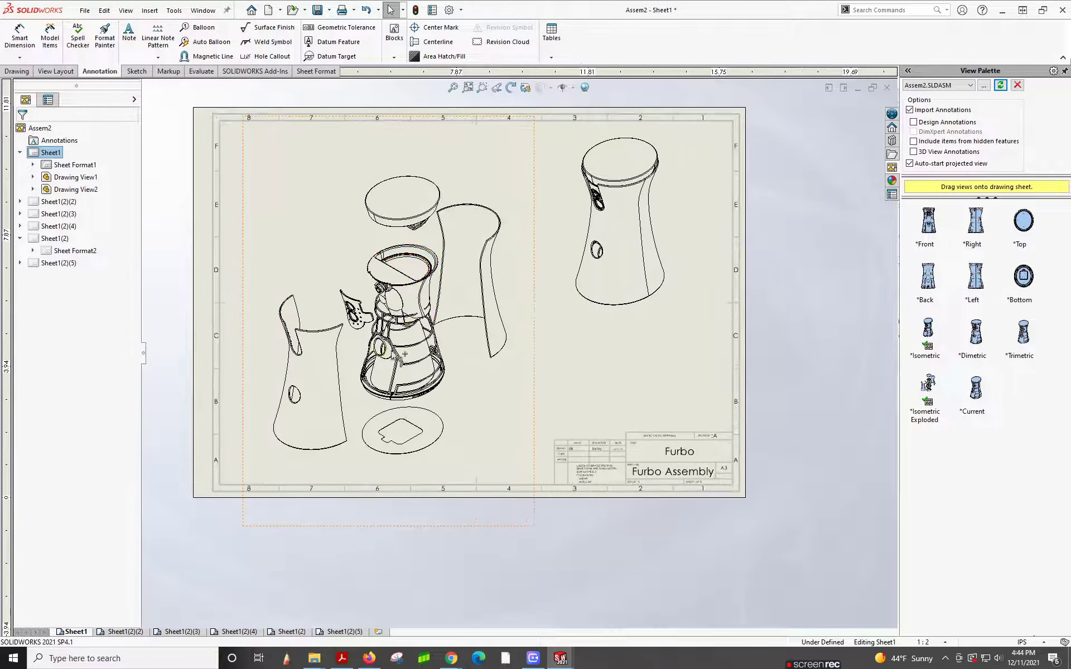
click(124, 632)
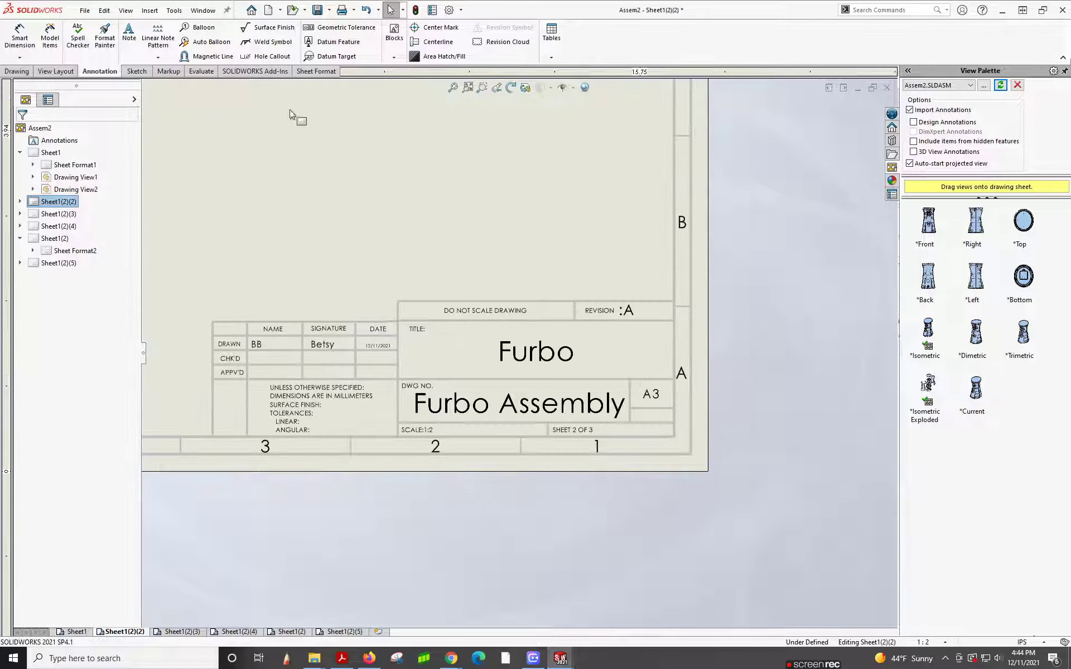
scroll(329, 263, up, 6)
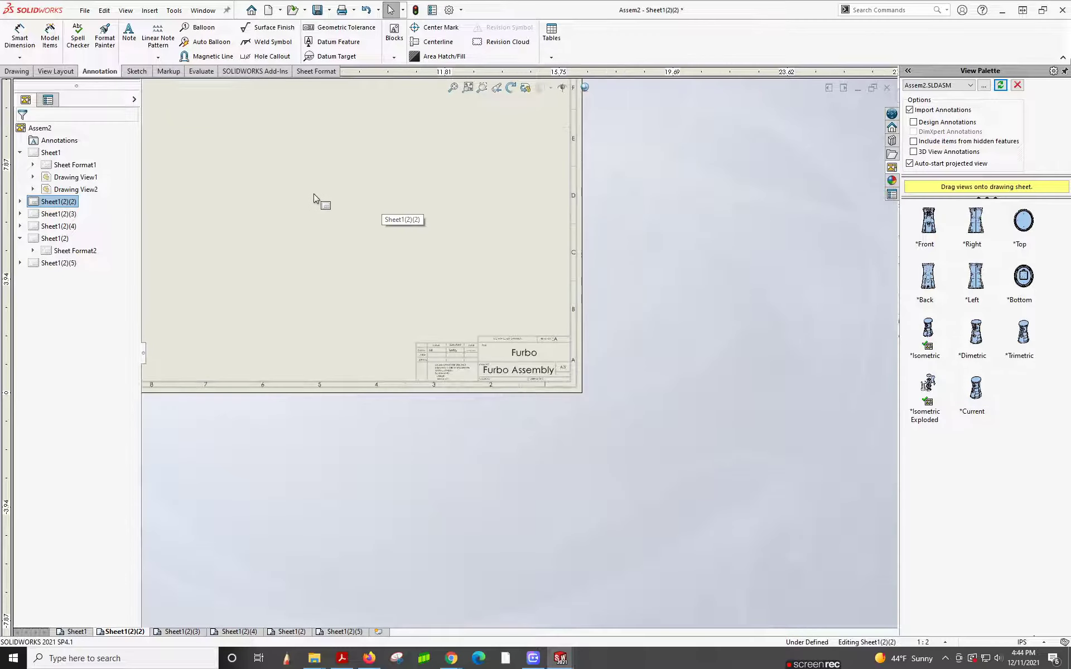
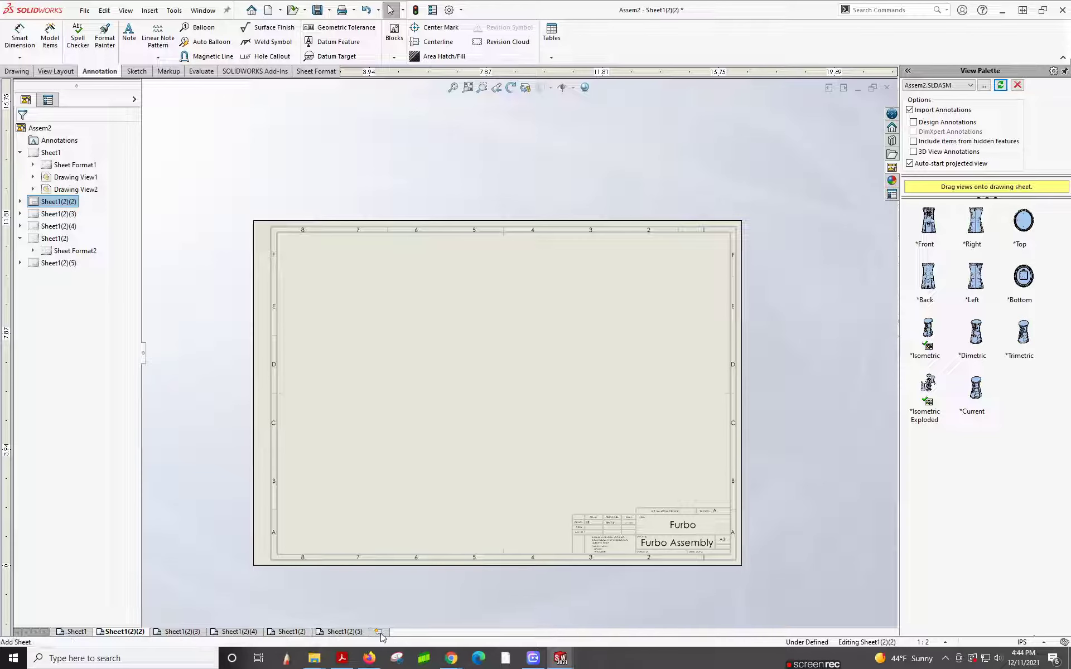
right_click(355, 633)
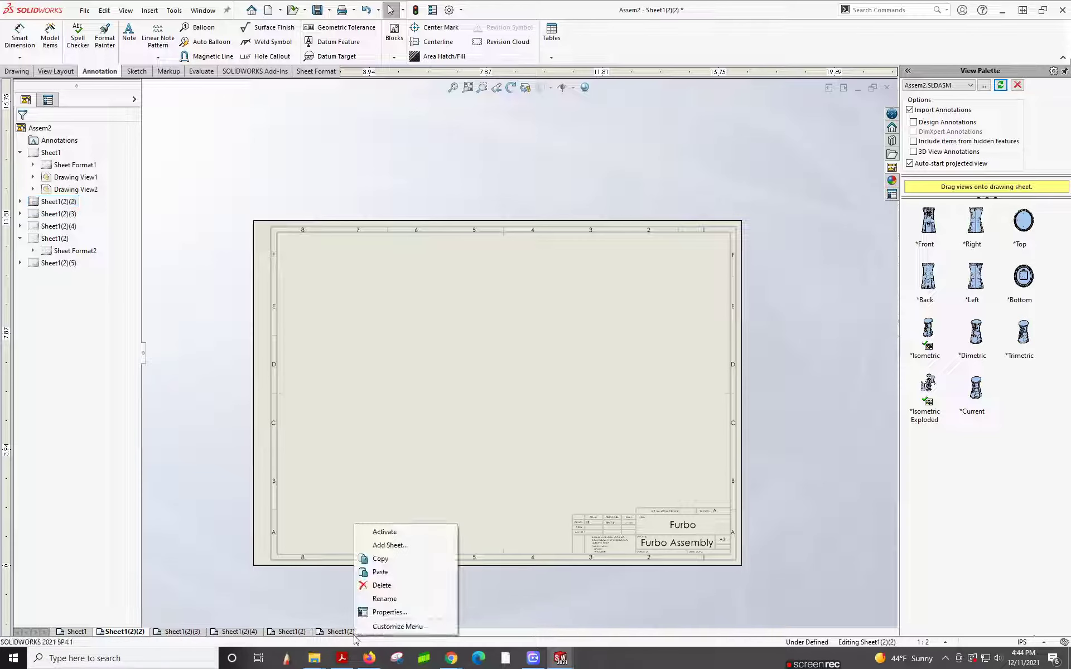
click(389, 572)
click(490, 364)
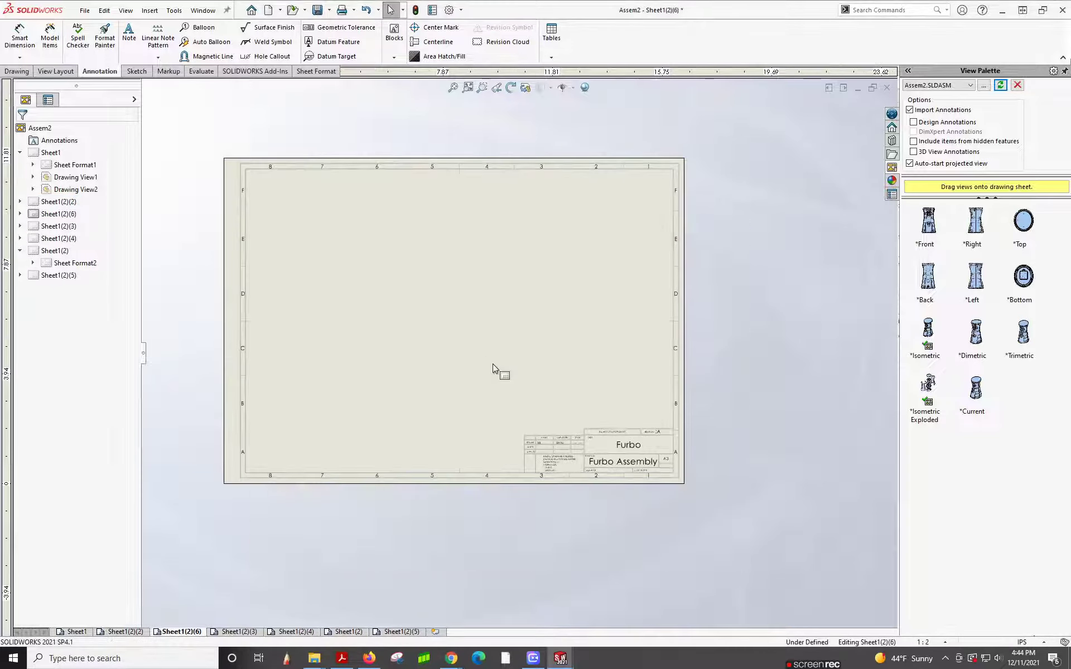
scroll(616, 445, down, 5)
scroll(613, 444, up, 6)
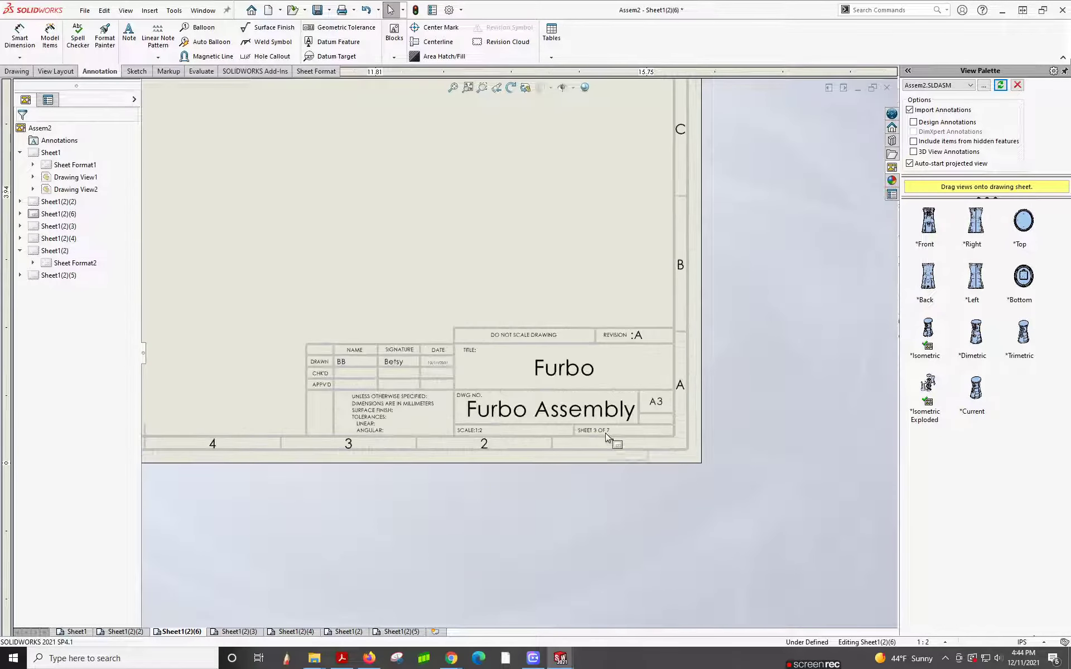
scroll(326, 202, down, 4)
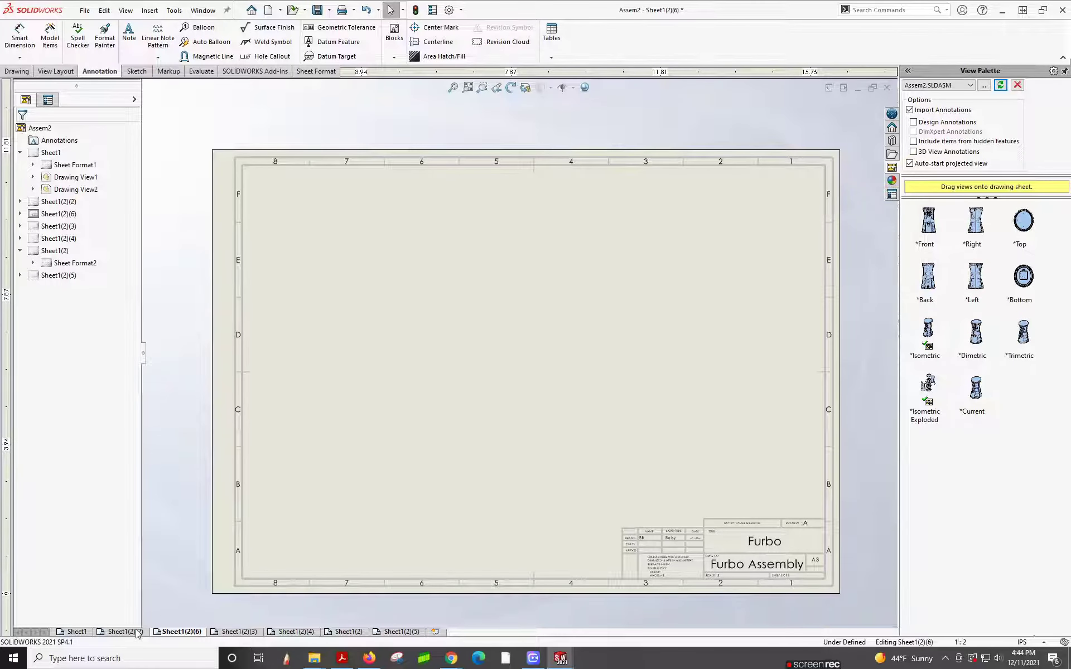
Set the display style of the assembled isometric view on Sheet1 to Shaded With Edges.
click(76, 631)
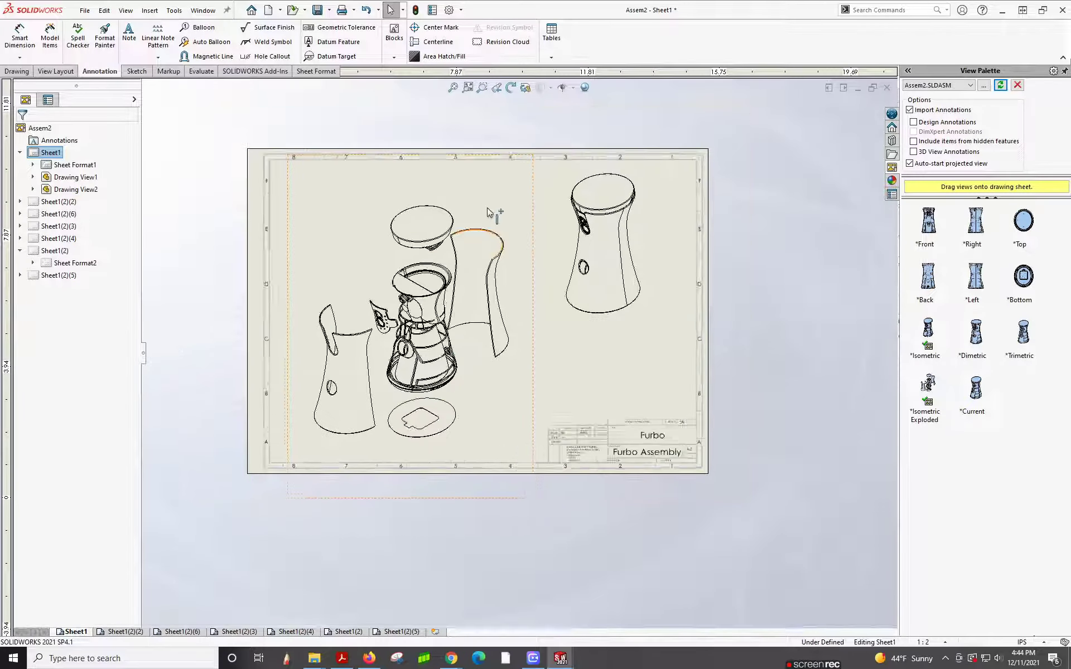
click(625, 259)
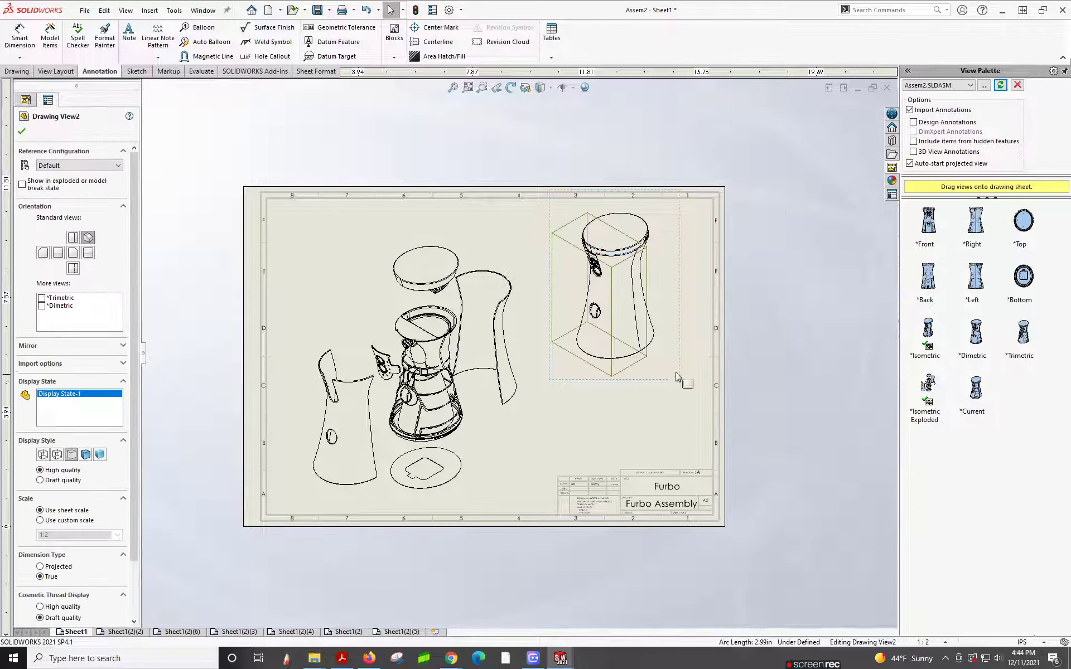
click(86, 454)
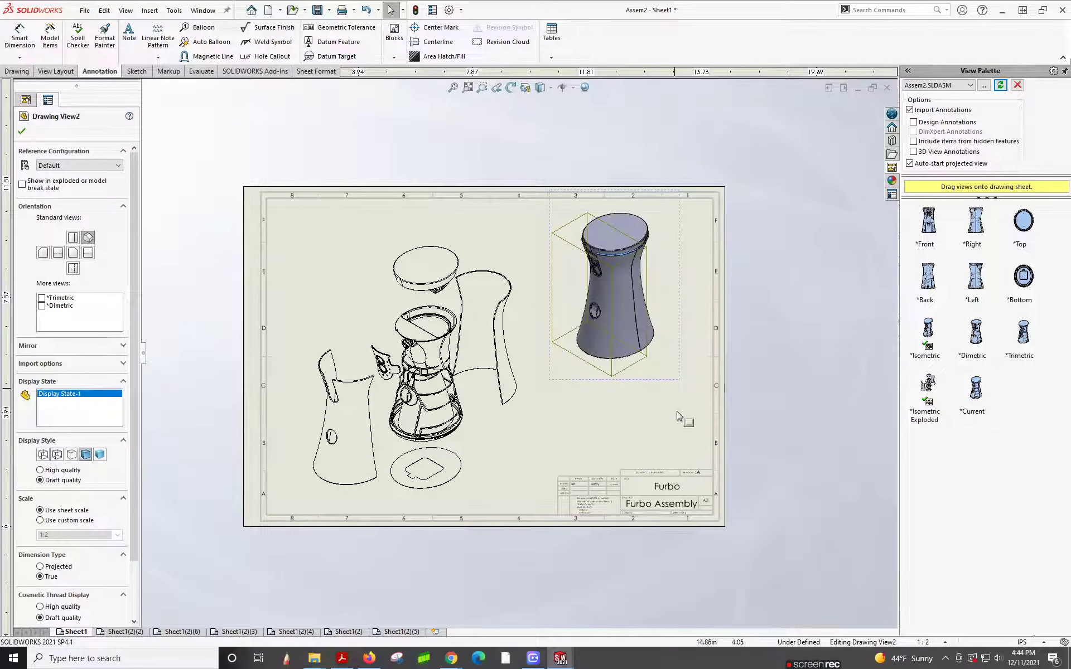
click(685, 427)
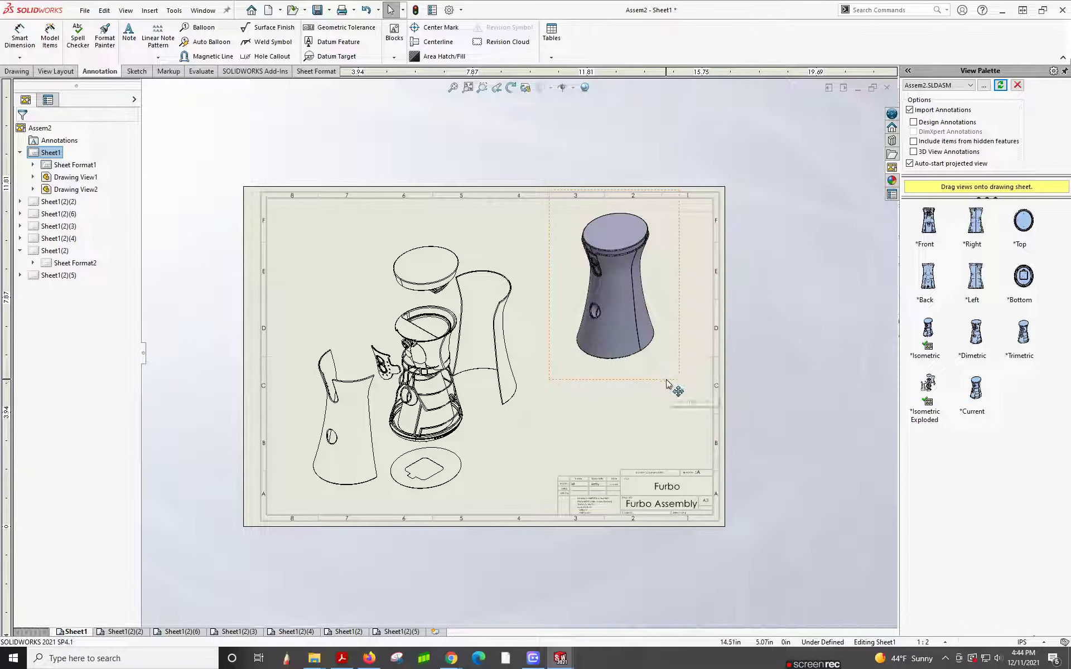
Reposition the views on Sheet1, moving the shaded assembly view down the sheet and the exploded view slightly left.
drag(676, 385, 677, 427)
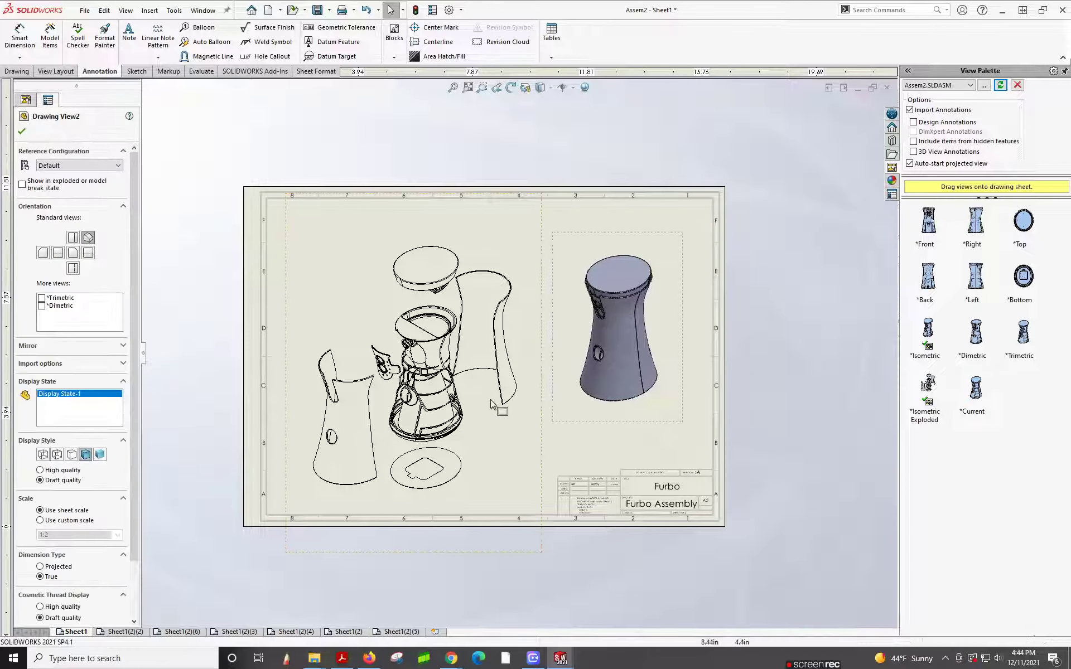
click(506, 398)
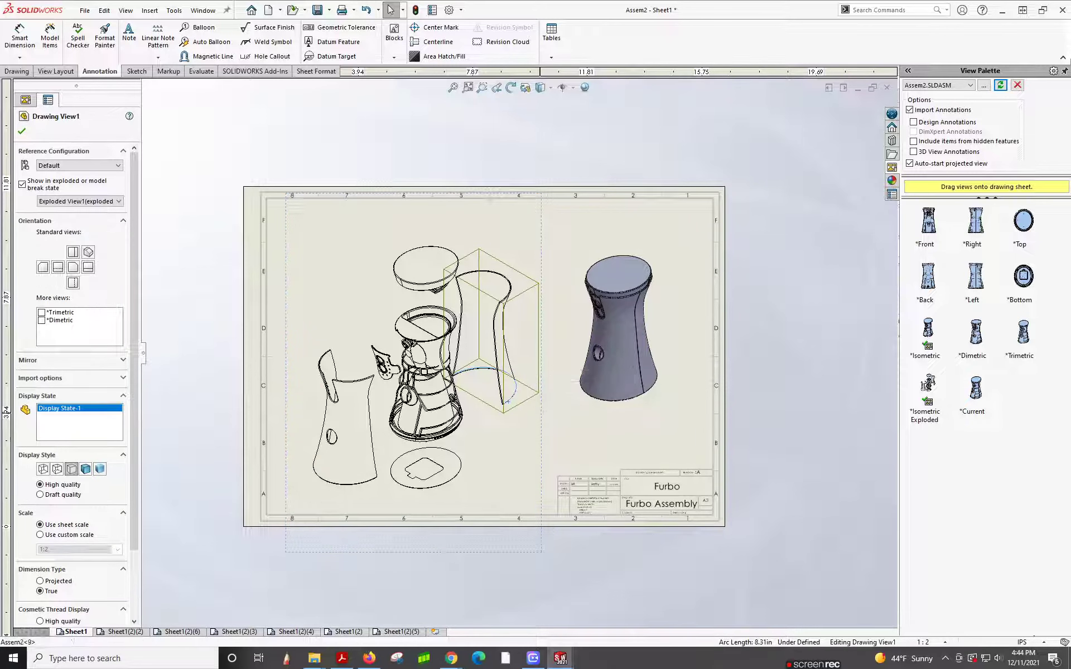
click(542, 425)
click(541, 426)
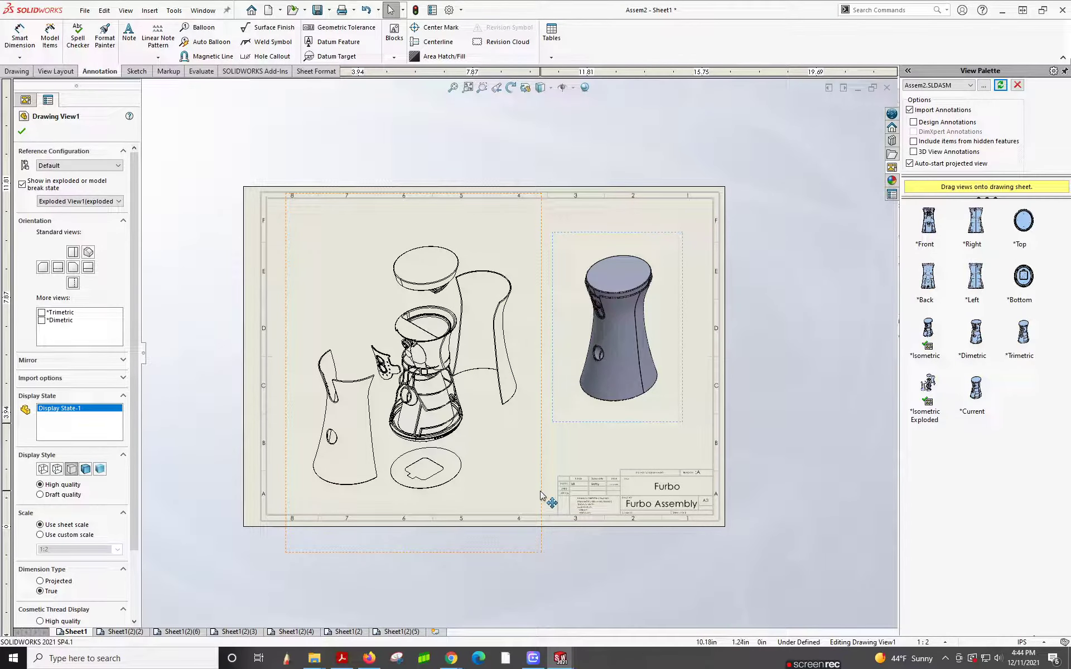
drag(541, 495, 521, 494)
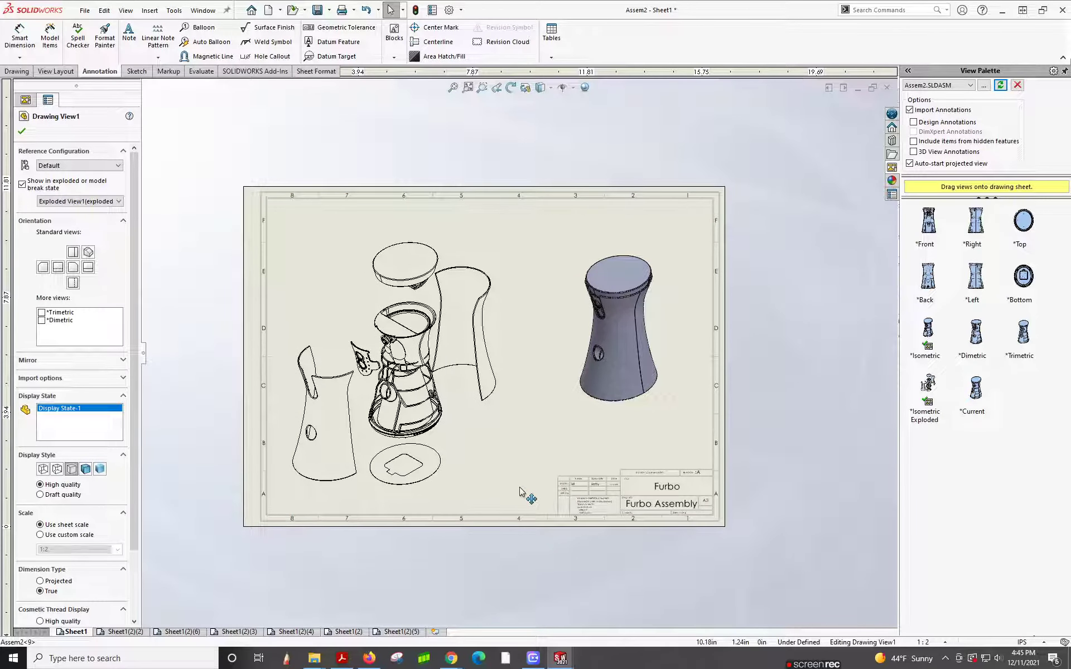
click(641, 421)
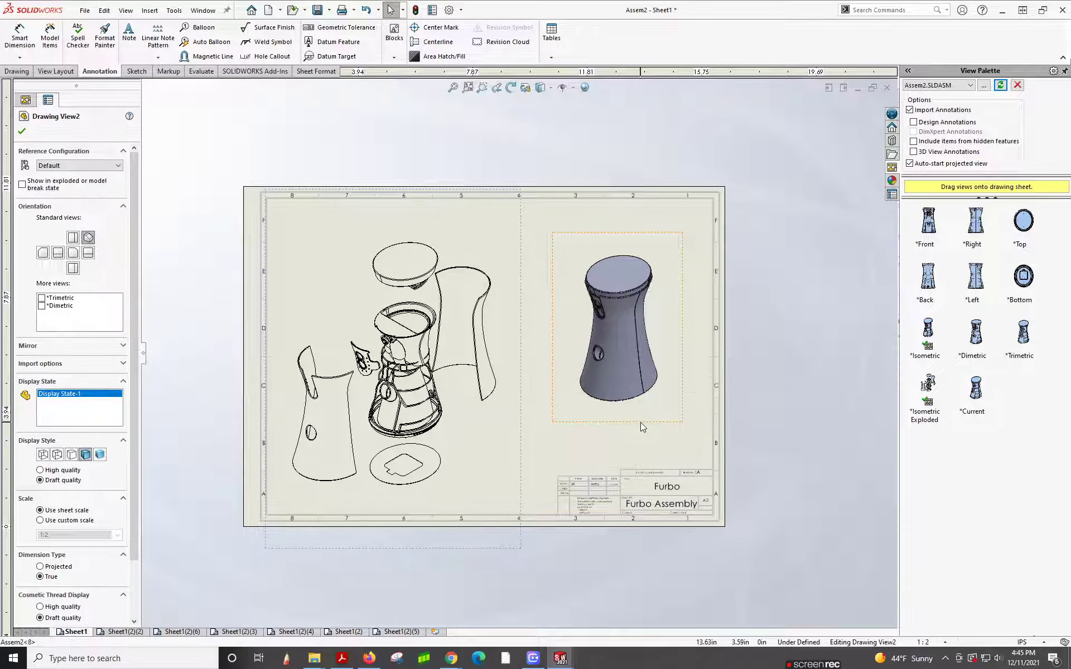
drag(640, 423, 640, 436)
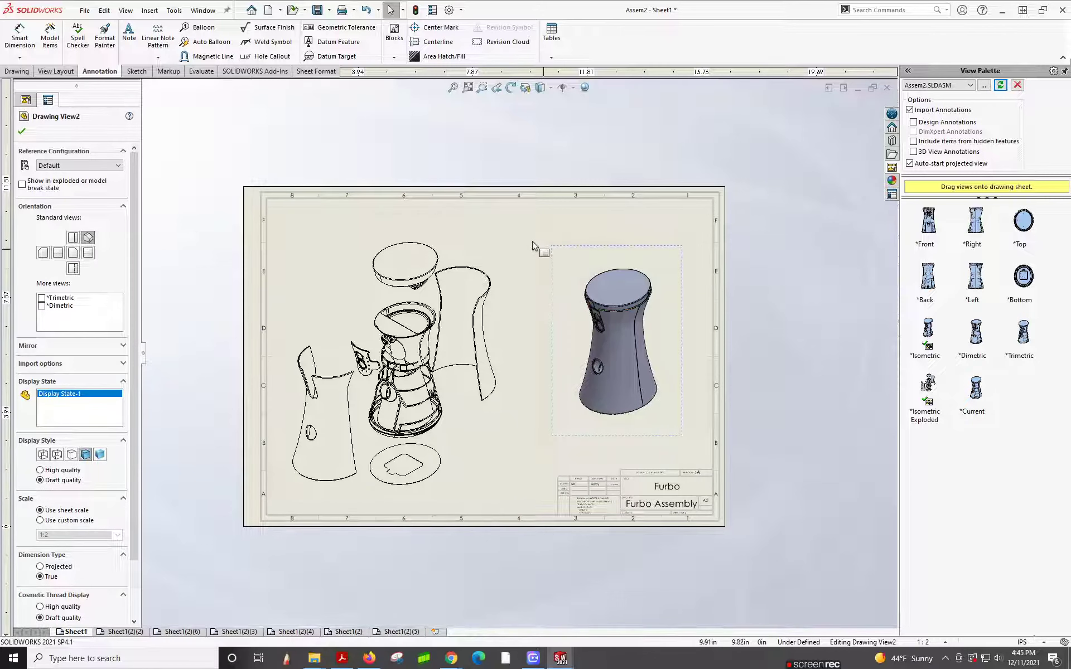
Insert a top-level Bill of Materials from the exploded view using the bom-standard template and place it in the sheet's upper-right corner.
click(558, 237)
click(559, 44)
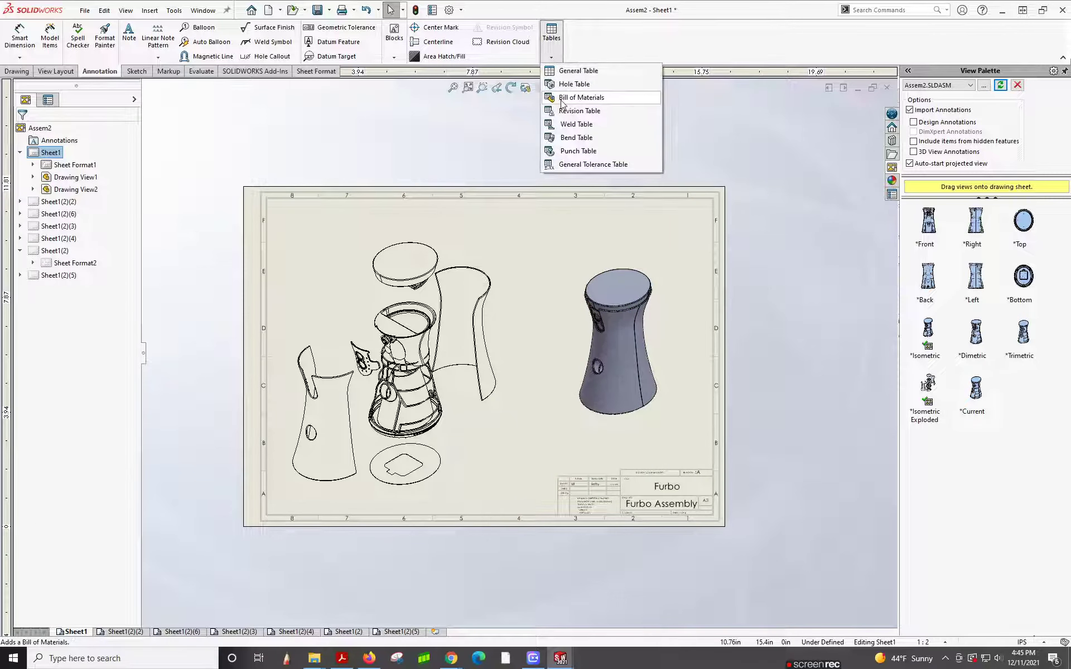
click(562, 99)
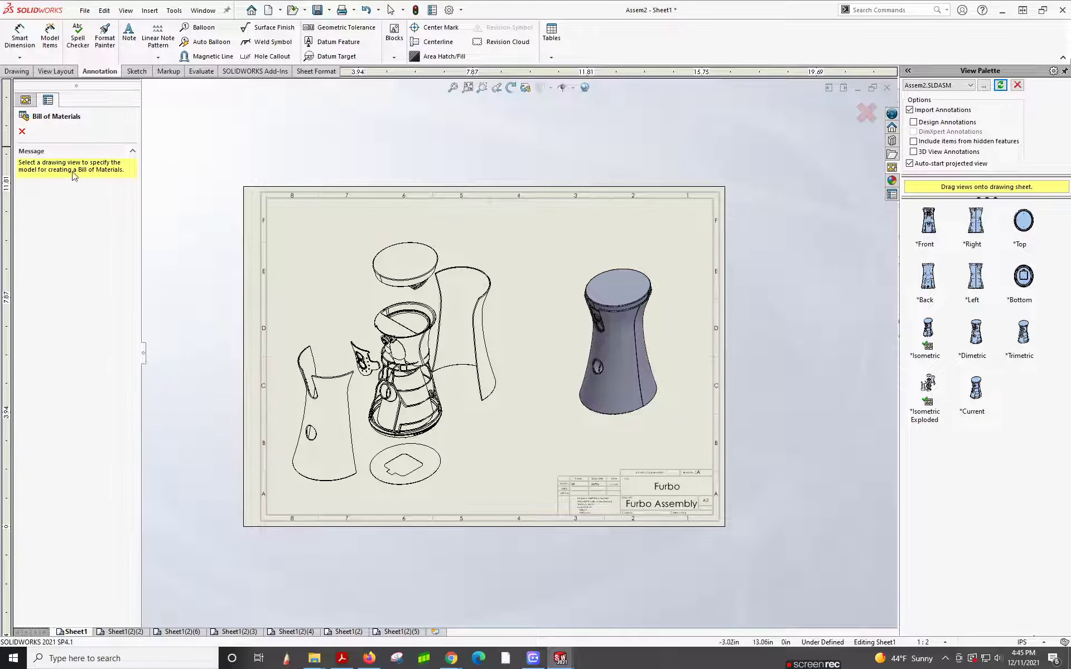
click(436, 306)
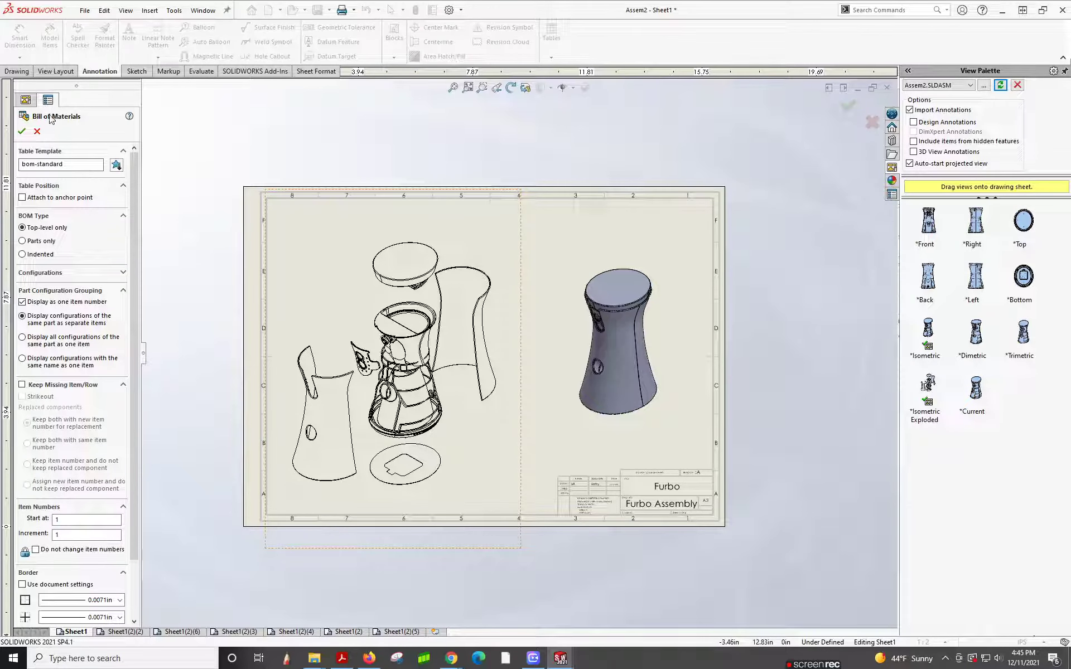
click(515, 197)
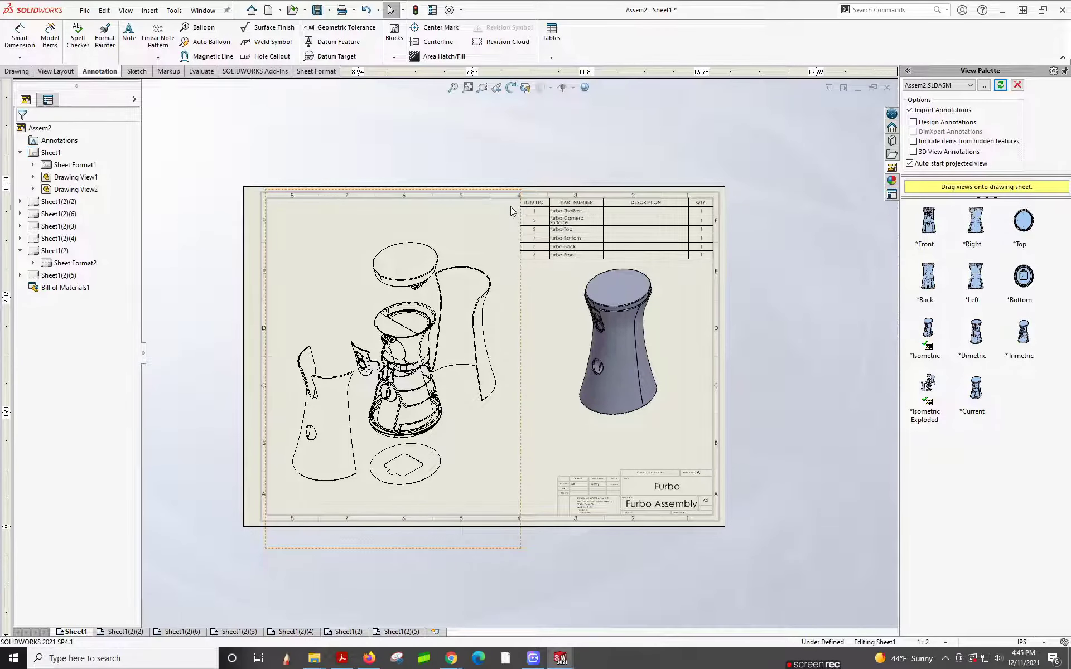
Enter "32 parts" as the description of furbo-TheRest in the Bill of Materials, keeping the link to the model property.
scroll(568, 224, down, 1)
scroll(569, 225, down, 1)
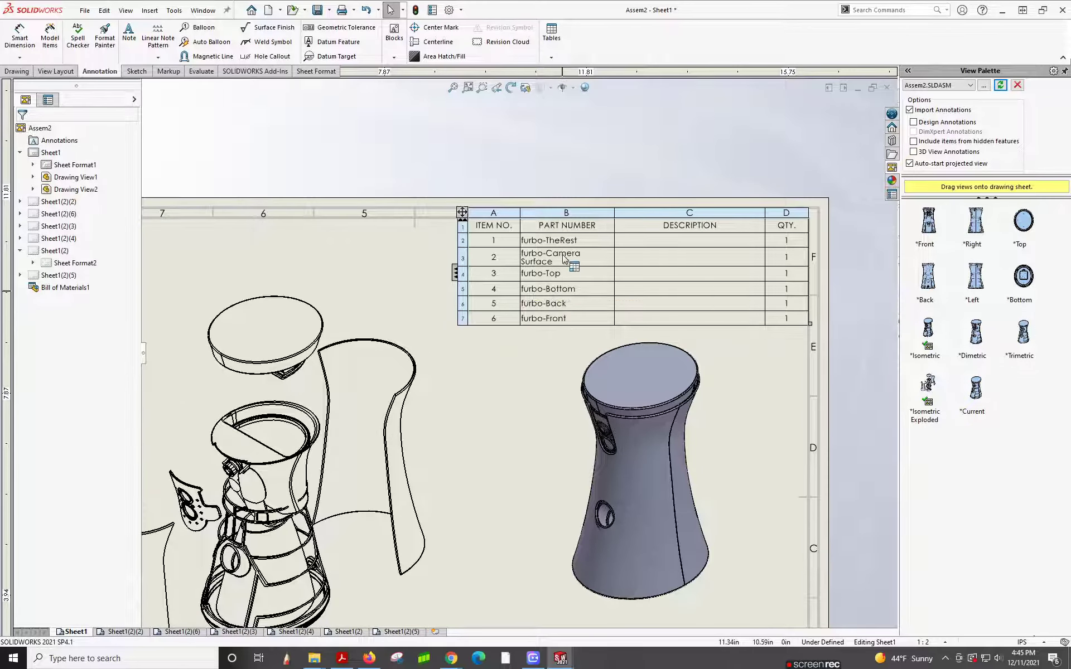
click(669, 242)
double_click(667, 240)
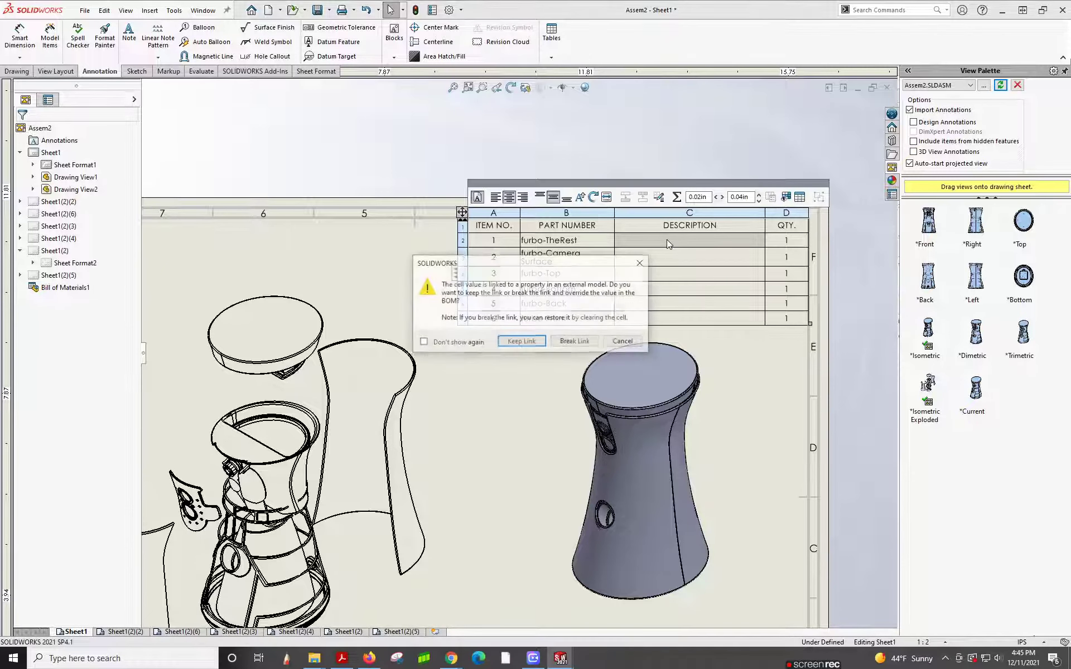
click(522, 342)
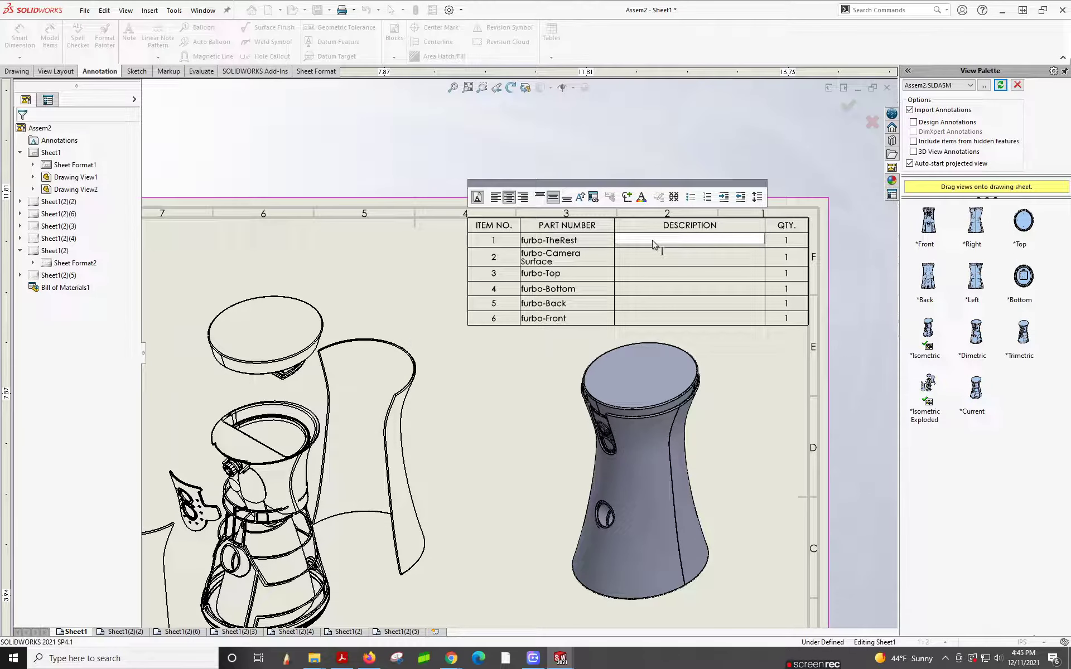
text(32 parts)
click(733, 338)
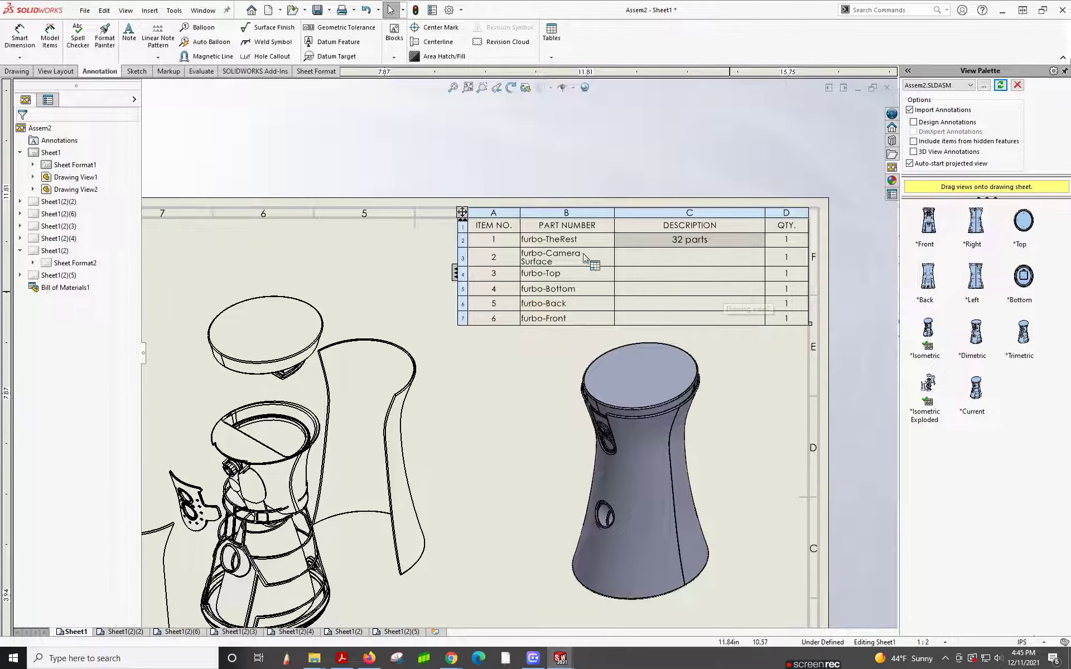
click(695, 229)
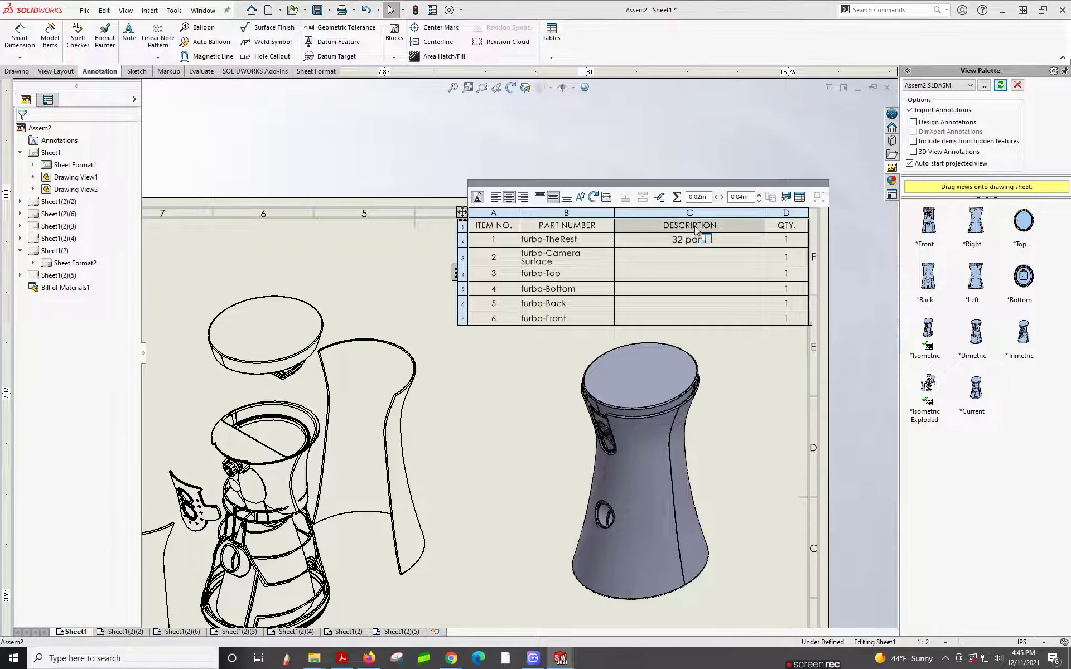
right_click(696, 230)
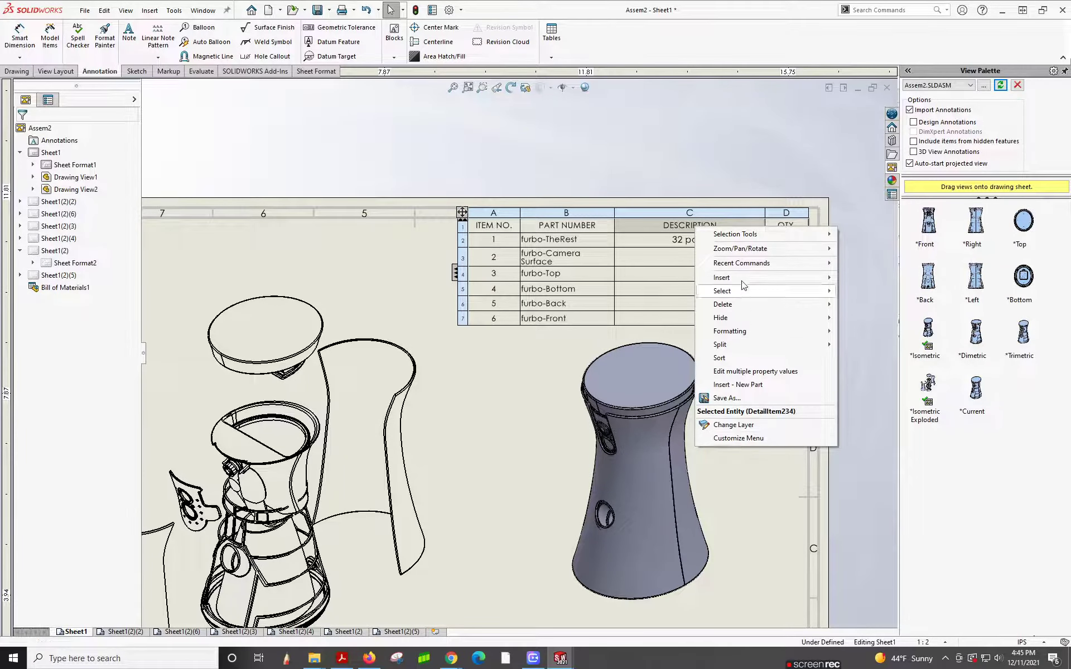
mouse_move(733, 251)
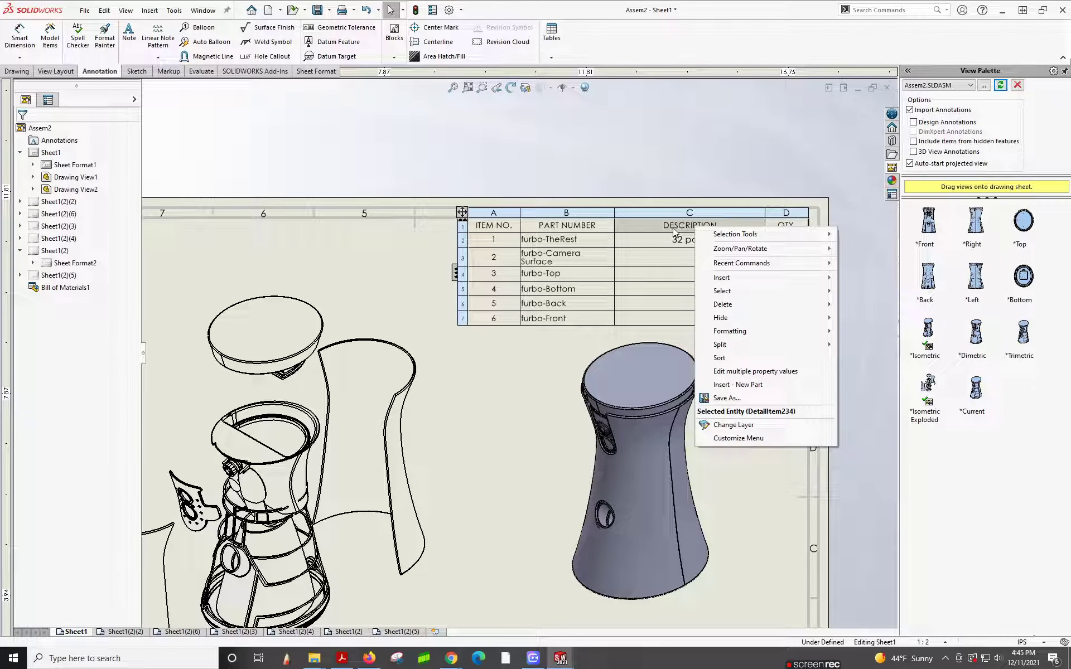
click(545, 369)
click(538, 363)
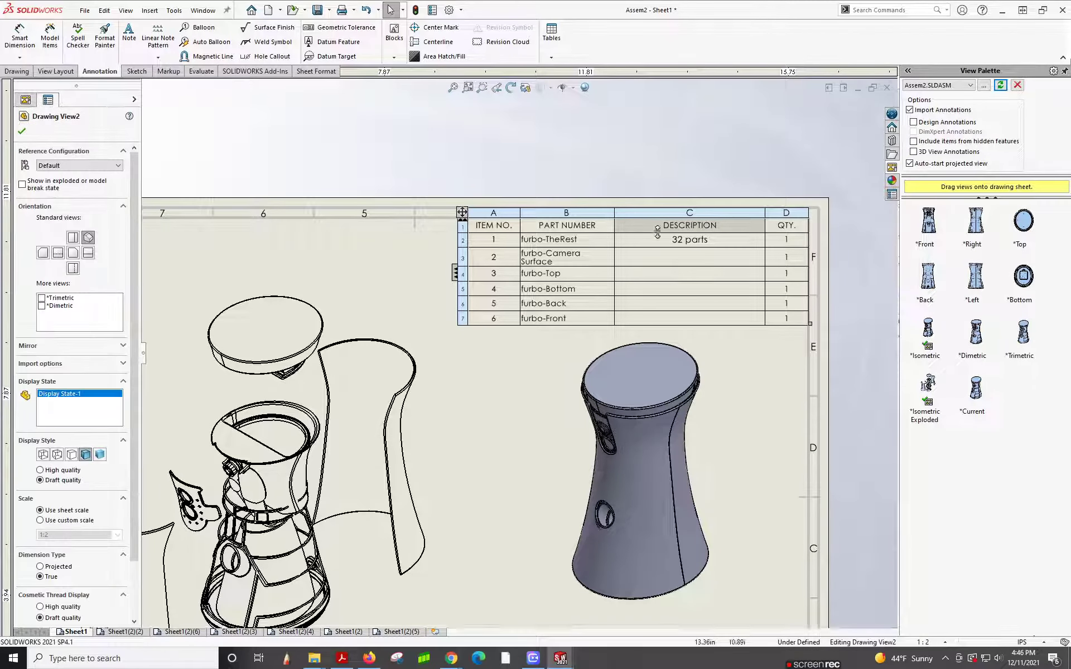
Add circular item-number balloons to the top cap and the back shell in the exploded view.
scroll(440, 243, up, 2)
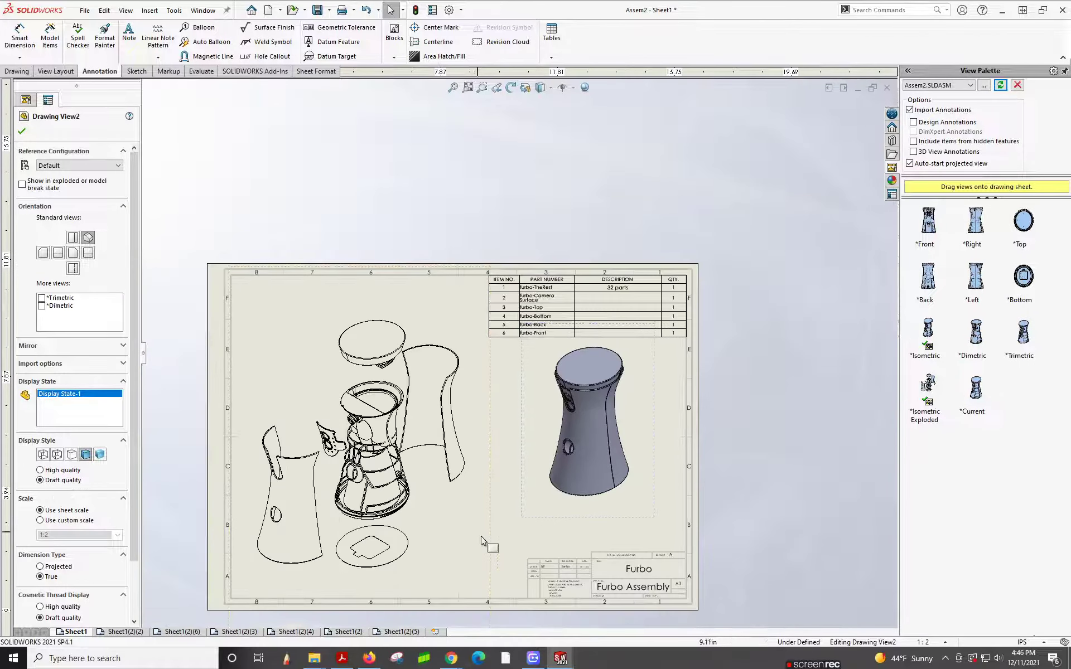
scroll(486, 544, down, 1)
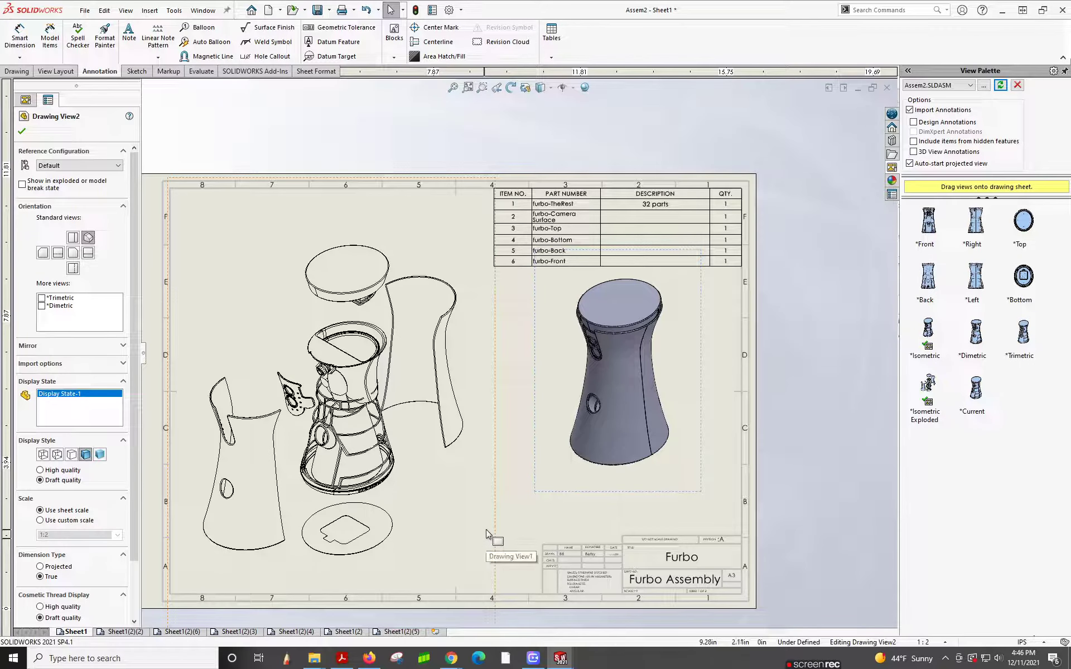
click(437, 139)
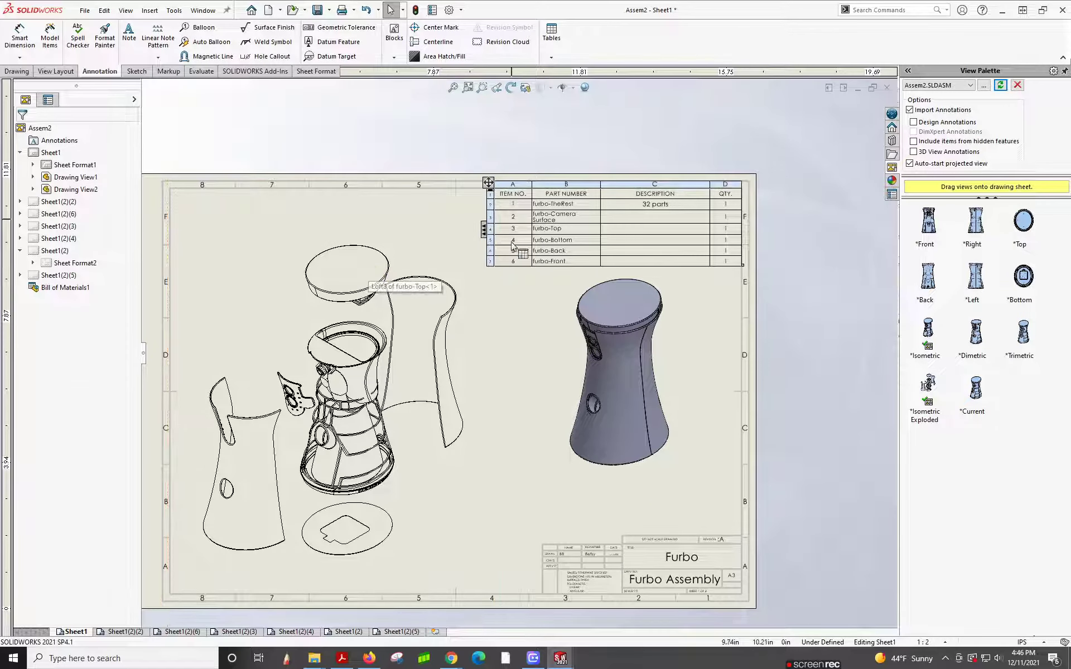
click(199, 27)
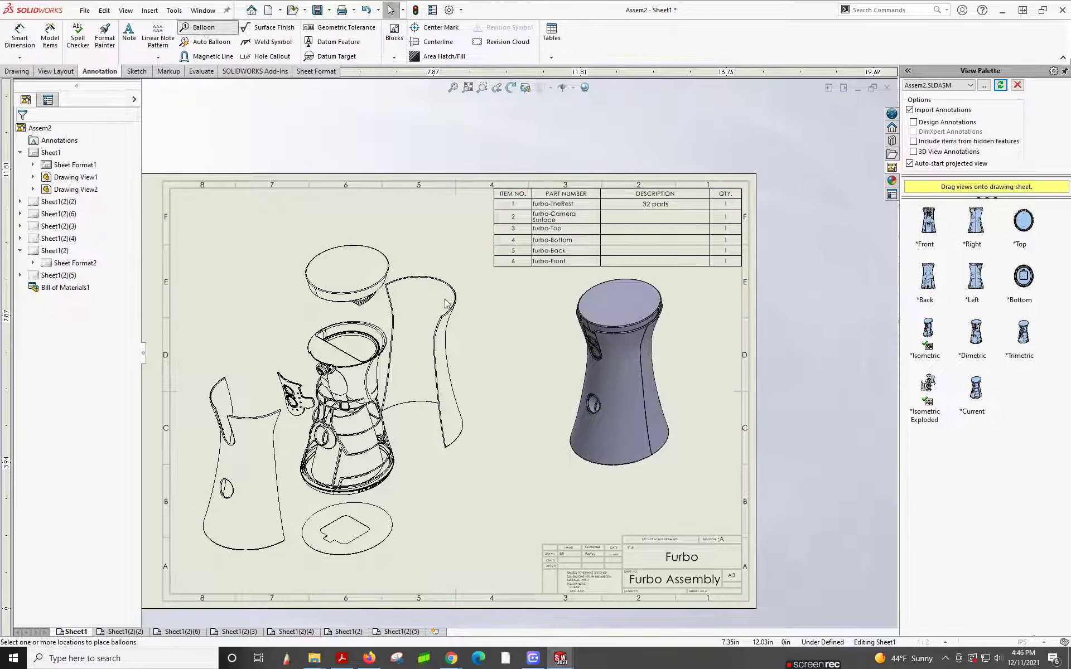
click(374, 257)
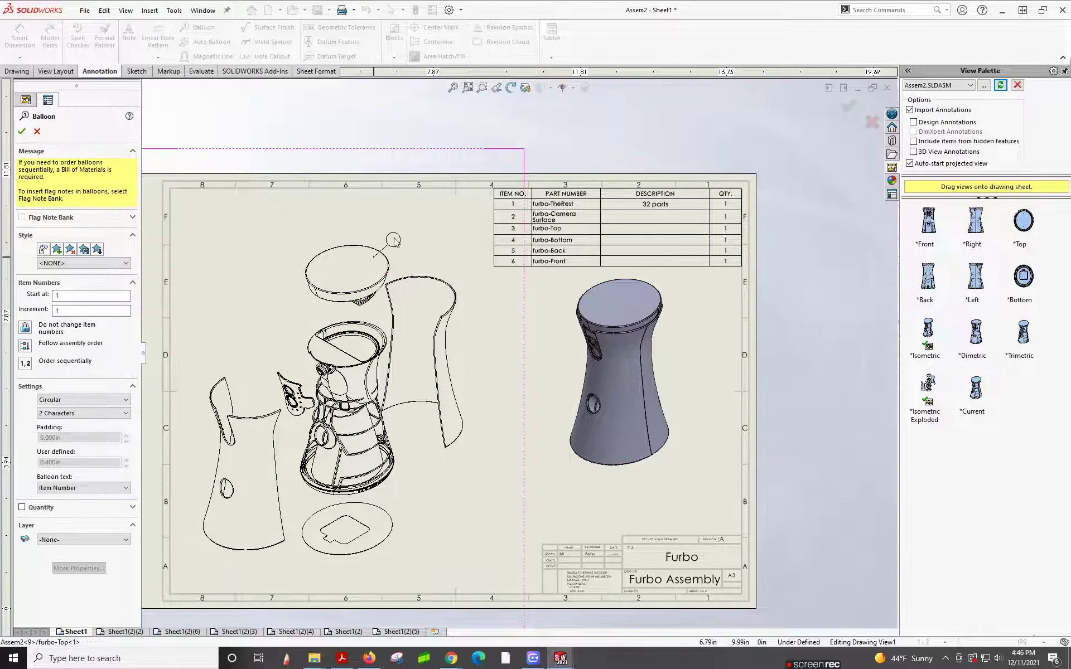
click(399, 236)
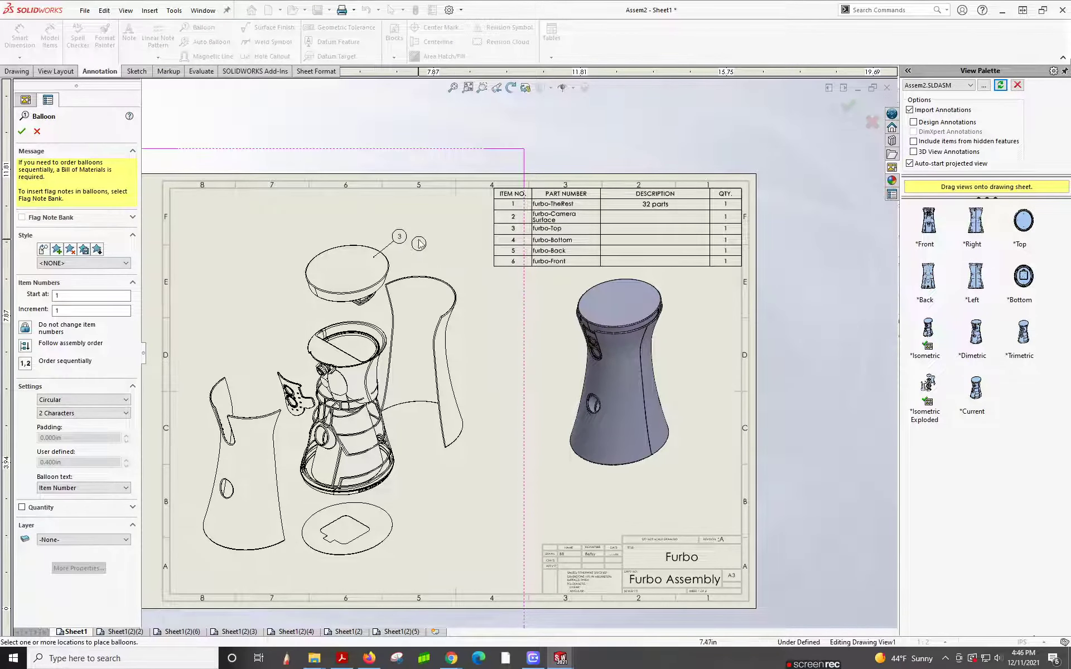
click(444, 295)
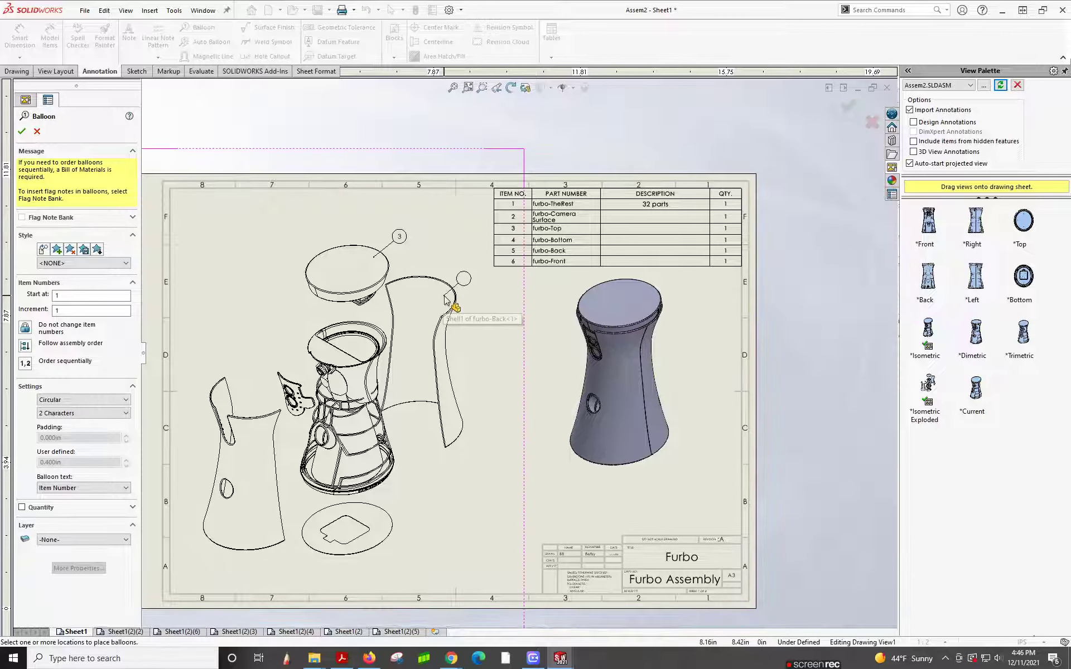
click(467, 279)
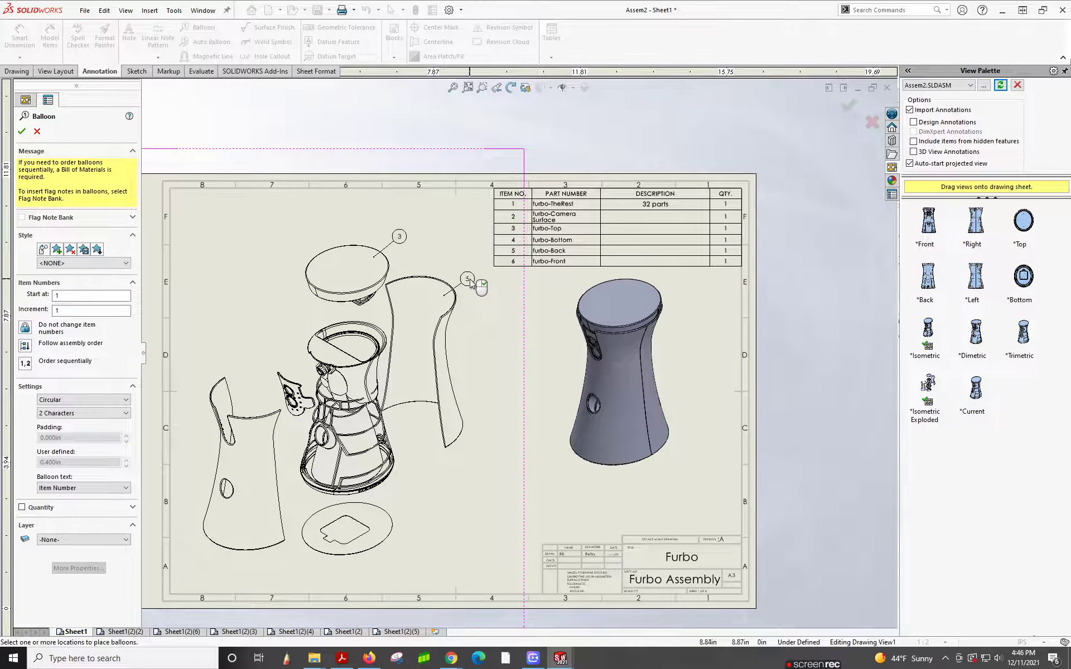
Add item-number balloons to the bottom plate, the inner body, the camera surface and the front shell in the exploded view.
click(417, 369)
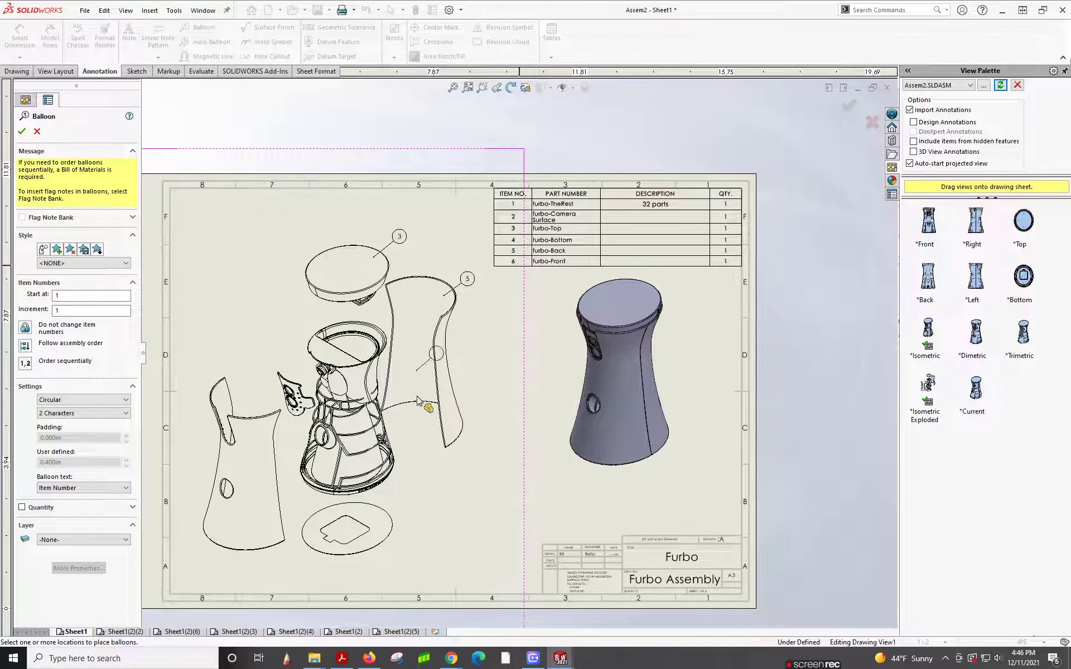
click(389, 523)
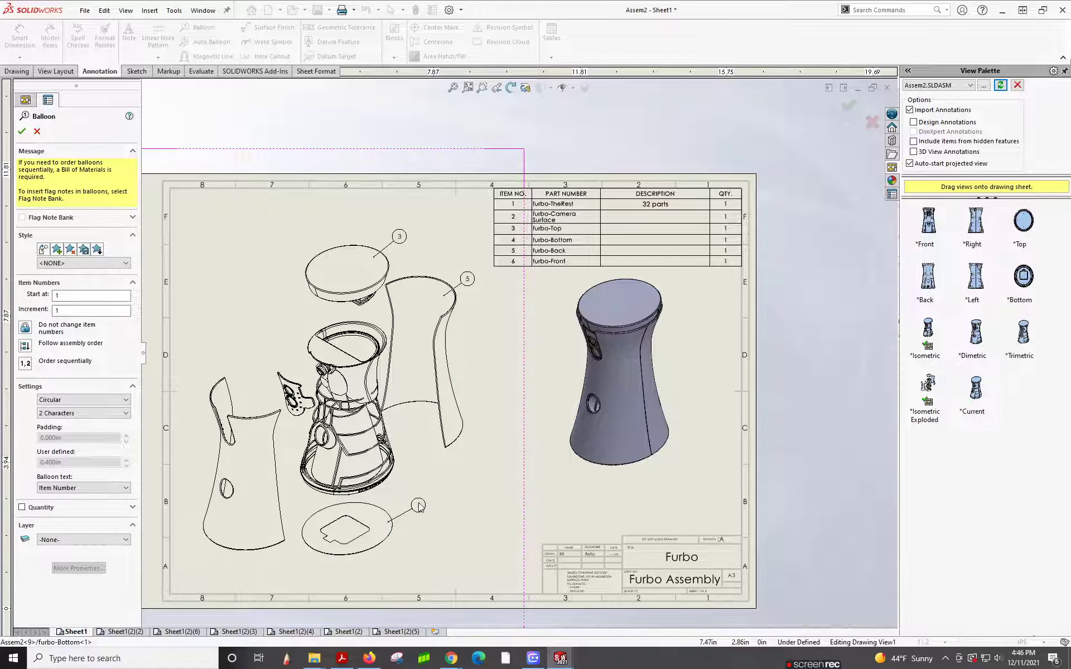
click(418, 505)
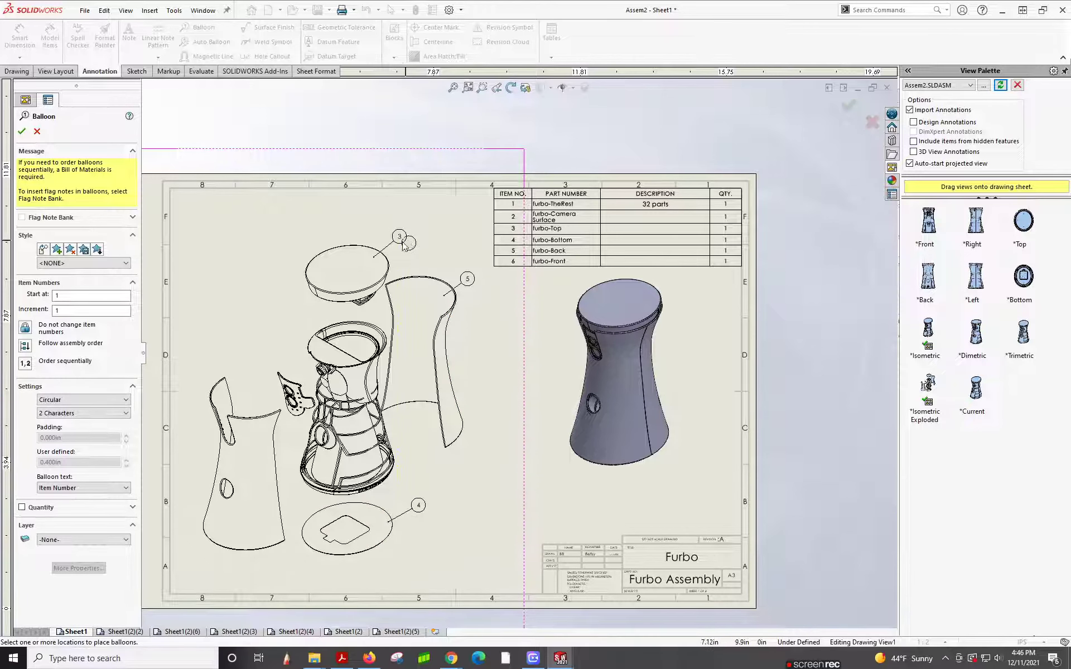
click(455, 333)
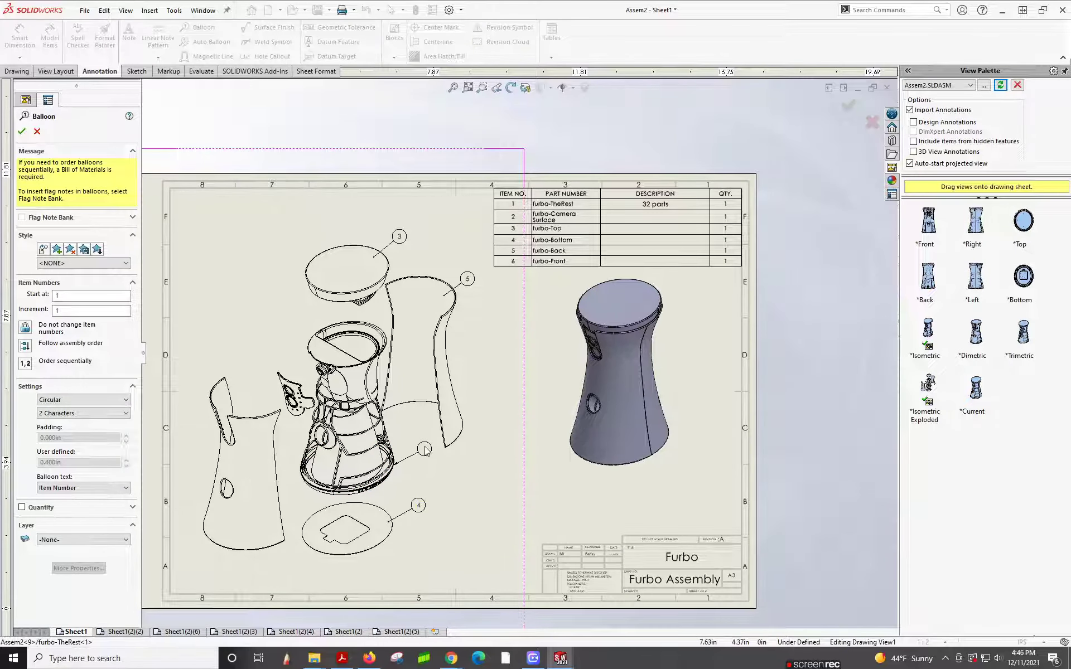
click(425, 450)
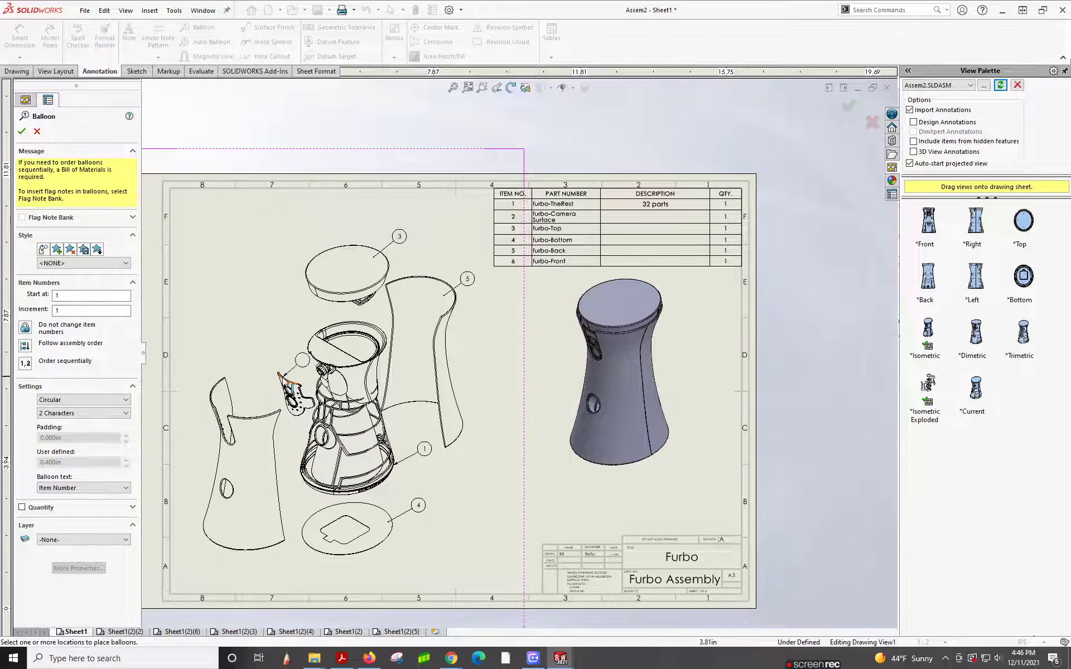
click(256, 352)
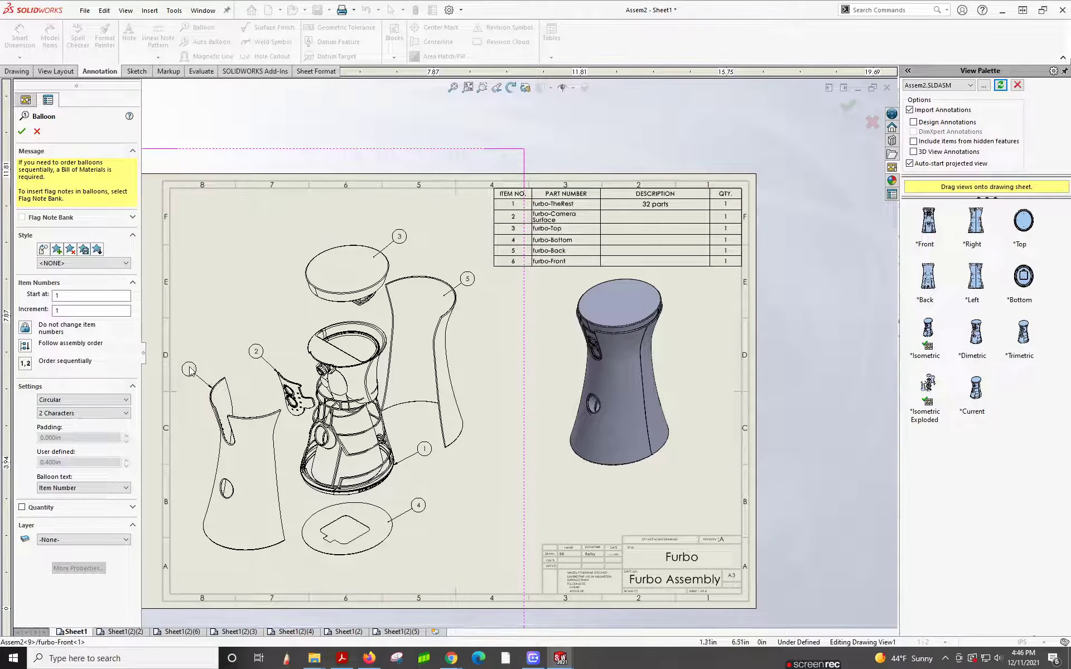
click(190, 370)
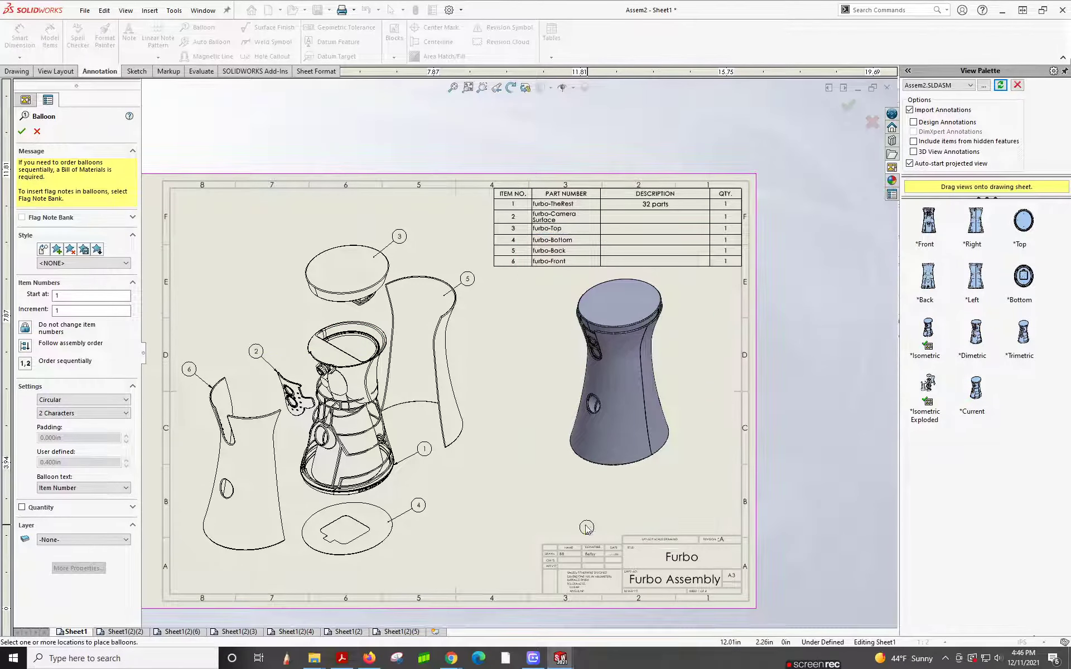
click(22, 132)
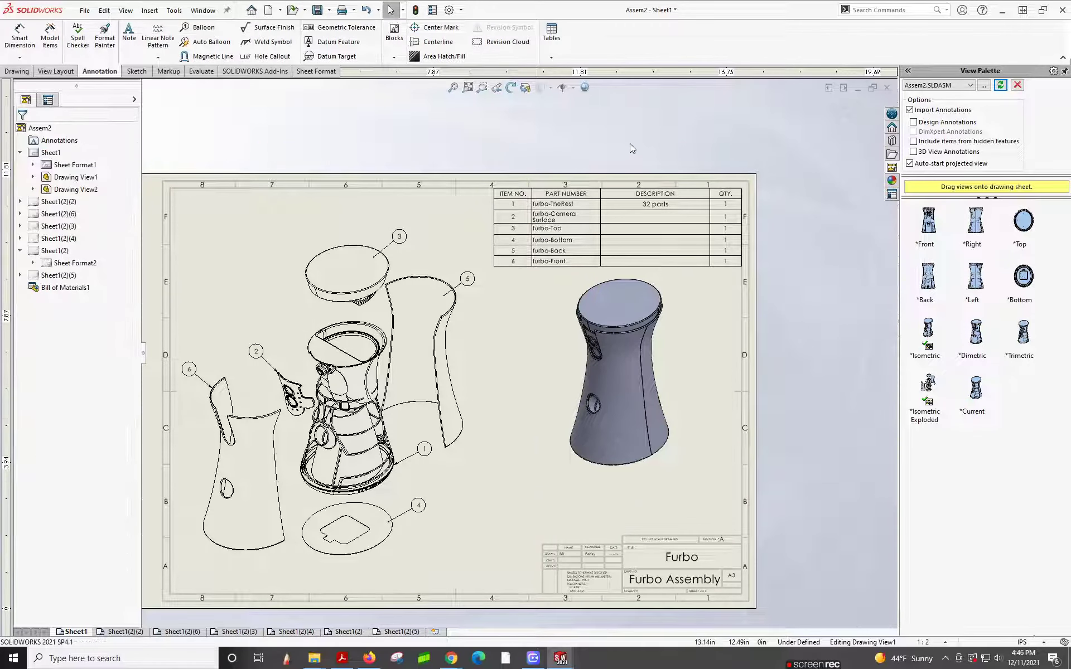
On Sheet1(2)(2), place the assembly's front view in the lower-left area and project a top view above and a side view beside it.
click(114, 632)
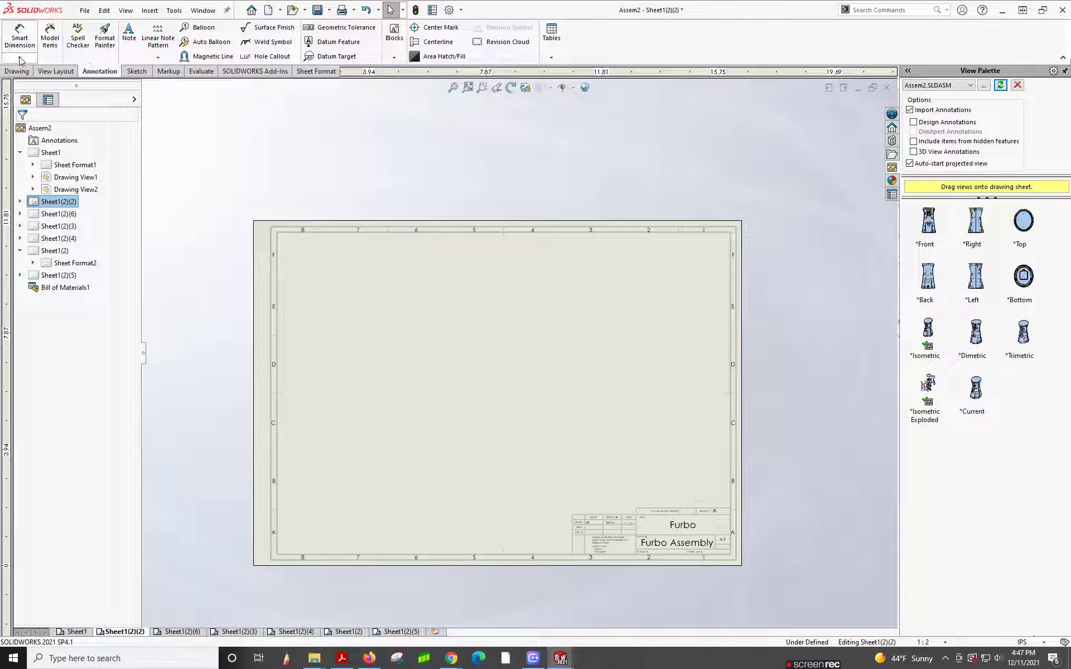
click(55, 71)
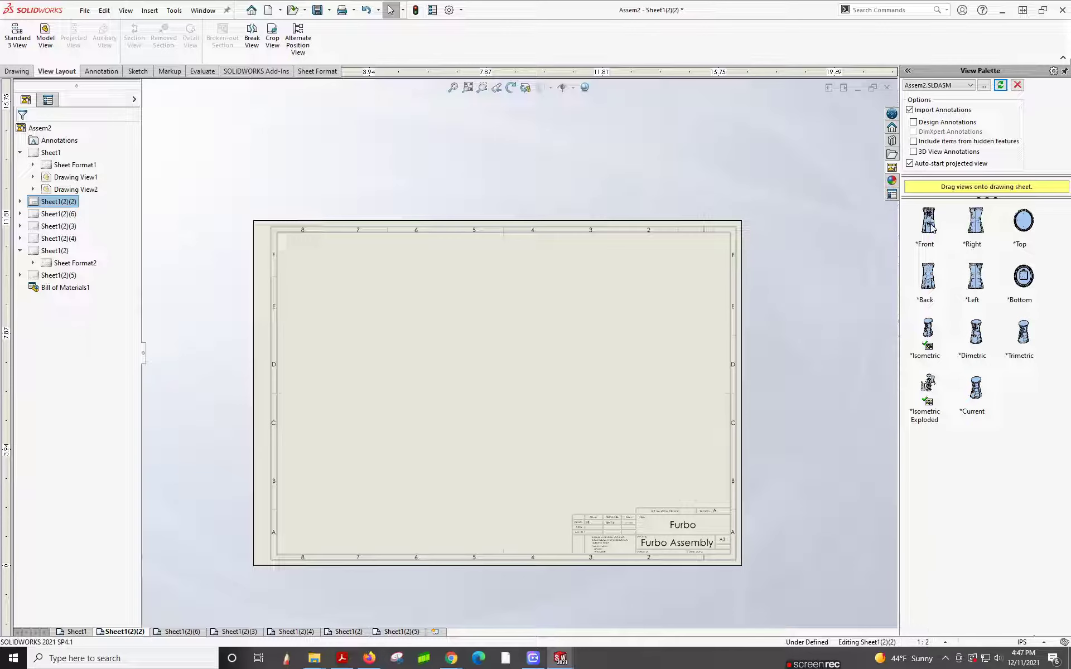
mouse_move(933, 228)
mouse_down()
mouse_move(533, 334)
mouse_move(392, 404)
mouse_move(404, 453)
mouse_up()
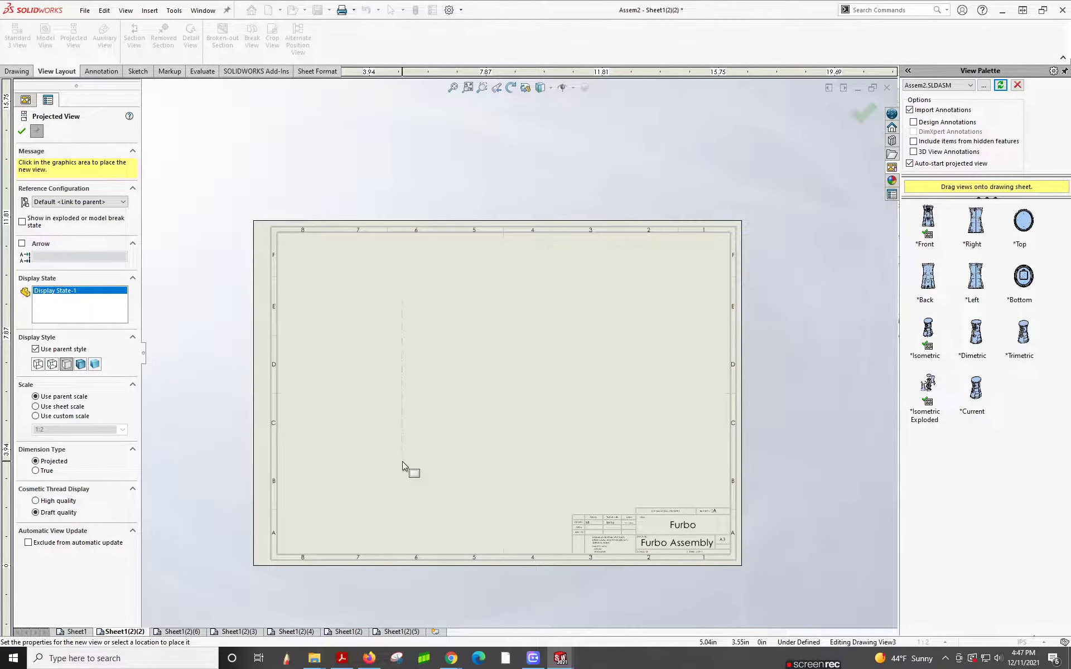
click(403, 311)
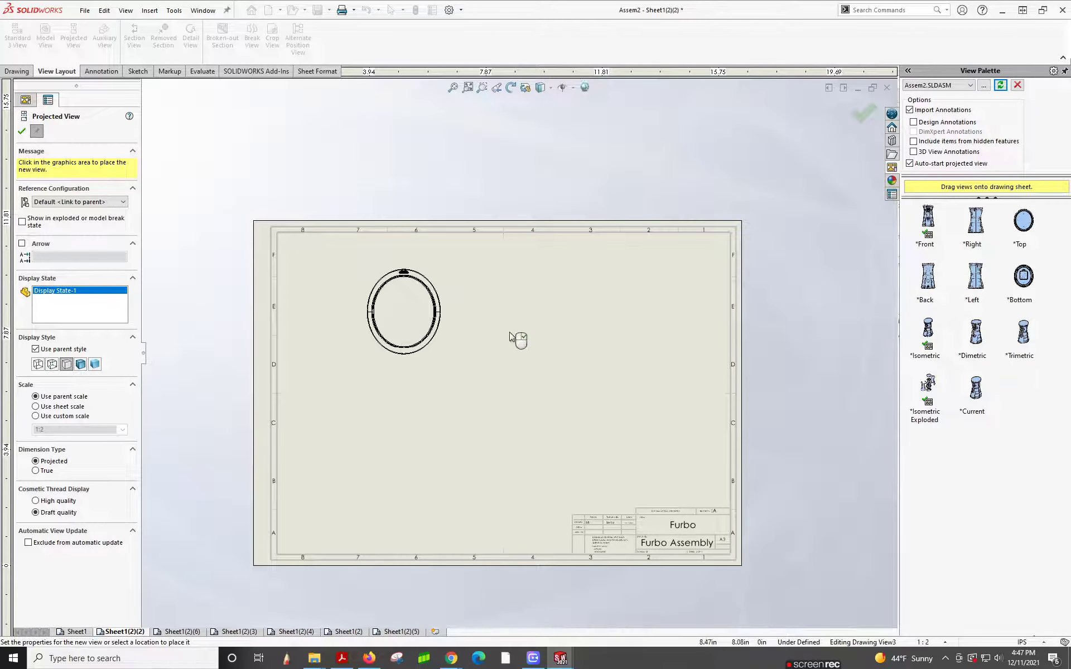
click(559, 393)
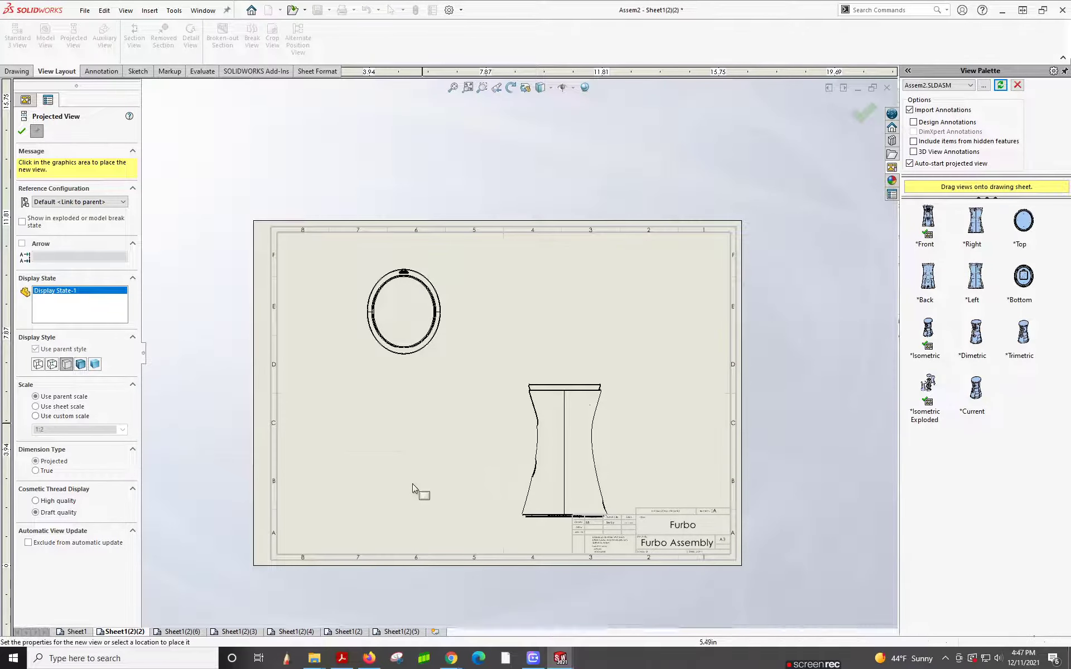
Set the display style of the front view on Sheet1(2)(2) to Wireframe.
click(438, 424)
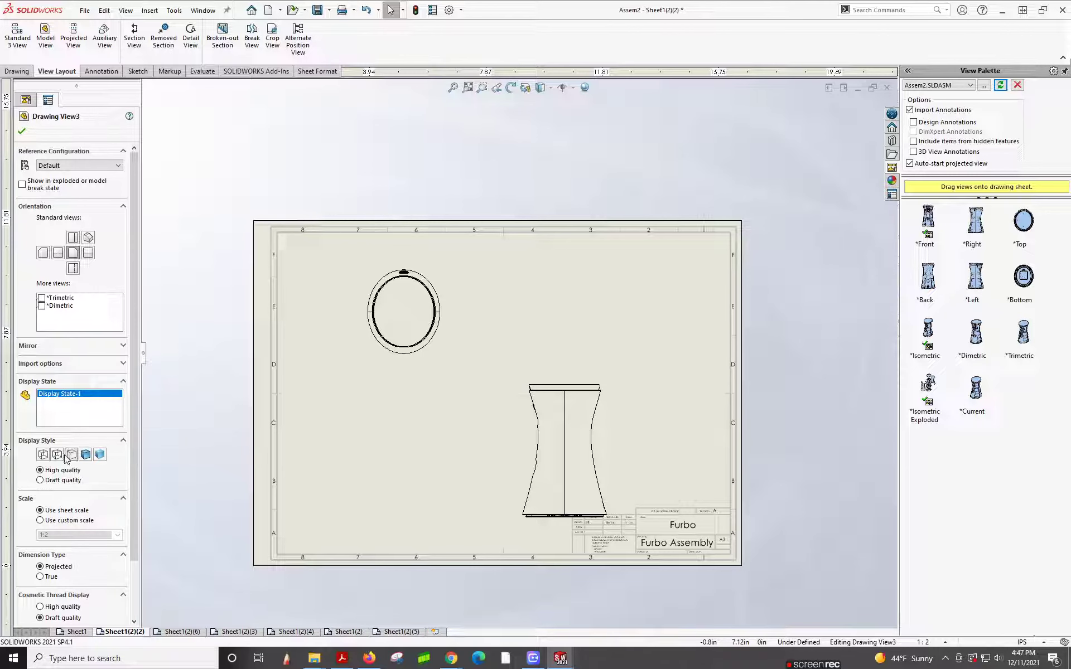
click(44, 455)
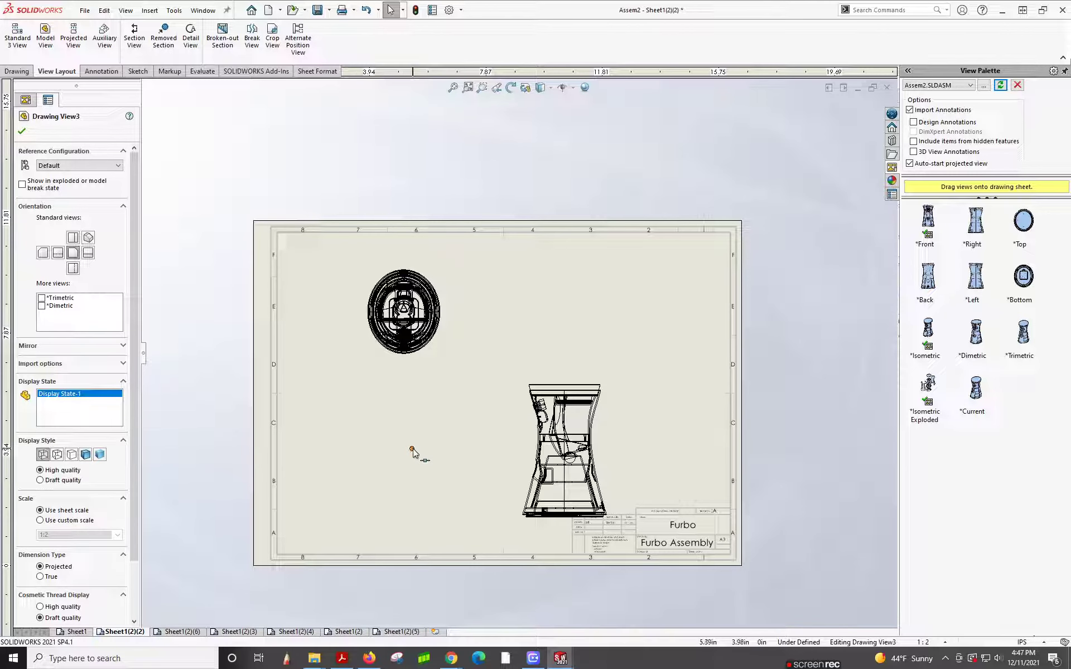
Set the display style of the front view on Sheet1(2)(2) to Hidden Lines Removed.
click(72, 456)
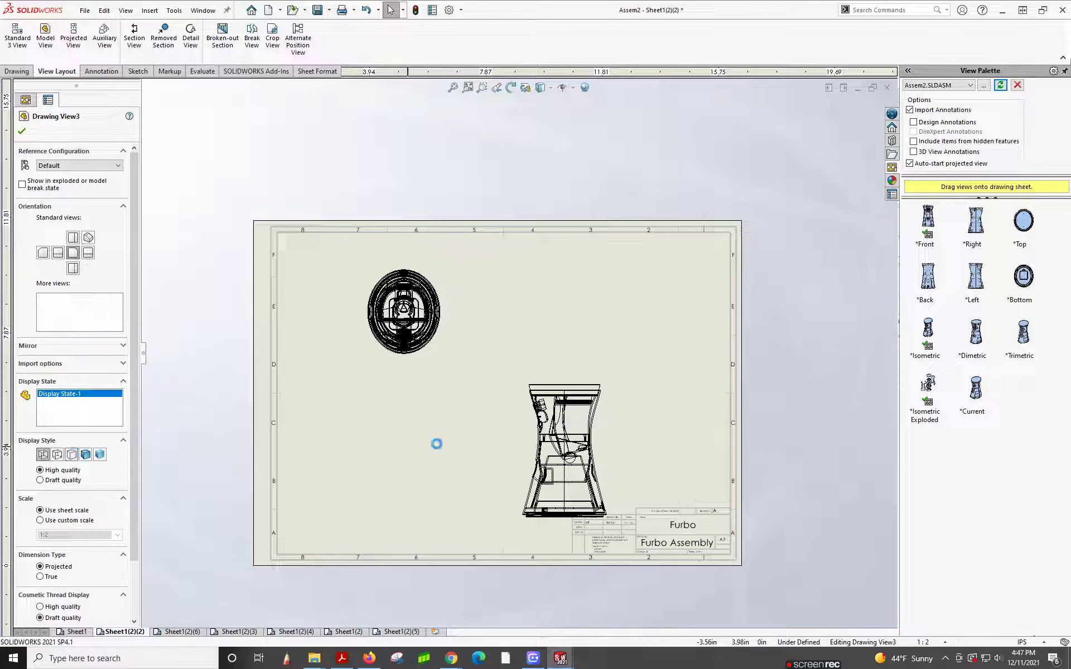
click(431, 457)
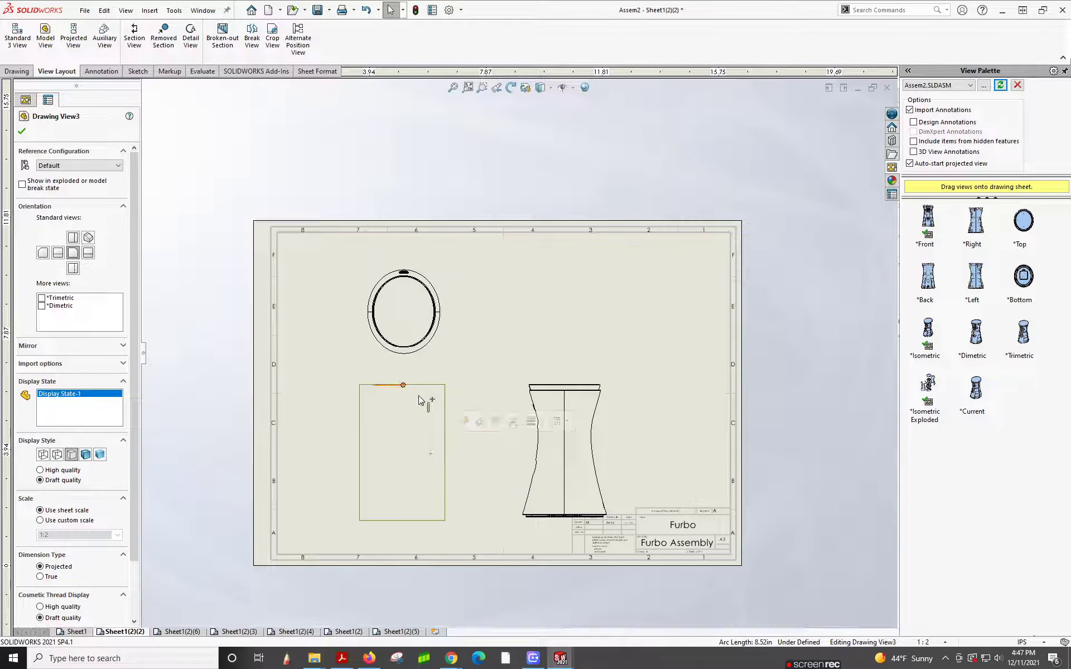
click(411, 443)
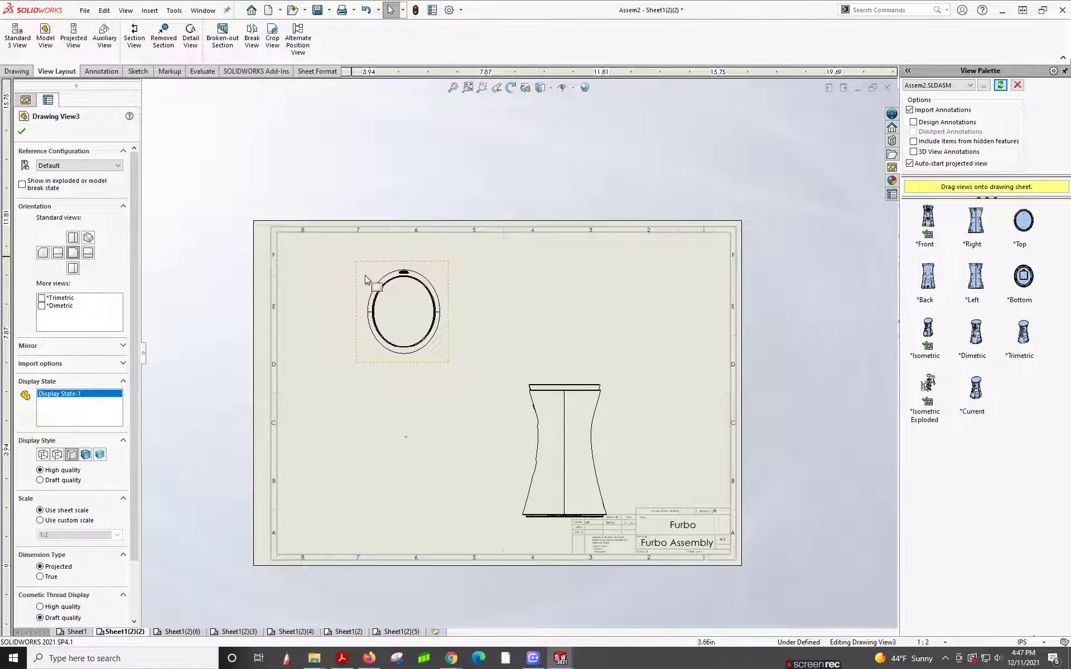
click(298, 263)
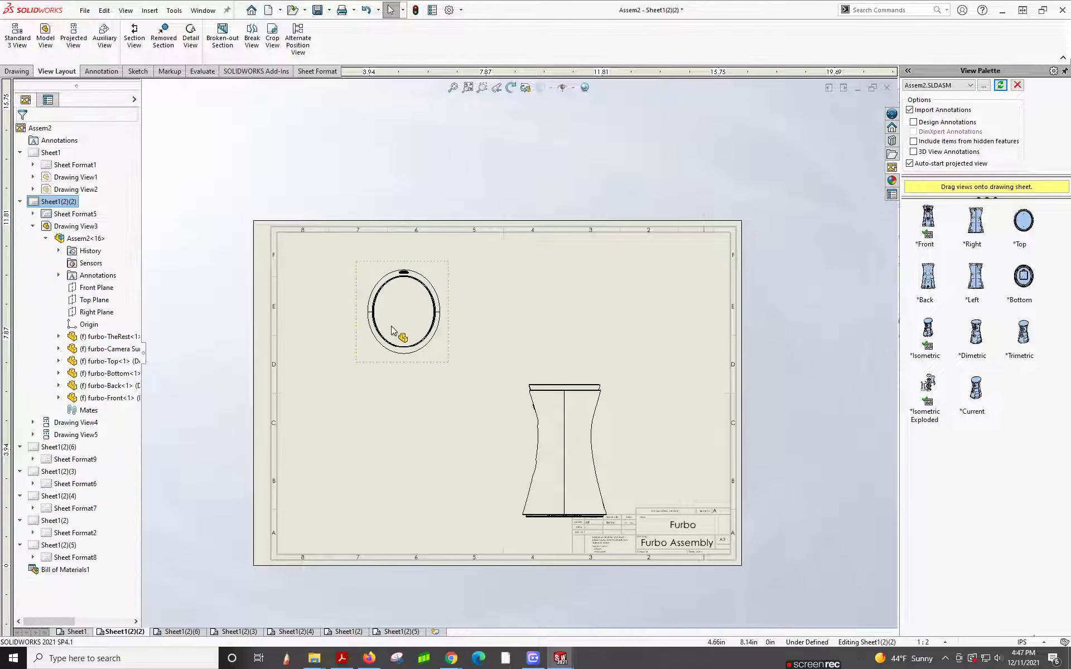
Delete the top, side and front views from Sheet1(2)(2).
click(402, 274)
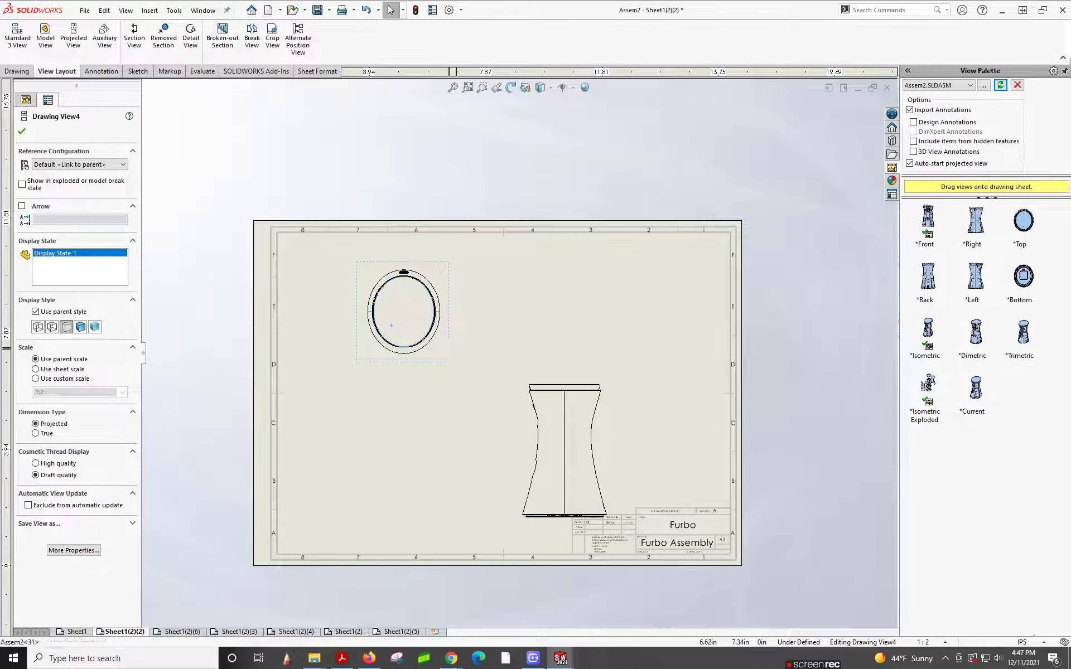
key(Delete)
click(611, 289)
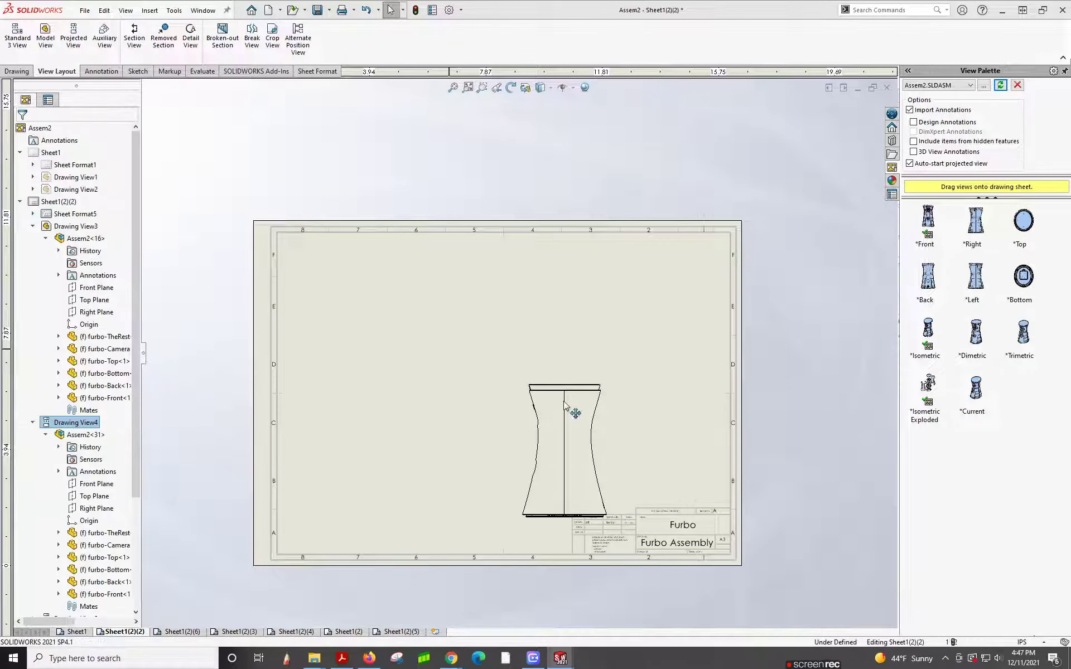
click(616, 393)
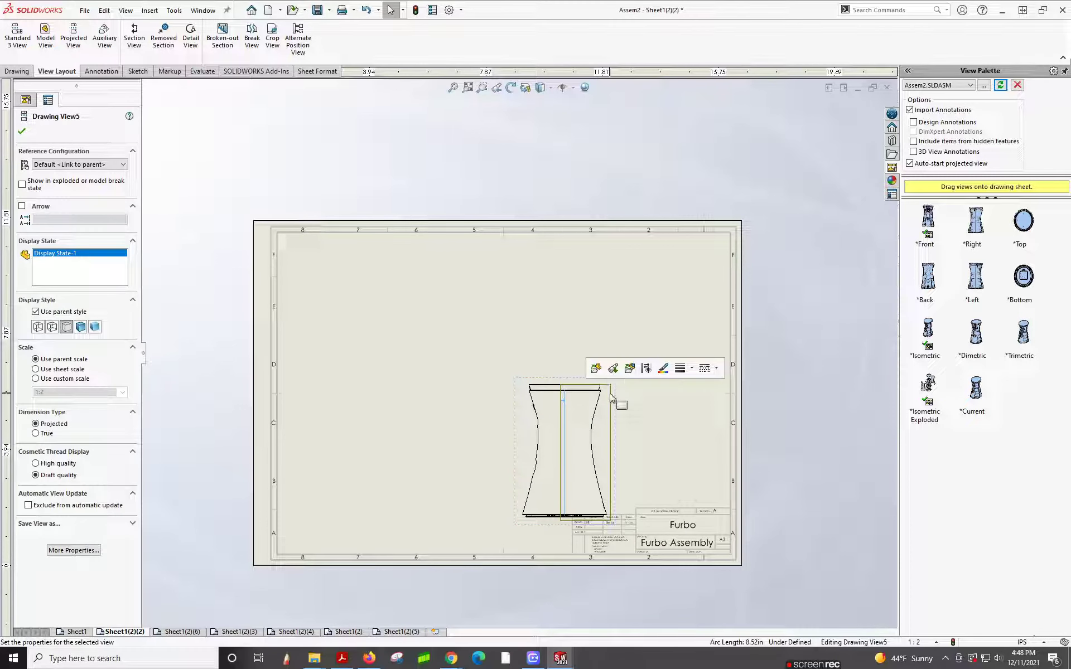
key(Delete)
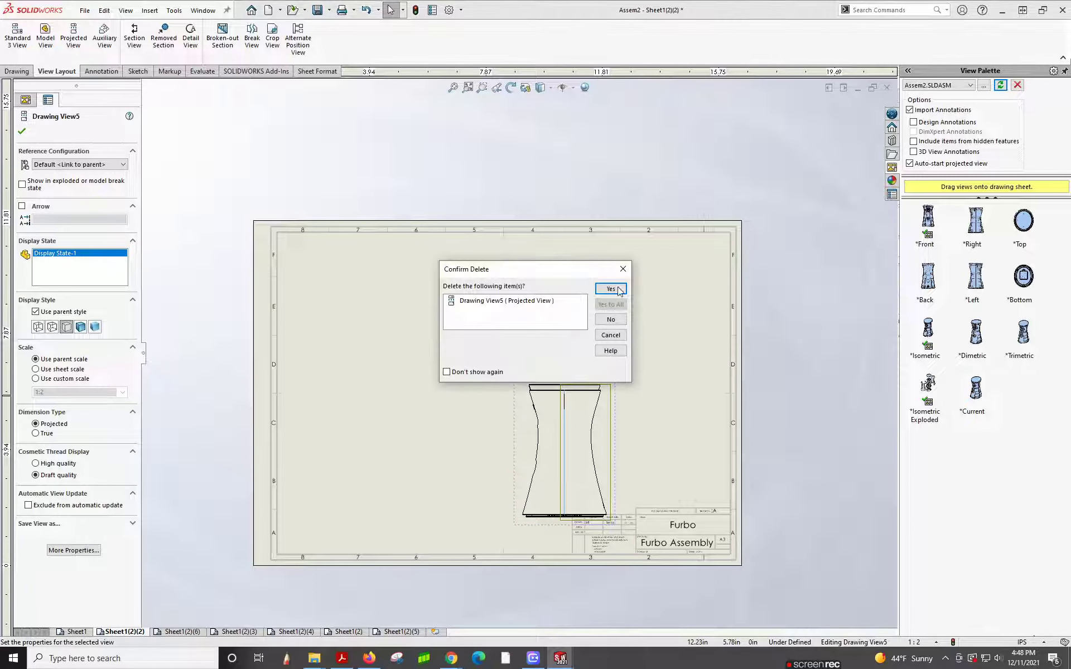
click(610, 289)
click(420, 435)
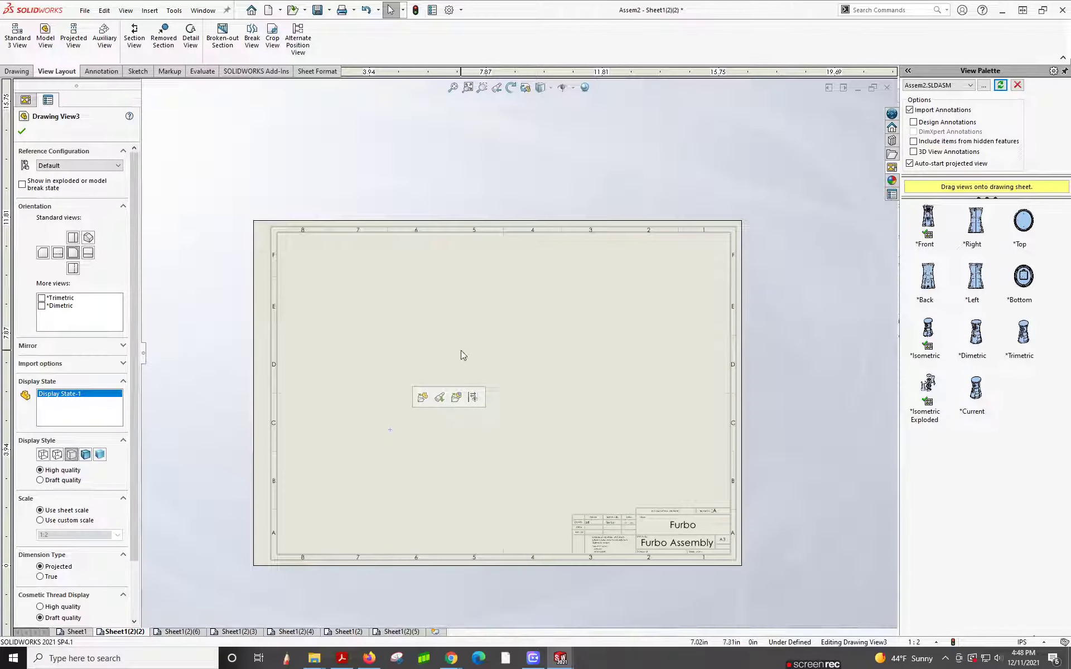
click(433, 458)
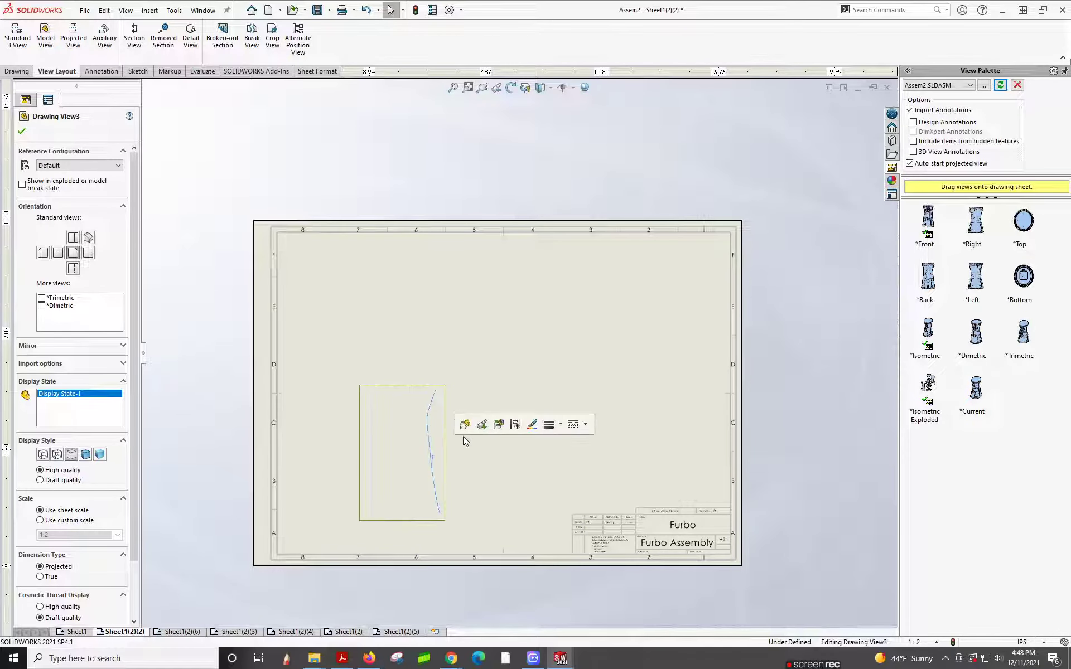
key(Delete)
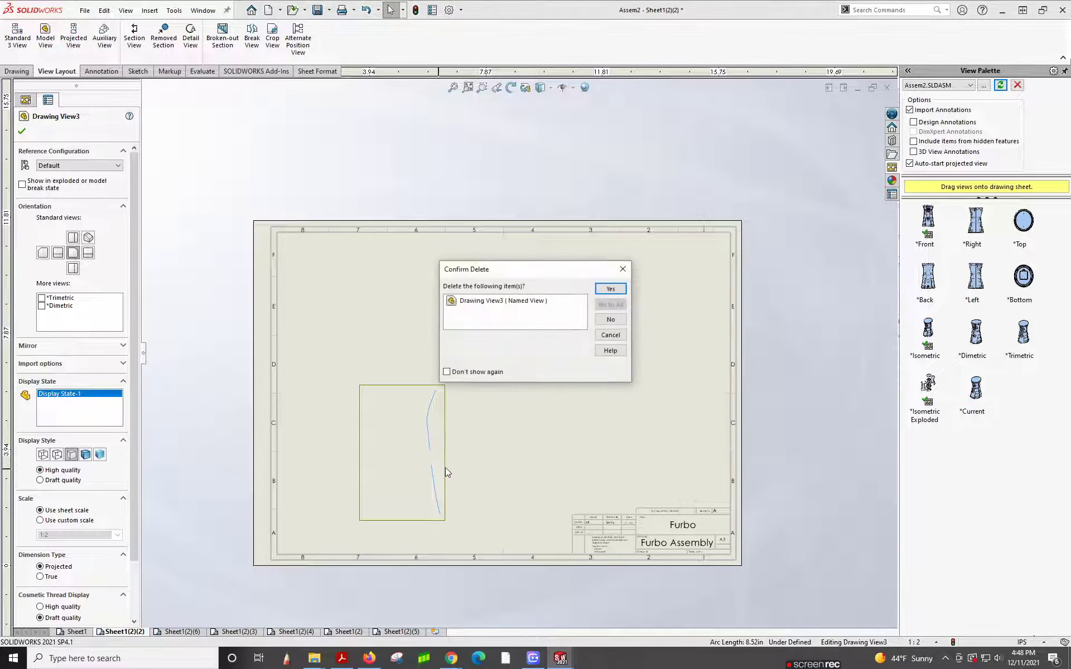
click(610, 289)
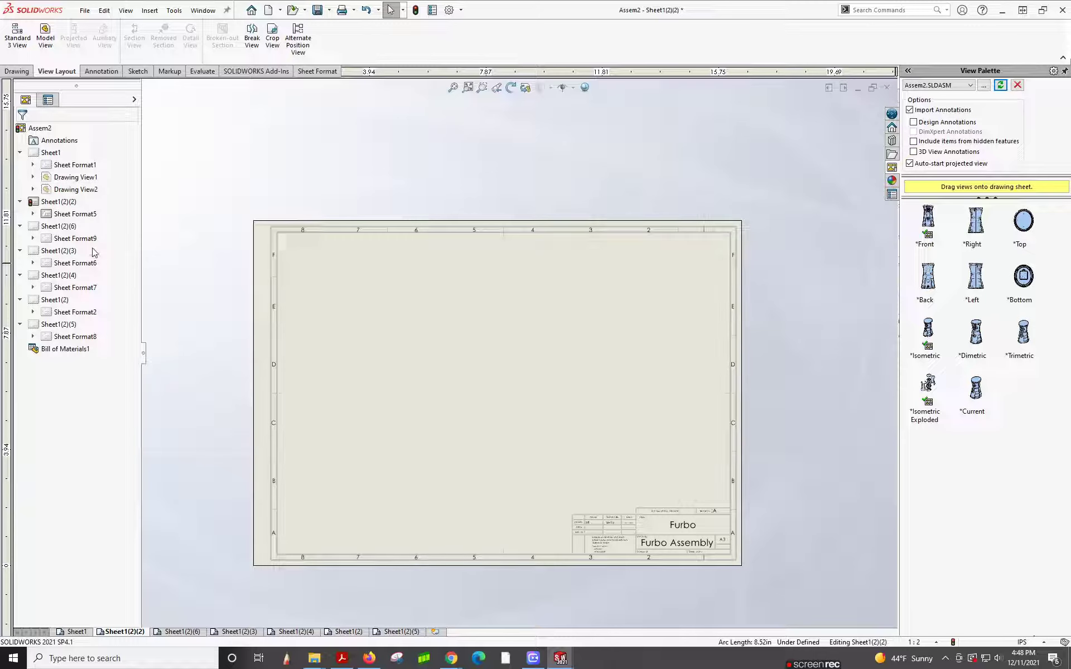
Refresh the view palette, place the assembly's front view in the sheet's lower-left area, and project top, side and isometric views from it.
click(1001, 87)
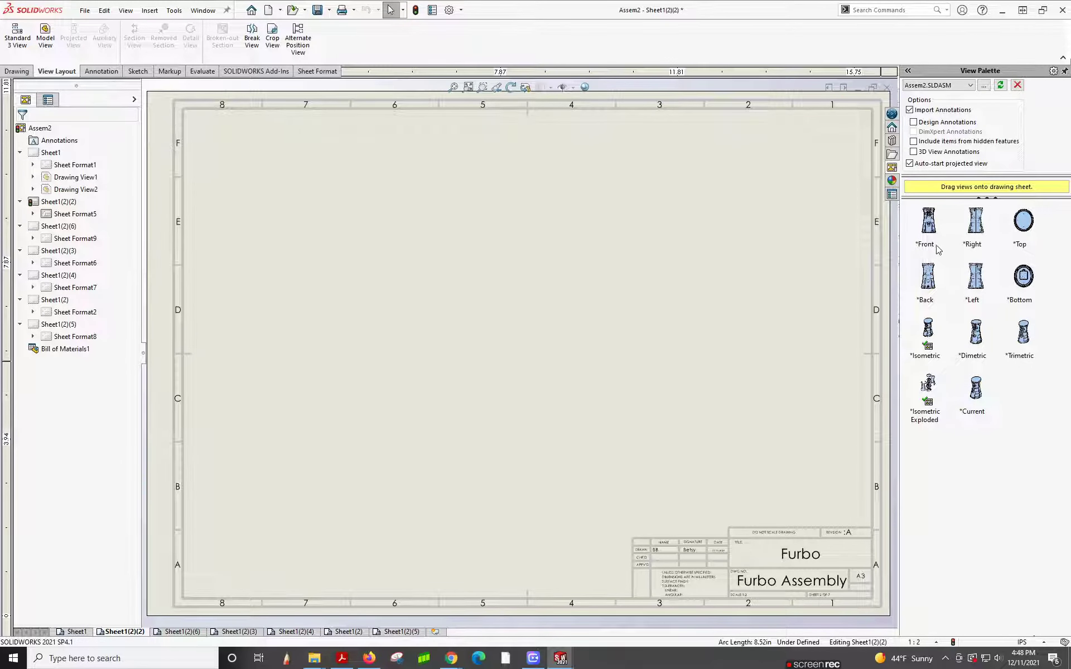
mouse_move(930, 248)
mouse_down()
mouse_move(382, 440)
mouse_move(380, 424)
mouse_move(377, 432)
mouse_up()
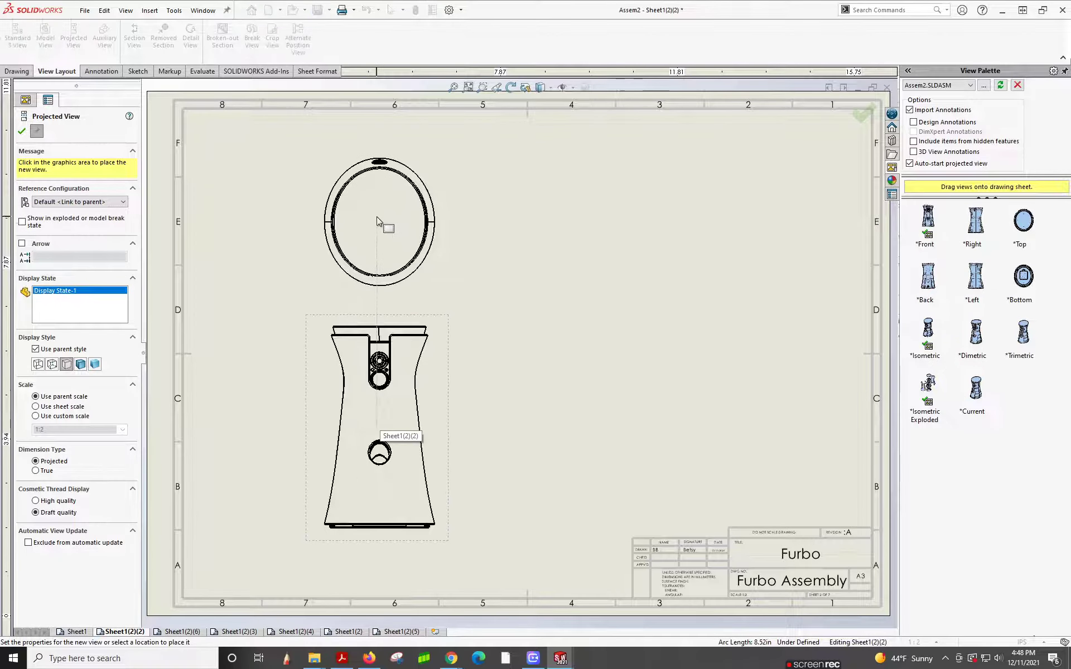
click(380, 207)
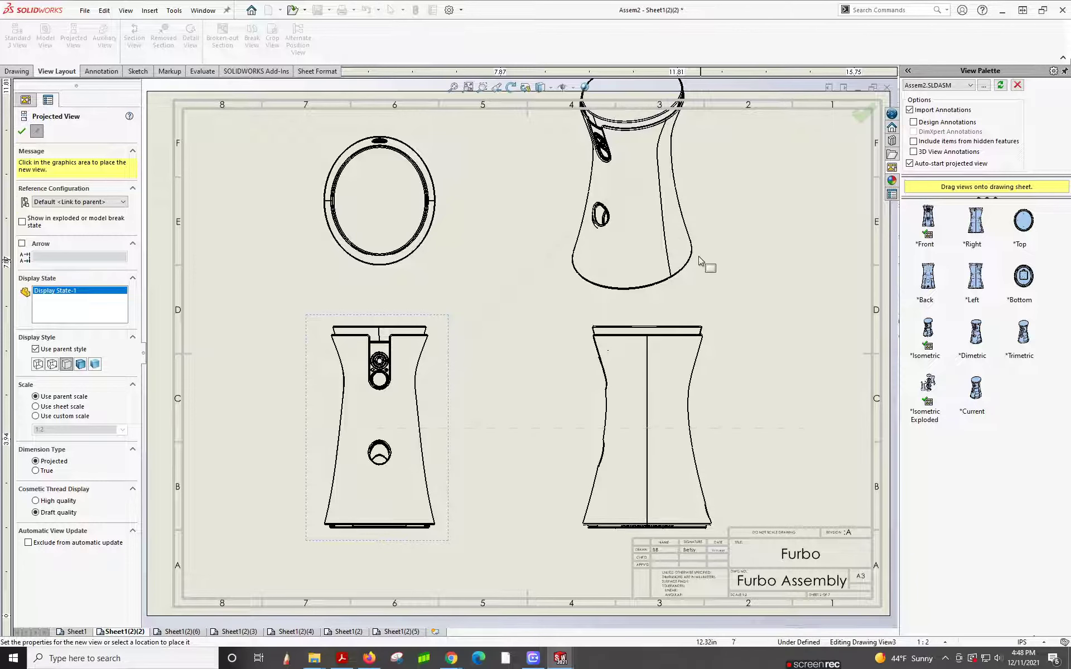
key(Escape)
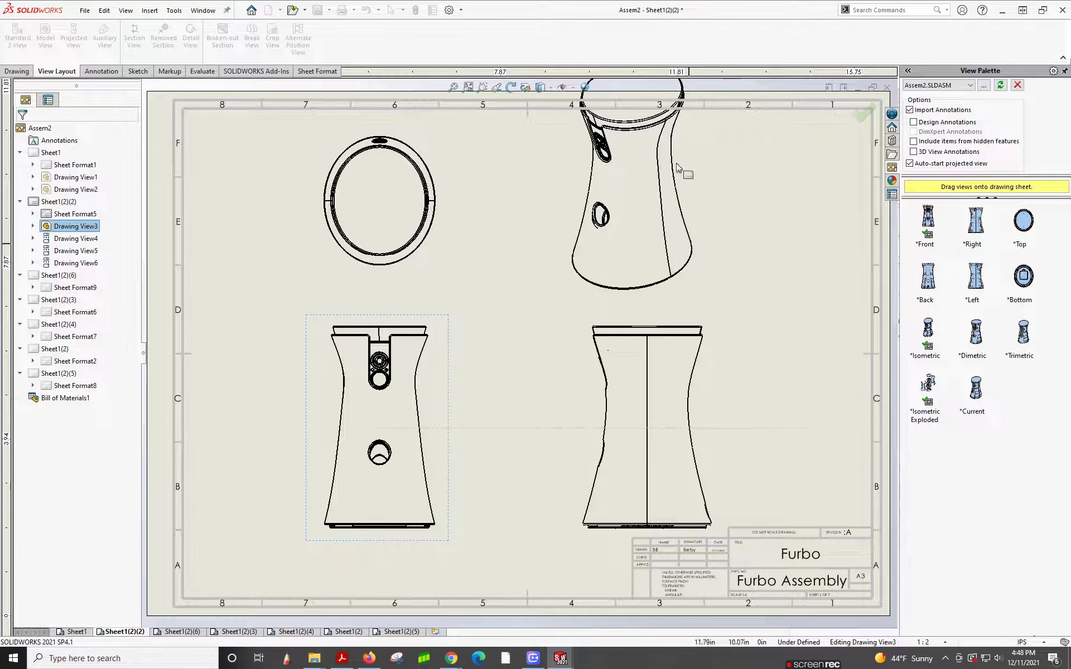
Set the display style of the projected isometric view to Shaded With Edges.
click(734, 243)
click(80, 328)
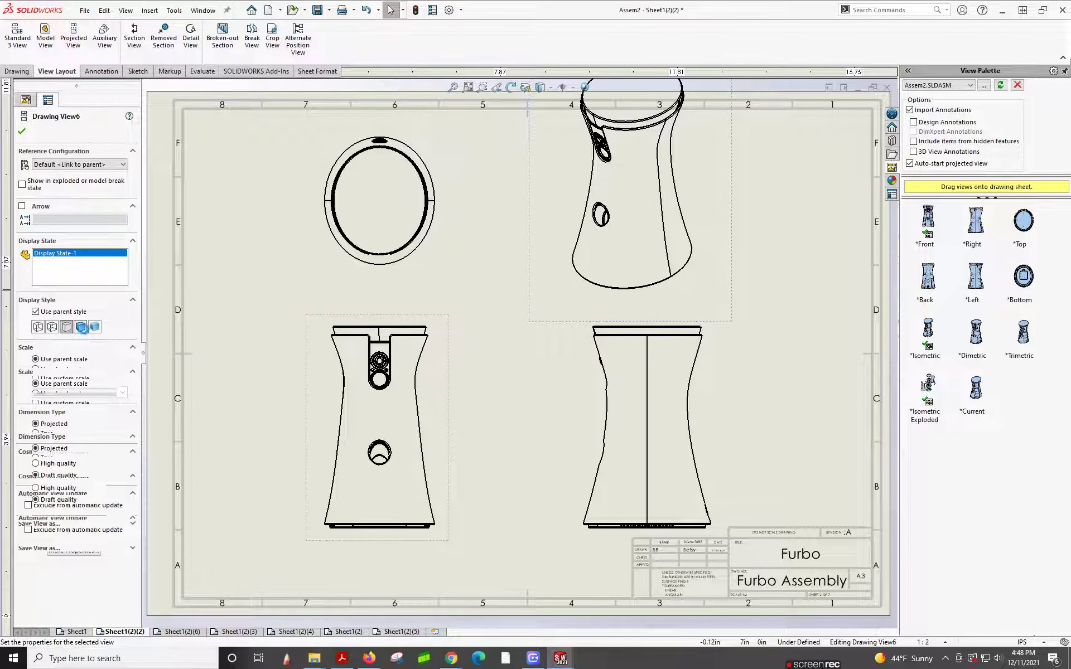
scroll(737, 283, up, 2)
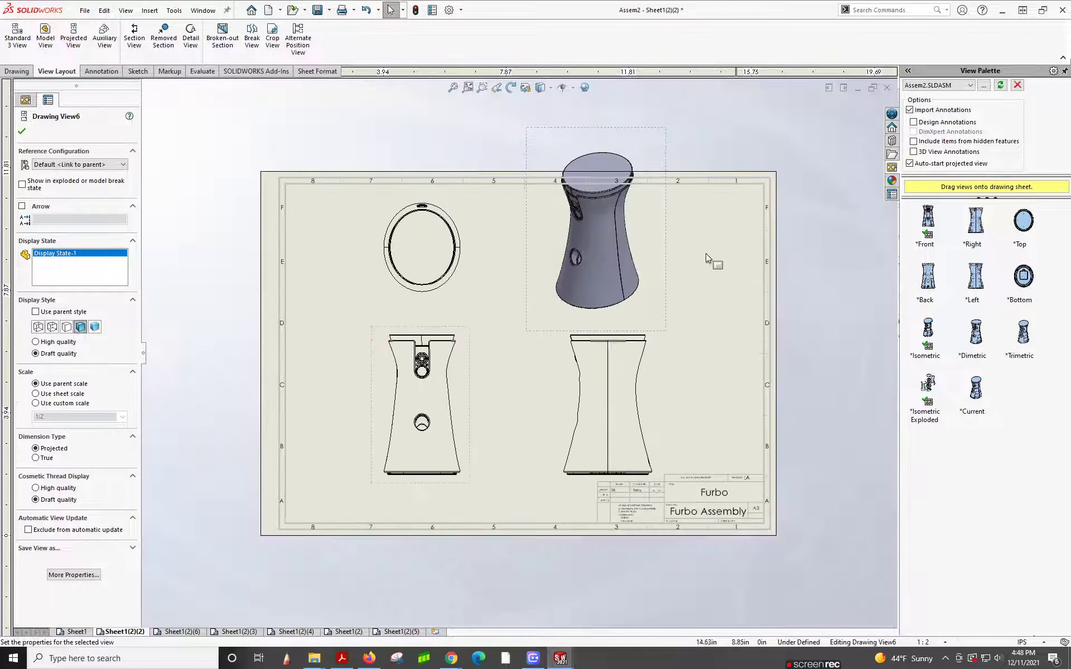
scroll(647, 241, down, 1)
scroll(625, 189, up, 1)
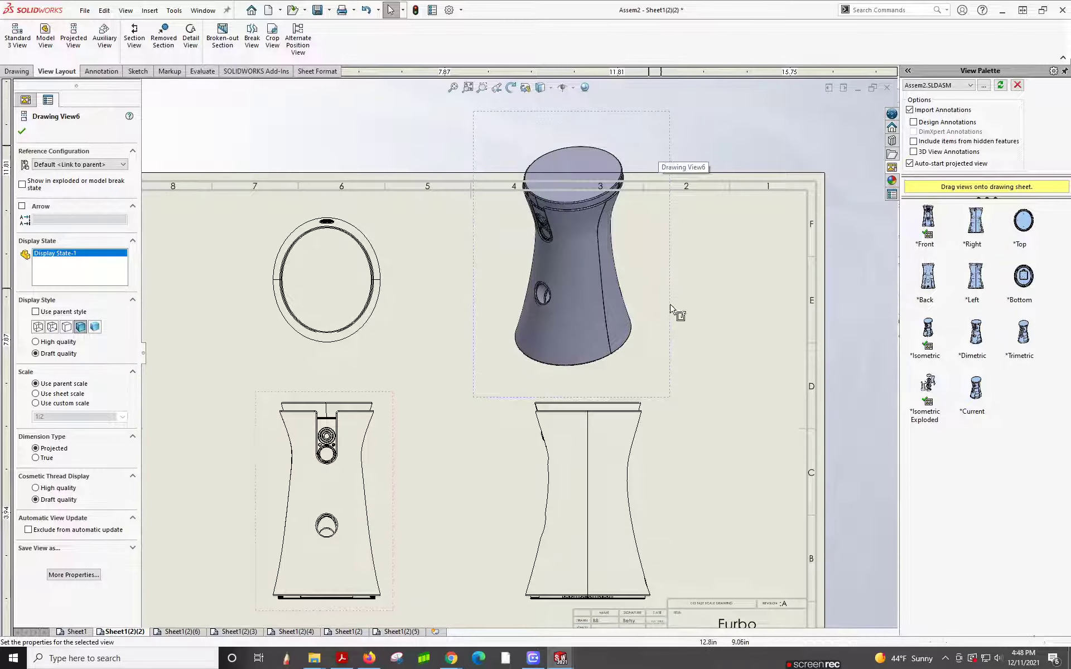
scroll(677, 311, down, 1)
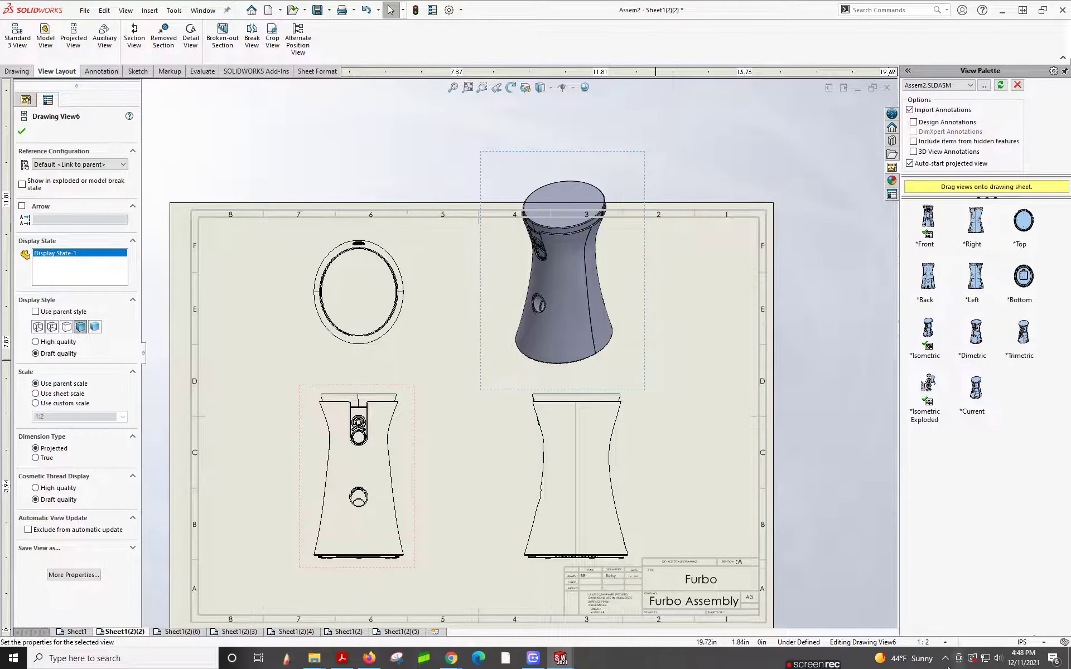
Set a user-defined sheet scale of 1:1.25 without scaling the annotations' position or text height.
click(944, 643)
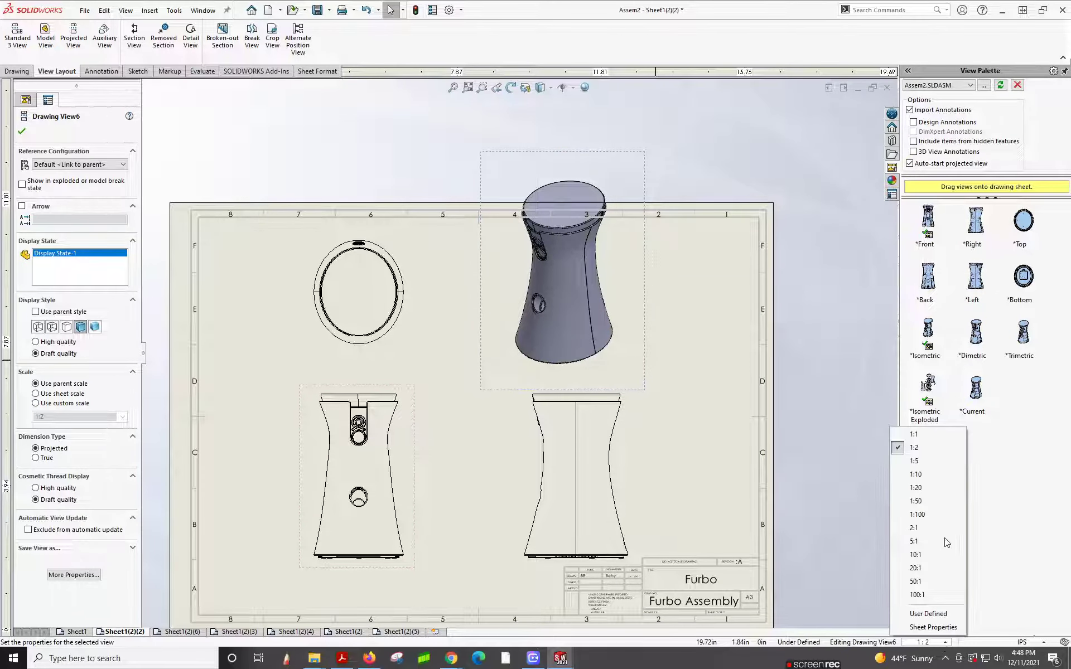
click(933, 616)
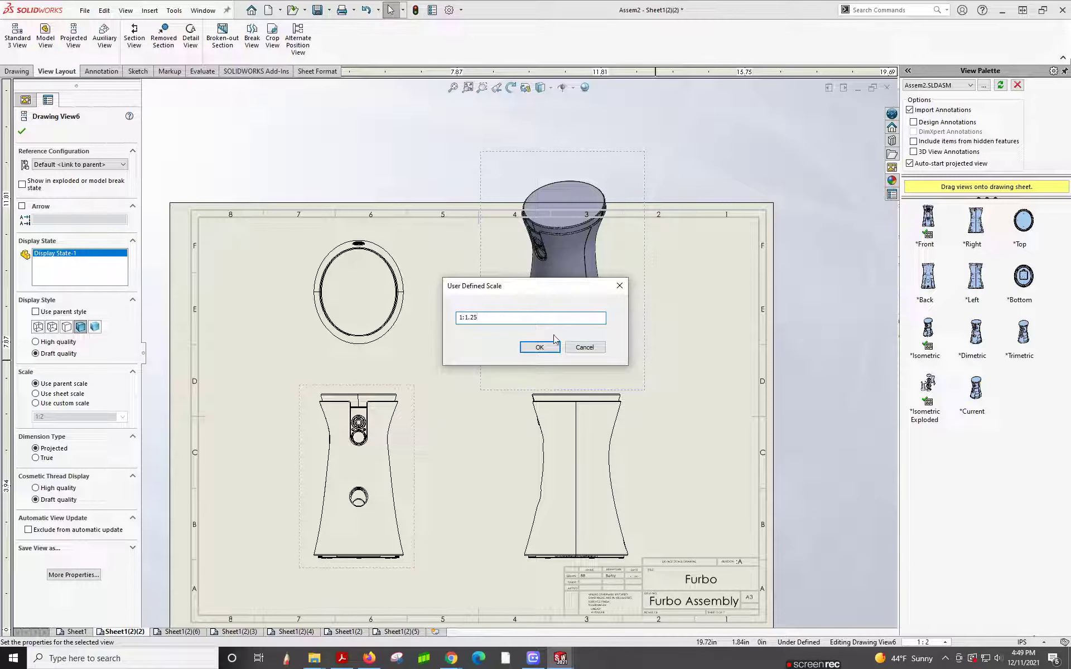
click(540, 350)
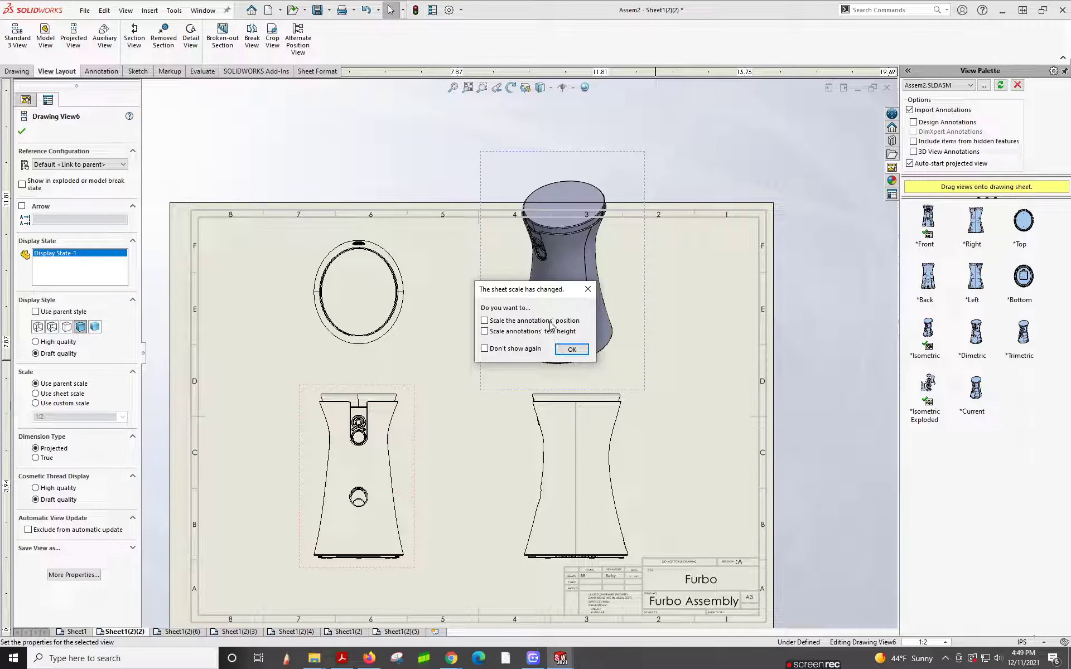
click(571, 350)
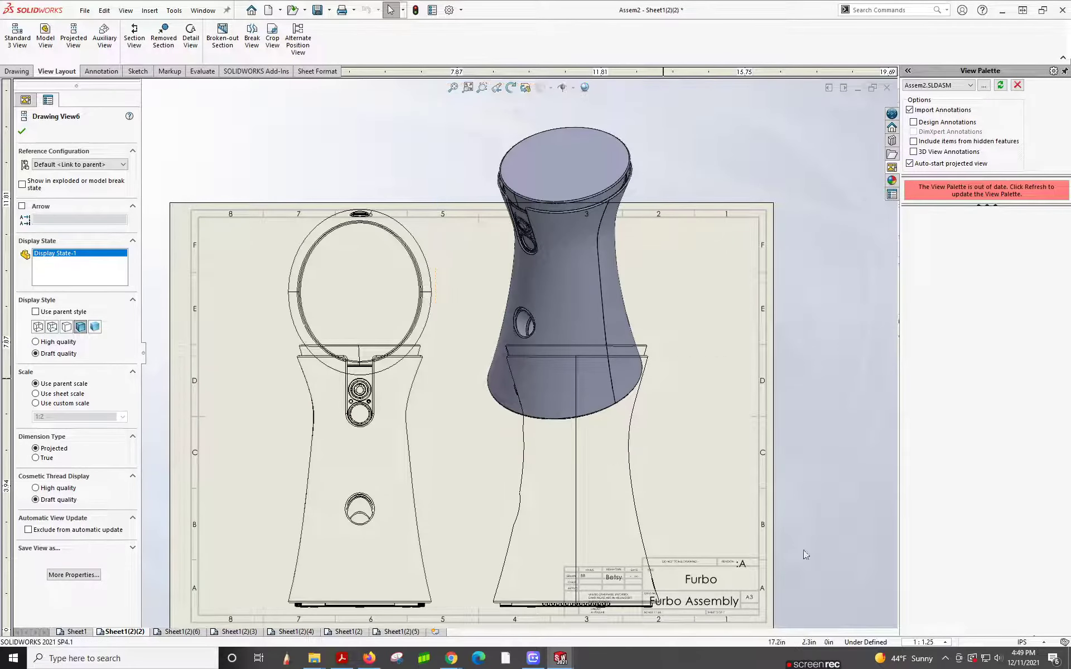
Set a user-defined sheet scale of 1:2.25 without scaling the annotations' position or text height.
click(946, 644)
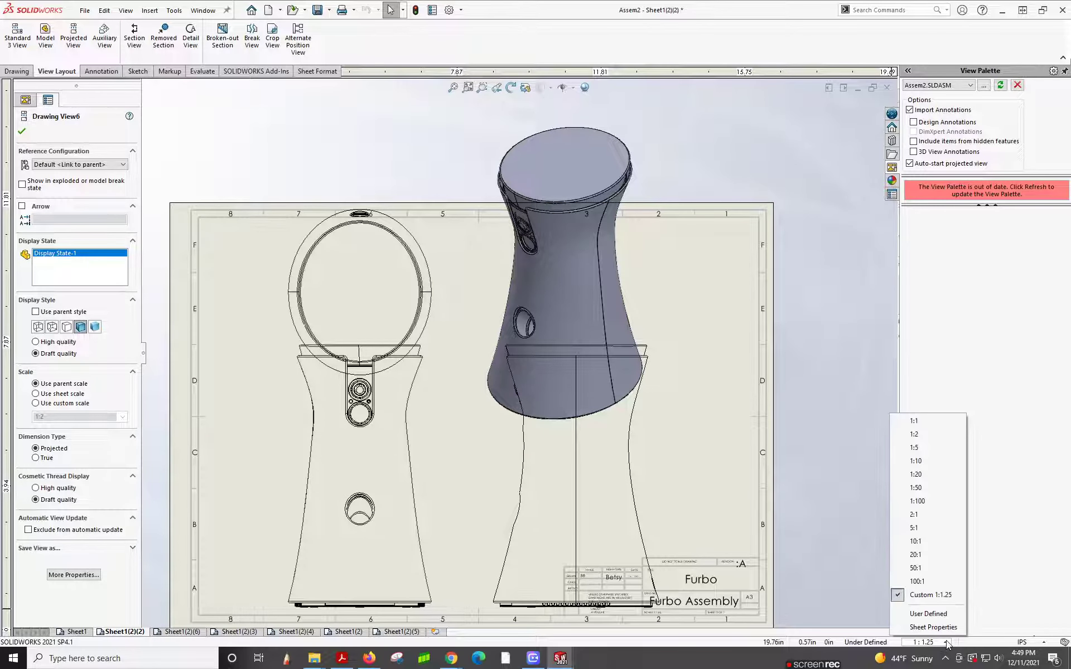
click(929, 614)
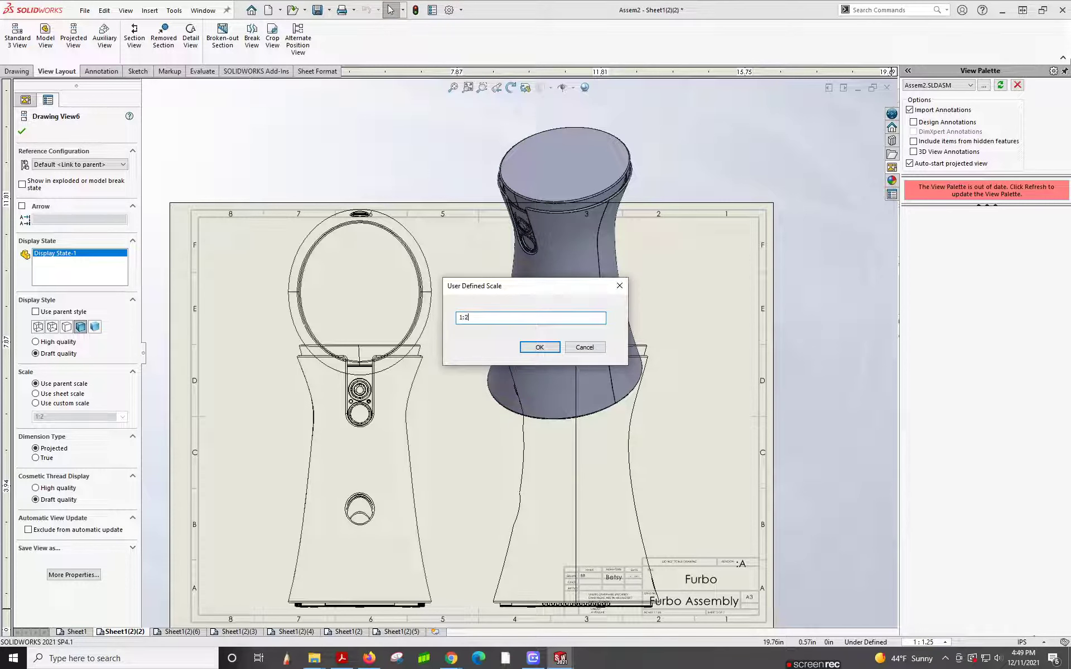
key(Return)
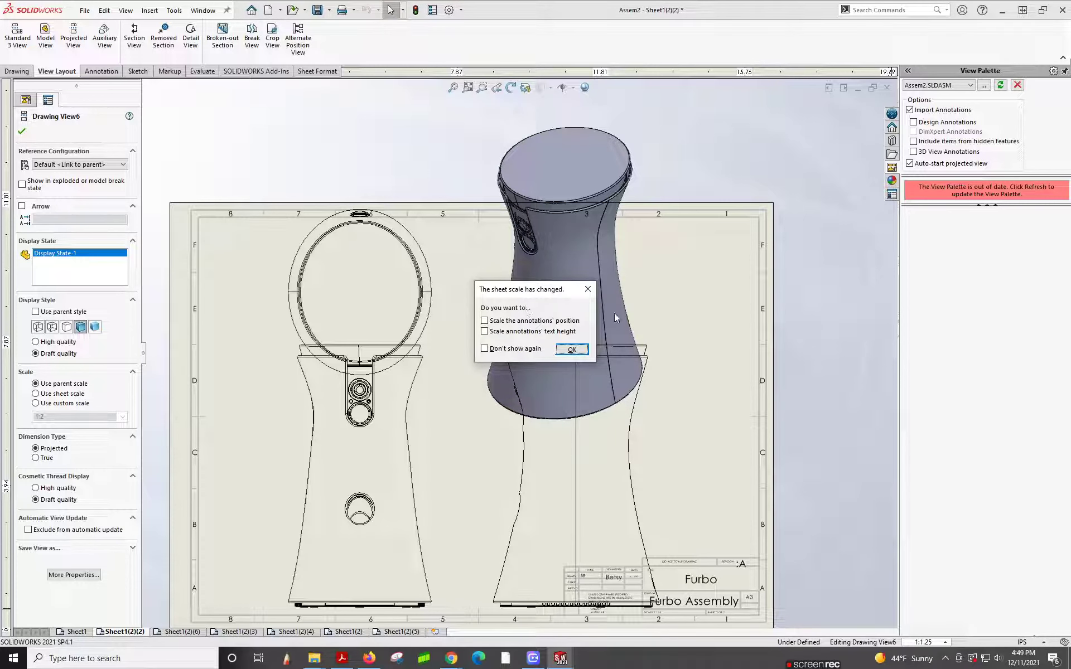
click(570, 349)
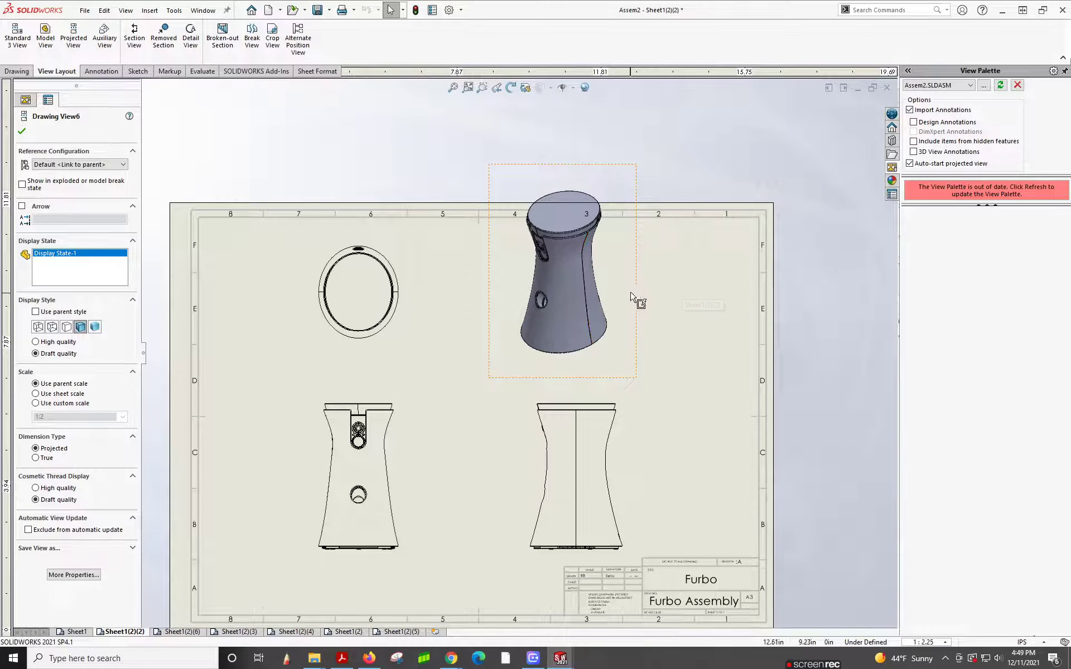
Move the isometric view down inside the sheet border above the side view, and shift the front view slightly to the left.
mouse_move(635, 296)
mouse_down()
mouse_move(642, 330)
mouse_move(652, 326)
mouse_up()
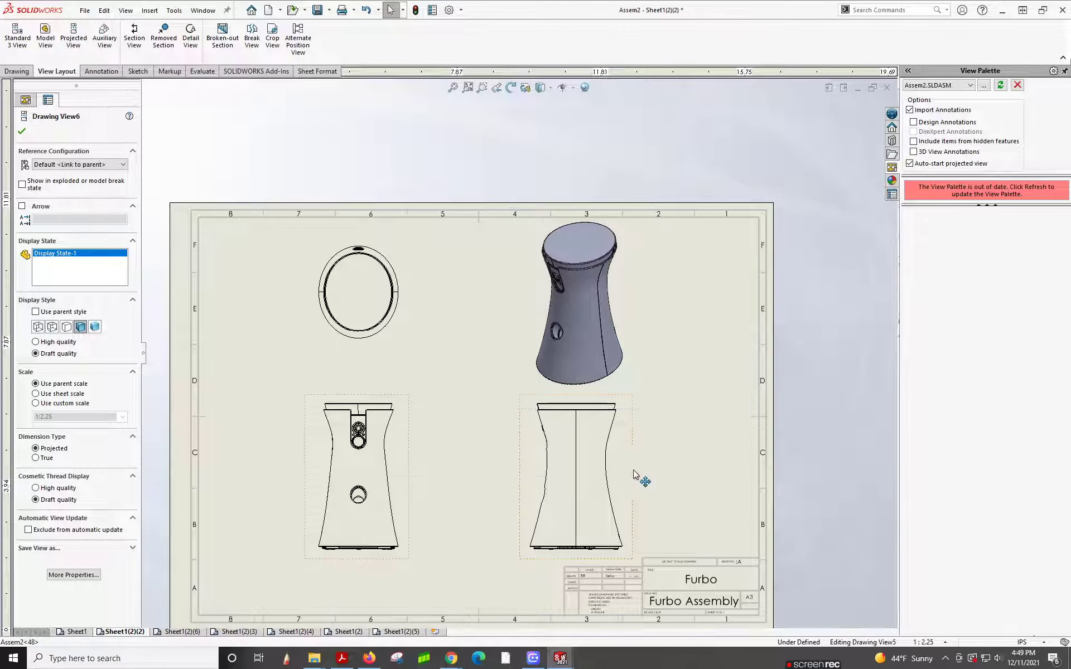
click(390, 419)
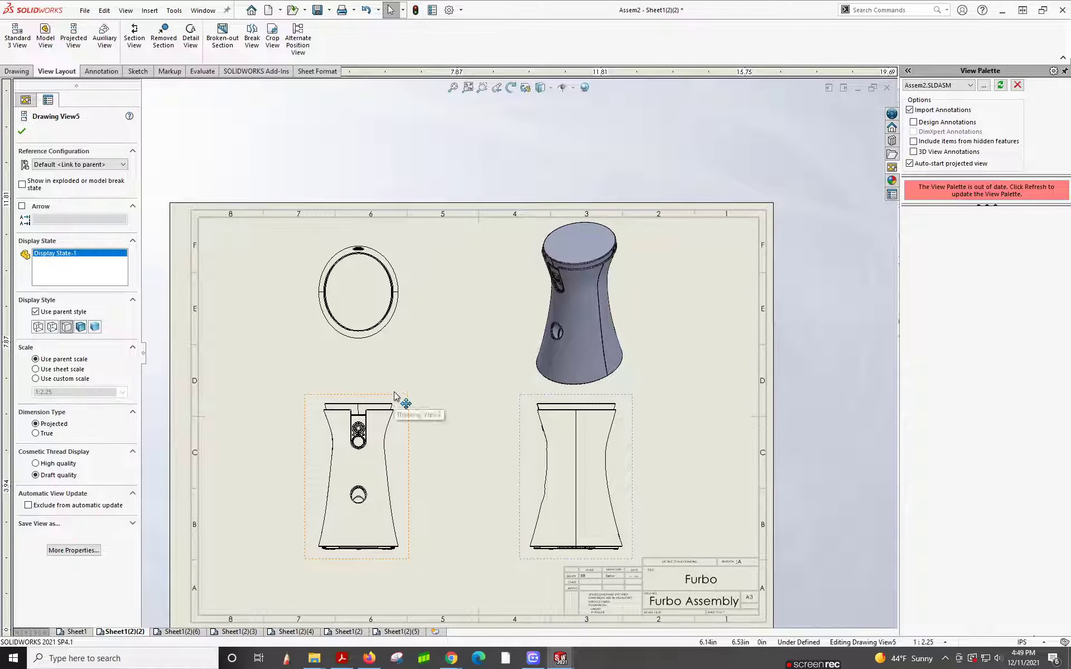
drag(394, 396, 389, 397)
click(344, 330)
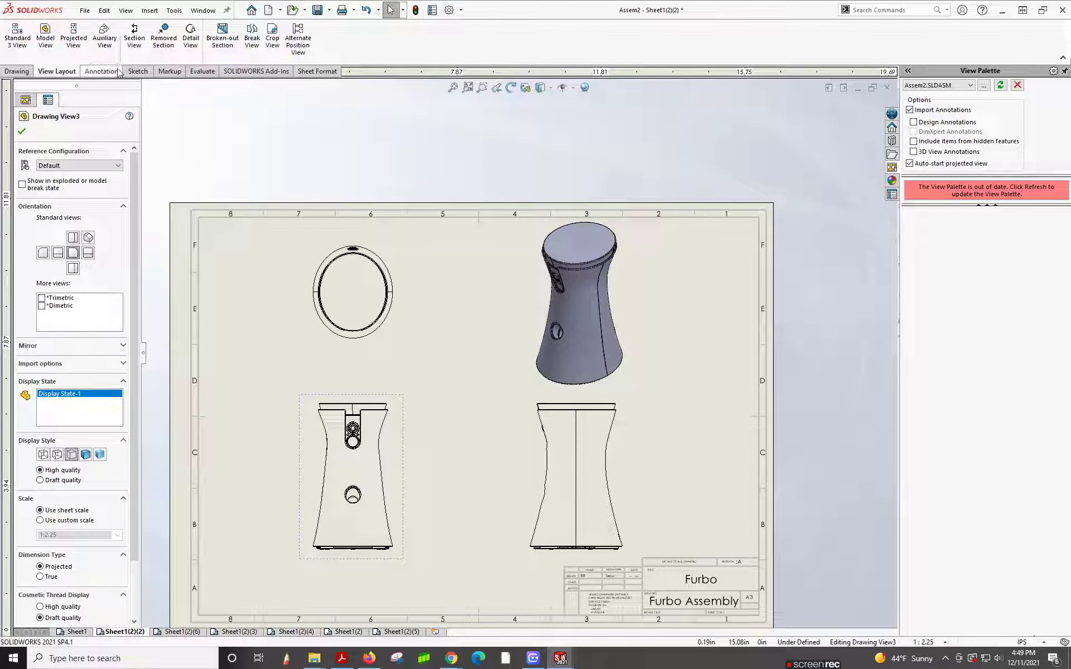
Dimension the inner oval's overall vertical length in the top view, placing the dimension to the right of the outer outline.
click(17, 71)
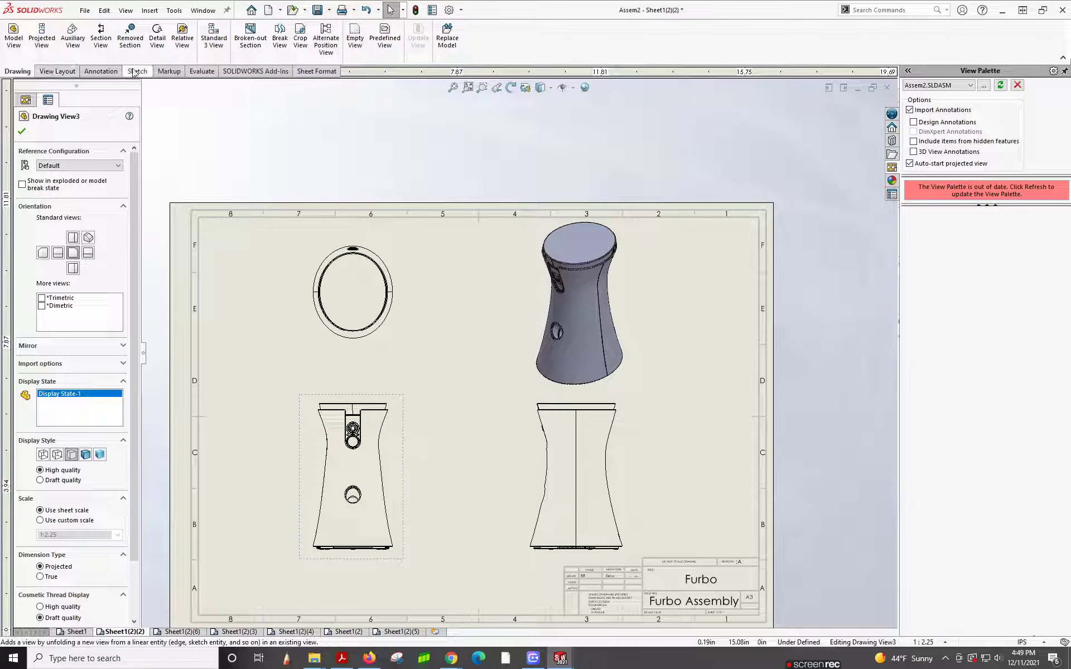
click(168, 73)
click(136, 72)
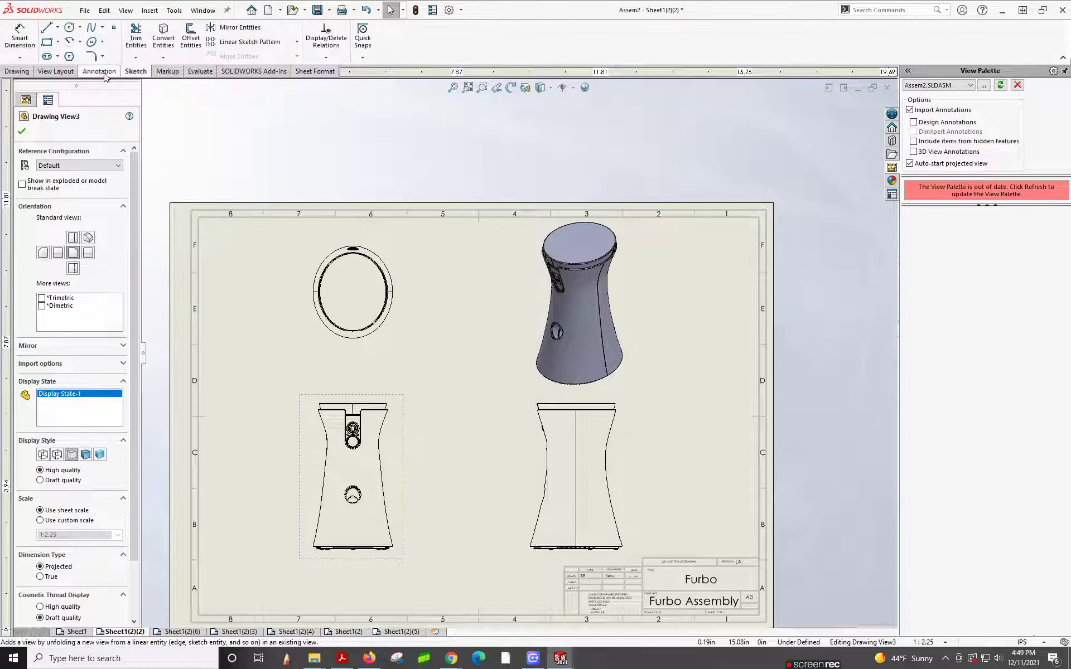
click(21, 46)
scroll(370, 299, down, 8)
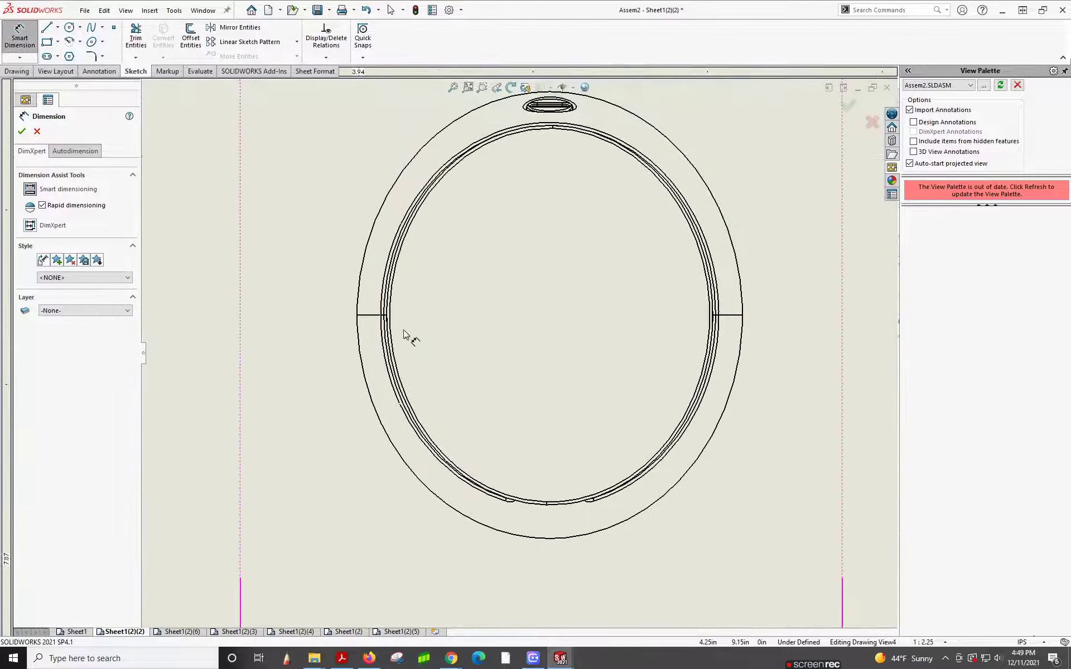
scroll(396, 317, down, 1)
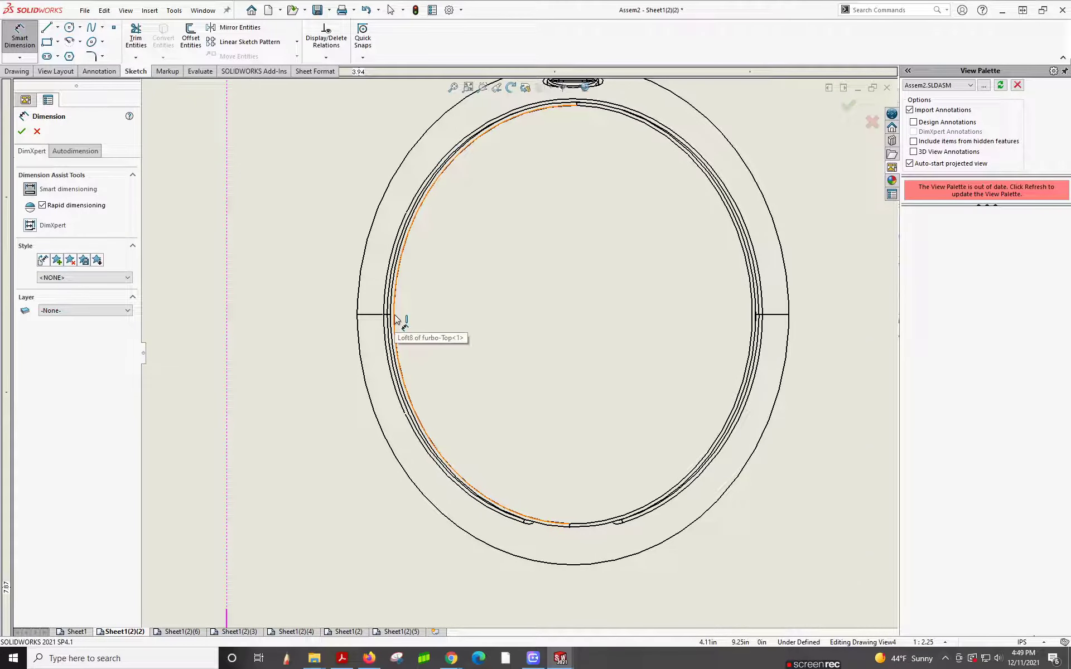
click(577, 104)
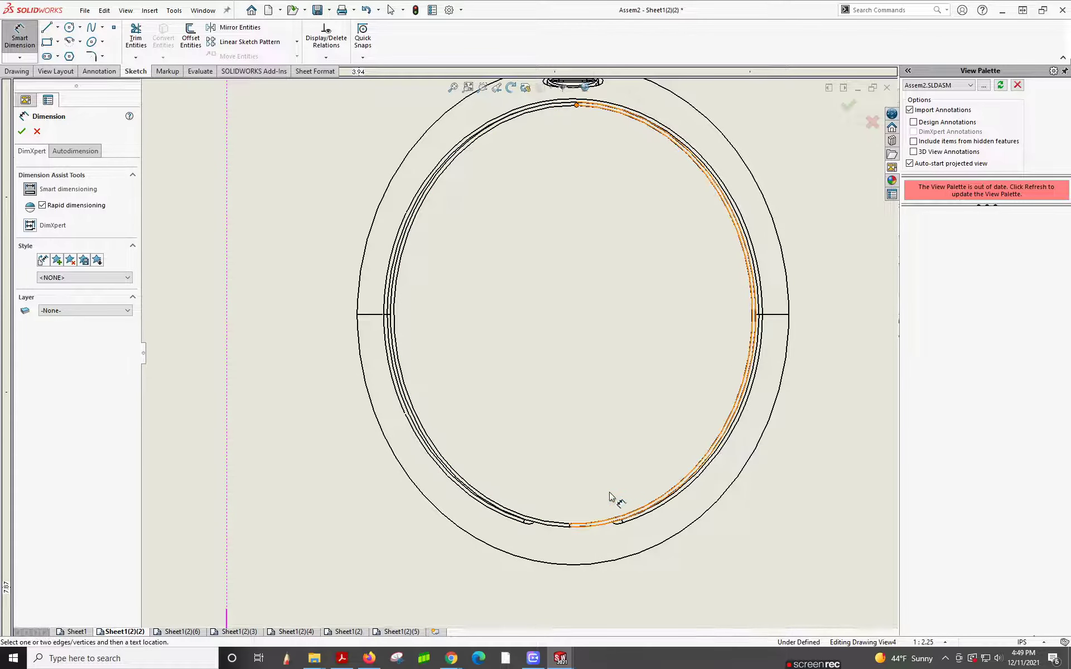
click(570, 524)
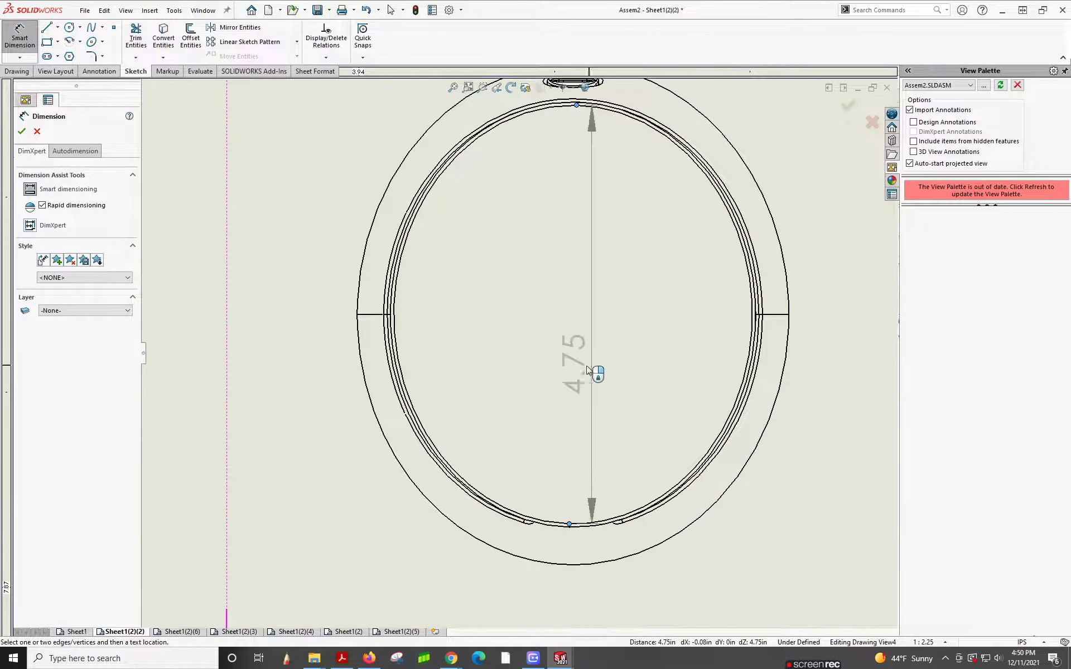
scroll(587, 348, up, 3)
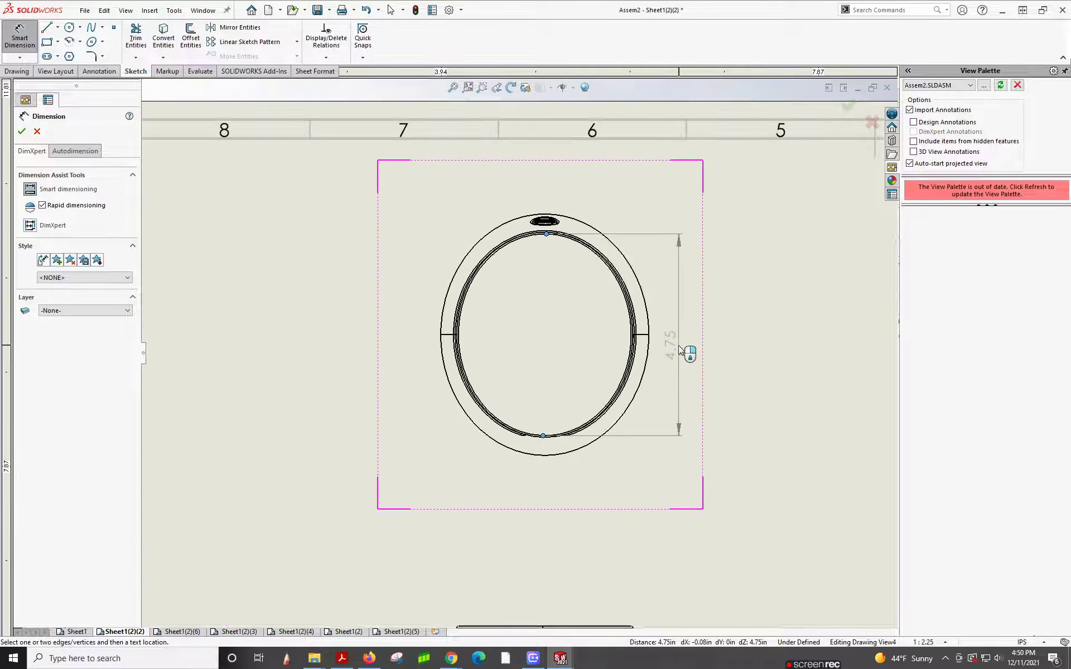
click(685, 352)
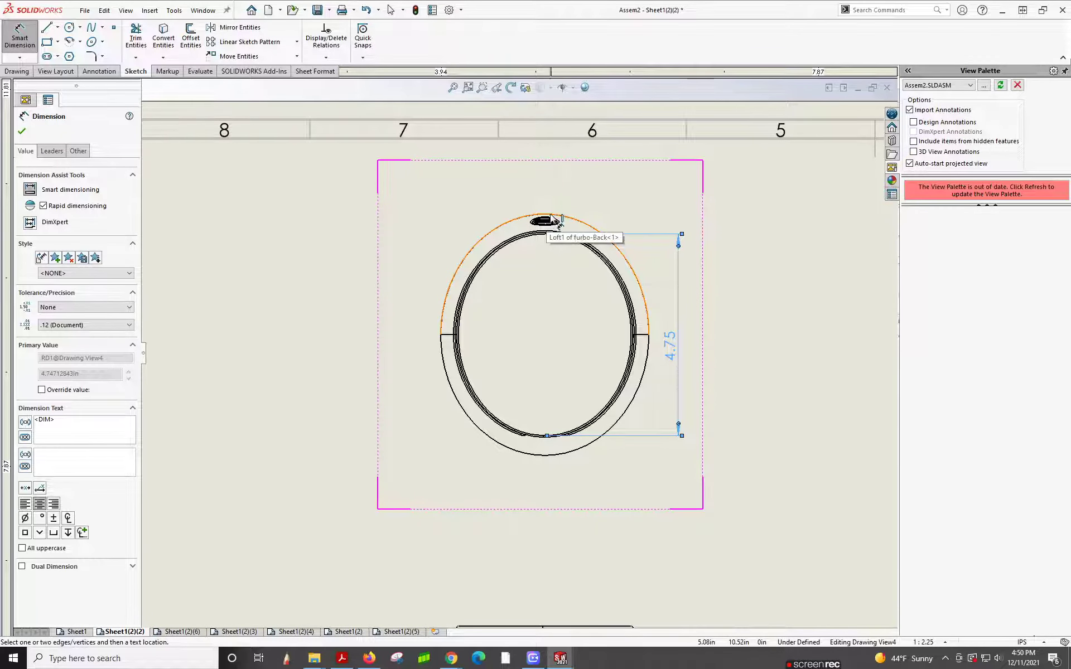
click(58, 27)
click(64, 44)
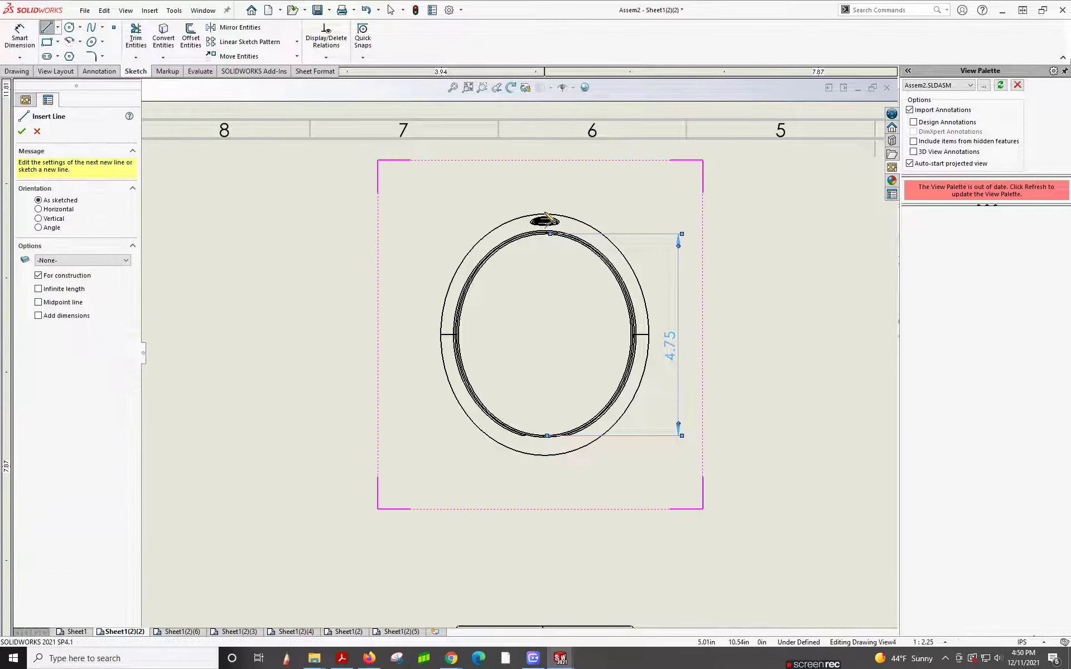
click(59, 28)
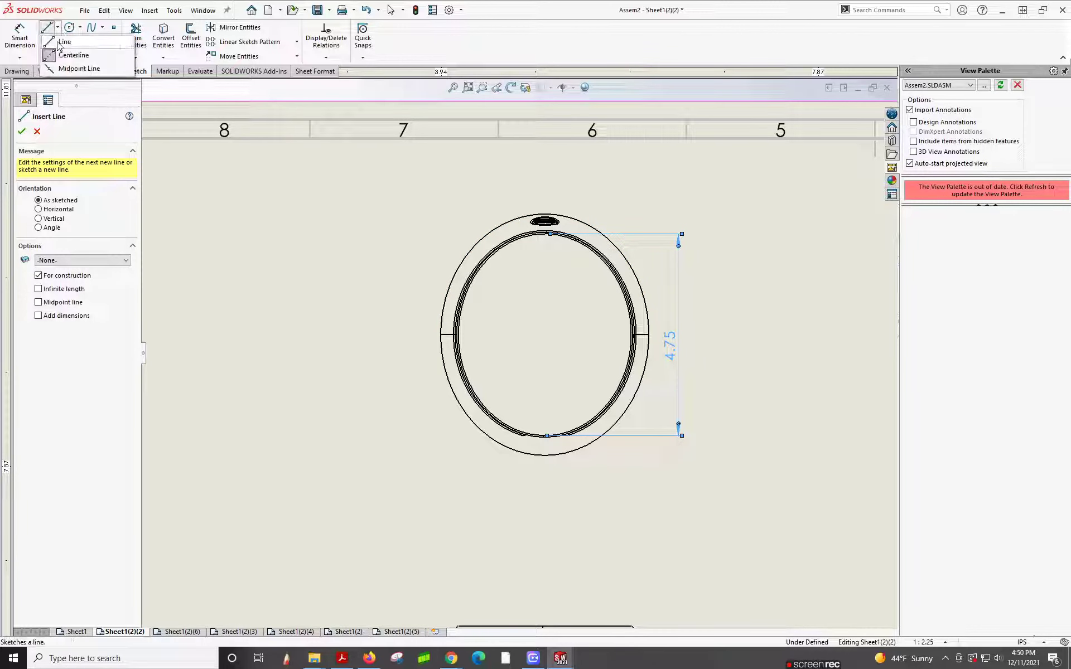
Place sketch points at the uppermost and lowermost positions of the outer oval in the top view.
click(115, 29)
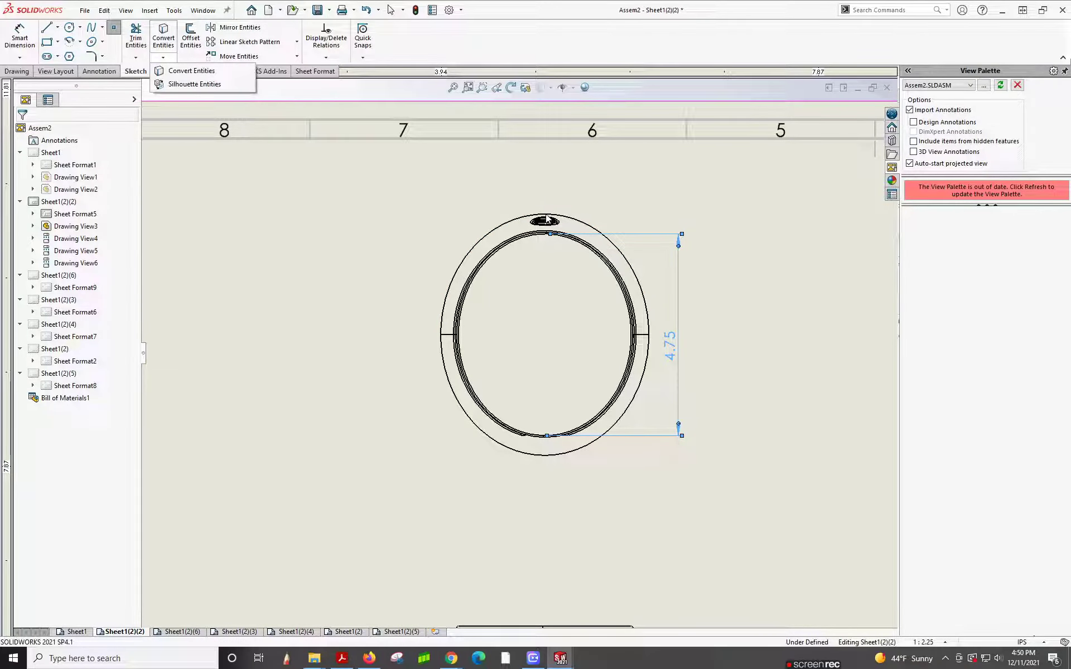
click(546, 215)
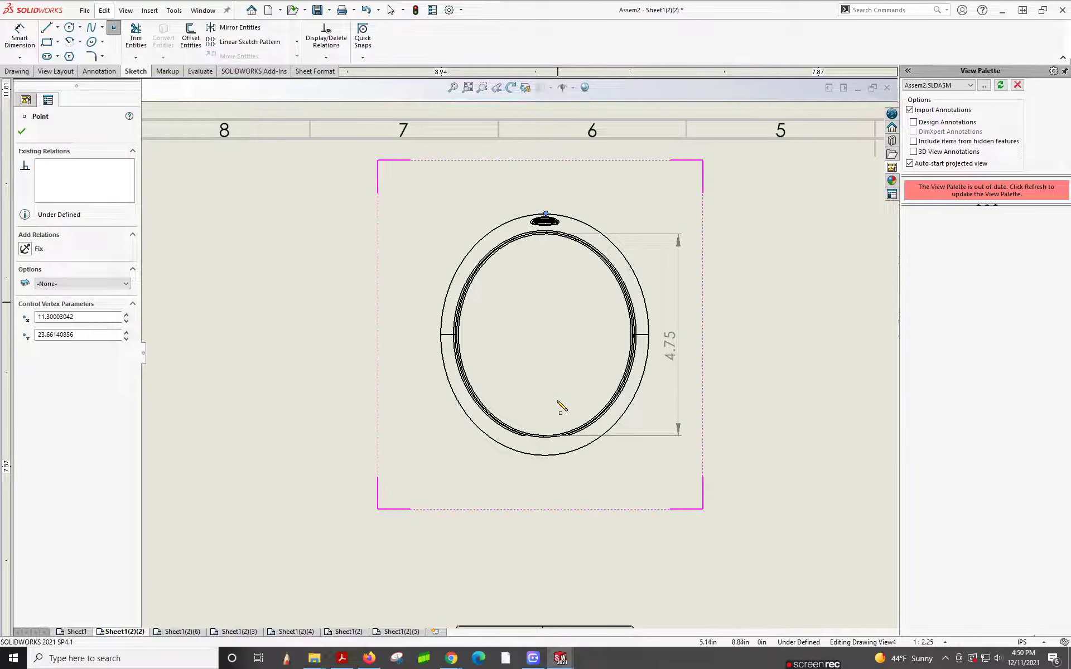
click(545, 455)
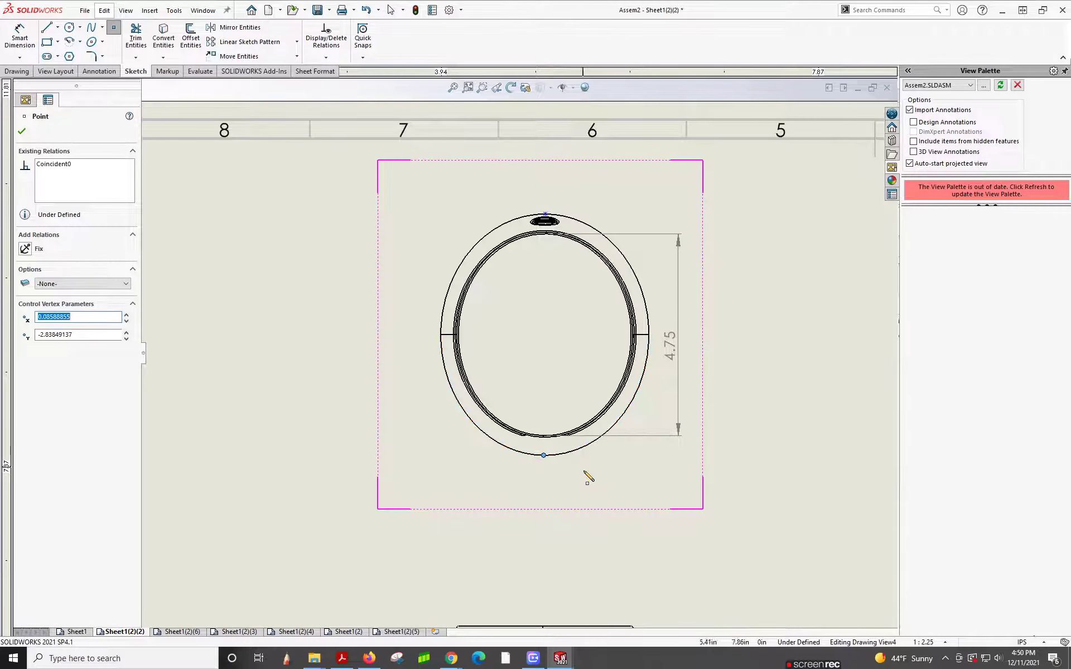
key(Escape)
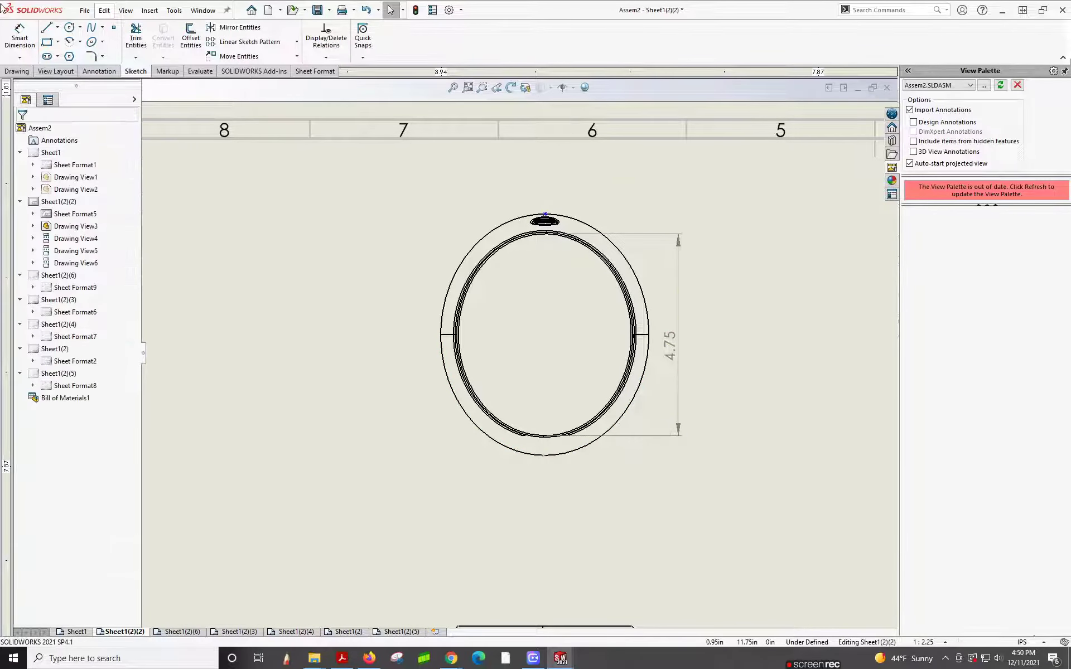
Try to dimension the vertical distance between the two sketch points on the top view's outer oval.
click(21, 39)
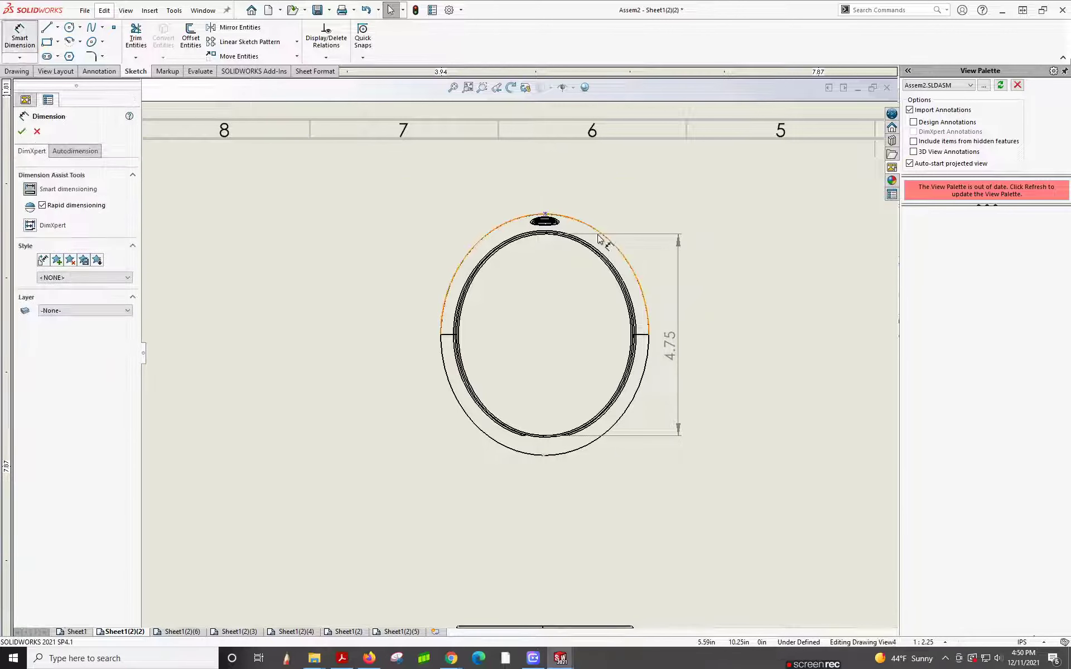
click(544, 456)
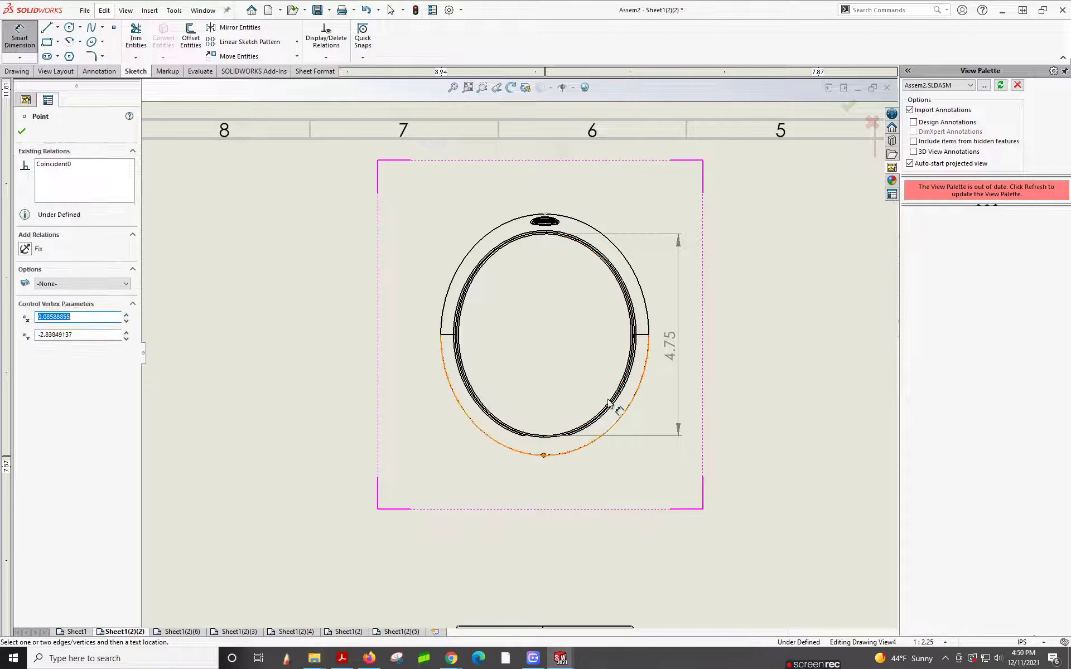
click(546, 217)
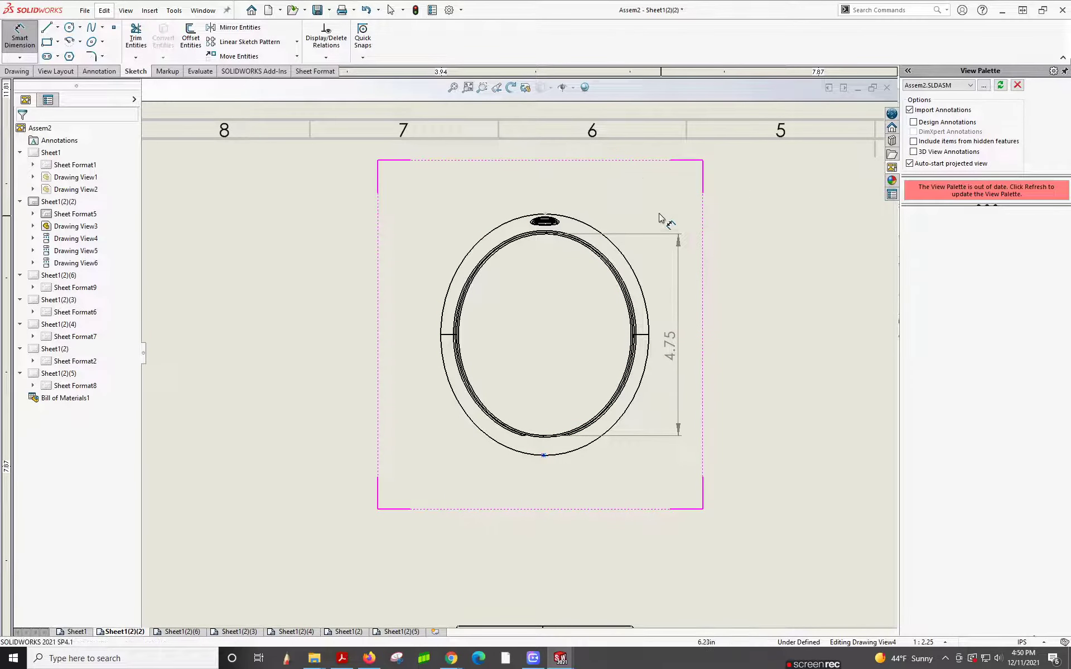
key(Escape)
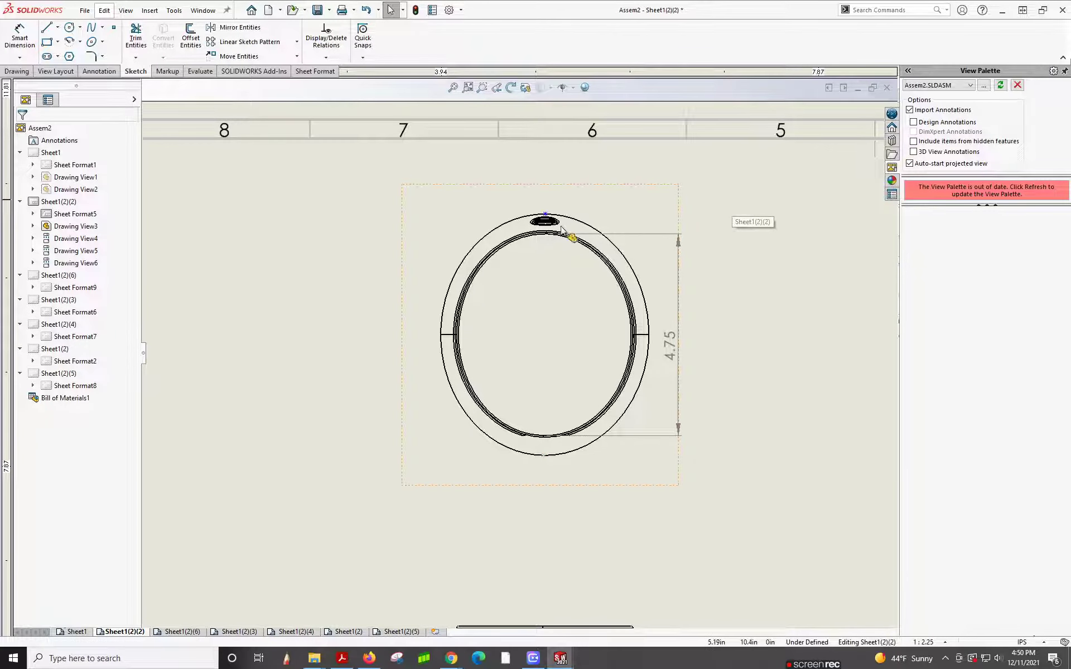
click(546, 214)
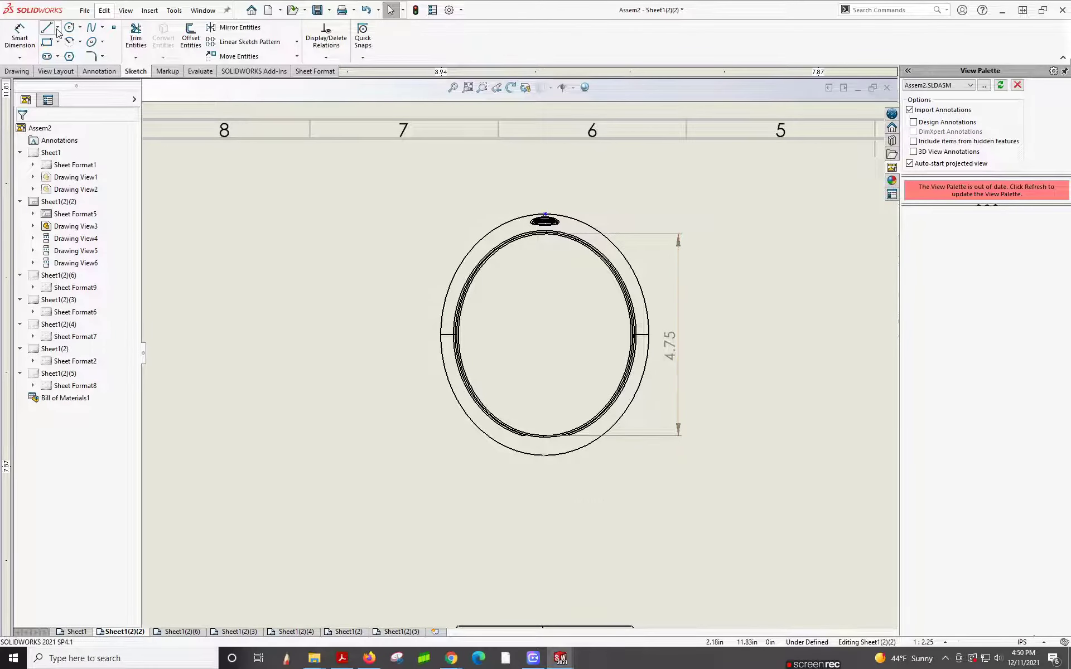
click(19, 37)
click(544, 455)
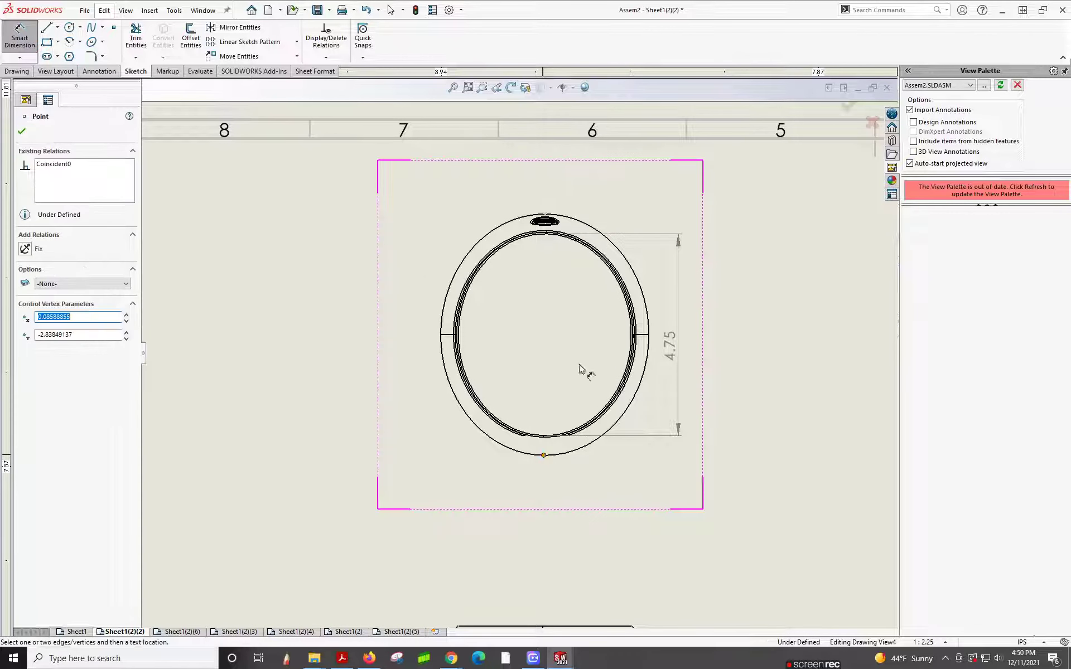
click(548, 215)
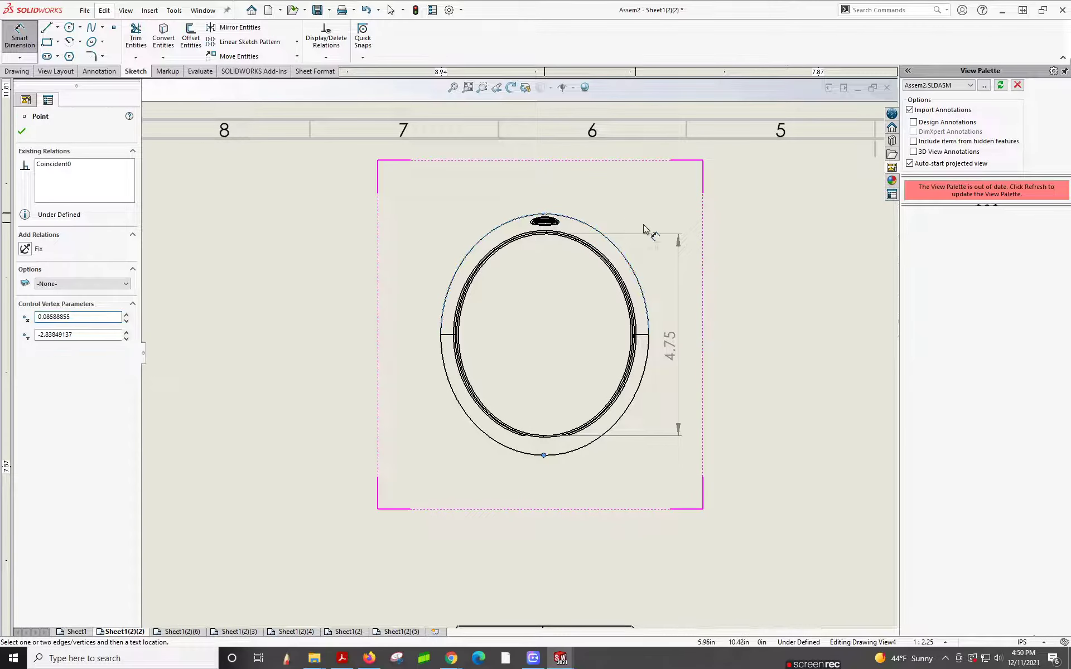
key(Escape)
key(Escape)
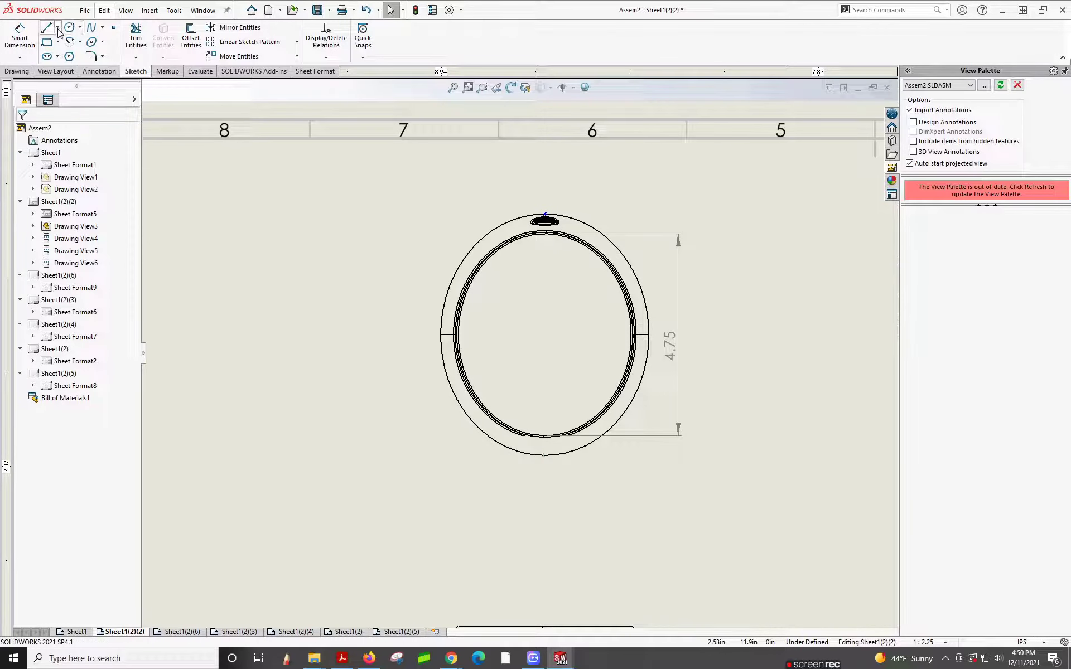
Draw a vertical centerline through the top view from the outer oval's lowest point to its highest point.
click(57, 27)
click(61, 48)
click(544, 456)
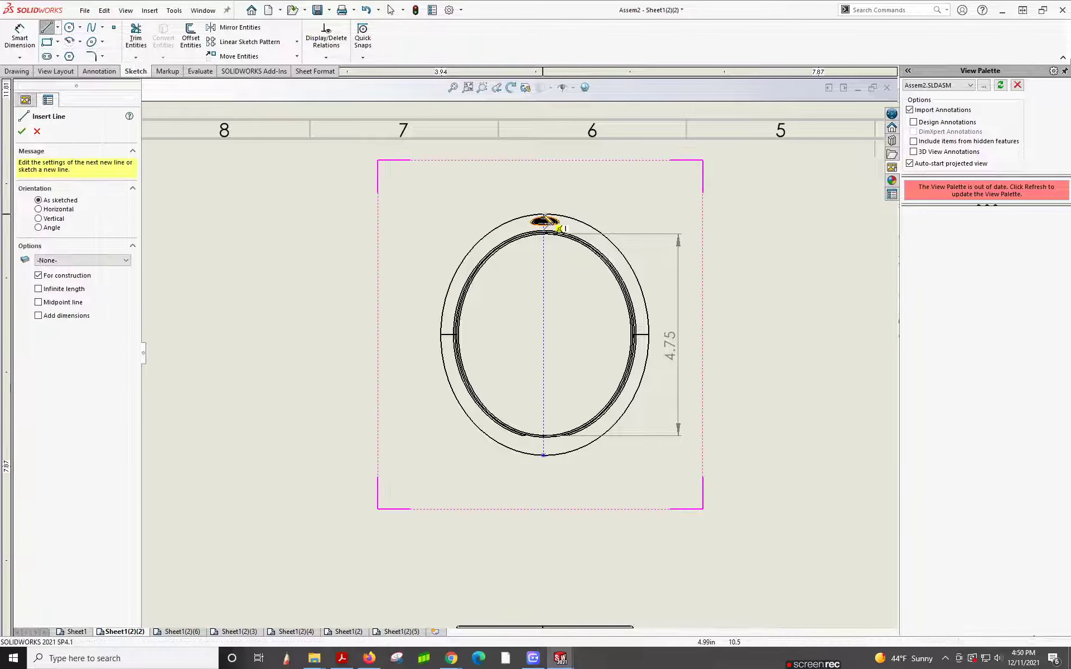
click(545, 215)
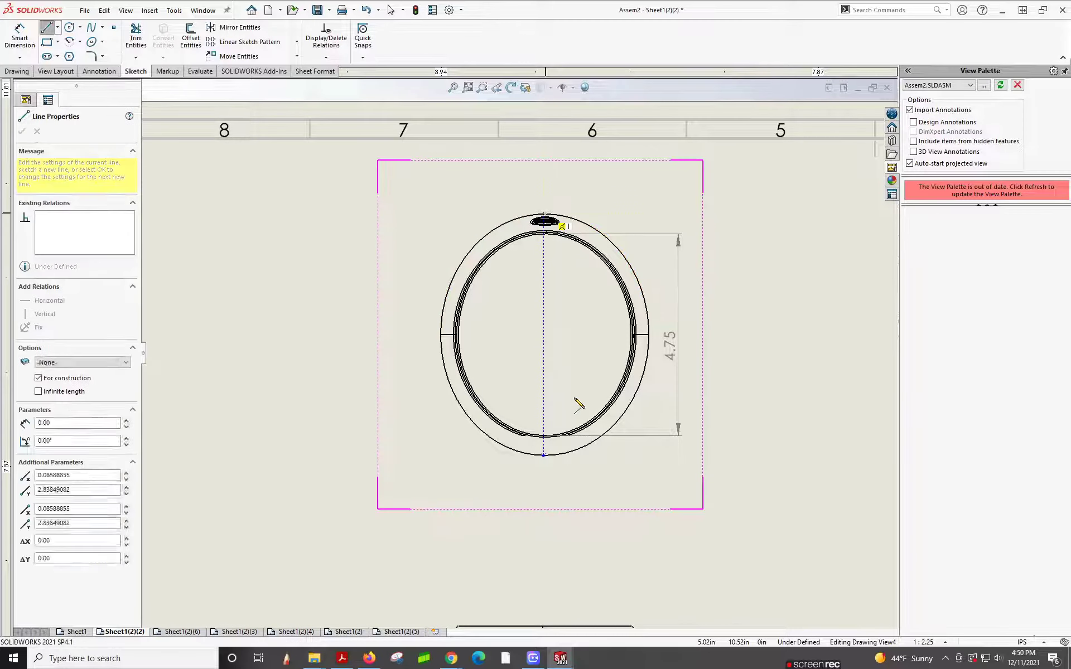
key(Escape)
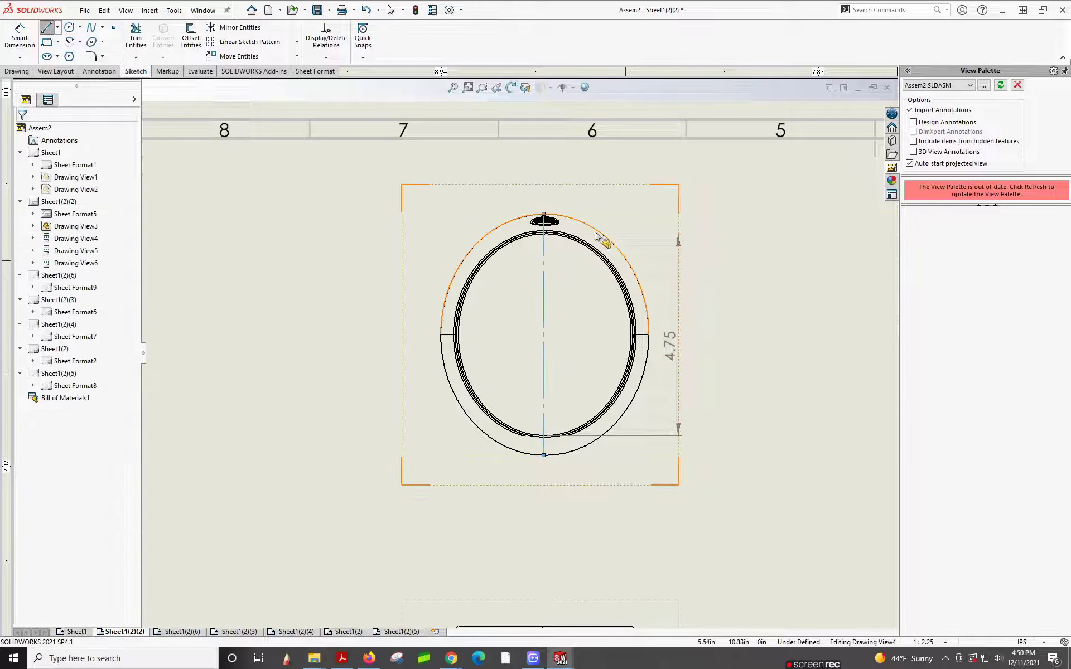
Dimension the vertical centerline's length, placing it to the right of the inner oval's dimension and keeping its value.
click(28, 38)
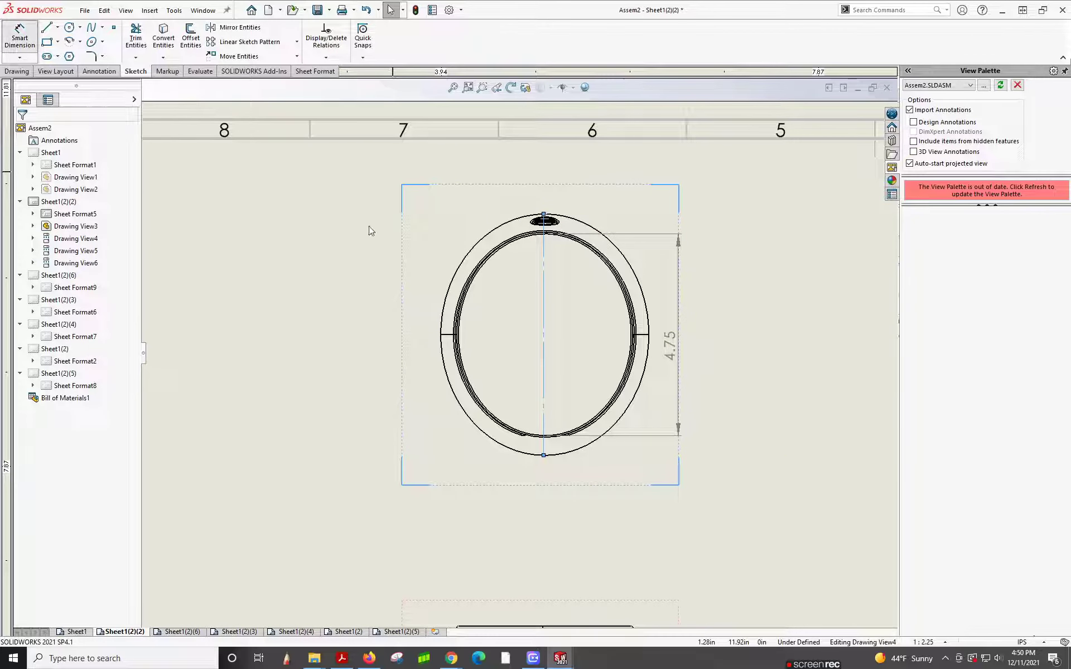
click(545, 302)
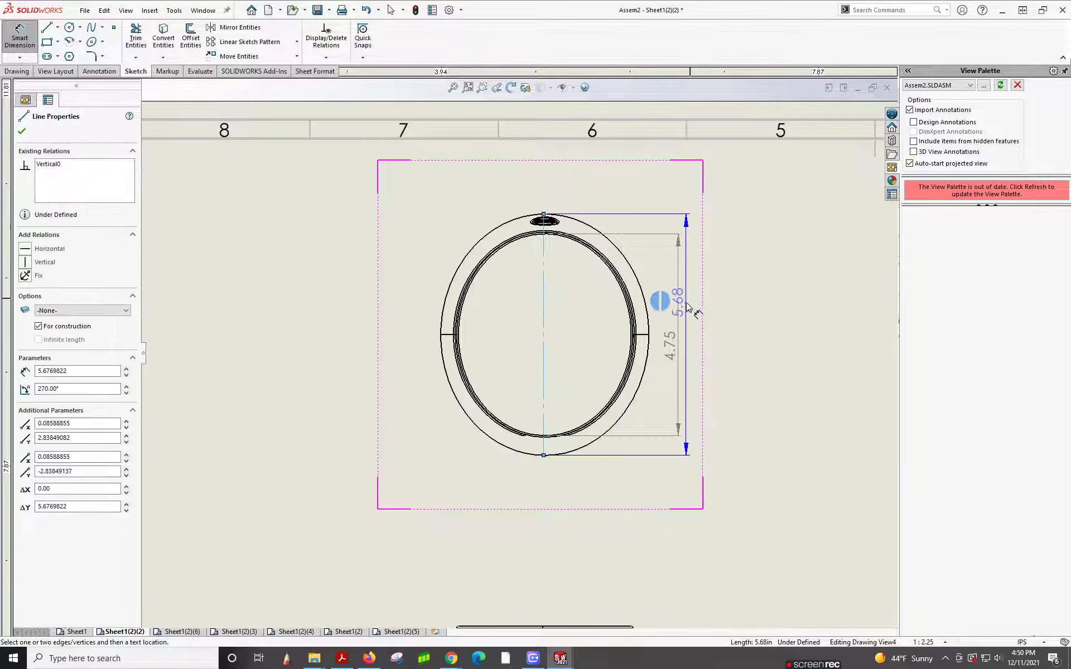
click(710, 324)
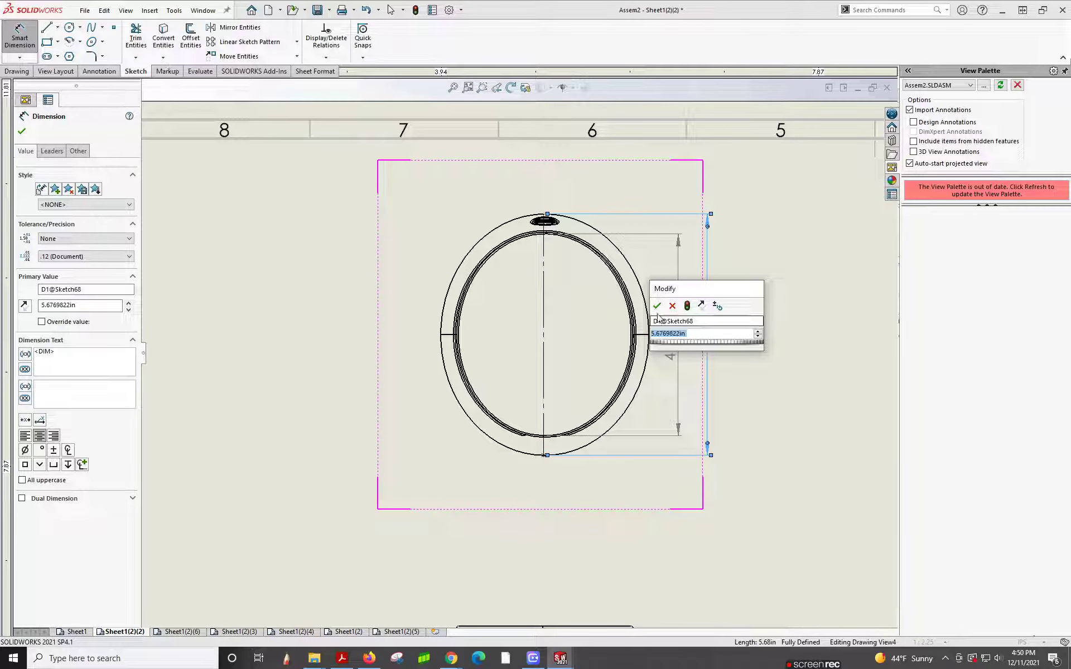
click(658, 309)
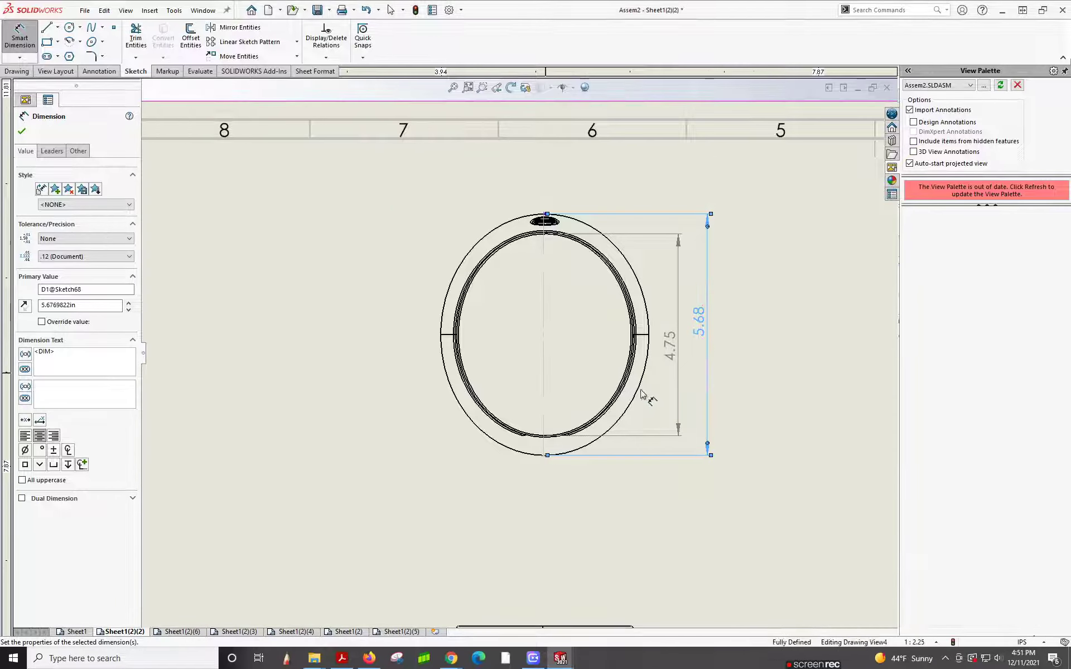
Dimension the width of the lid's top edge in the front view, placing the dimension just above the view.
scroll(642, 394, up, 8)
scroll(586, 412, down, 5)
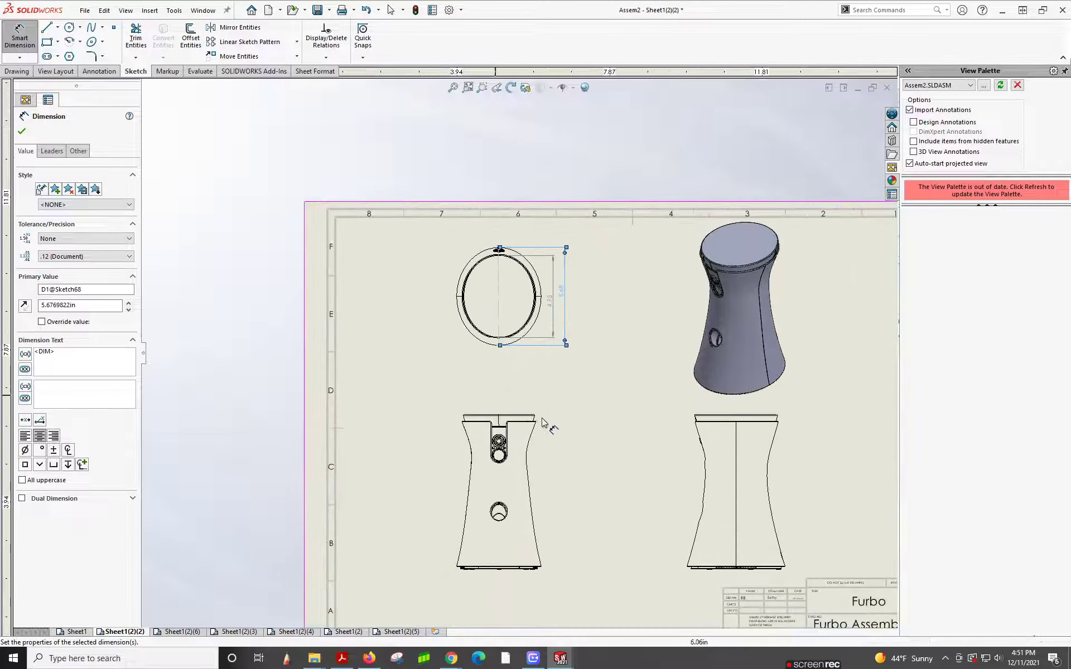
scroll(490, 432, down, 4)
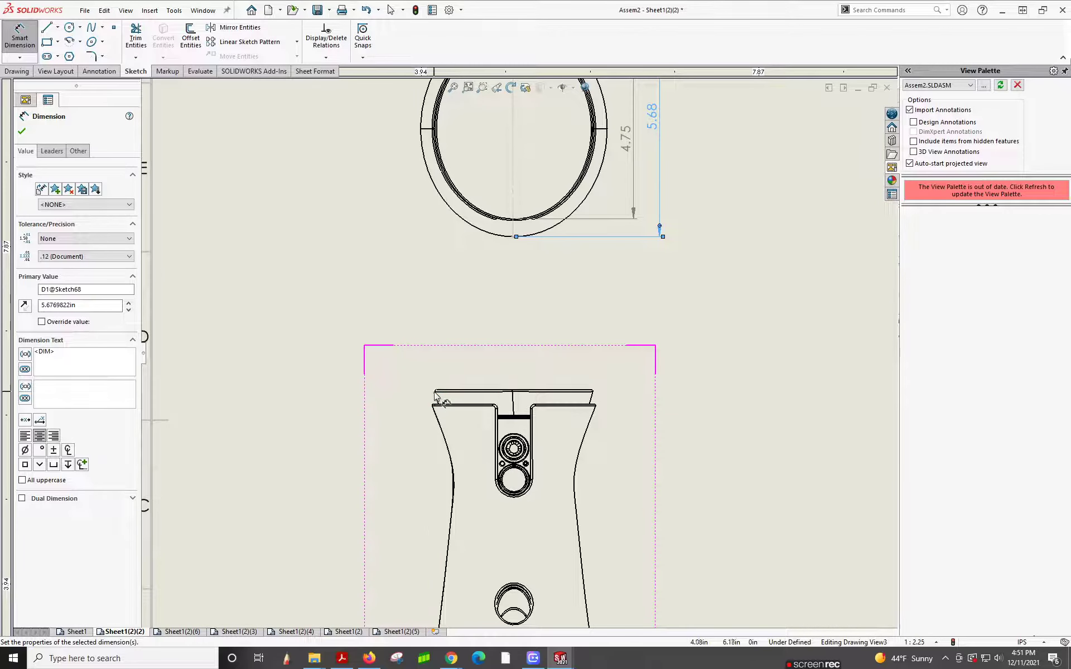
click(435, 392)
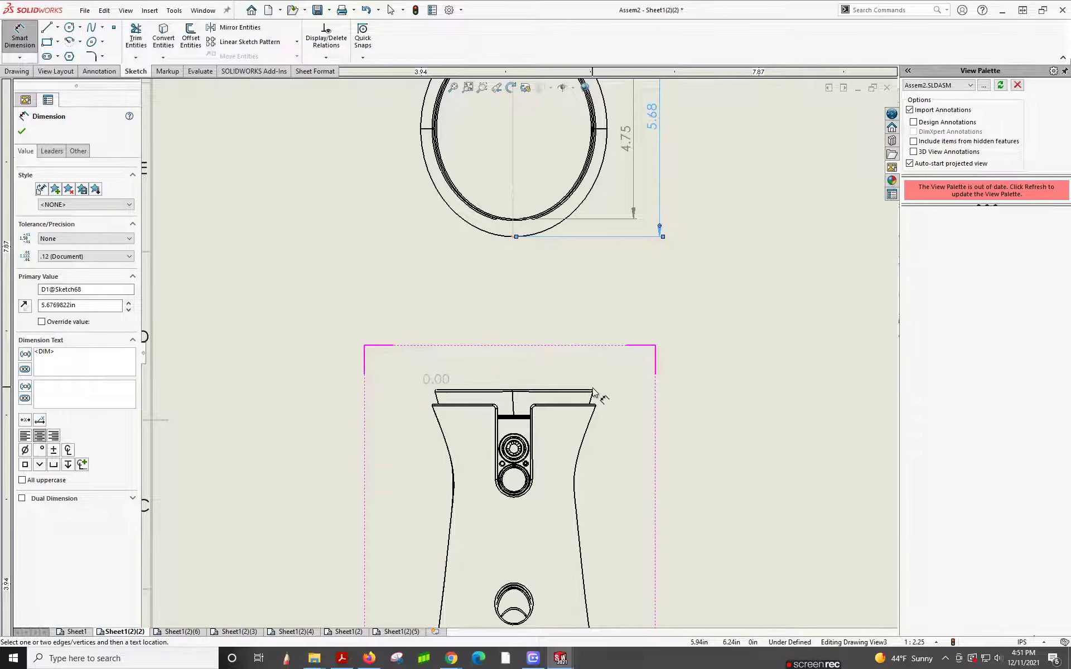
click(592, 390)
click(522, 365)
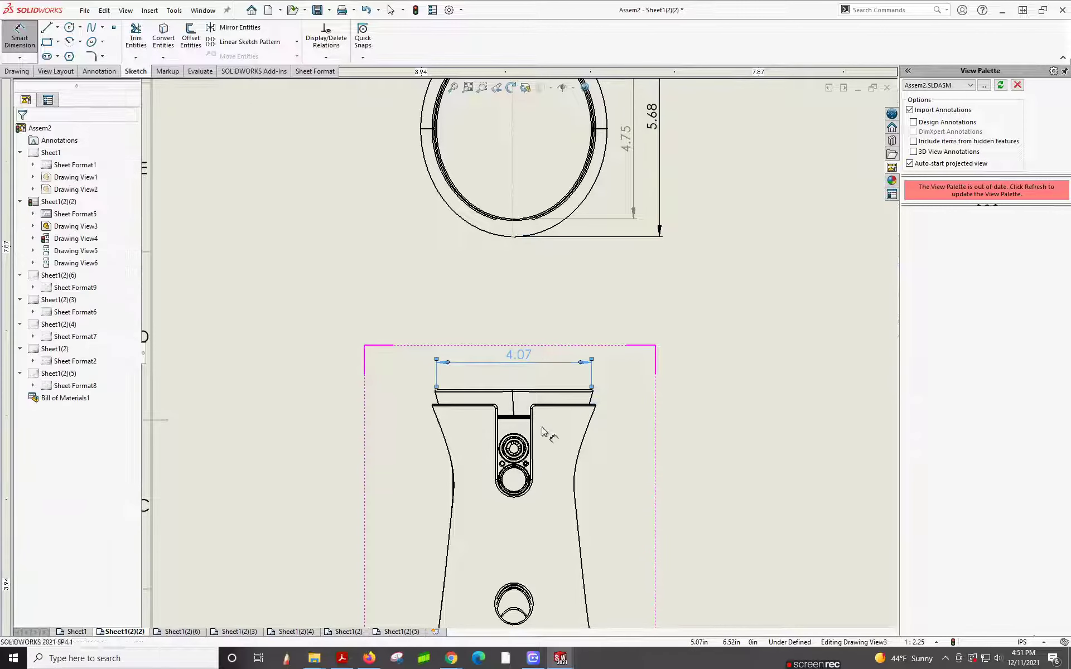
Dimension the width of the body's upper edge in the front view, placing the dimension above the lid's width dimension.
click(433, 407)
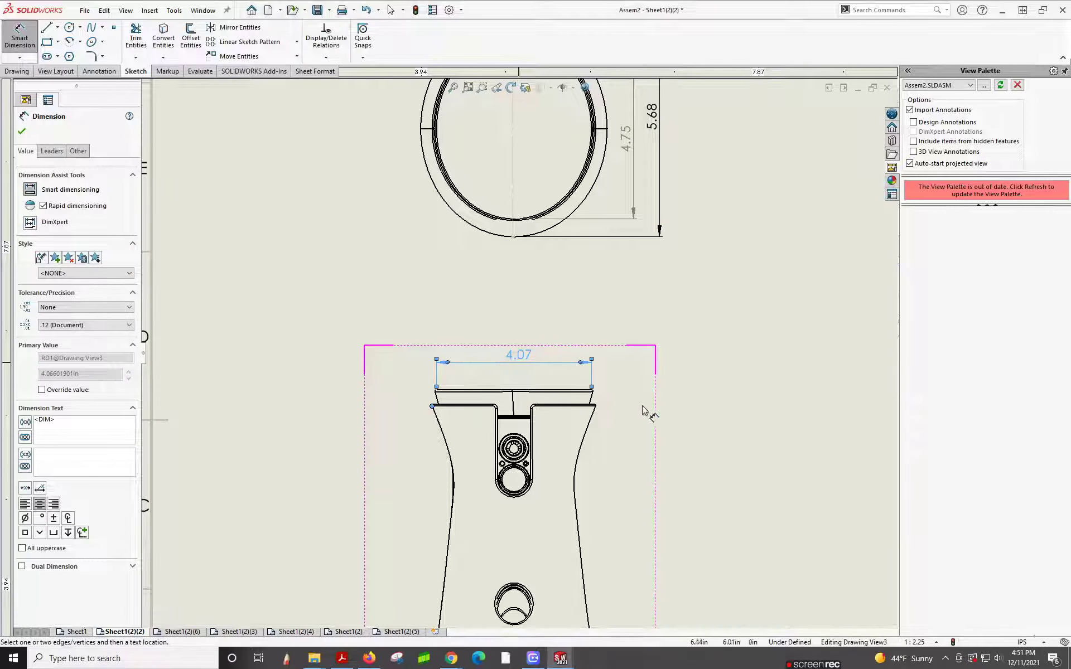
click(596, 408)
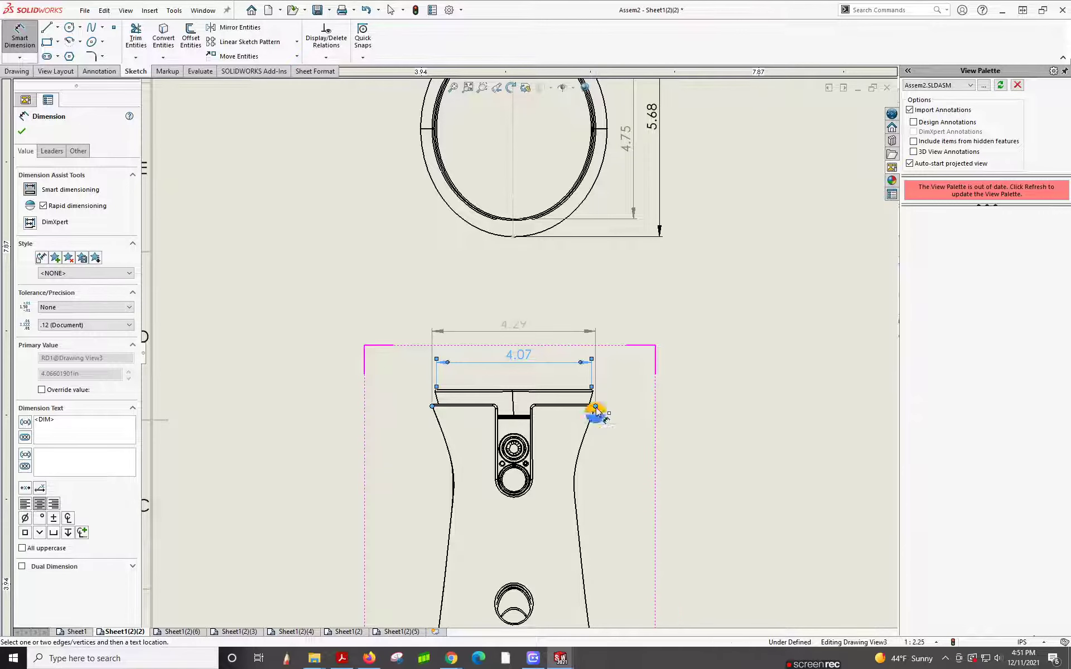
click(518, 335)
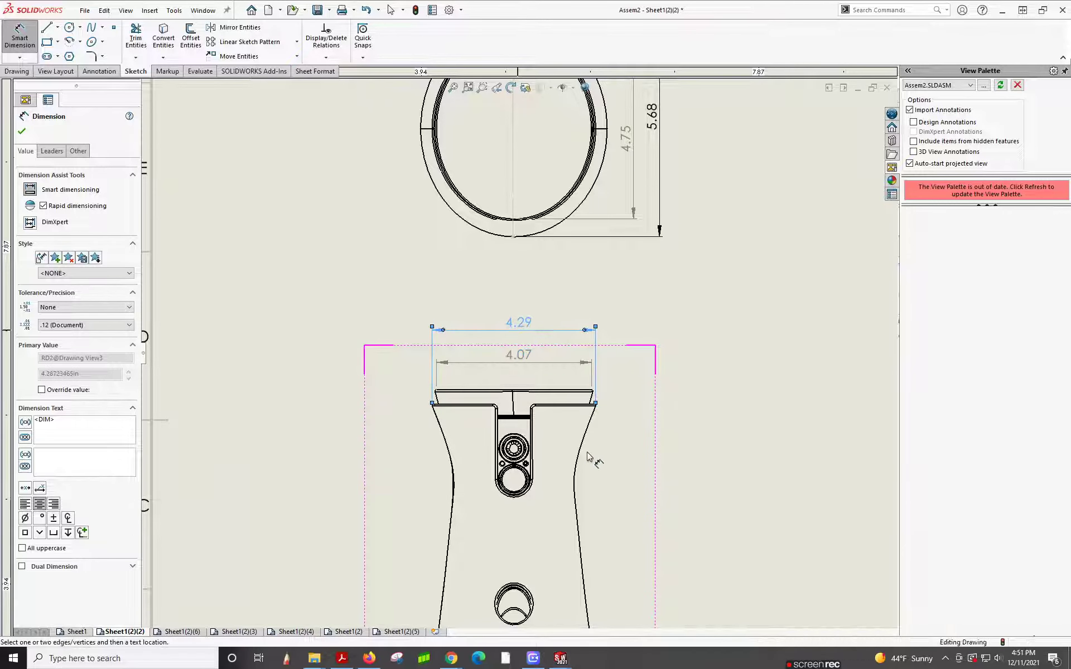
Dimension the front view's overall height from the lid's top edge to the base's underside, placing it to the right of the view.
key(f)
scroll(550, 463, down, 5)
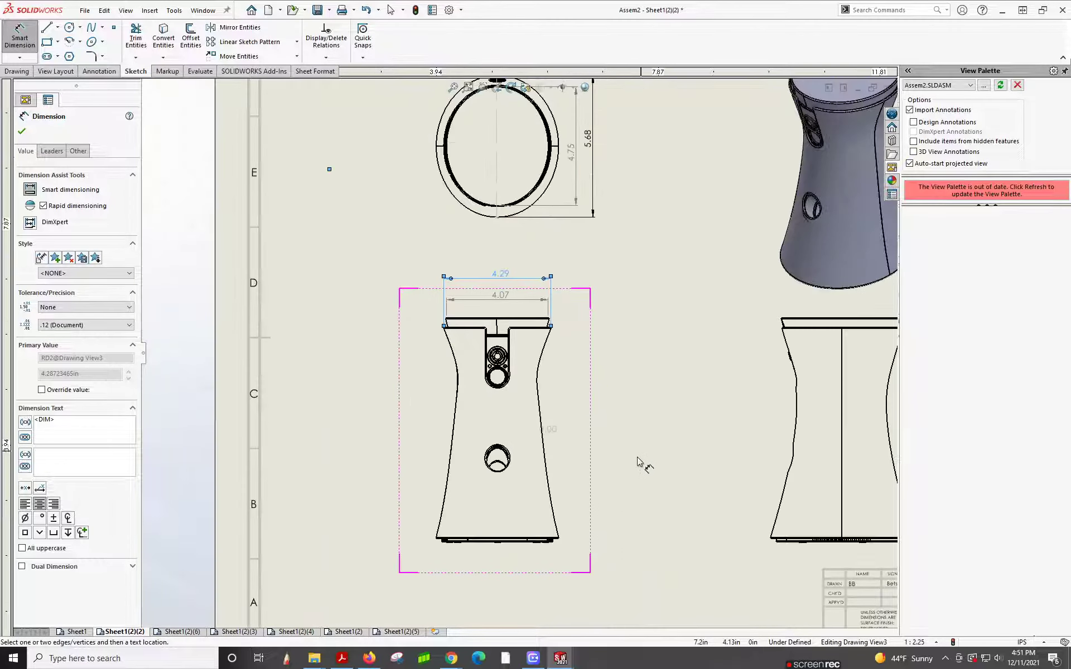
scroll(617, 353, up, 3)
scroll(546, 549, down, 4)
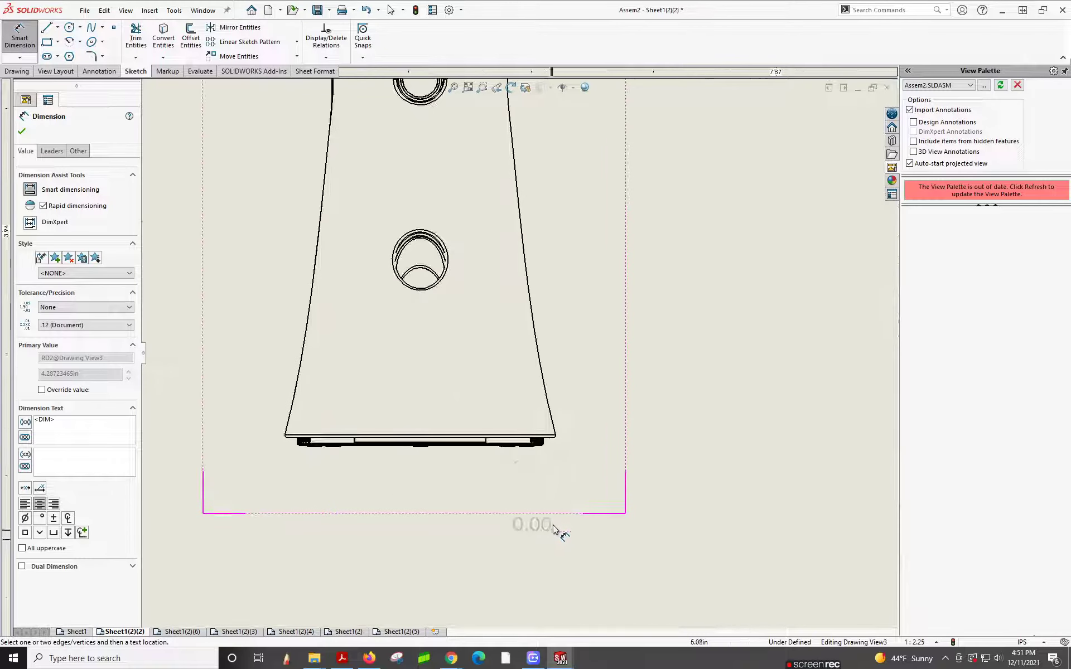
click(545, 443)
scroll(564, 453, up, 3)
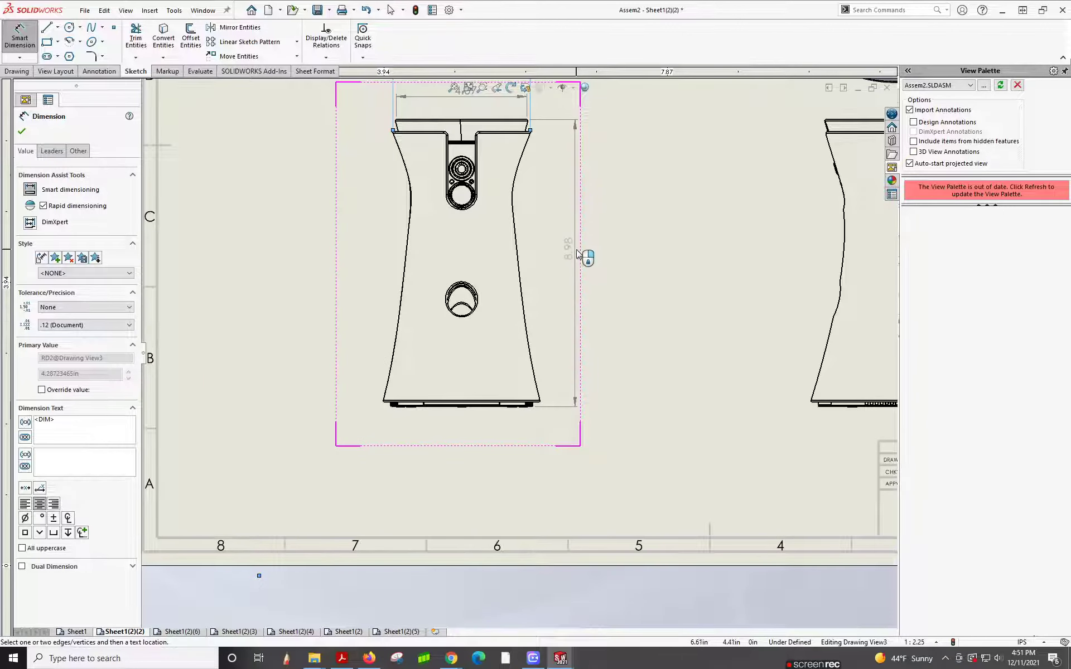
click(580, 251)
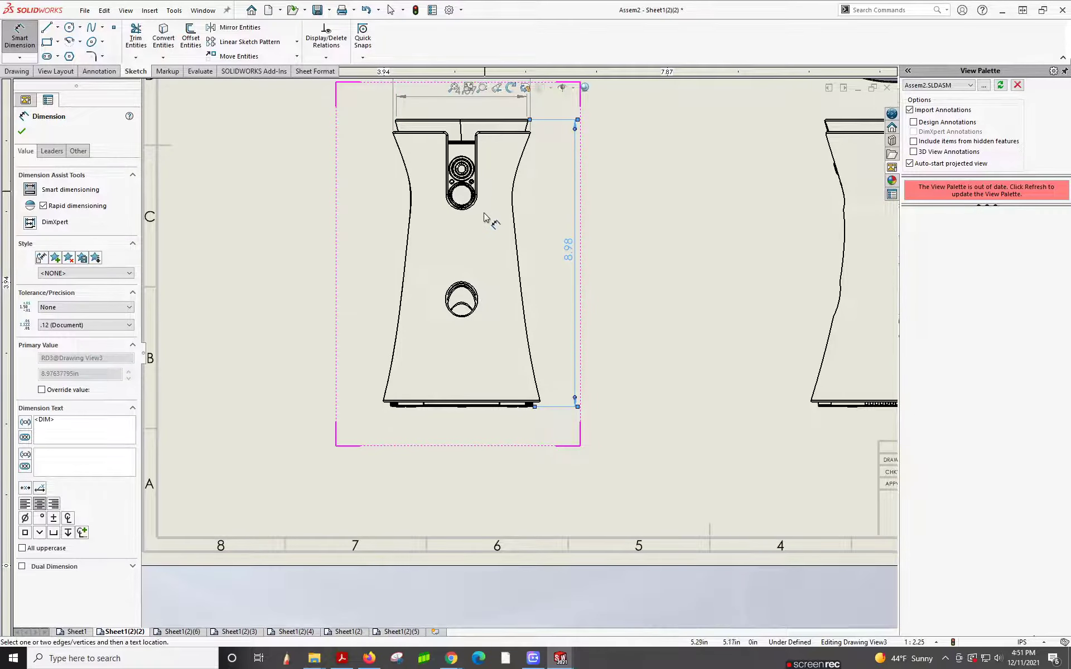
Draw a horizontal centerline across the narrowest part of the body in the side view, from one outline edge to the other.
scroll(491, 223, up, 3)
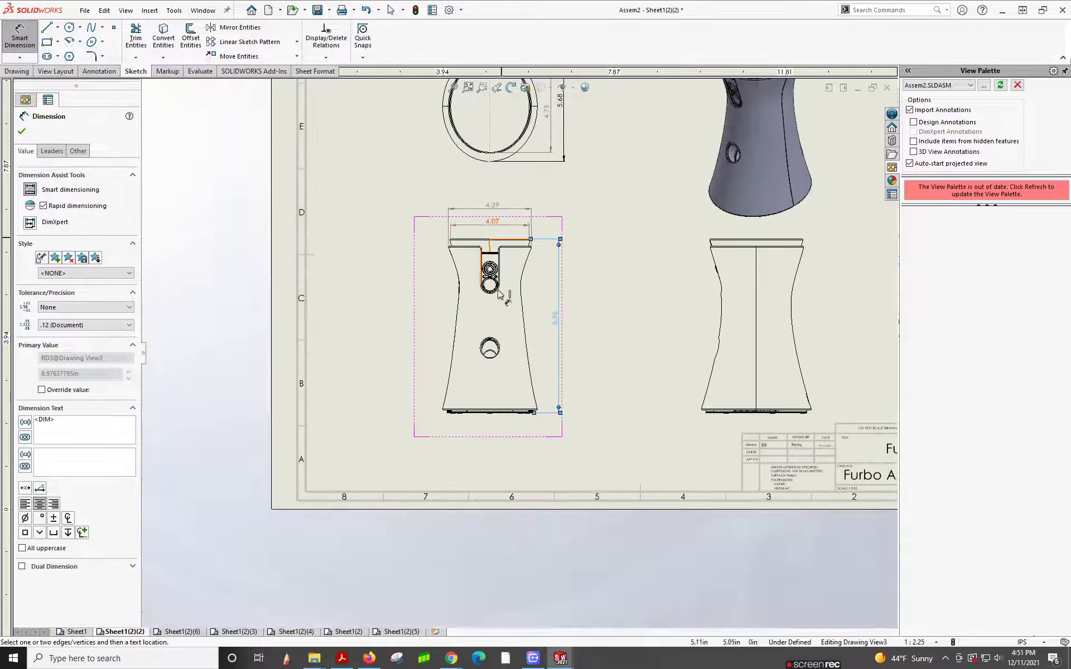
scroll(581, 287, up, 2)
scroll(600, 279, down, 4)
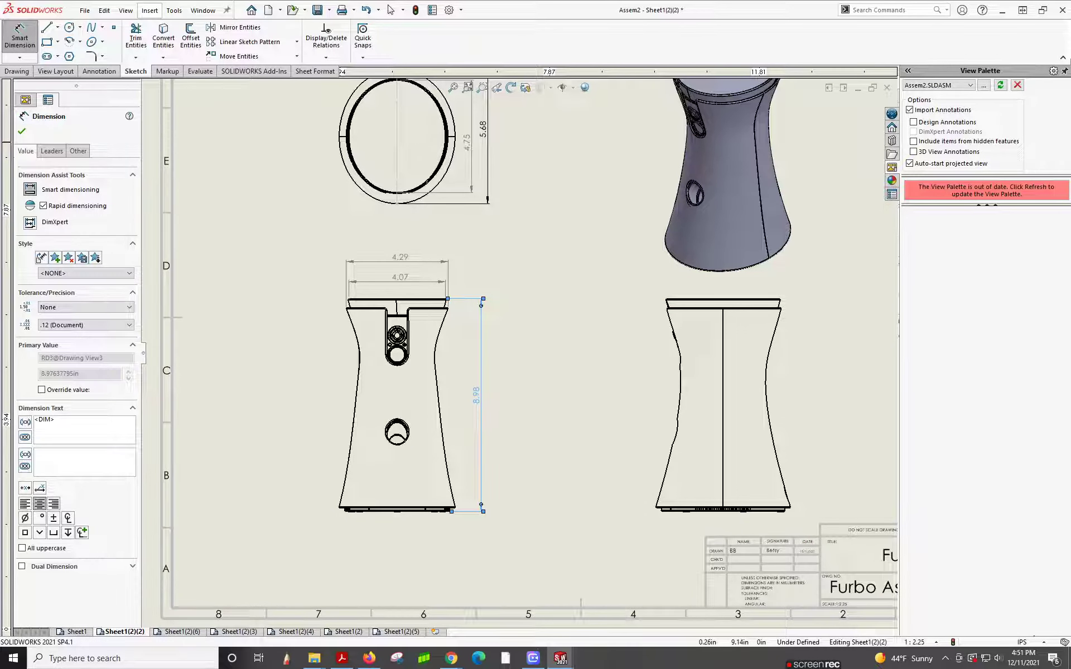
click(58, 27)
click(67, 53)
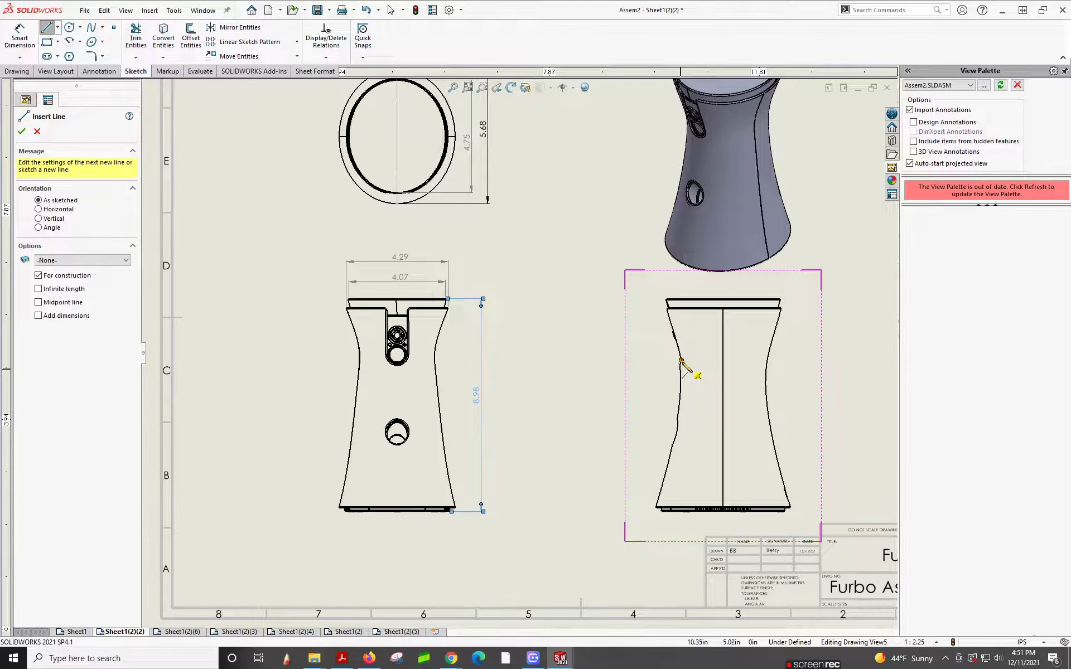
click(765, 383)
click(680, 382)
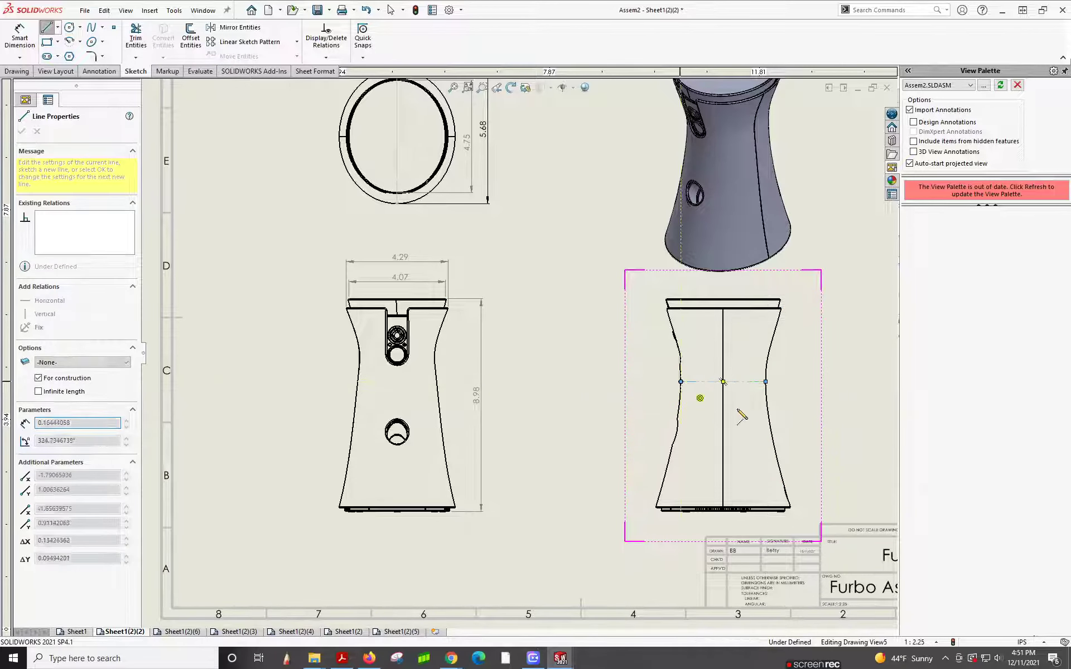
key(Escape)
Dimension the side view's waist centerline, placing the text just outside the body's right edge and keeping its value.
click(19, 42)
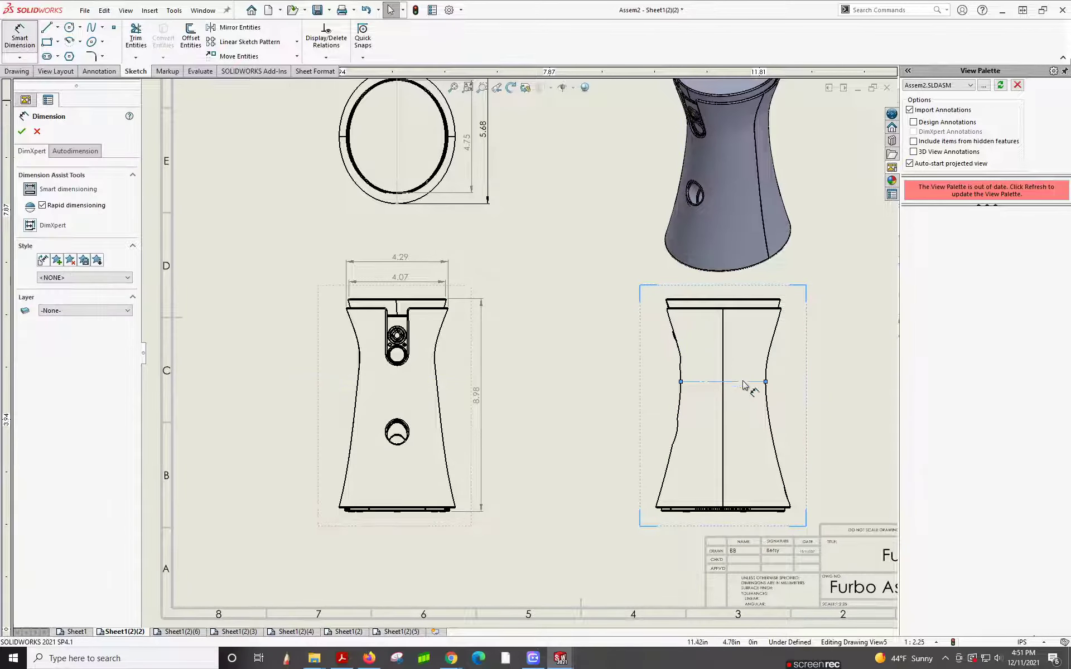
click(792, 382)
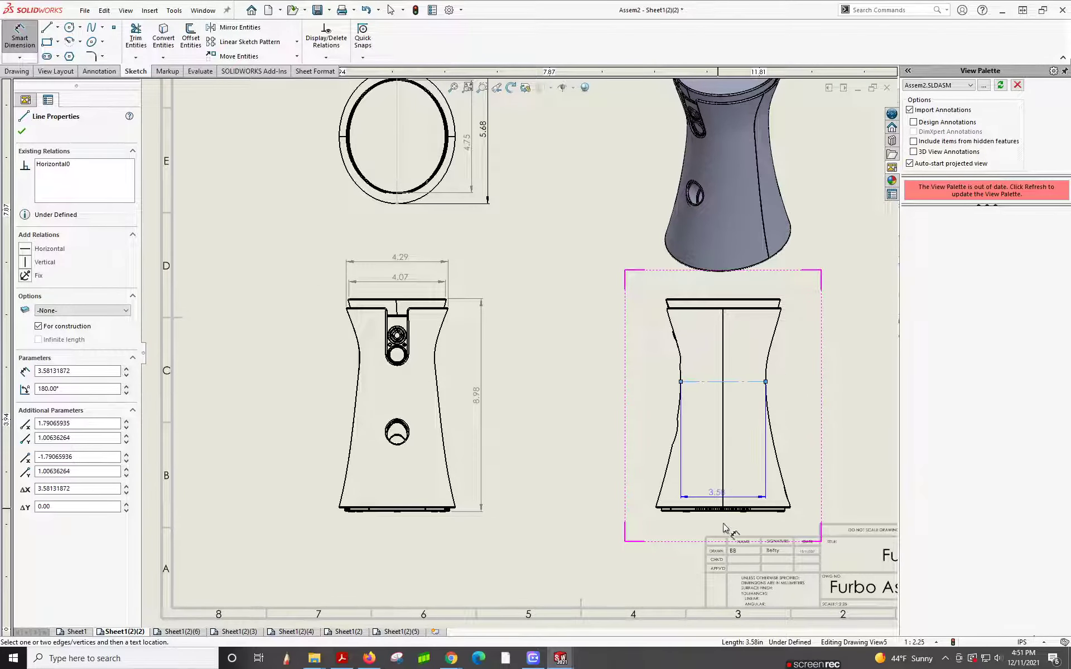
click(788, 376)
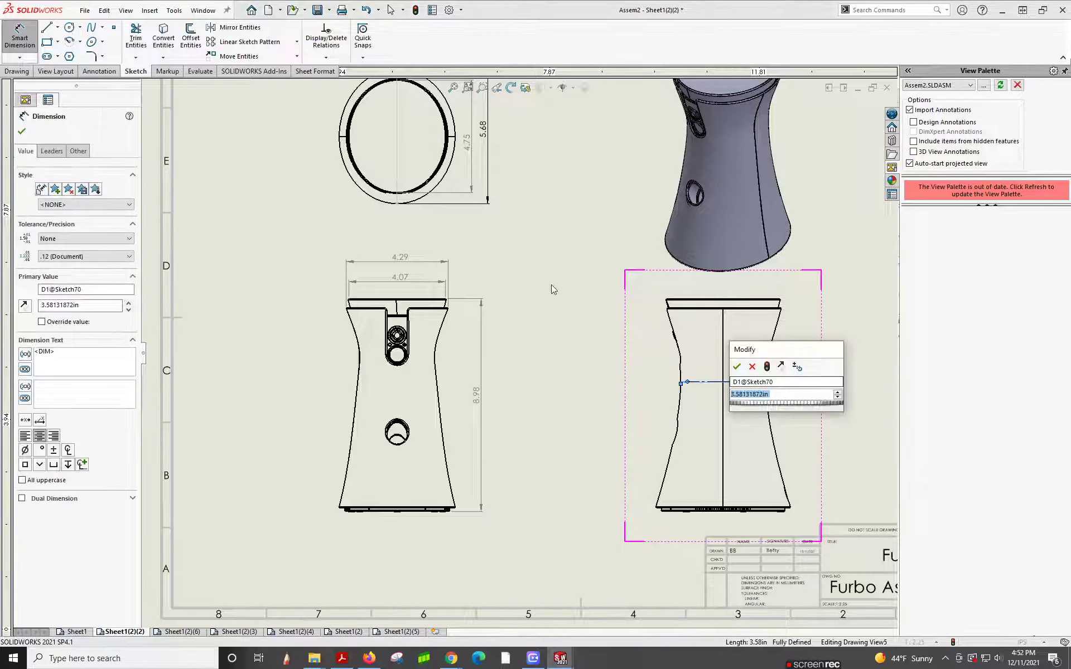
click(737, 368)
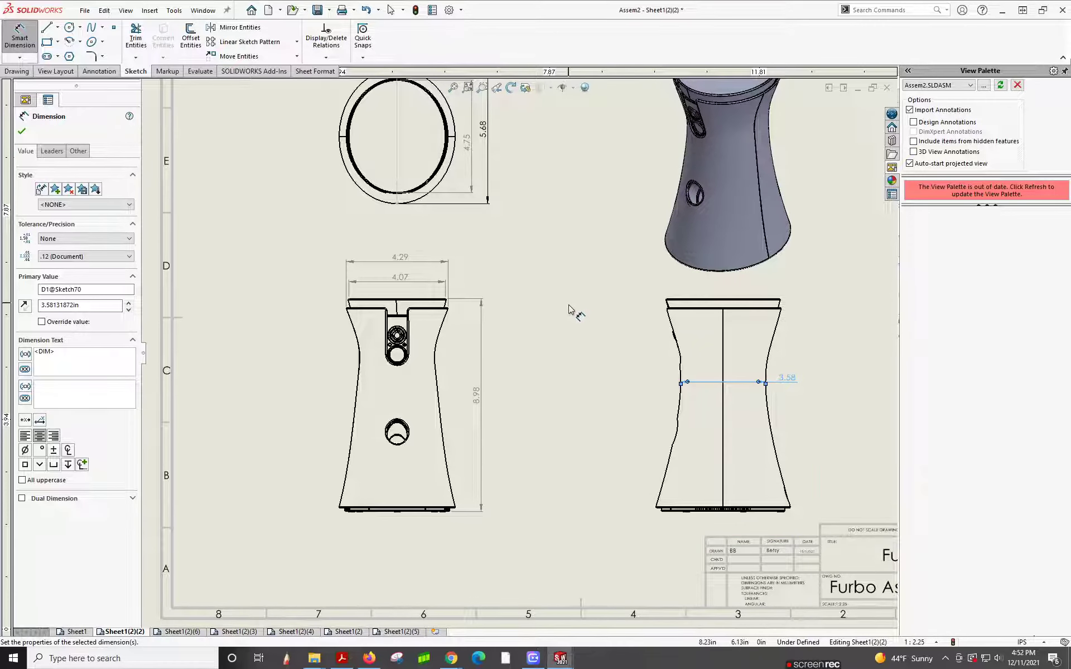
scroll(594, 373, up, 1)
key(Escape)
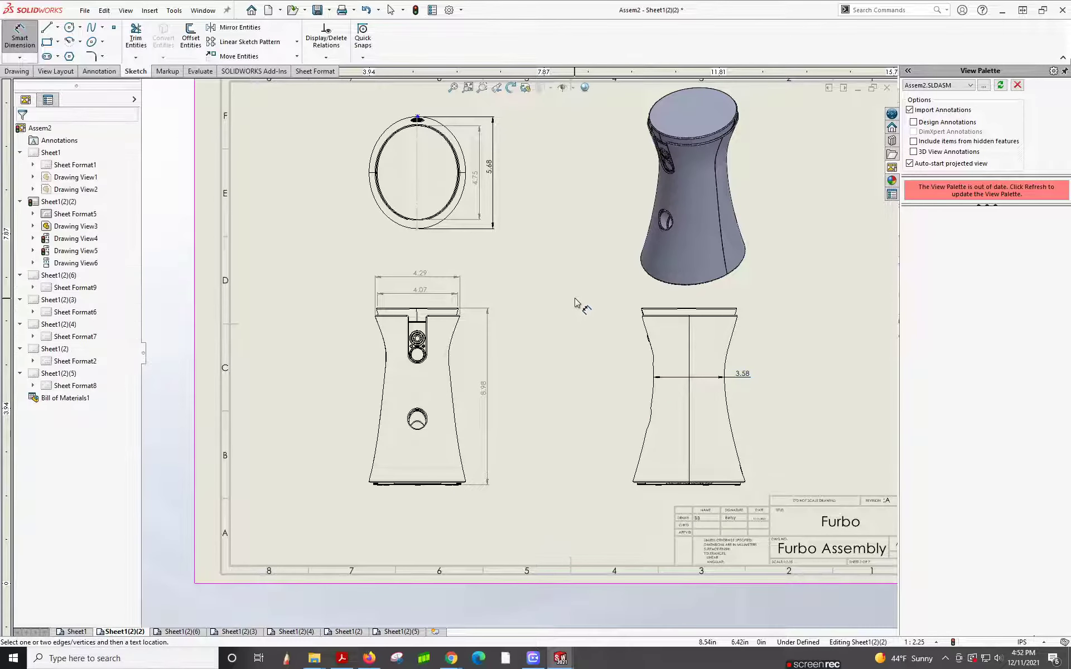
key(Escape)
Override the document font for the side view's waist dimension and set its text height to 16 points.
click(742, 374)
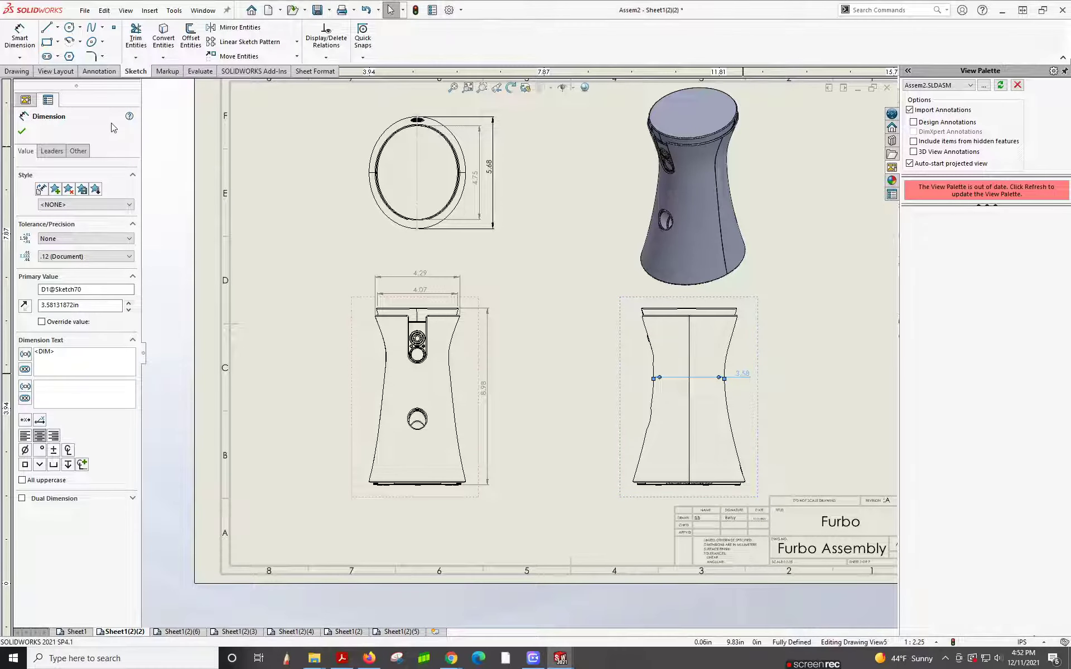
click(78, 151)
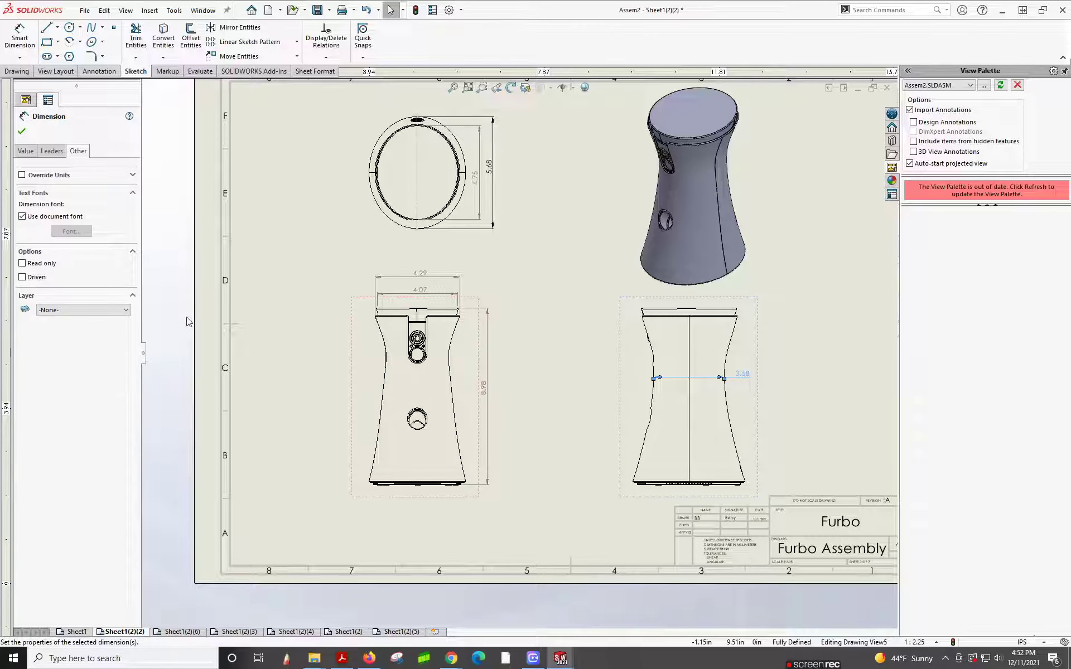
click(23, 217)
click(72, 231)
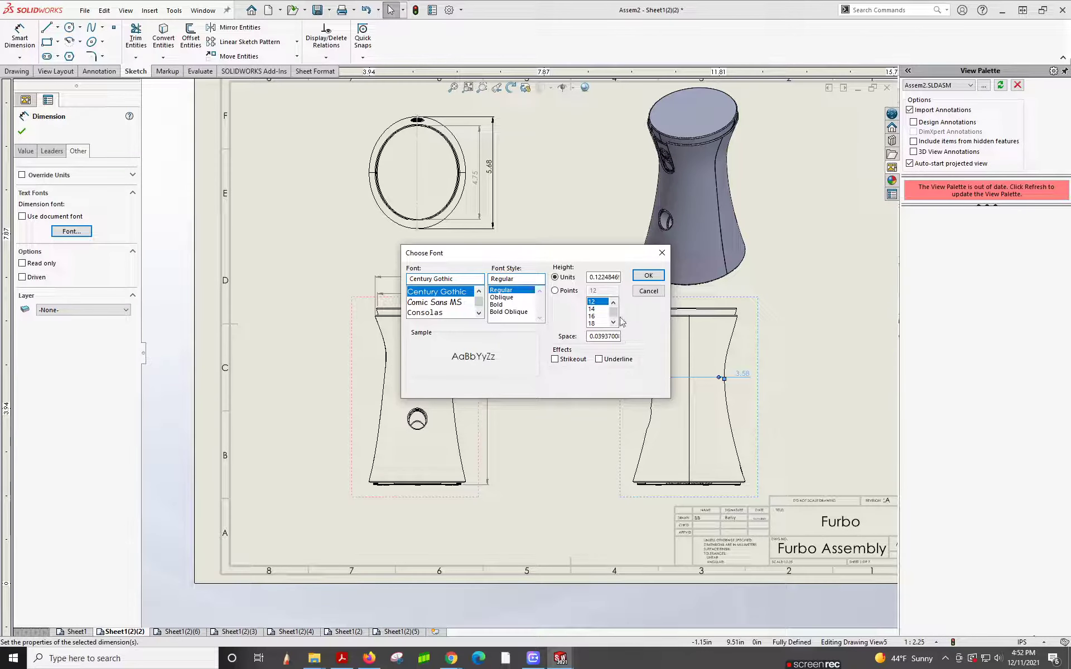
click(562, 292)
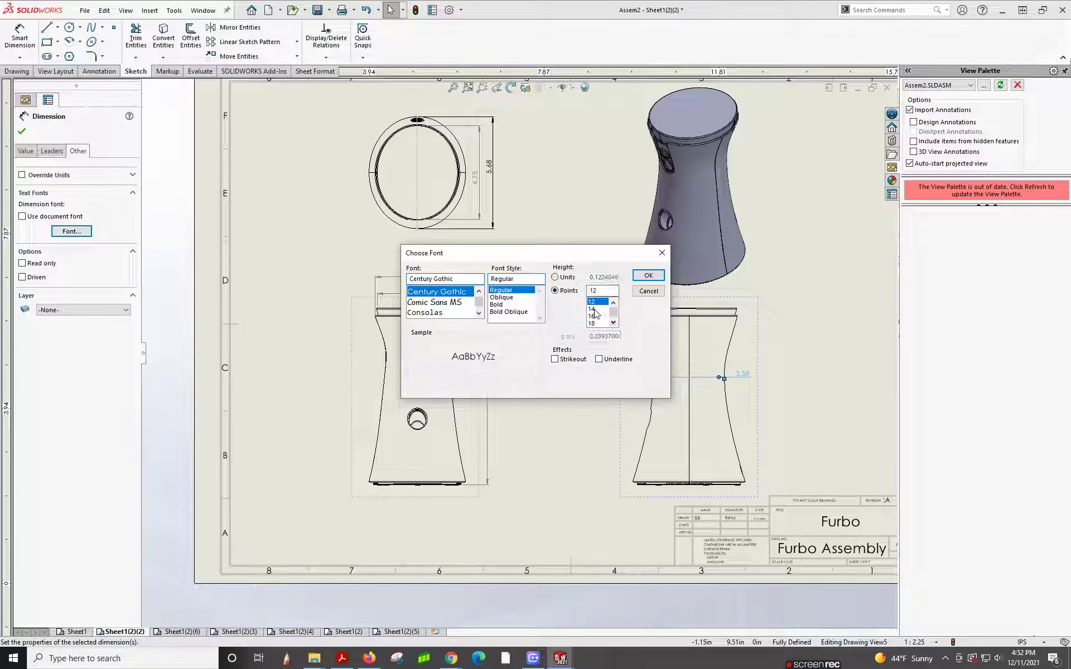
click(593, 310)
click(594, 316)
click(648, 277)
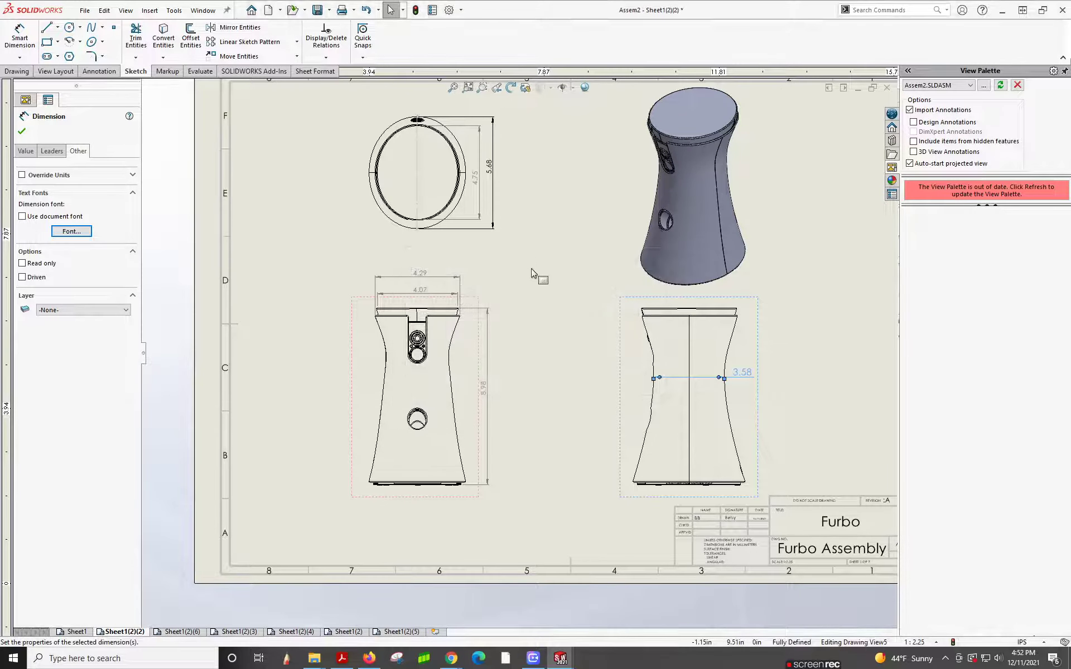
Set the text height of all dimensions on the sheet to 16 points.
key(ctrl+a)
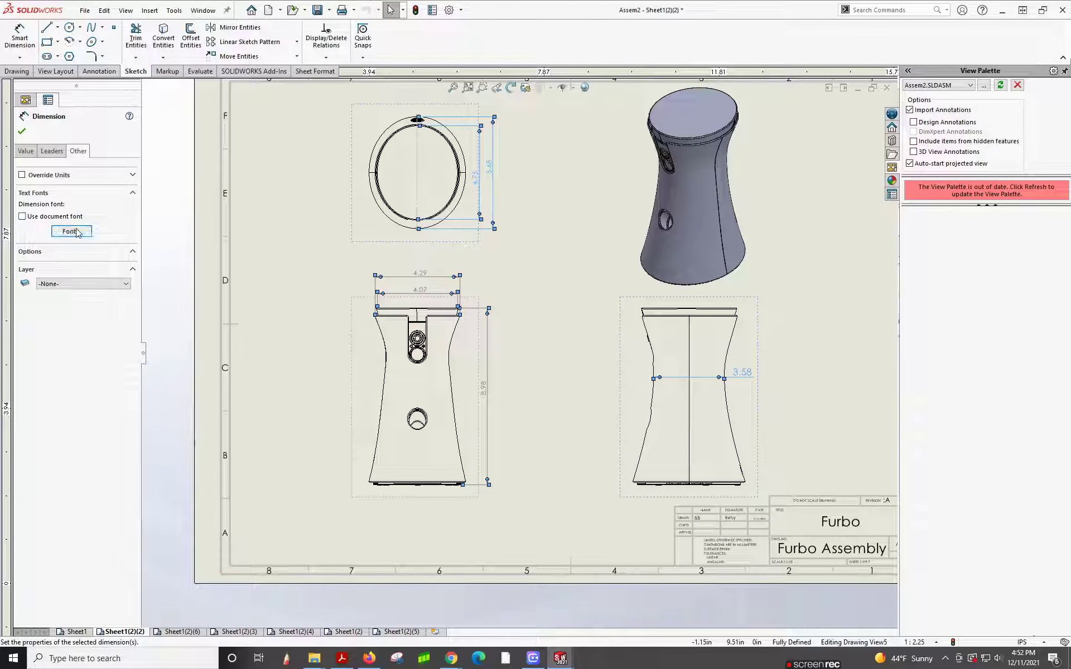
click(77, 233)
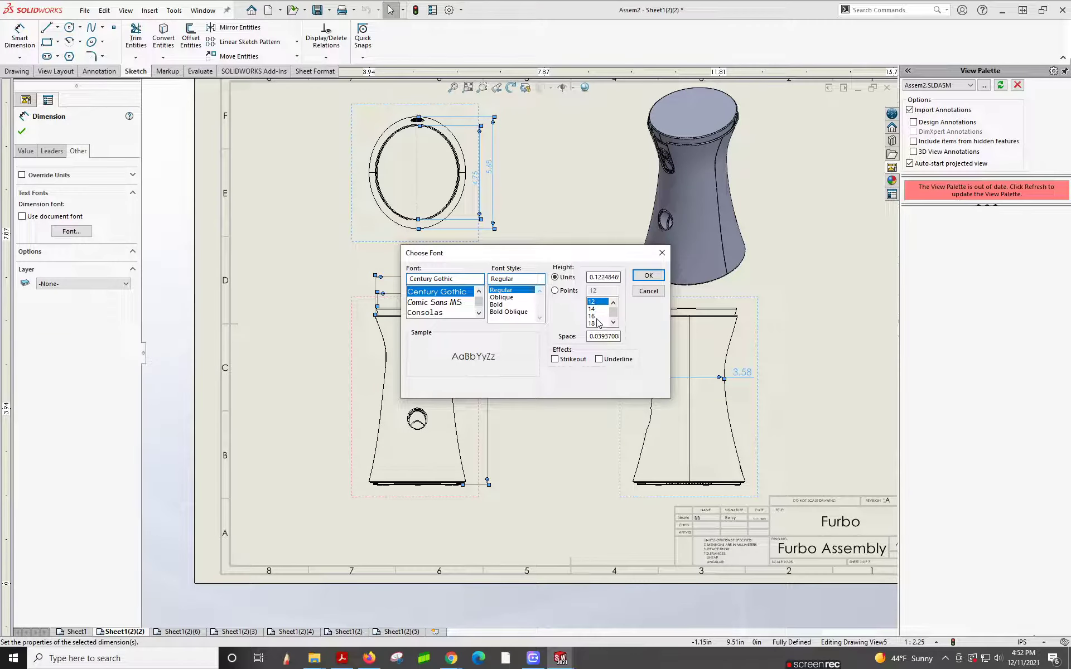
click(559, 291)
click(649, 274)
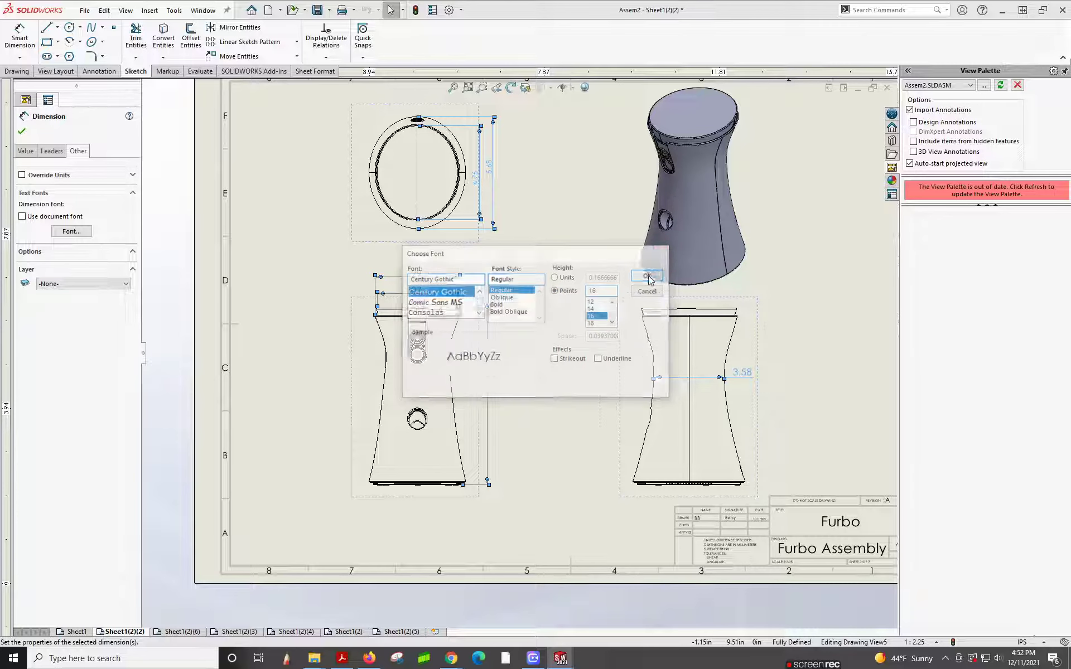
click(590, 238)
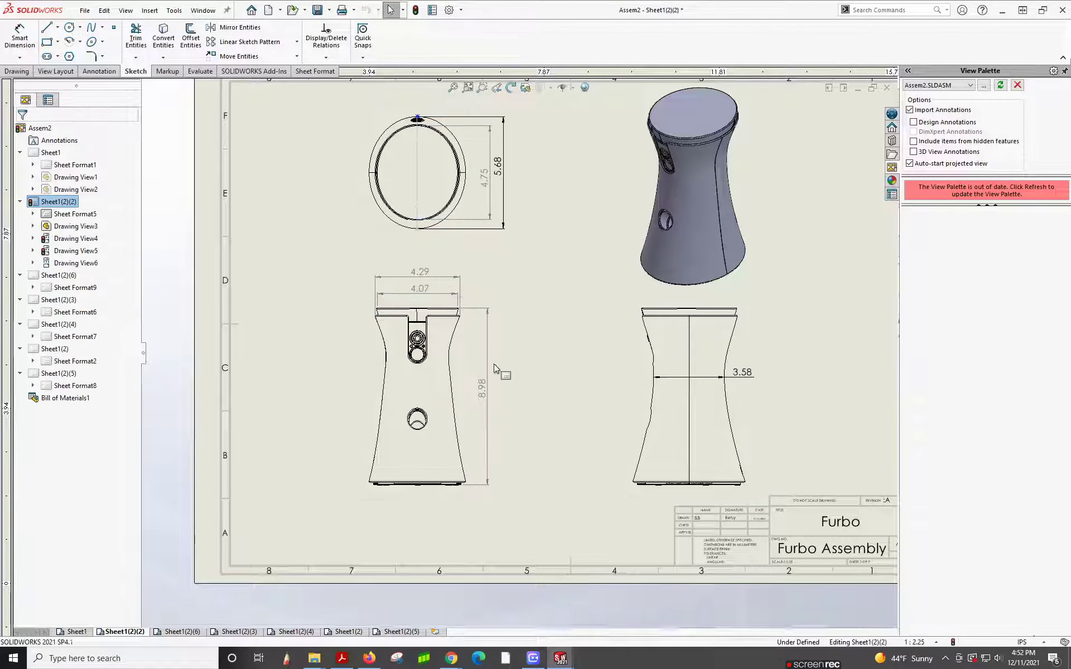
Move the top view's outer oval dimension farther out and adjust the text position of the side view's waist dimension.
click(499, 171)
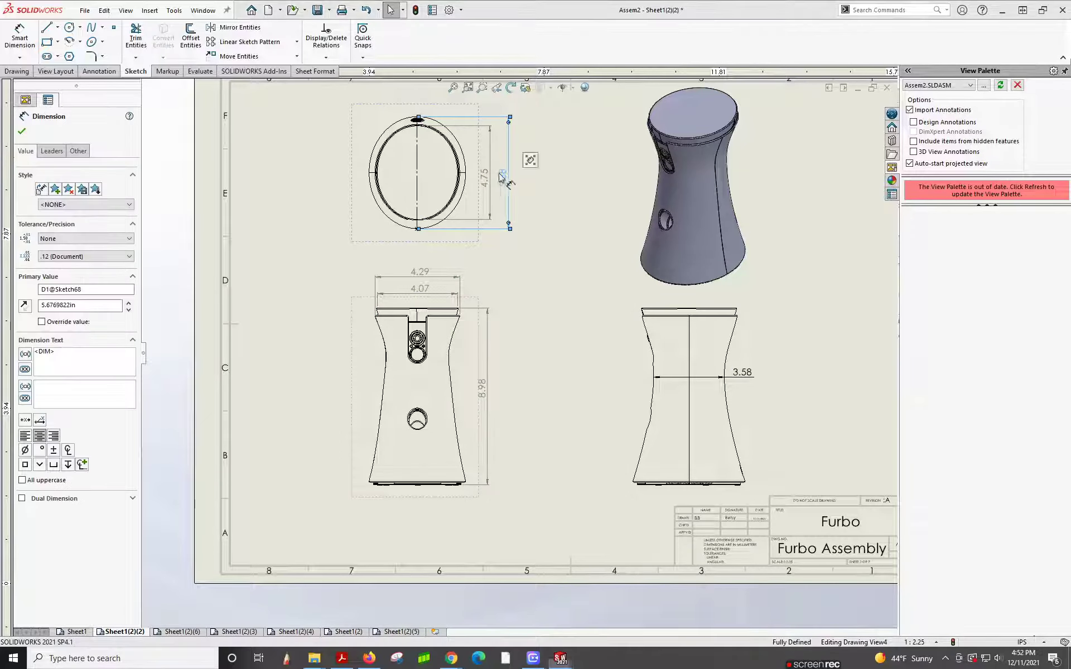
click(725, 374)
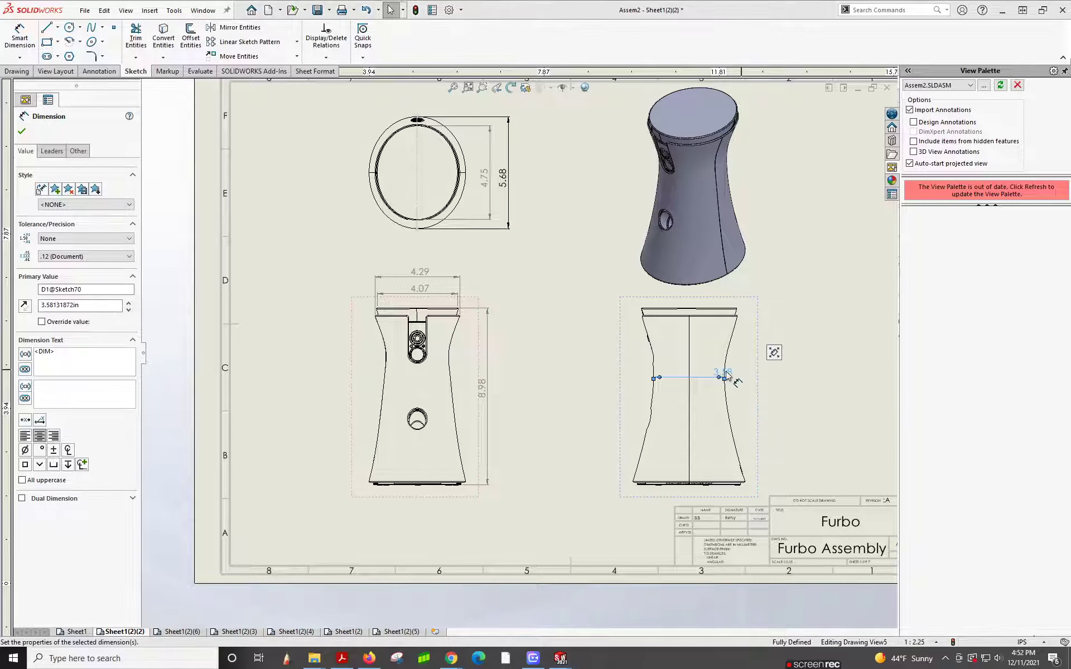
drag(726, 373, 738, 372)
click(824, 407)
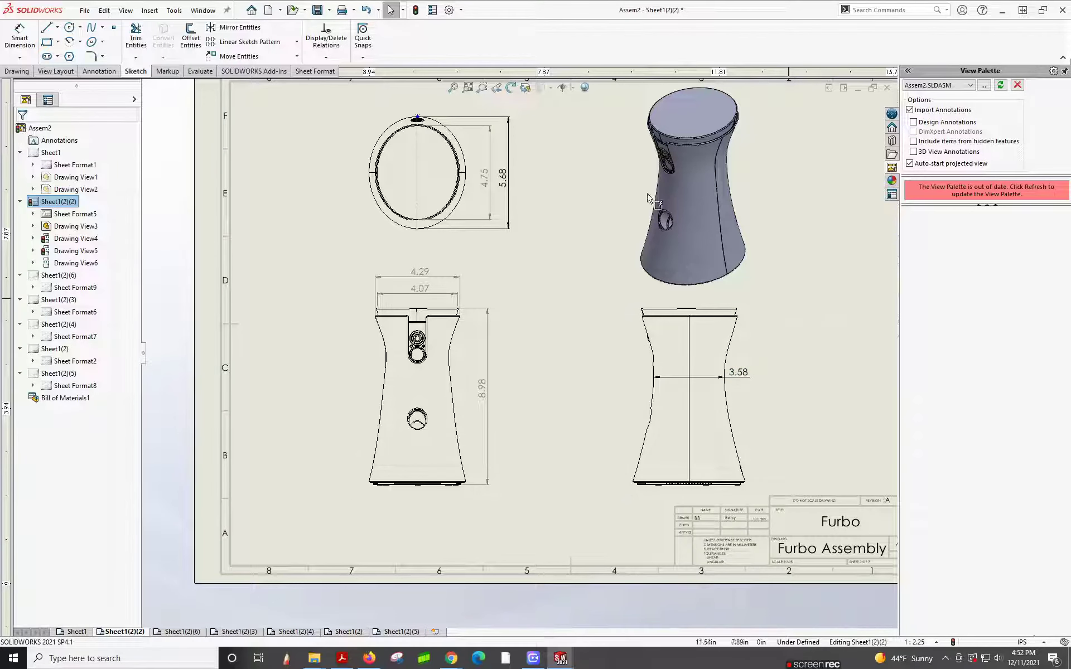
key(f)
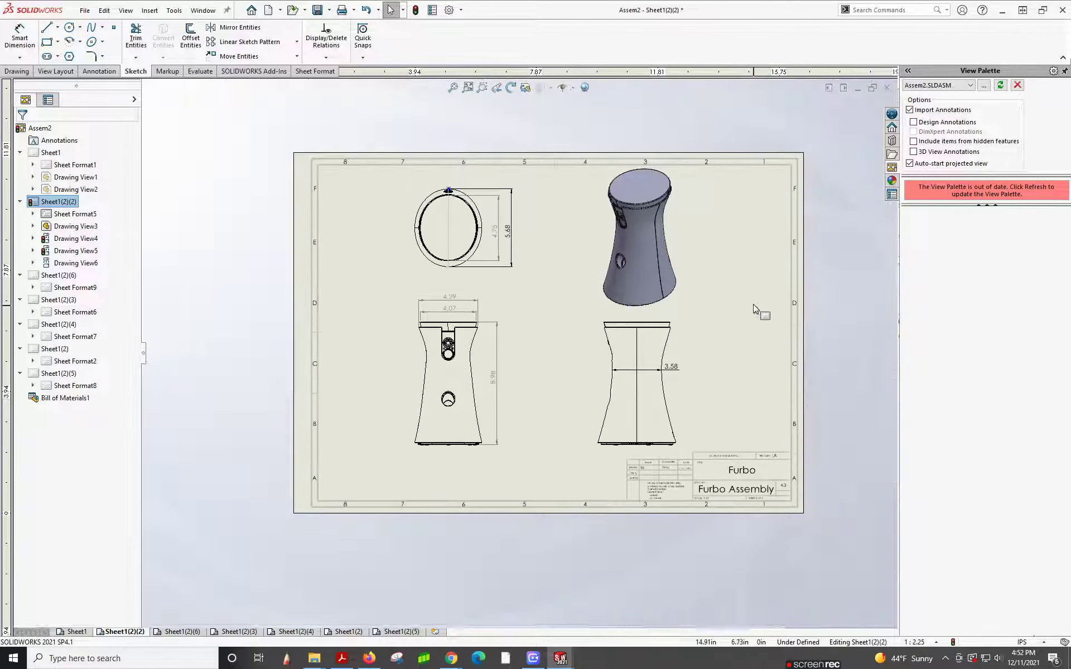
On Sheet1(2)(6), start a model view using the part file furbo-Front.SLDPRT.
click(184, 632)
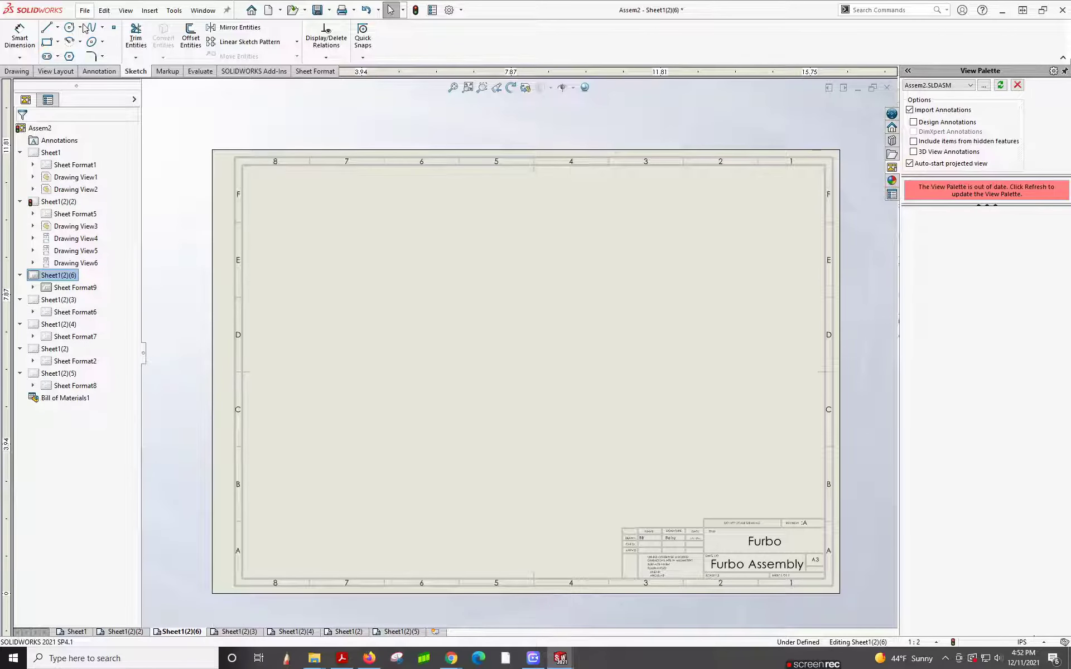
click(19, 72)
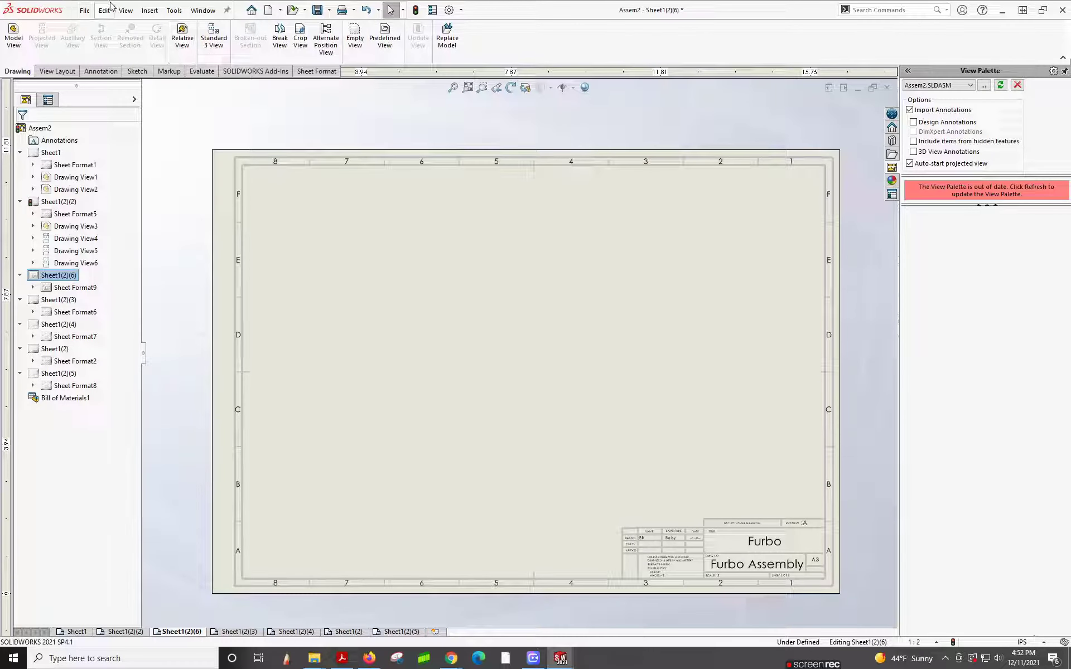
click(12, 42)
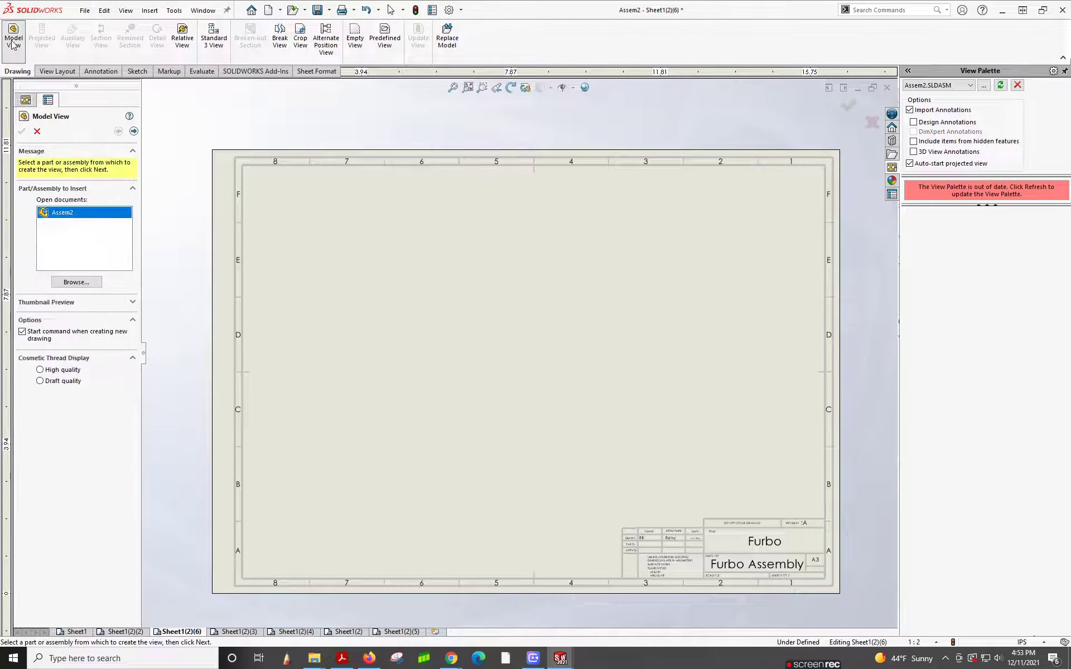
click(76, 282)
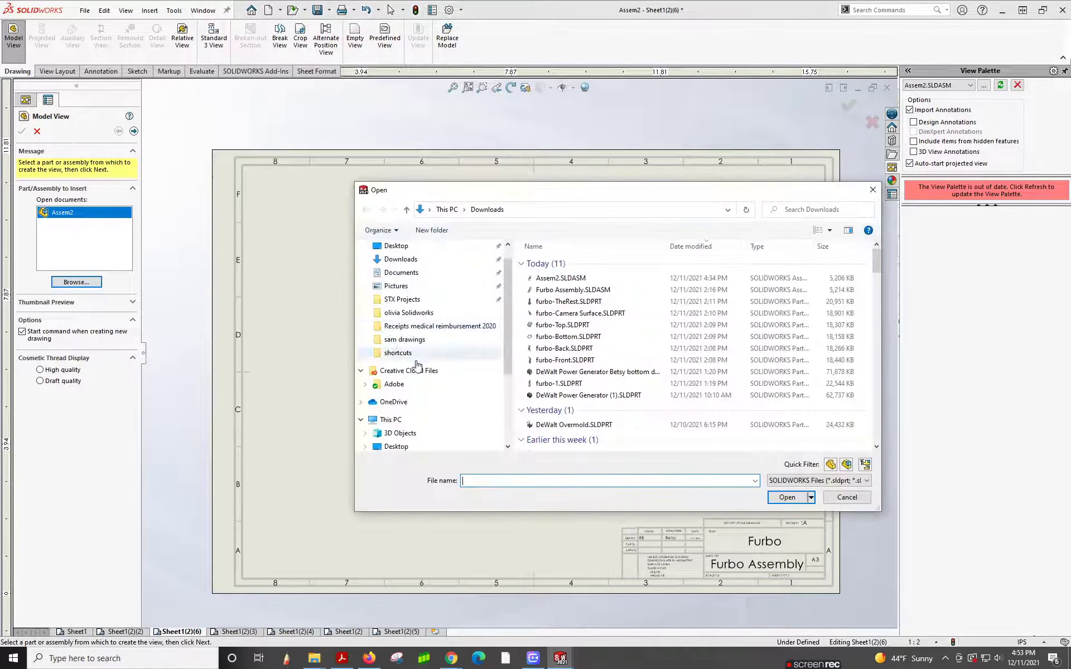
click(566, 361)
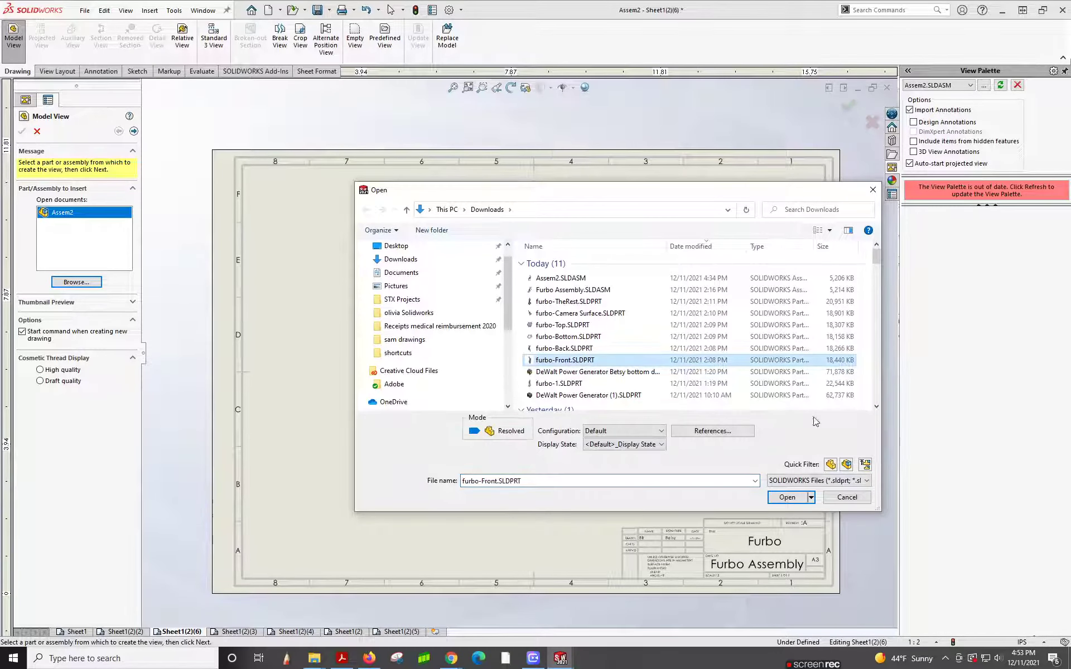
click(800, 499)
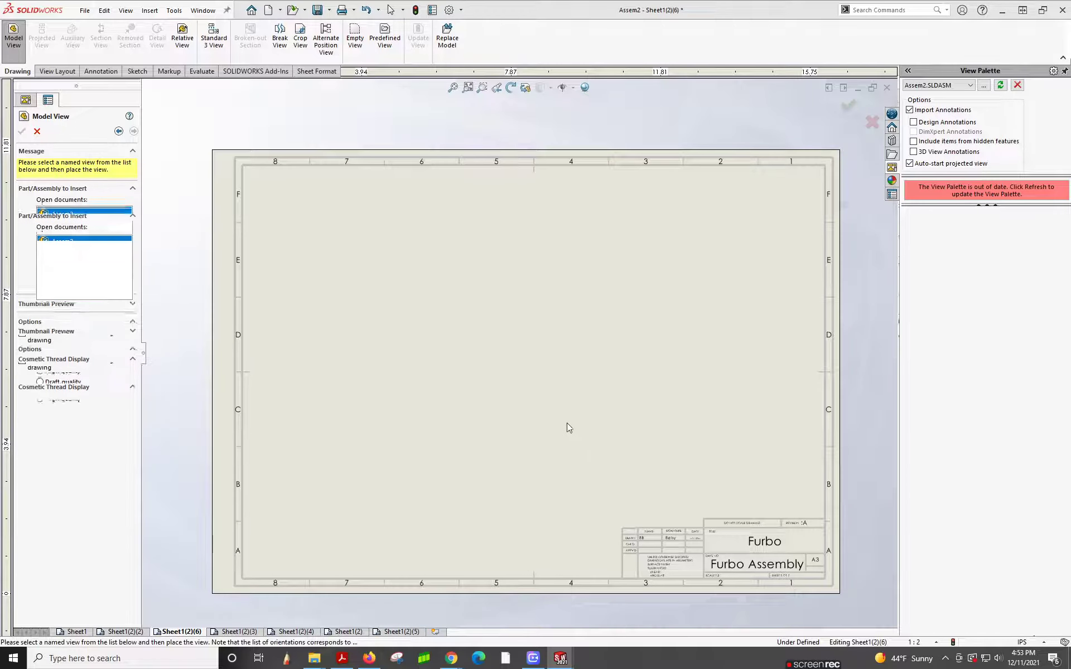
Place the front part's front view with projected top, side and isometric views, and space the isometric and side views farther from the front view.
click(385, 468)
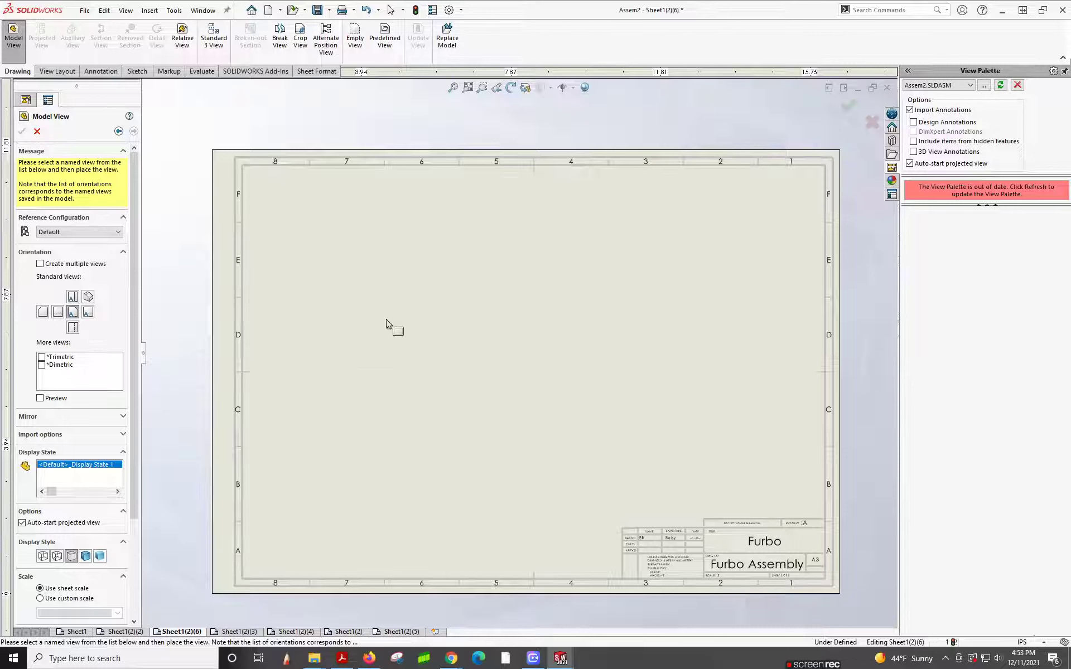
click(390, 265)
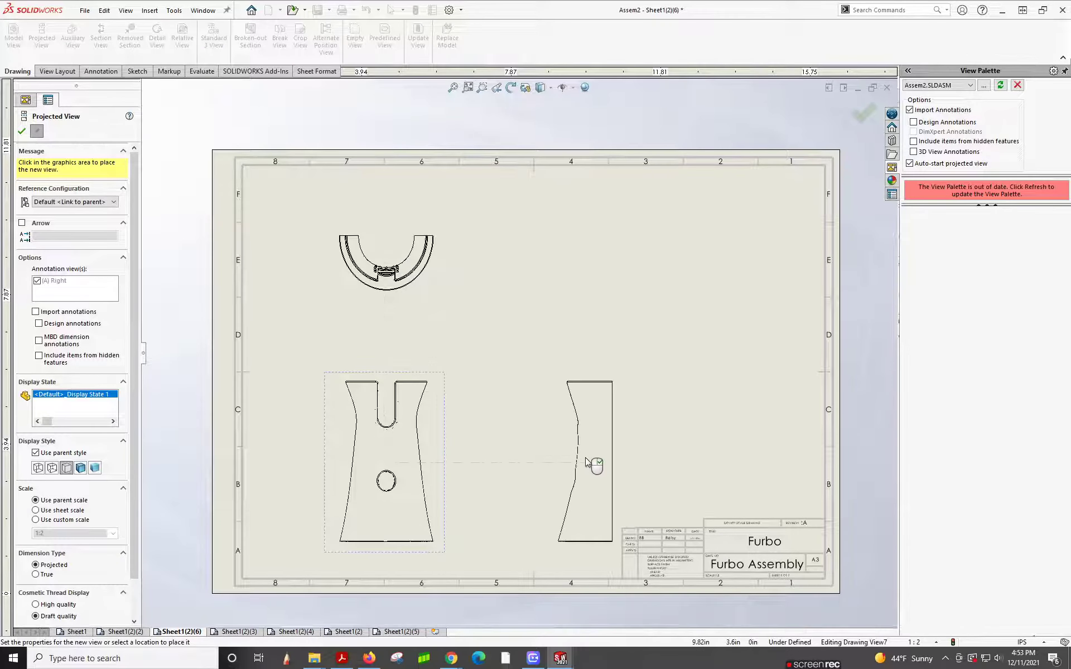
click(589, 462)
click(577, 258)
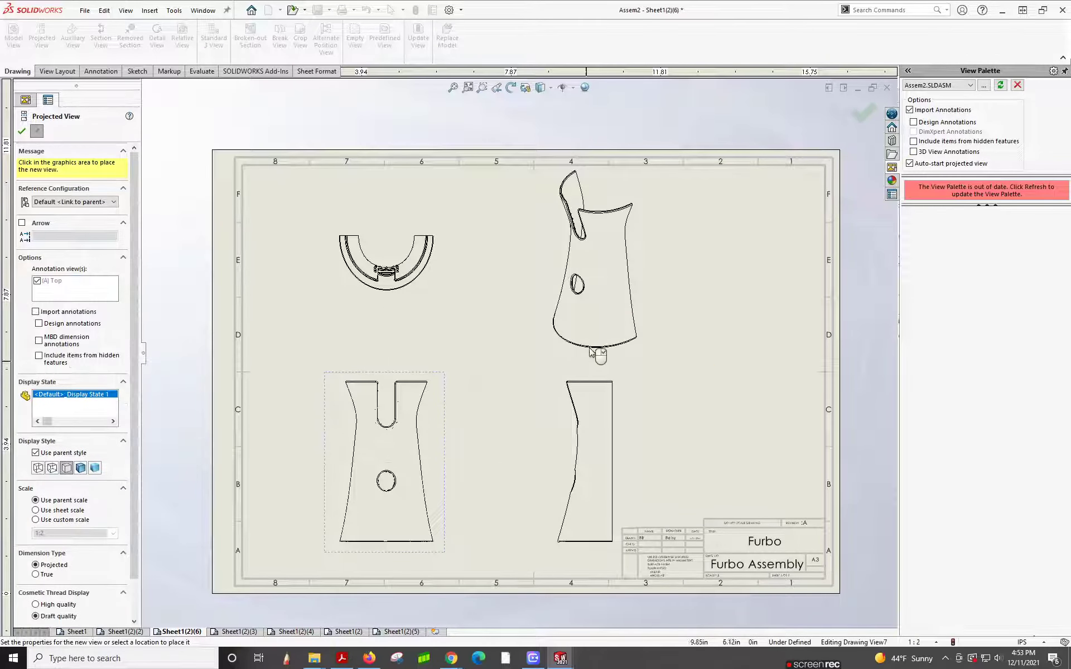
key(Escape)
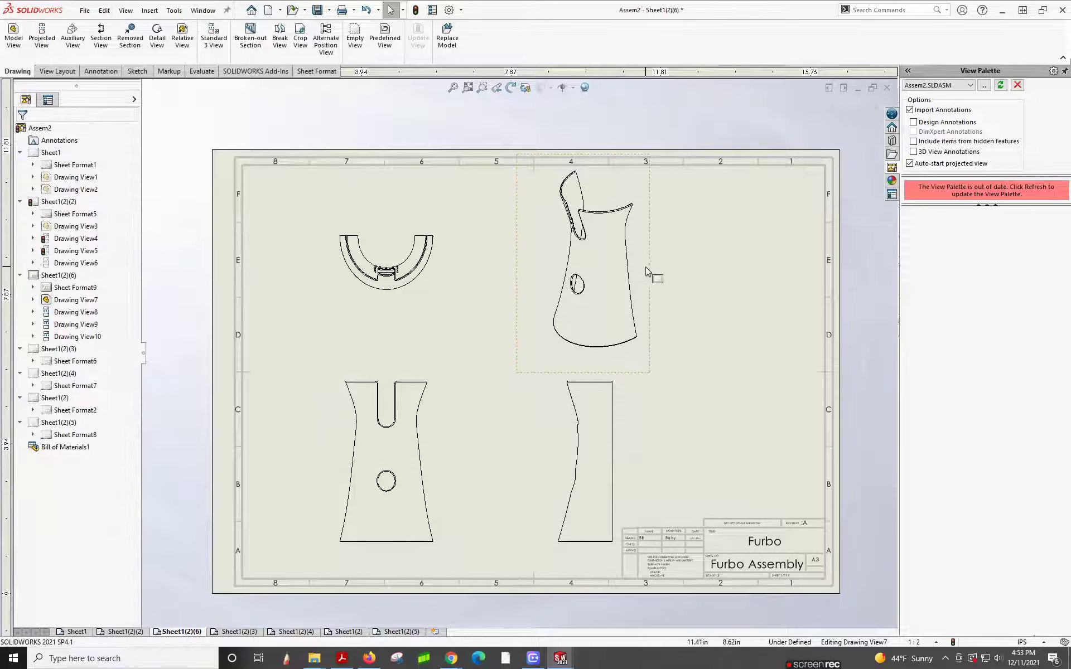
drag(648, 270, 715, 273)
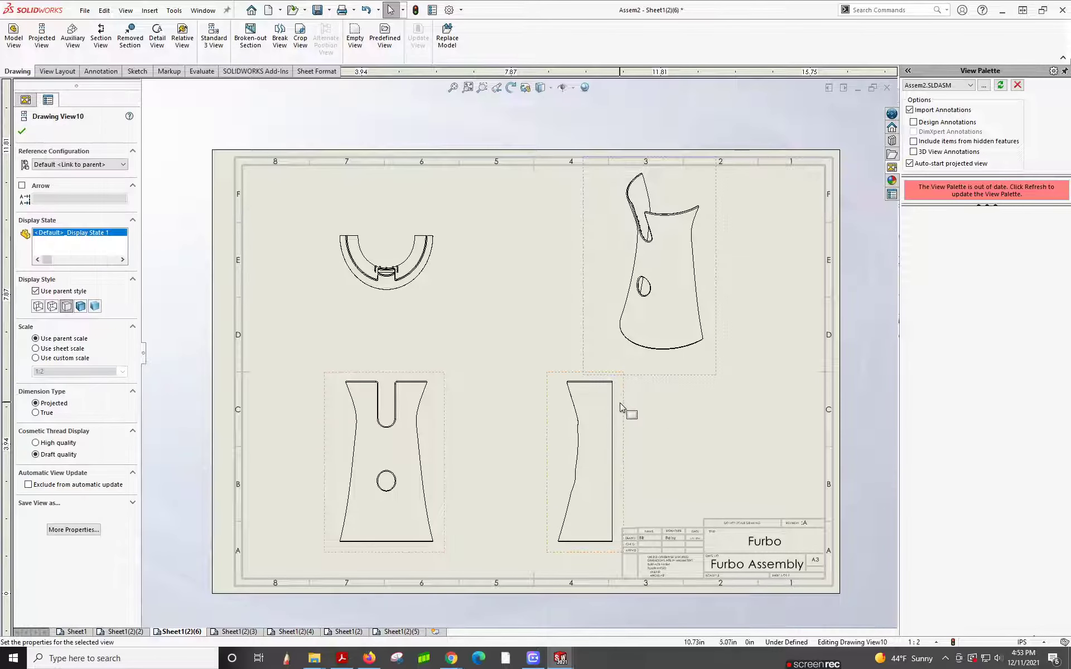
mouse_move(624, 409)
mouse_down()
mouse_move(683, 411)
mouse_move(685, 401)
mouse_up()
Set the sheet scale to 1:2.25 without scaling annotations, and move the front view up so the lower views clear the title block.
click(935, 643)
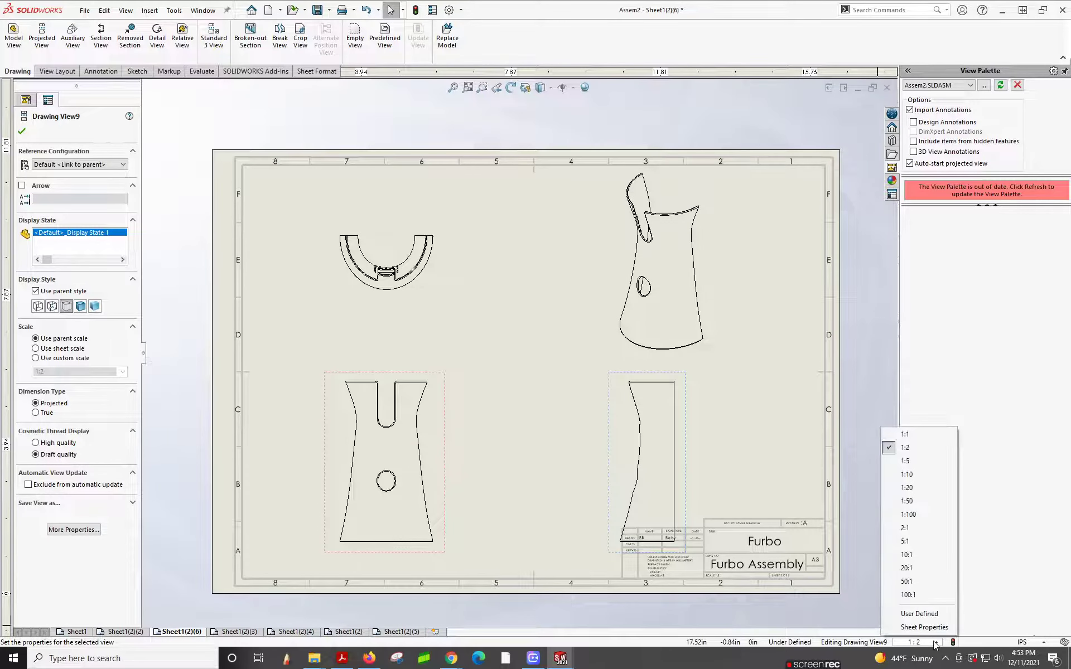
click(920, 614)
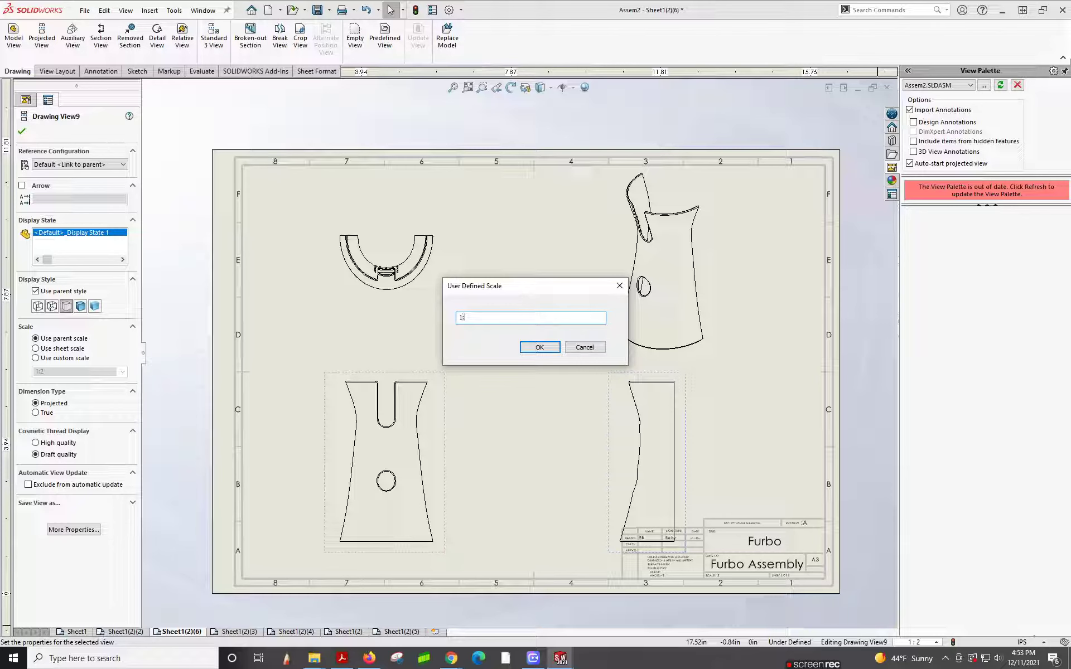
click(537, 347)
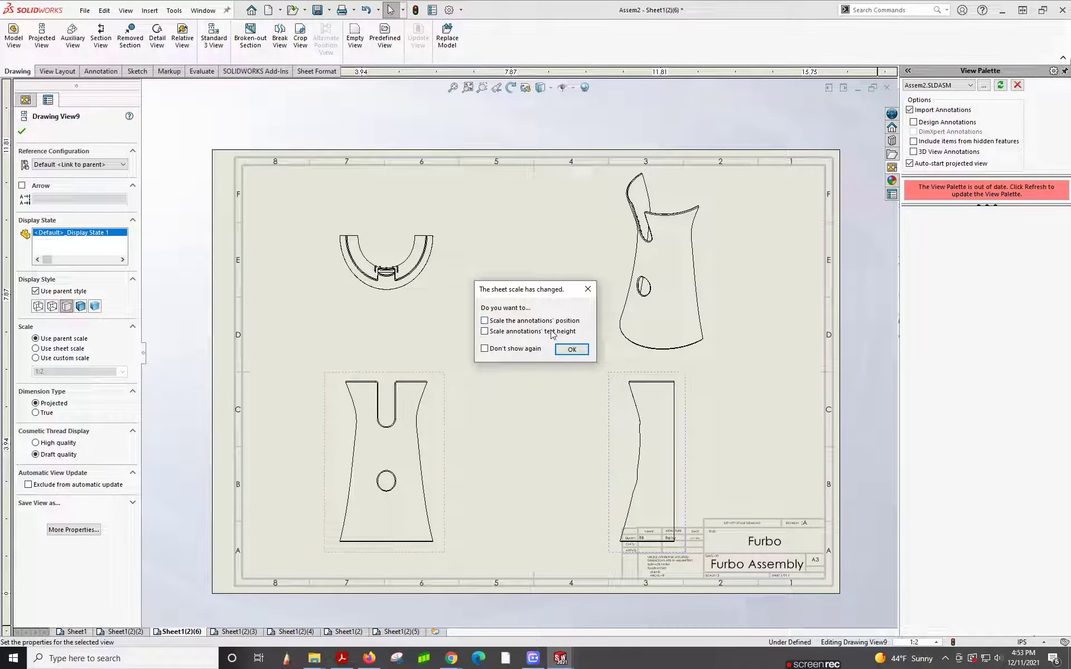
click(568, 348)
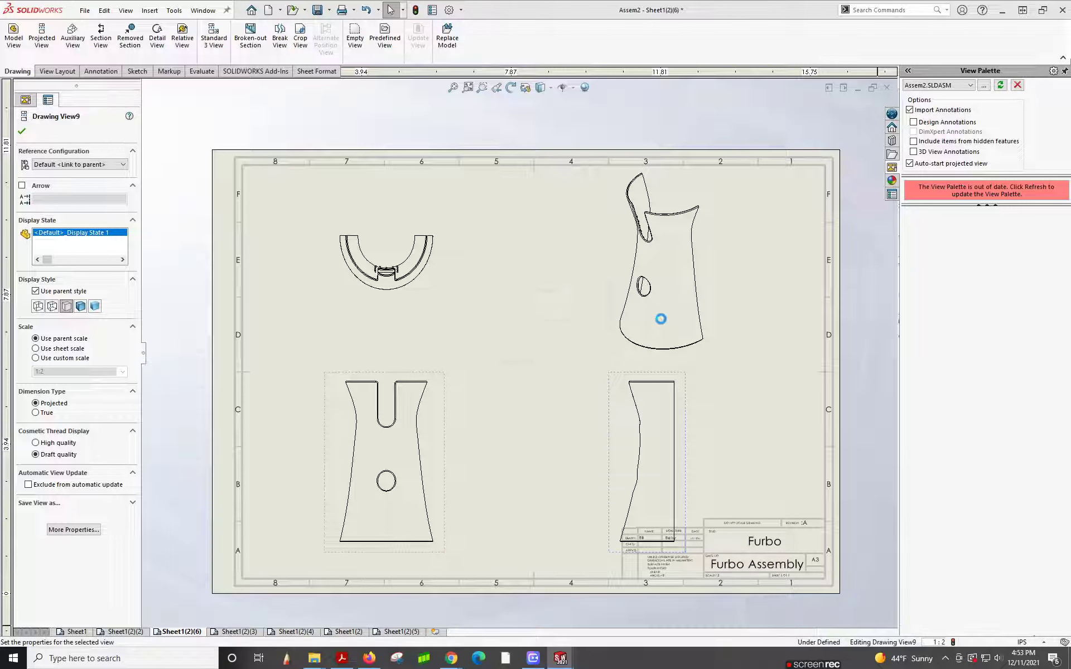
click(747, 421)
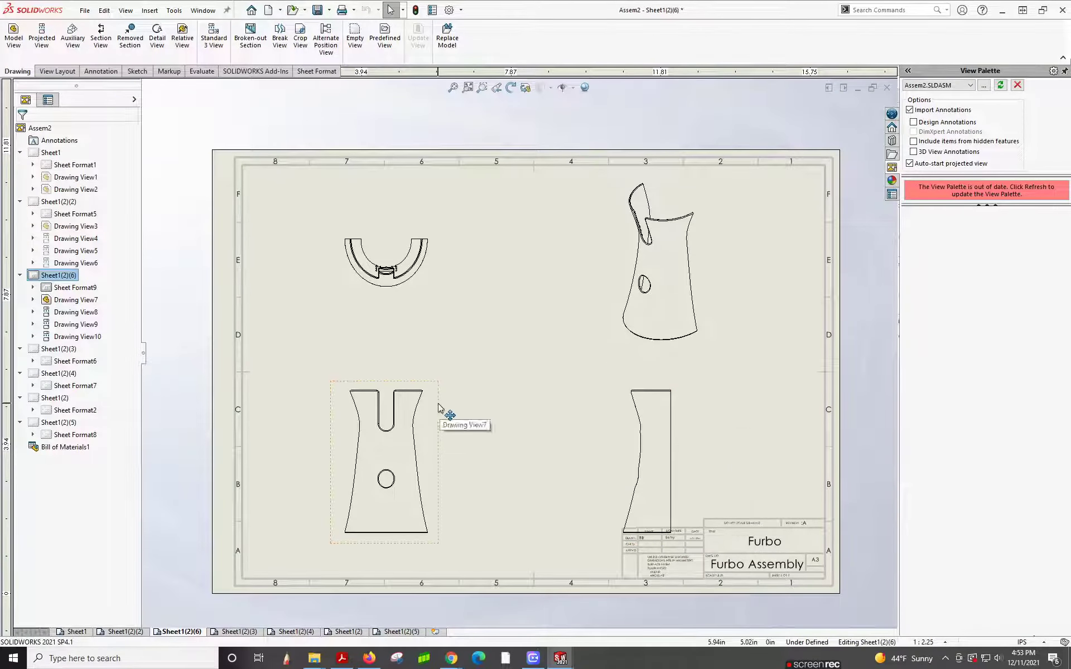
drag(439, 409, 443, 378)
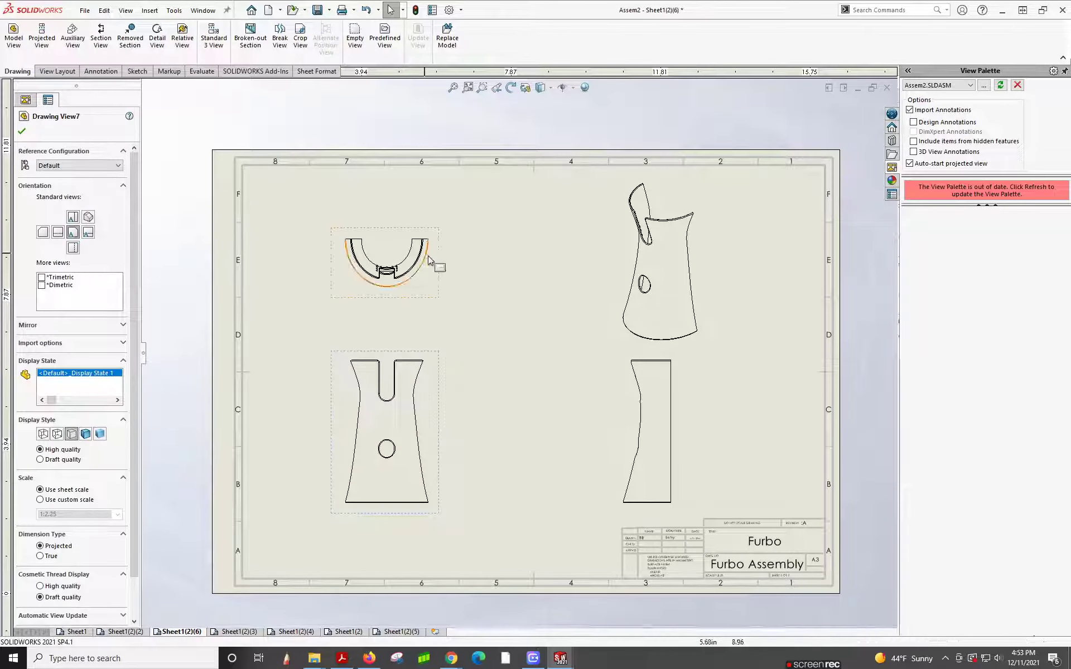
scroll(436, 320, down, 2)
scroll(435, 320, up, 2)
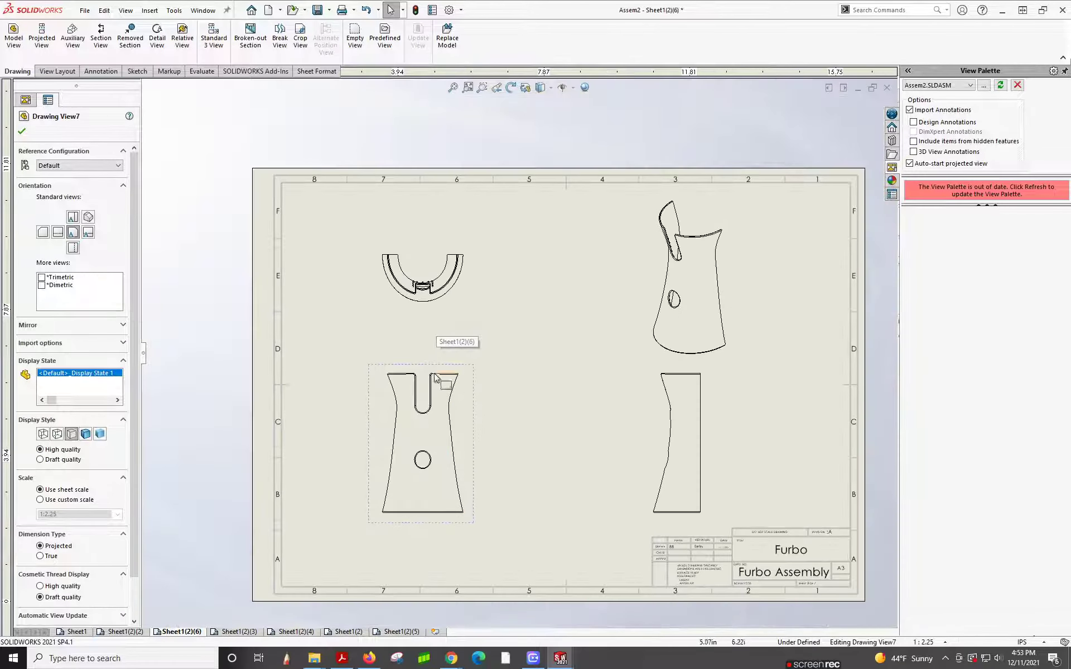
scroll(453, 405, down, 1)
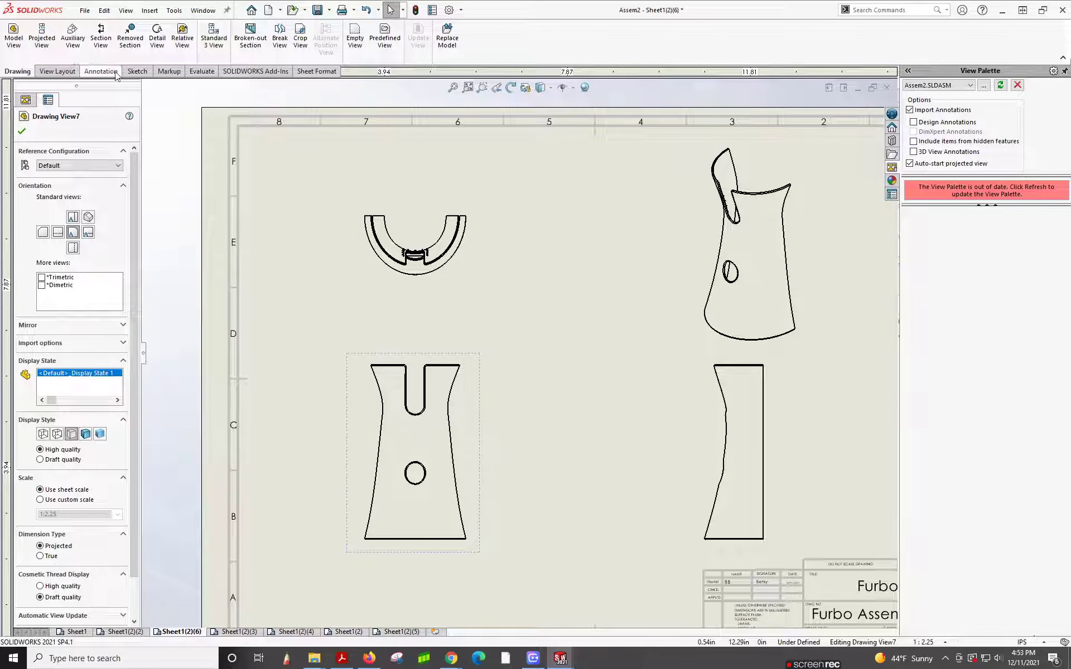
click(135, 72)
click(20, 39)
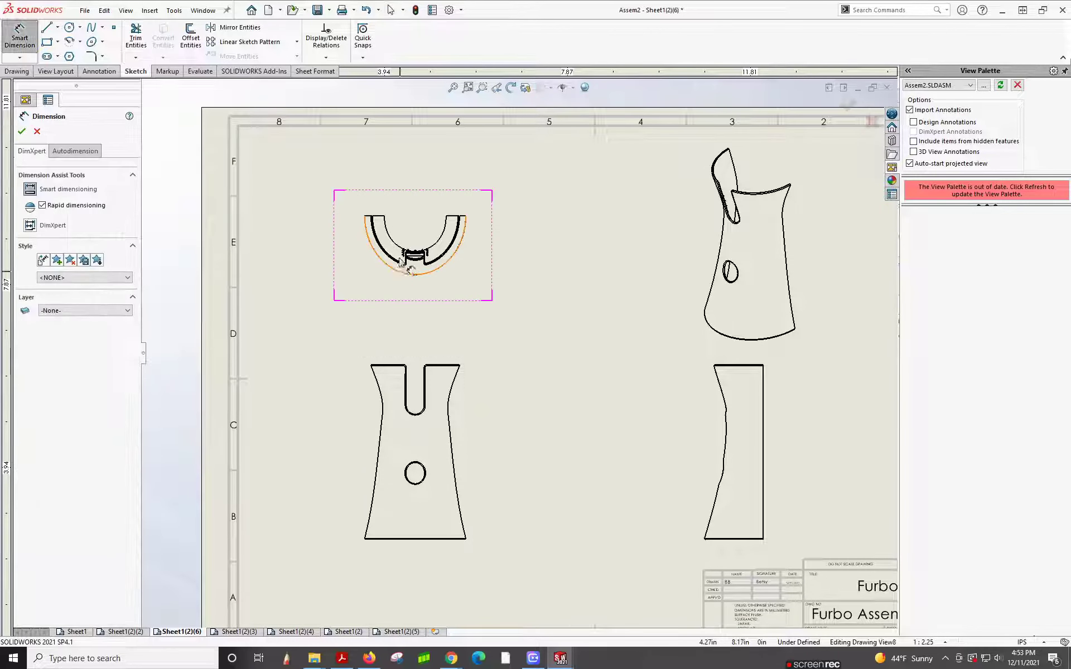
click(167, 72)
click(112, 73)
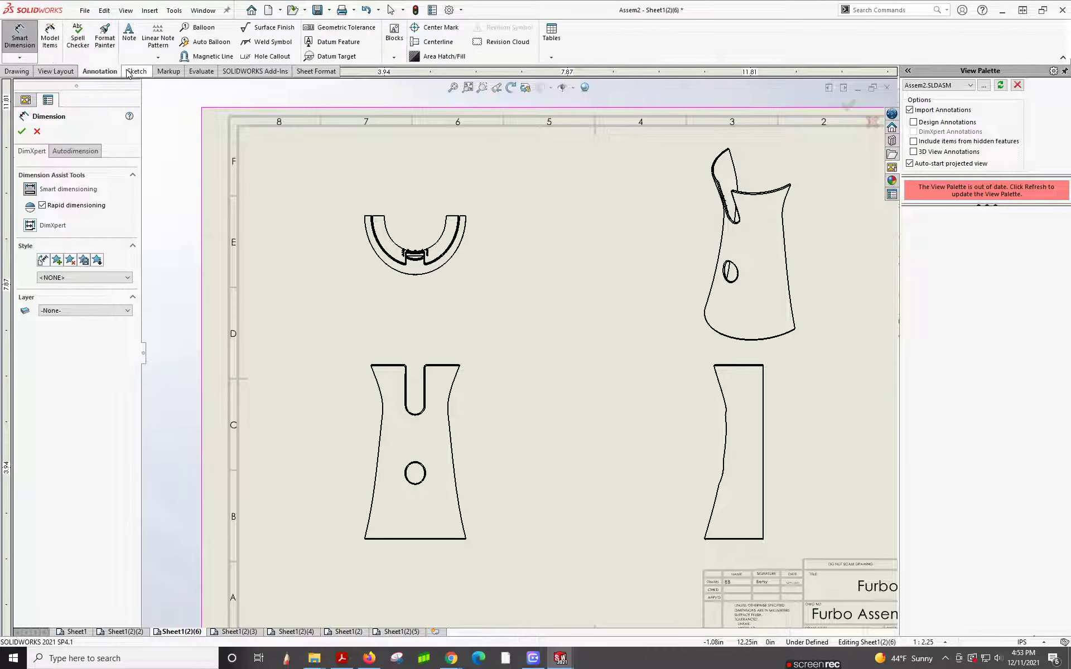
click(129, 73)
Create section view A-A with a vertical cutting line through the front view's center and place it between the front and side views.
click(56, 72)
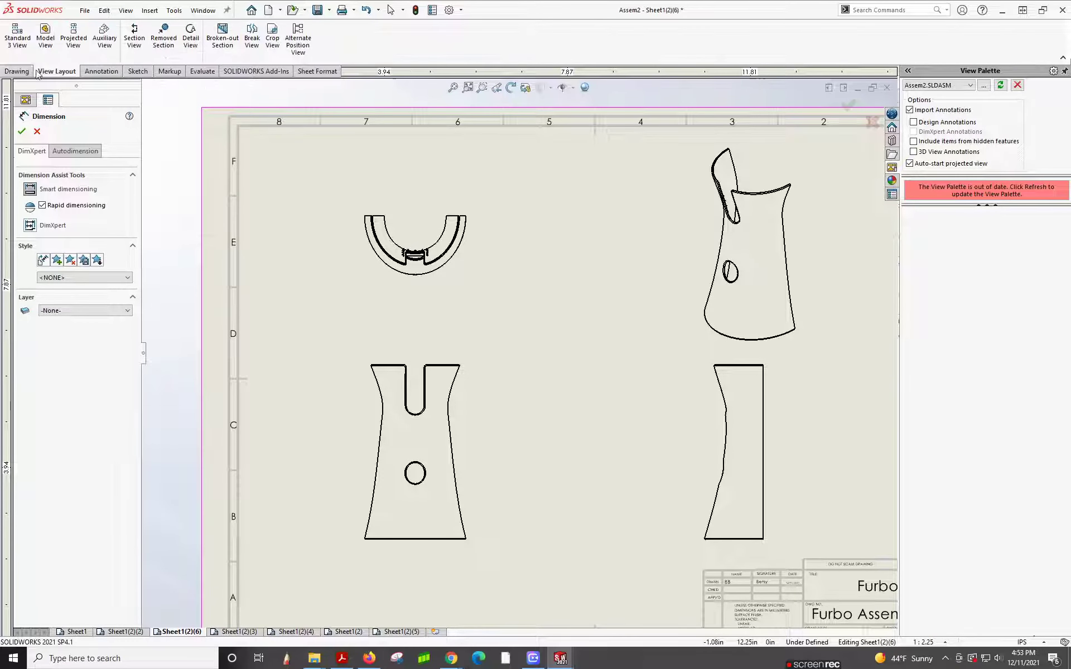
click(133, 38)
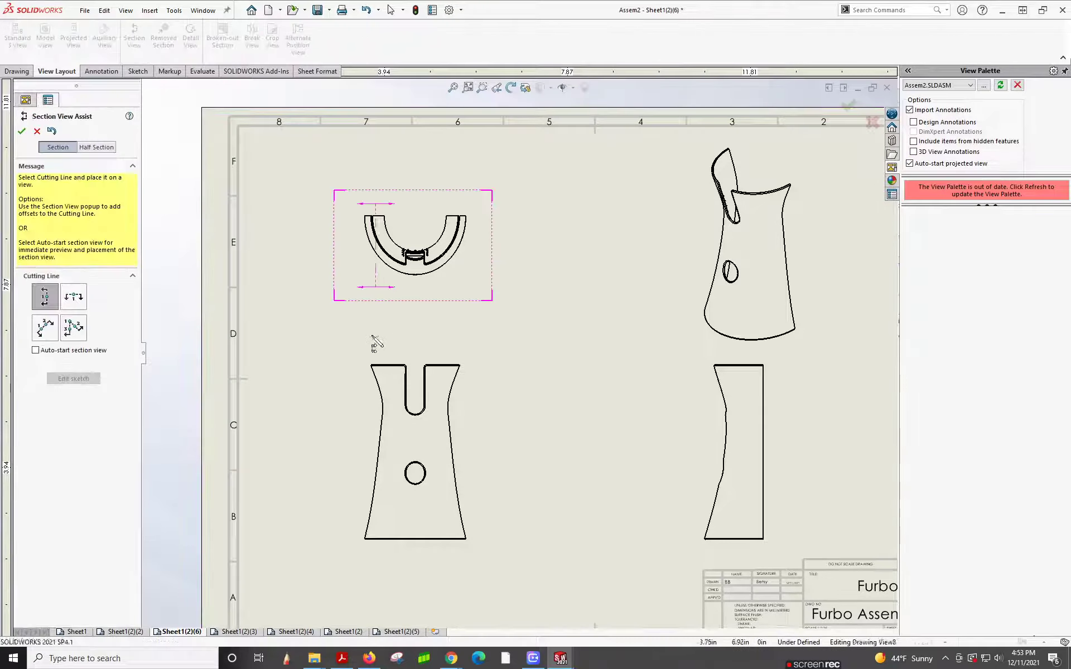
click(421, 425)
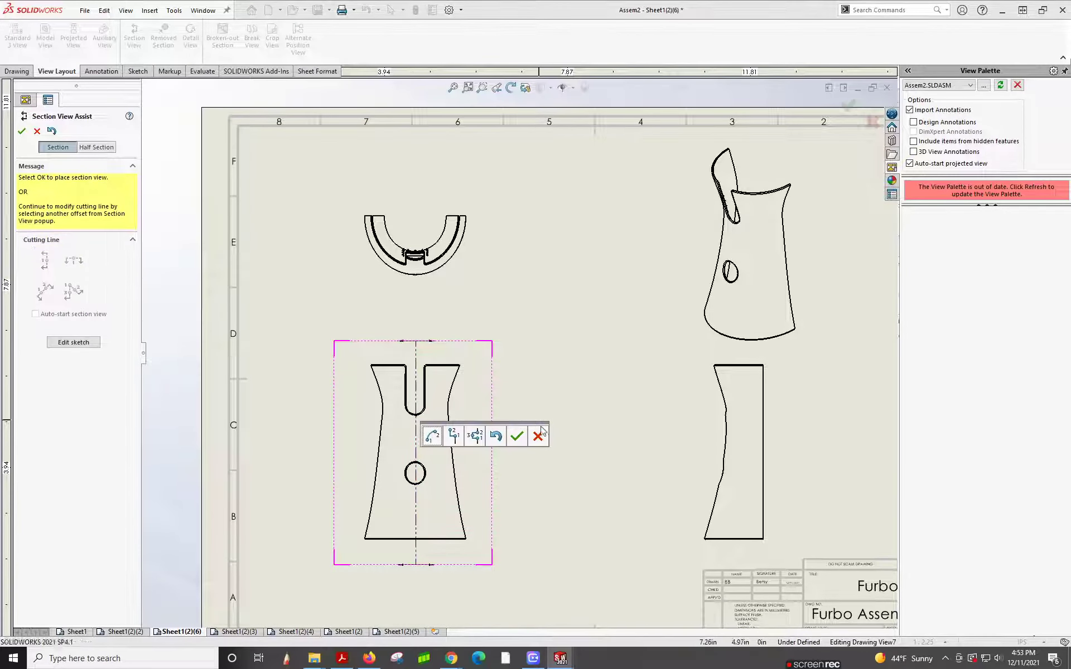
click(518, 437)
click(574, 420)
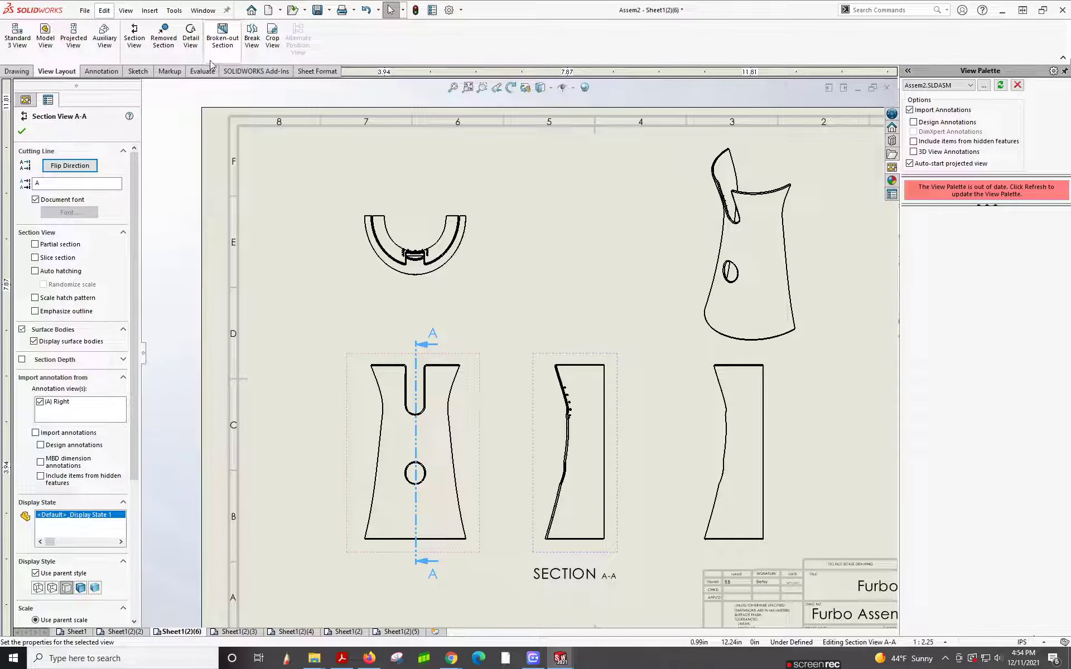
Create detail view B around the clip area of the top view and place it between the top and isometric views.
click(190, 40)
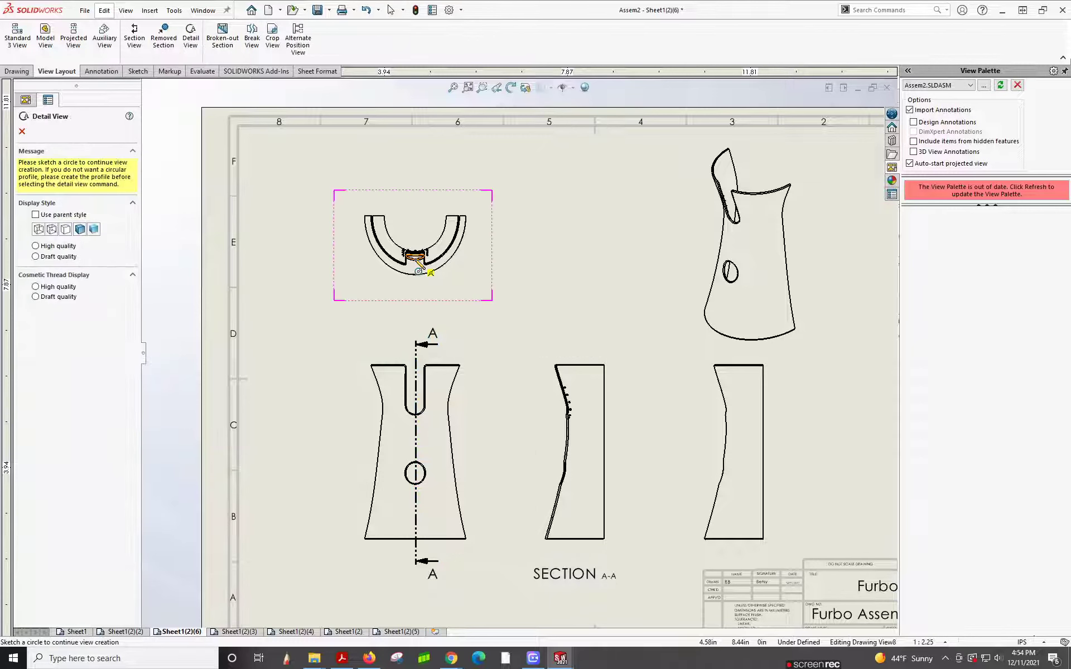
click(415, 260)
click(431, 245)
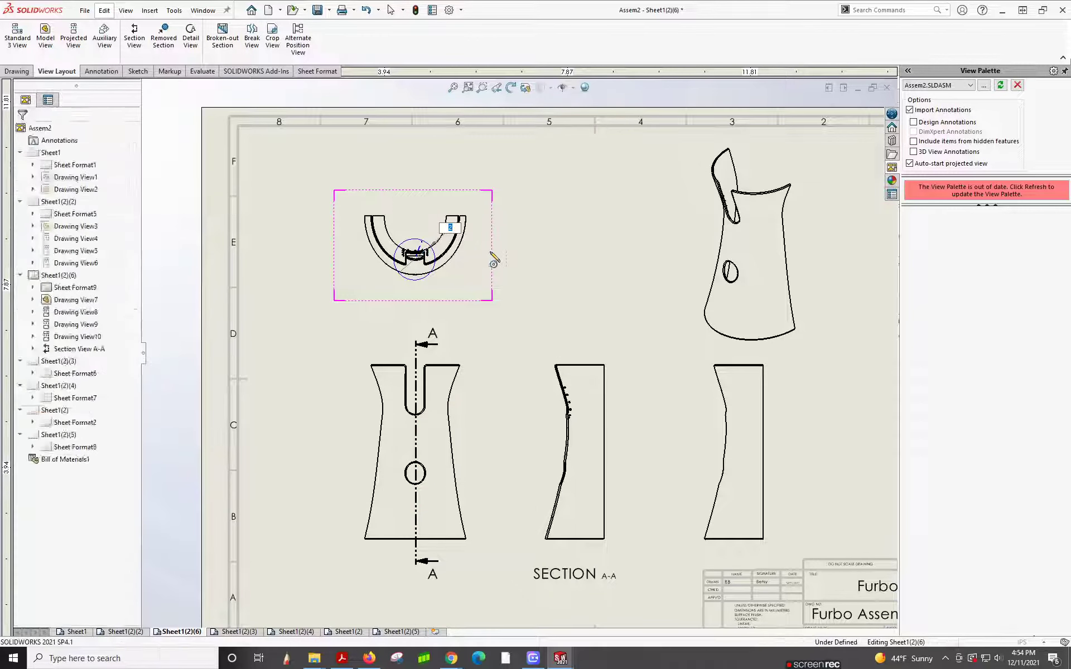
click(583, 242)
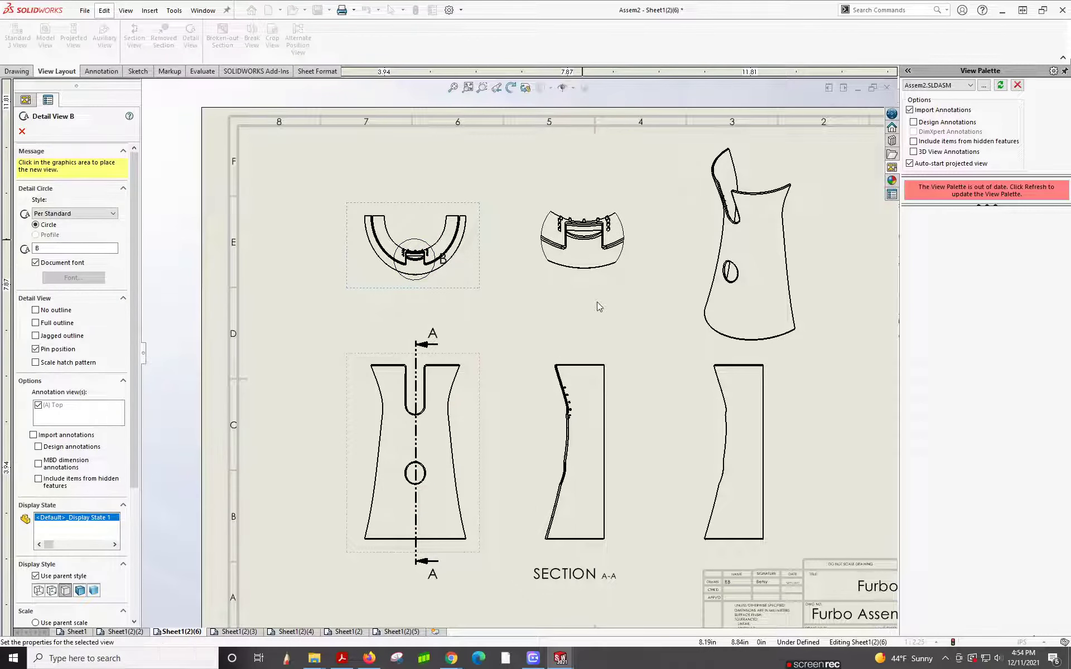
click(685, 413)
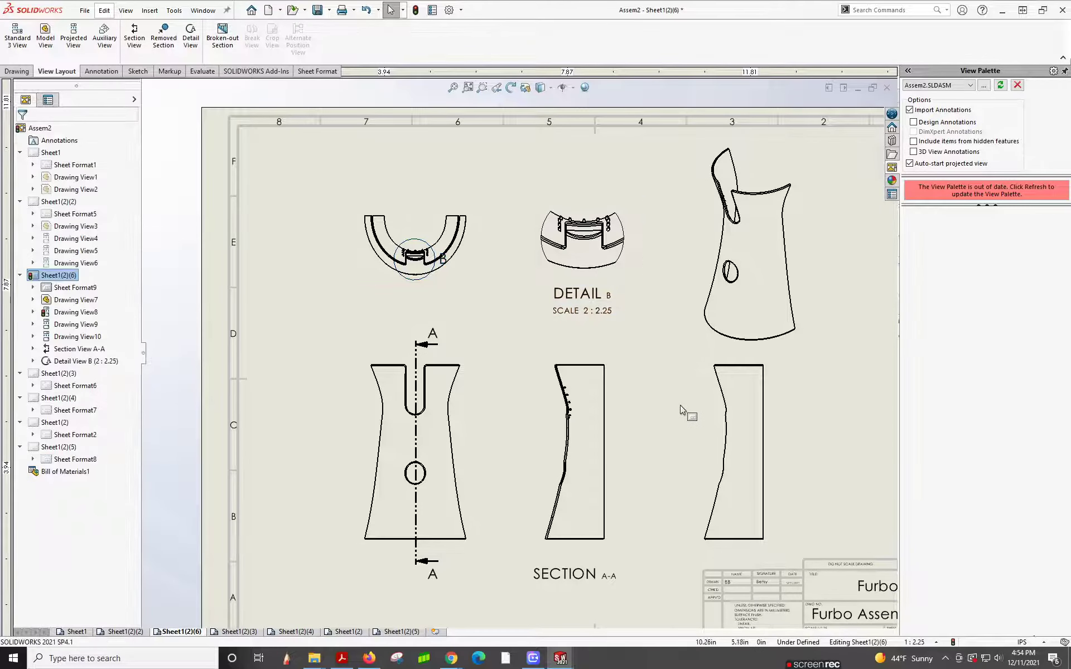
Move detail view B higher on the sheet and shift section view A-A slightly toward the side view.
click(591, 296)
drag(644, 283, 645, 235)
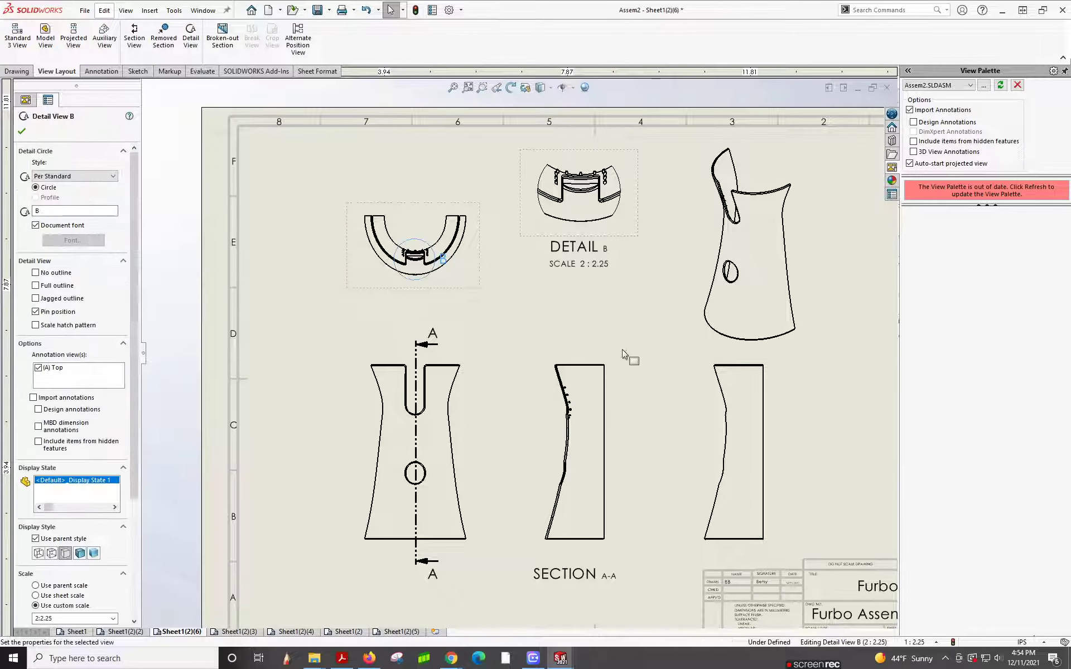
mouse_move(620, 389)
mouse_down()
mouse_move(660, 311)
mouse_move(631, 389)
mouse_up()
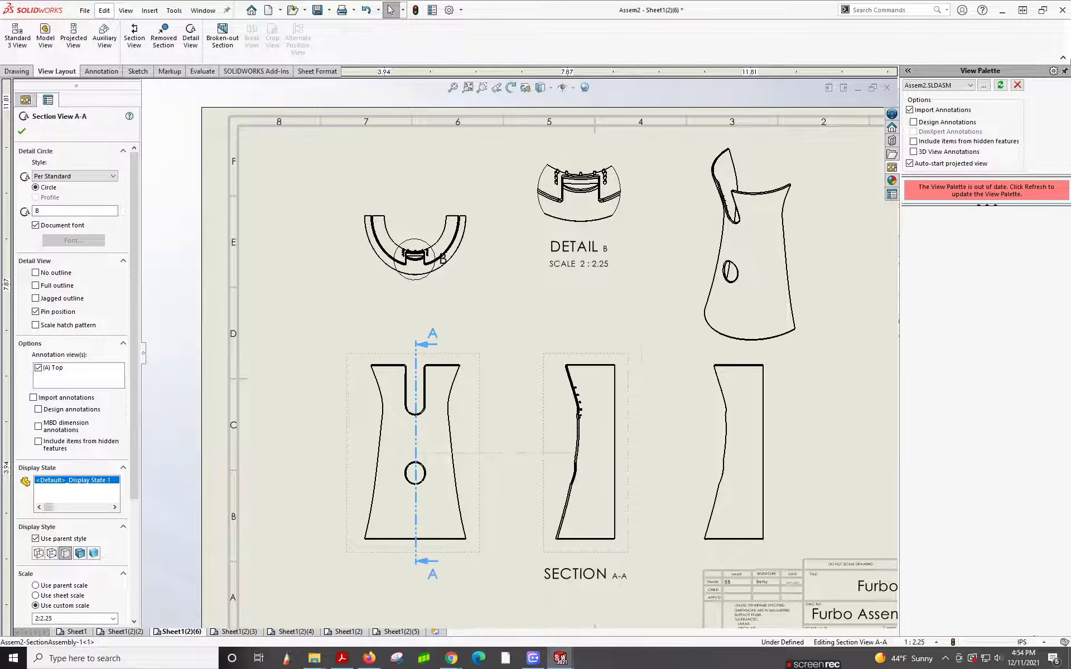
Break section view A-A's alignment with the front view and nudge it slightly up and toward the front view.
right_click(633, 397)
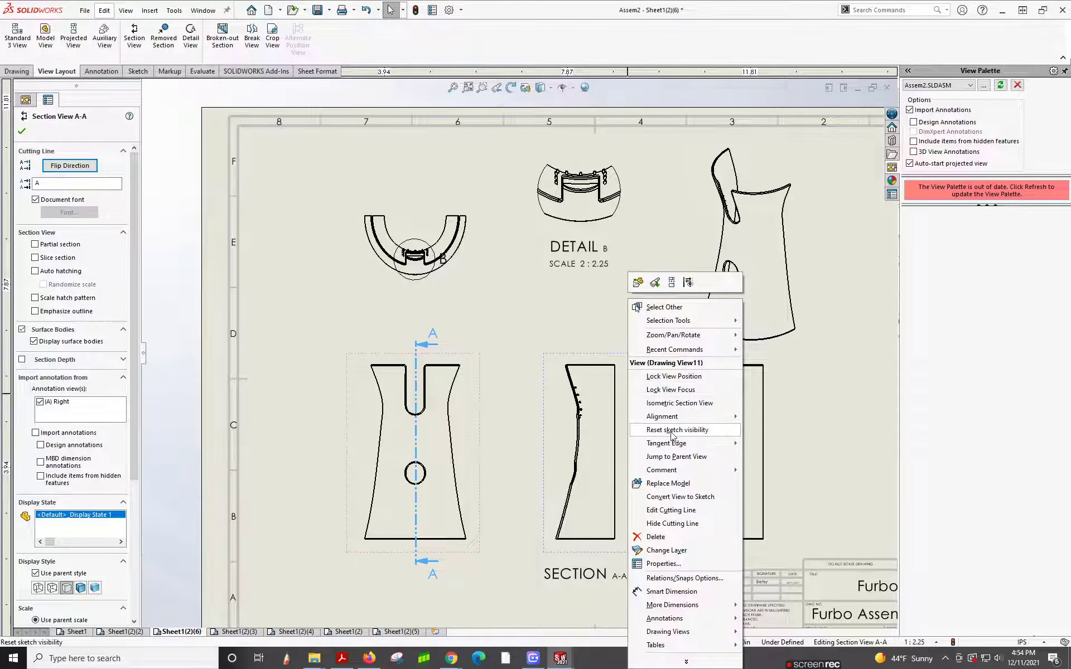
mouse_move(670, 425)
click(776, 417)
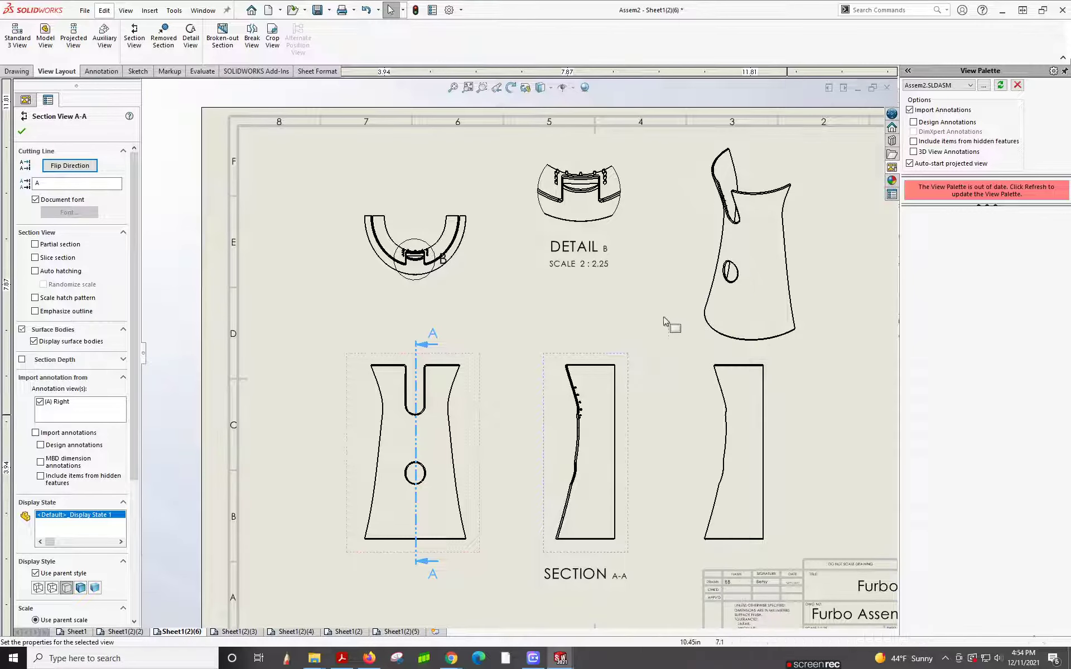
mouse_move(628, 369)
mouse_down()
mouse_move(636, 345)
mouse_move(626, 368)
mouse_up()
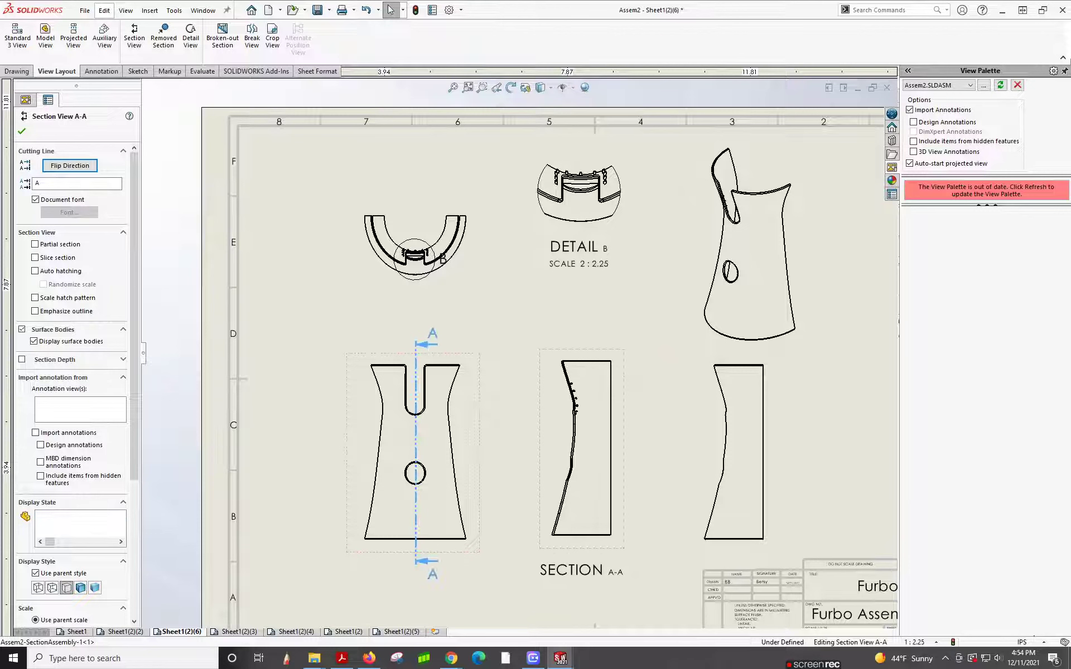
click(855, 423)
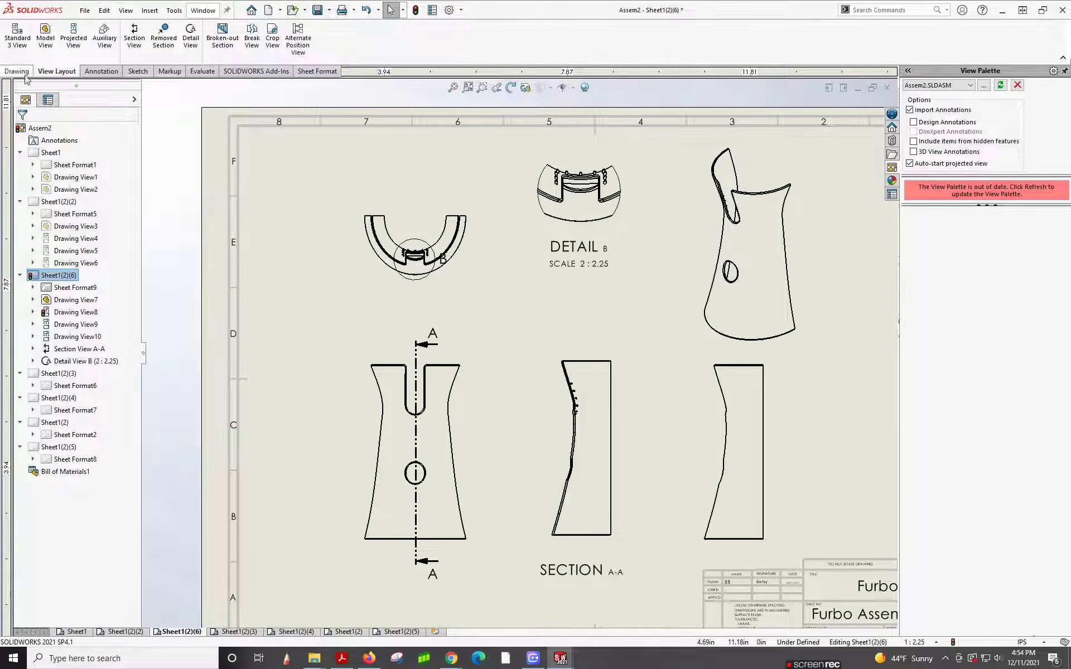
Add a Smart Dimension for the wall thickness at the upper outer corner of section view A-A, aligned perpendicular to the slanted wall.
click(90, 73)
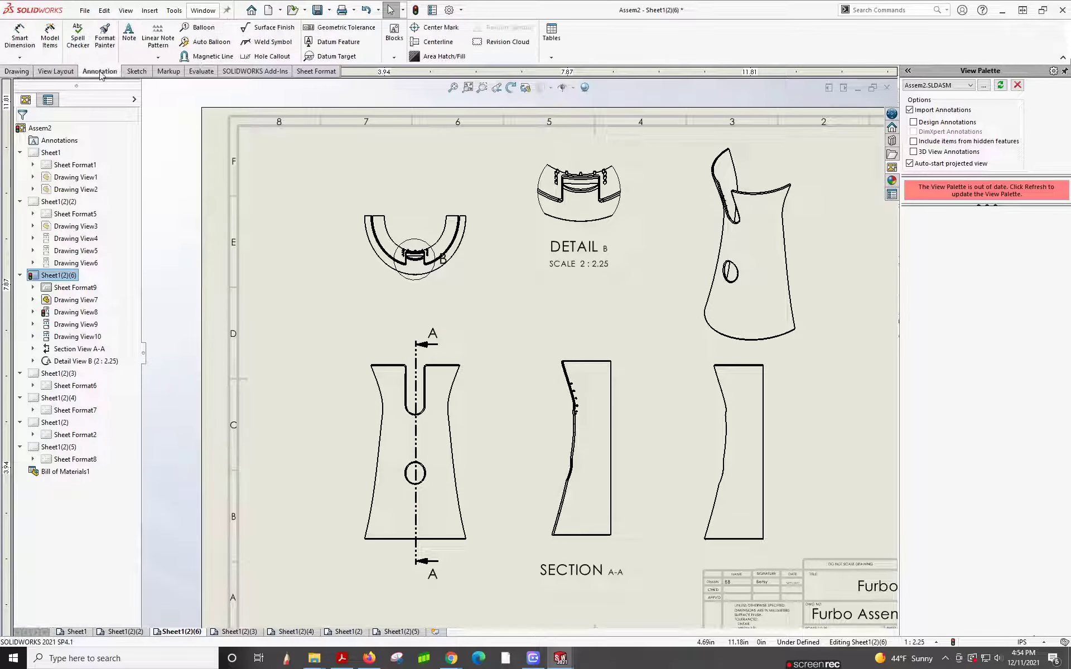
click(20, 35)
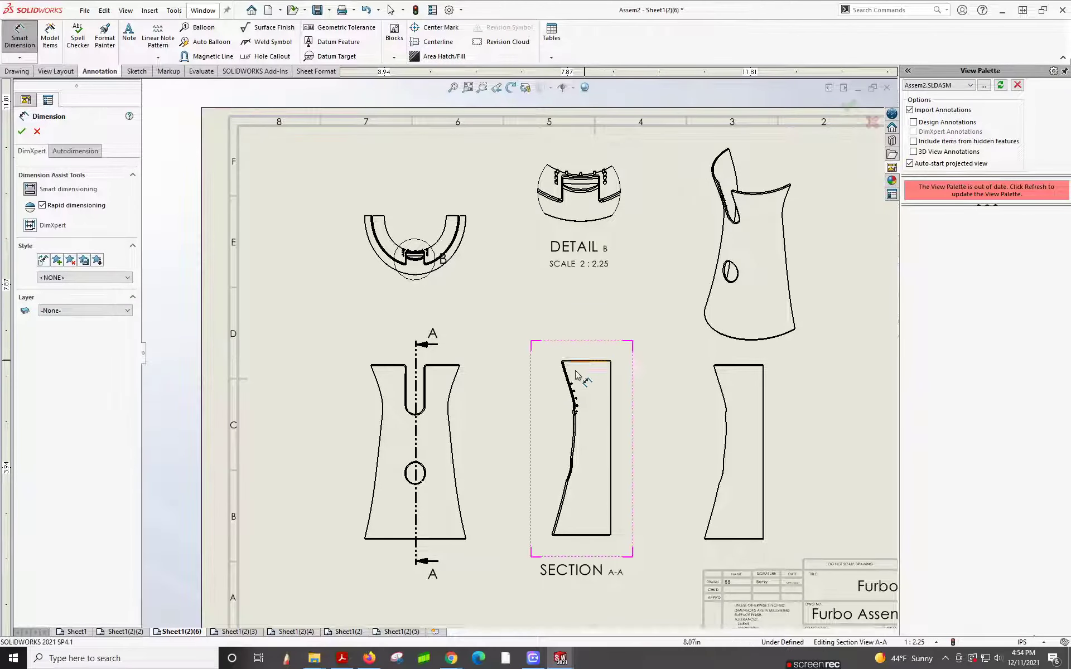
scroll(583, 369, down, 4)
scroll(547, 368, down, 3)
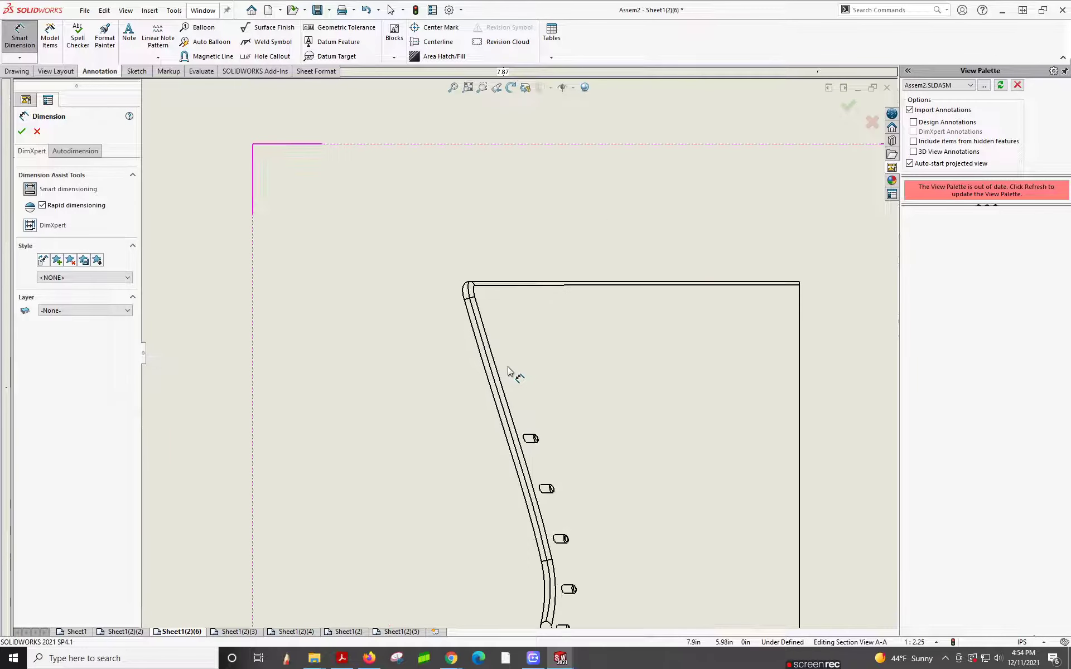
scroll(479, 304, down, 2)
scroll(479, 304, down, 1)
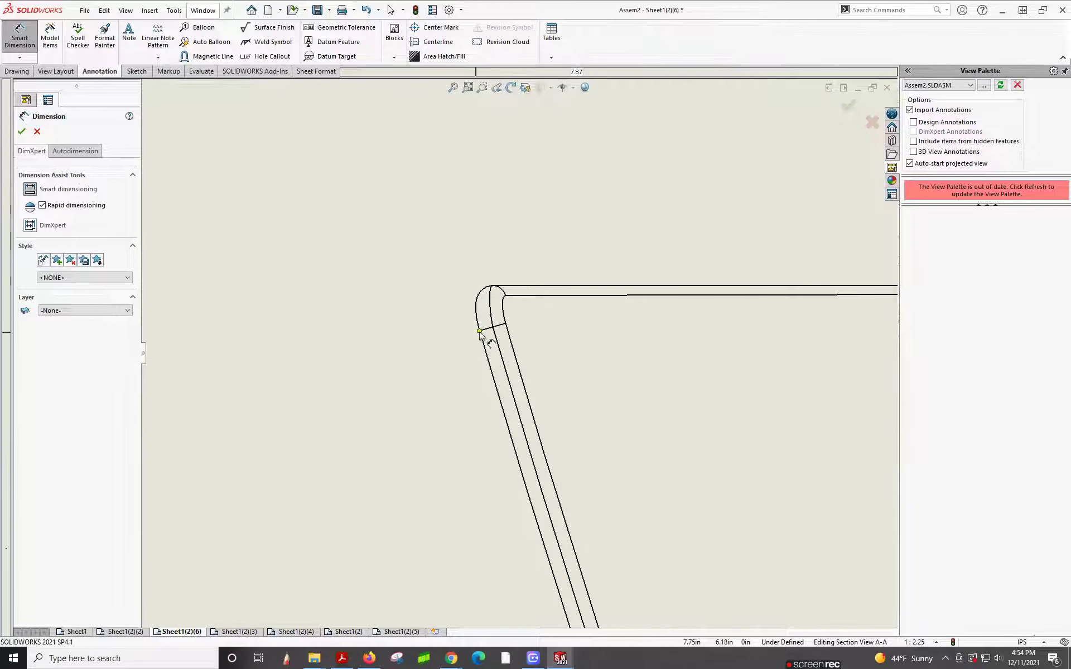
click(506, 324)
click(506, 326)
scroll(509, 335, up, 3)
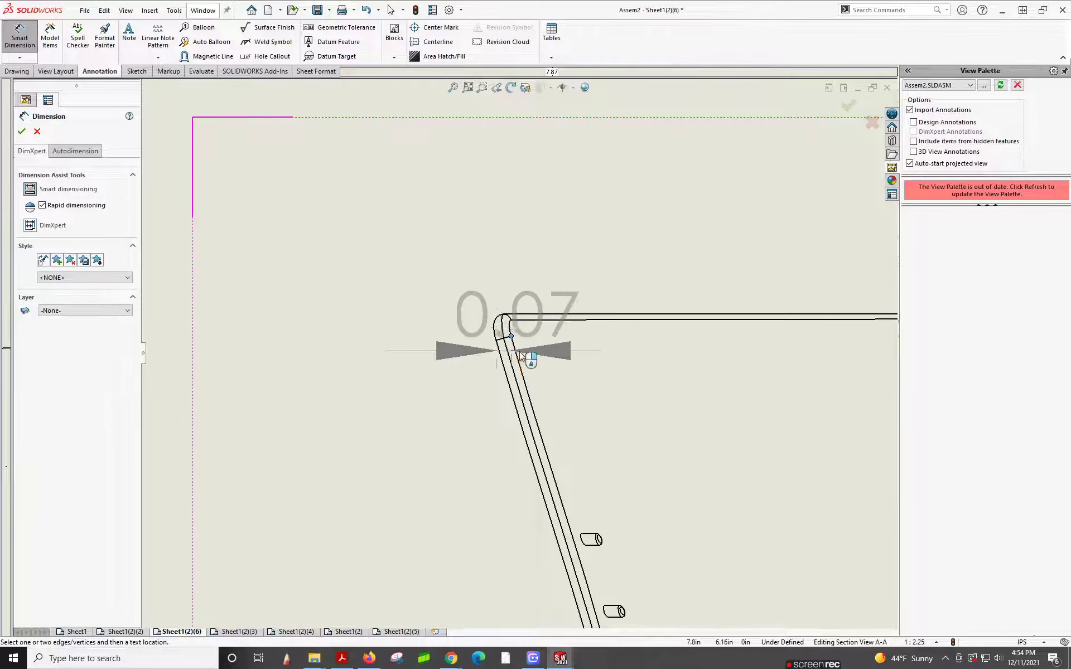
key(Escape)
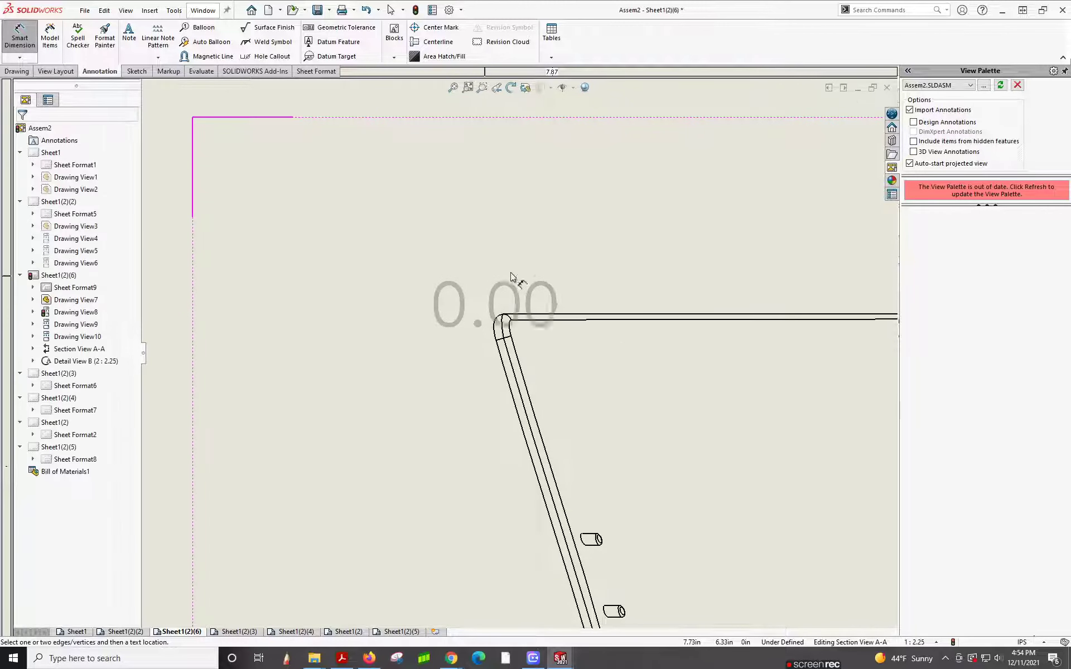
click(510, 341)
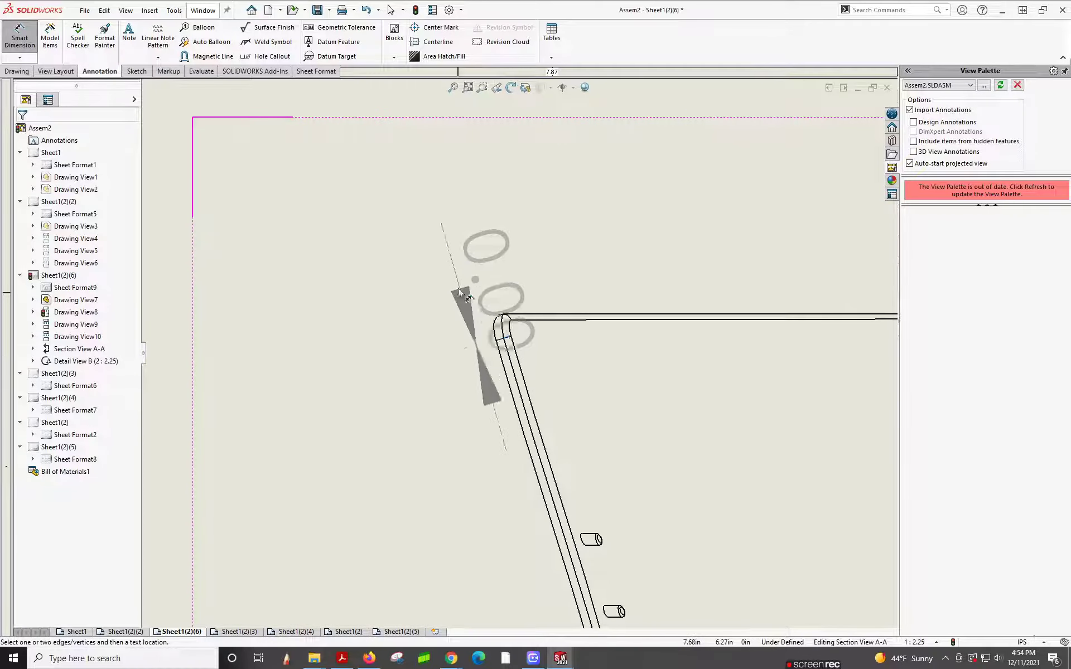
key(Escape)
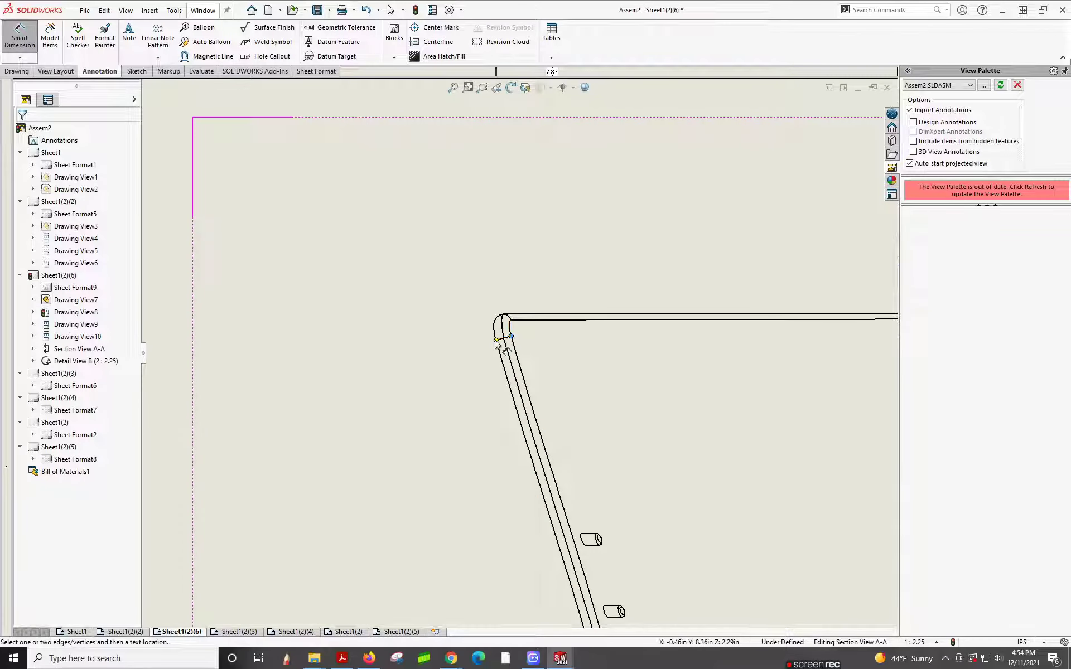
click(498, 338)
click(481, 281)
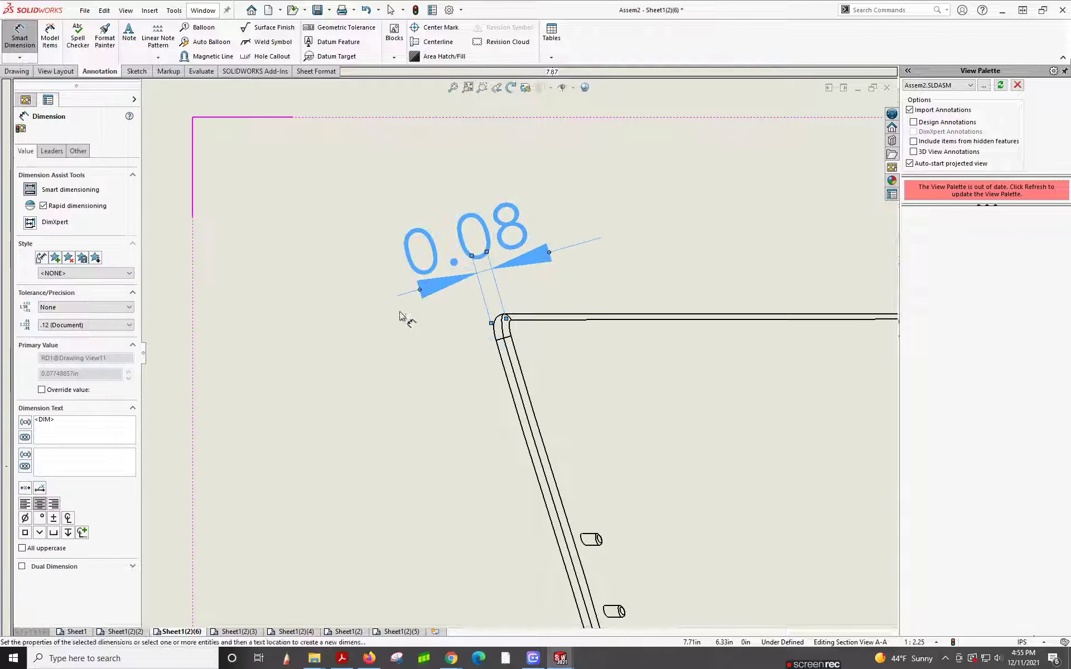
Move the wall thickness dimension's text in section view A-A outward so it sits beyond the arrow, above the part.
scroll(444, 384, up, 3)
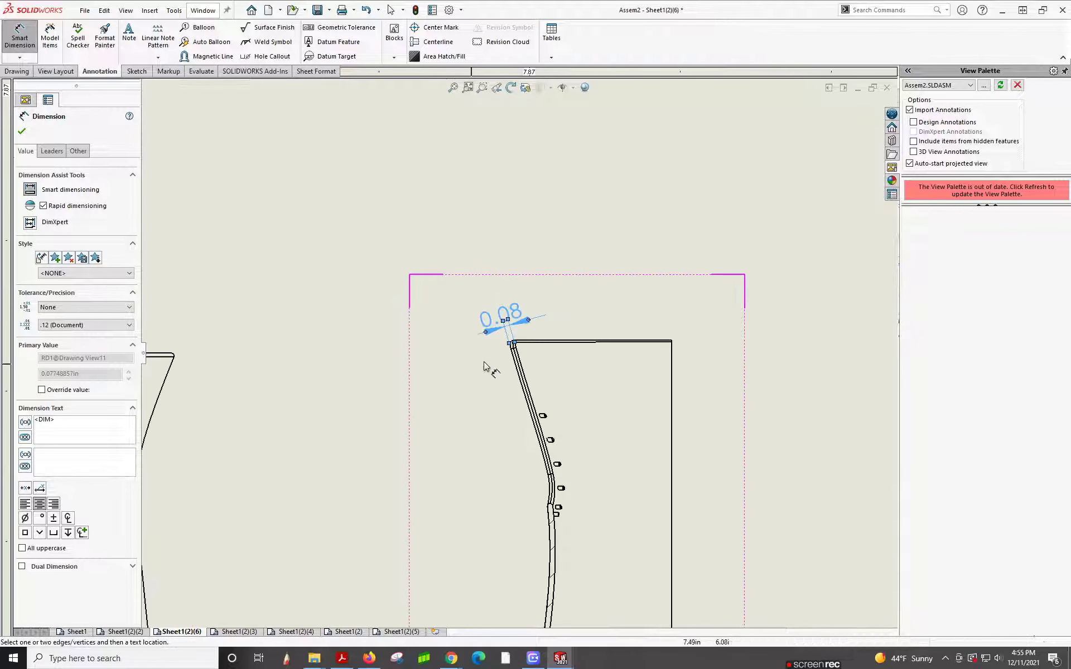
key(Escape)
scroll(505, 318, down, 2)
drag(531, 319, 574, 298)
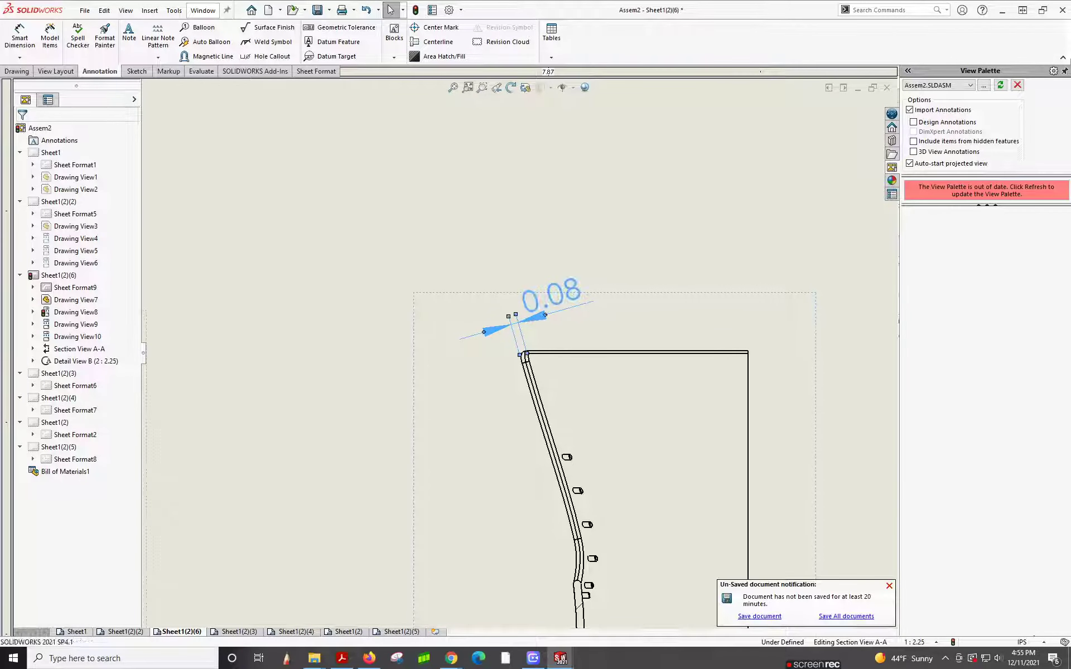
Dimension the inner width of the U-shaped slot in the front view and place the dimension above the part.
scroll(563, 413, up, 5)
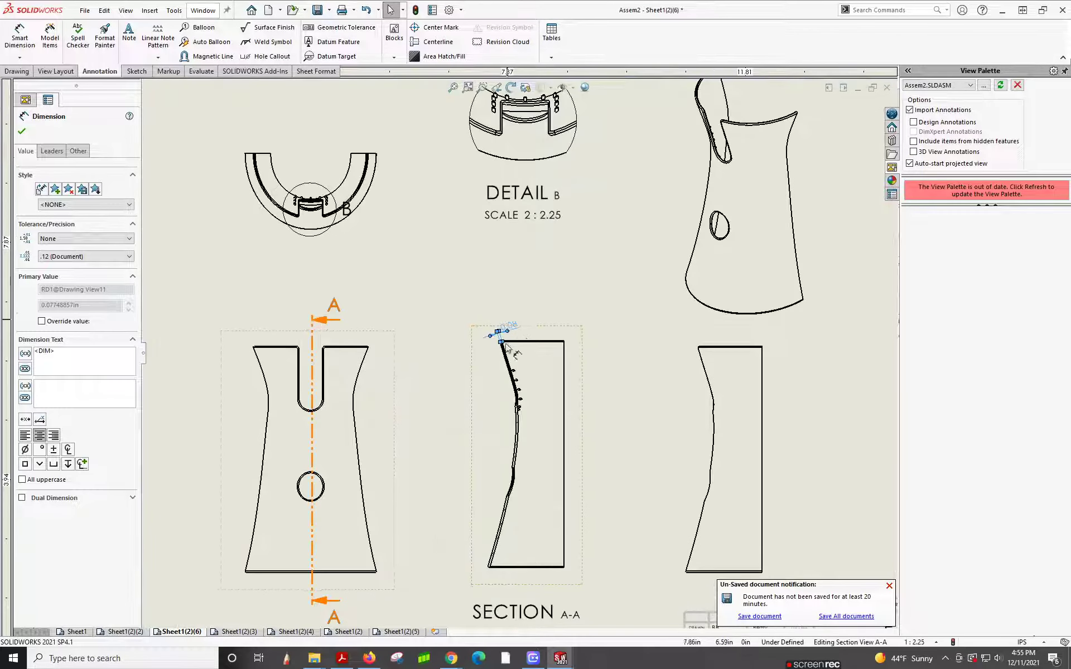
scroll(517, 466, down, 3)
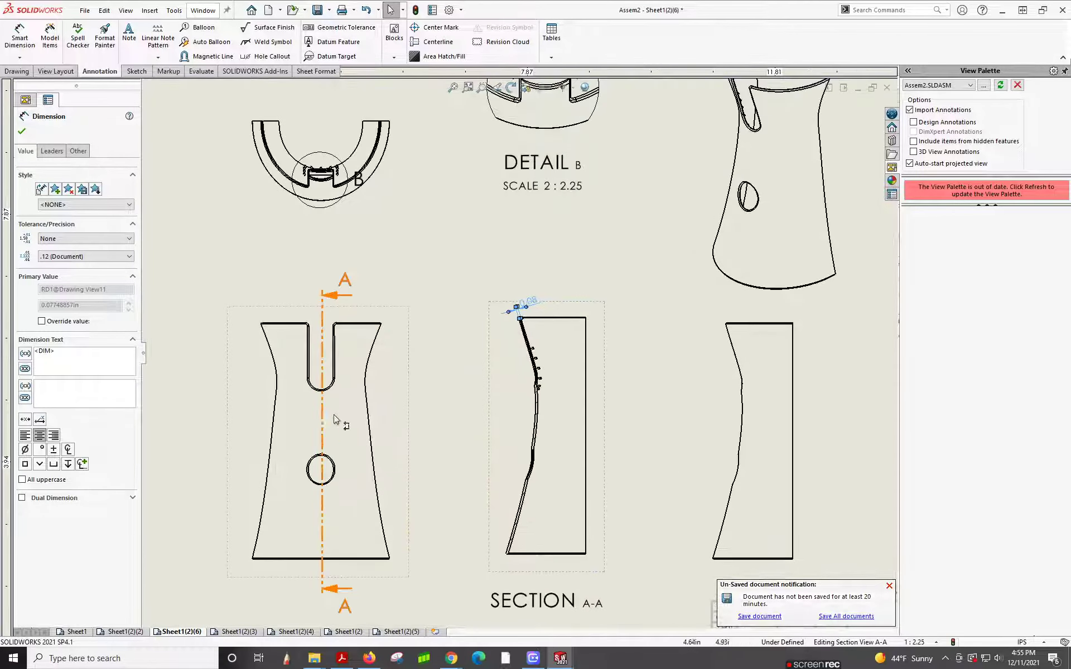
scroll(312, 379, down, 5)
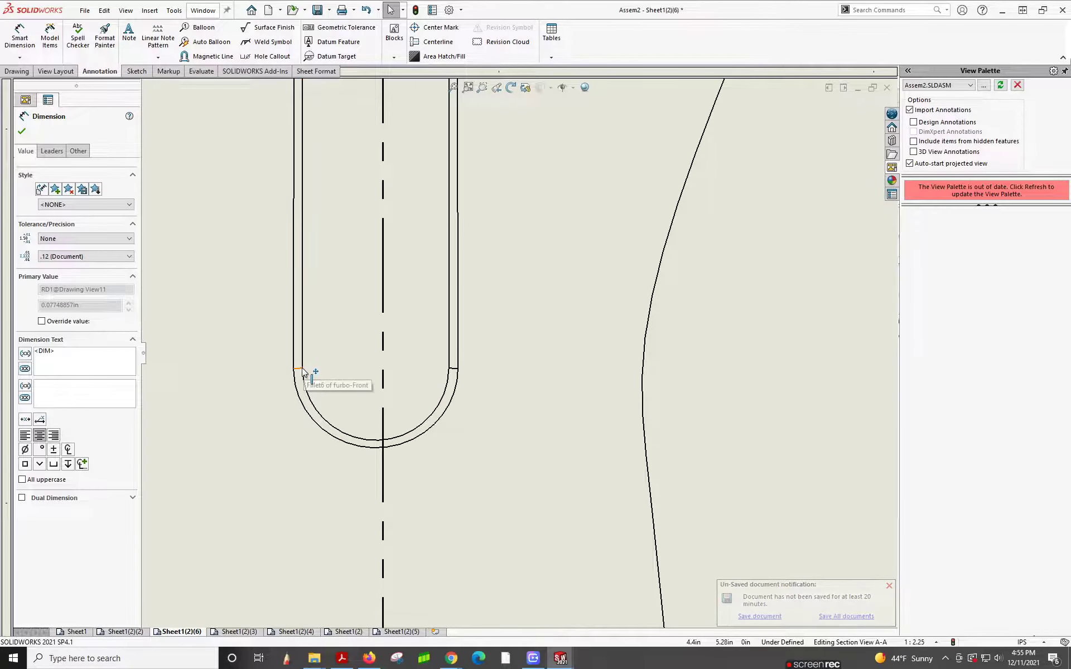
click(12, 39)
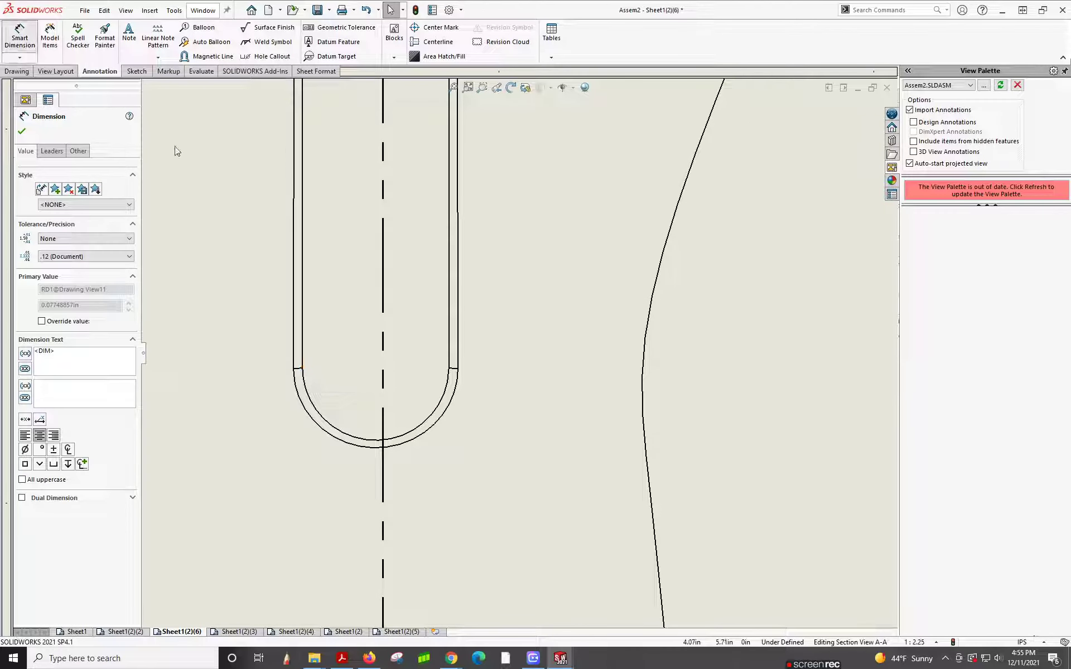
click(303, 368)
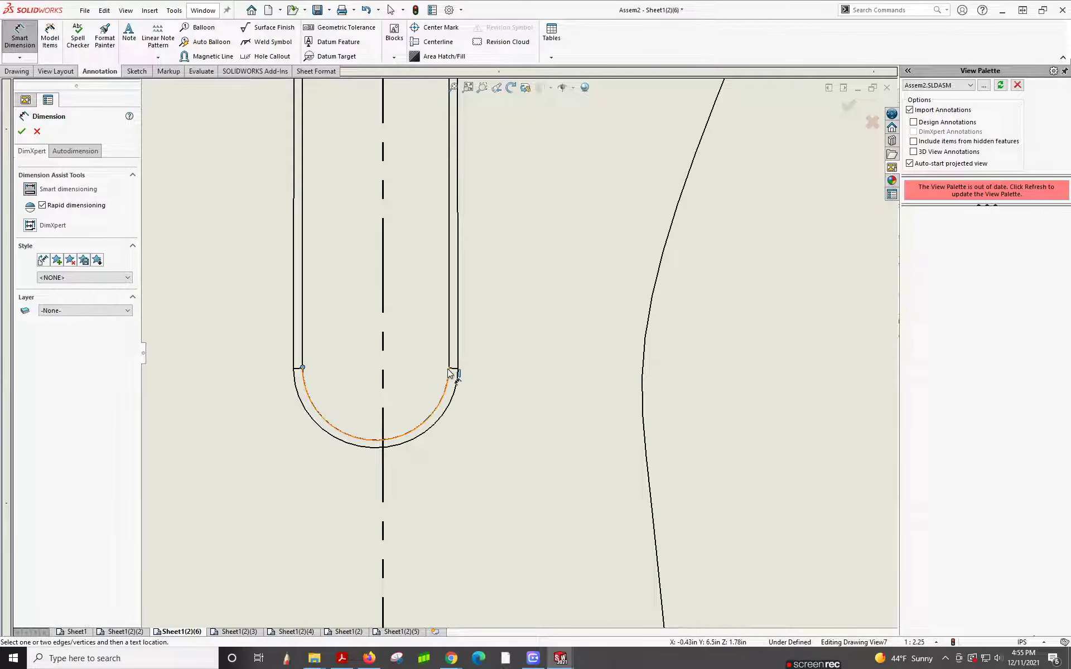
click(452, 369)
scroll(502, 352, up, 5)
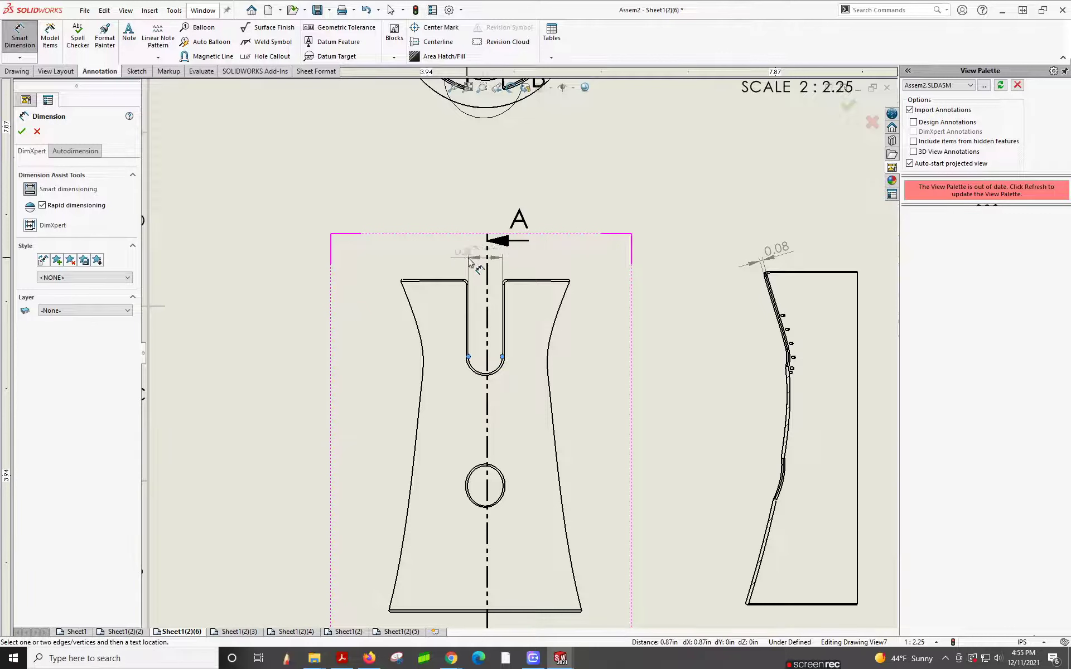
click(468, 257)
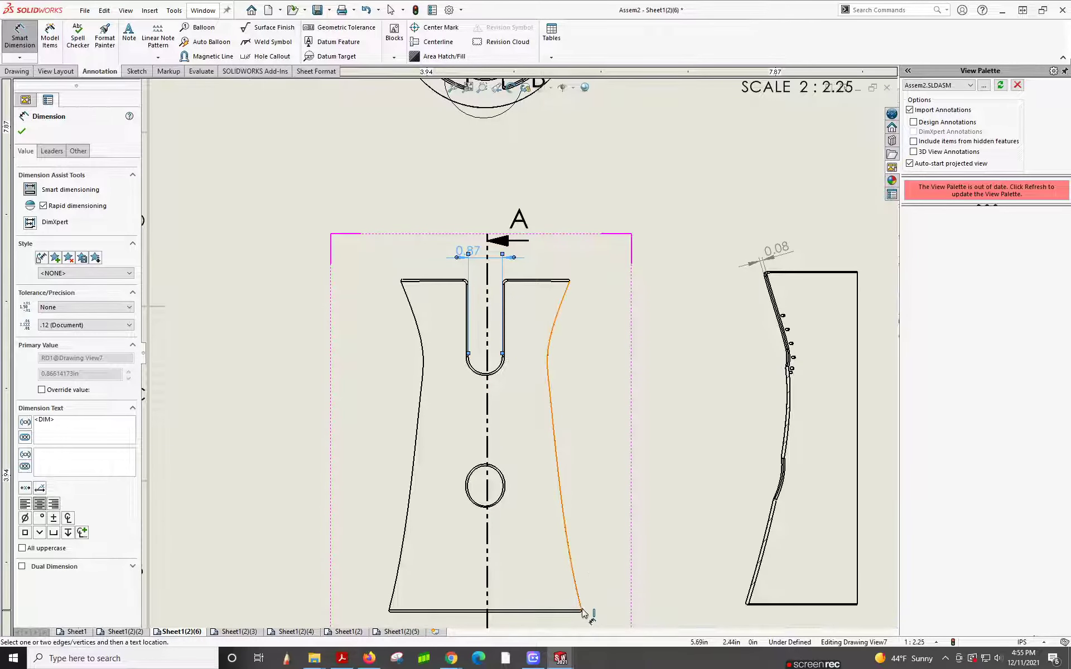
Dimension the overall width of the base in section view A-A and place the dimension just below the view.
scroll(581, 612, up, 2)
scroll(654, 493, down, 3)
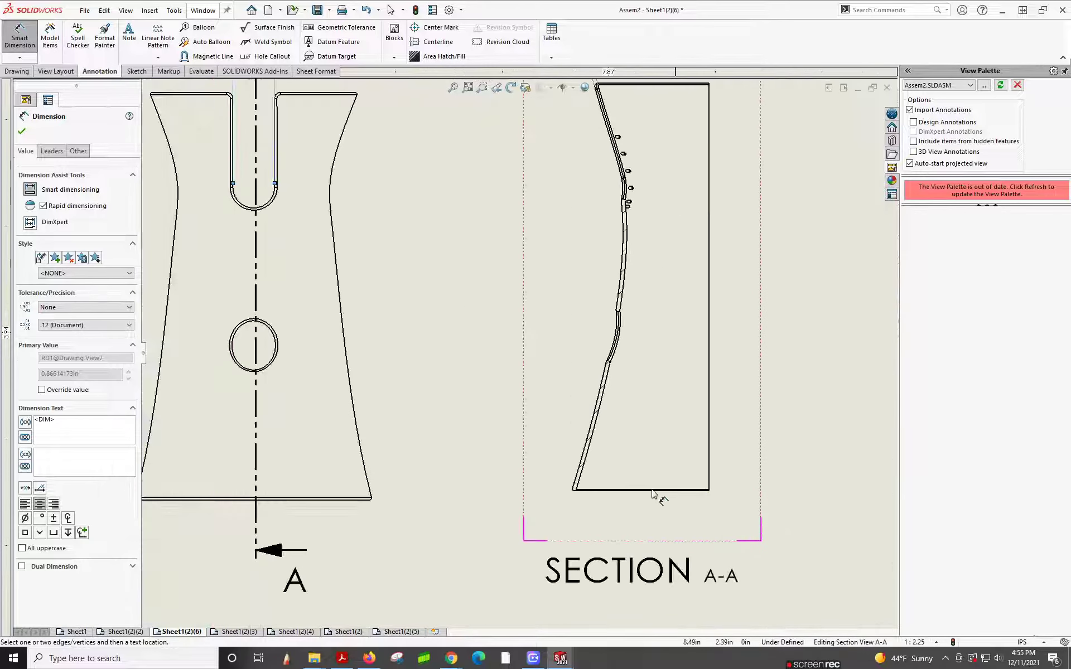
click(573, 489)
click(709, 489)
click(586, 509)
scroll(622, 490, up, 3)
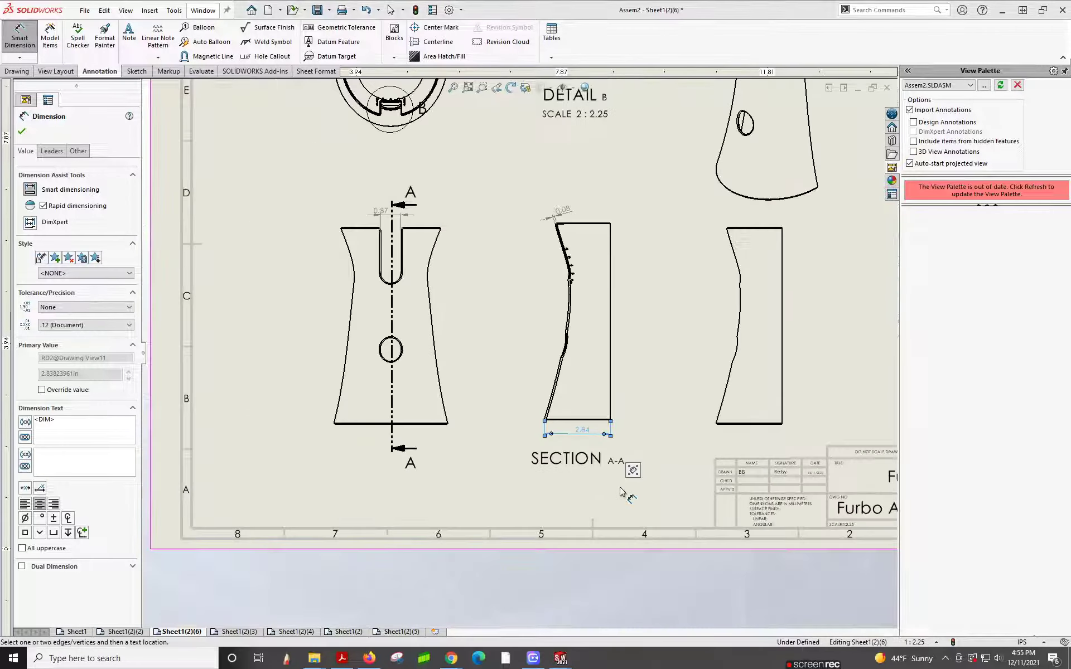
Dimension the vertical depth of the central notch in detail view B and place the dimension beside the view's outer edge.
scroll(622, 490, up, 3)
scroll(490, 240, down, 6)
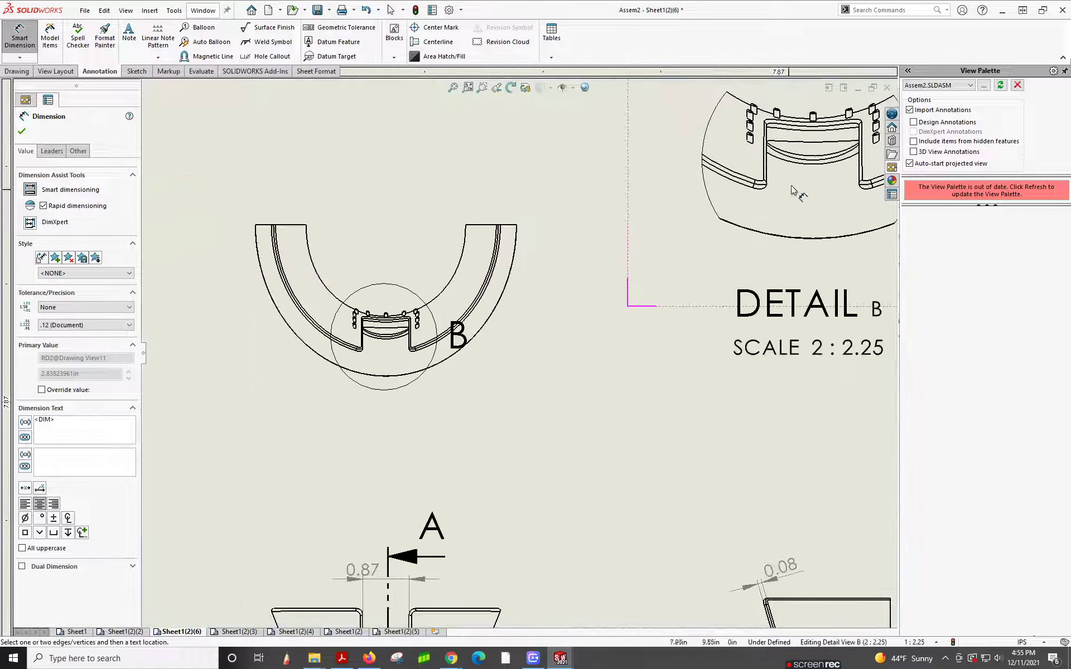
scroll(795, 191, up, 3)
scroll(573, 286, down, 5)
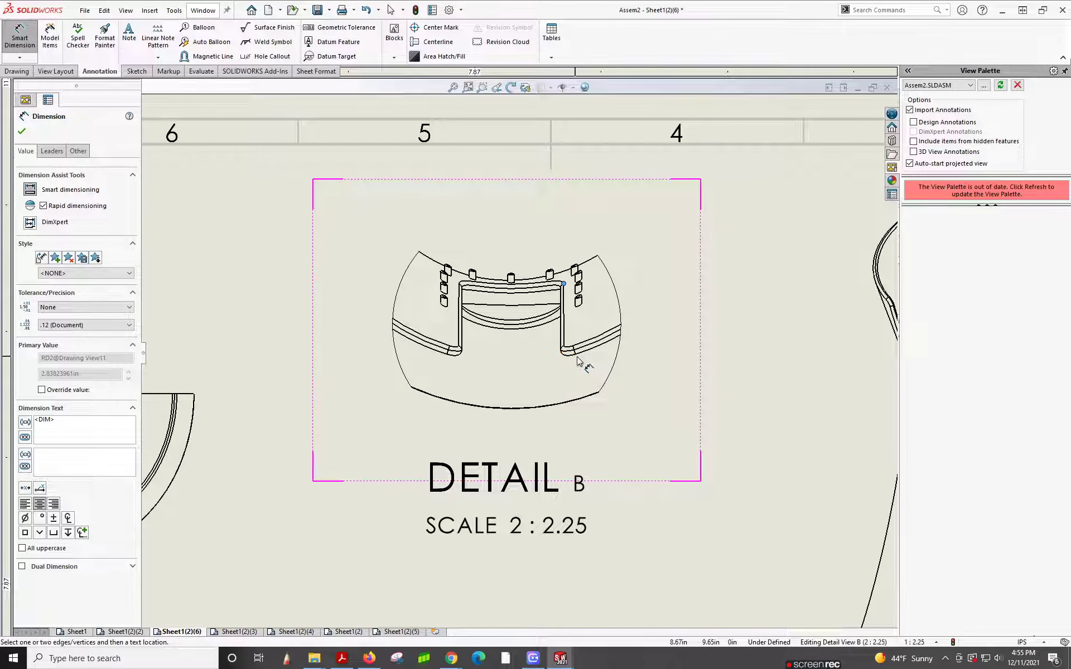
click(559, 348)
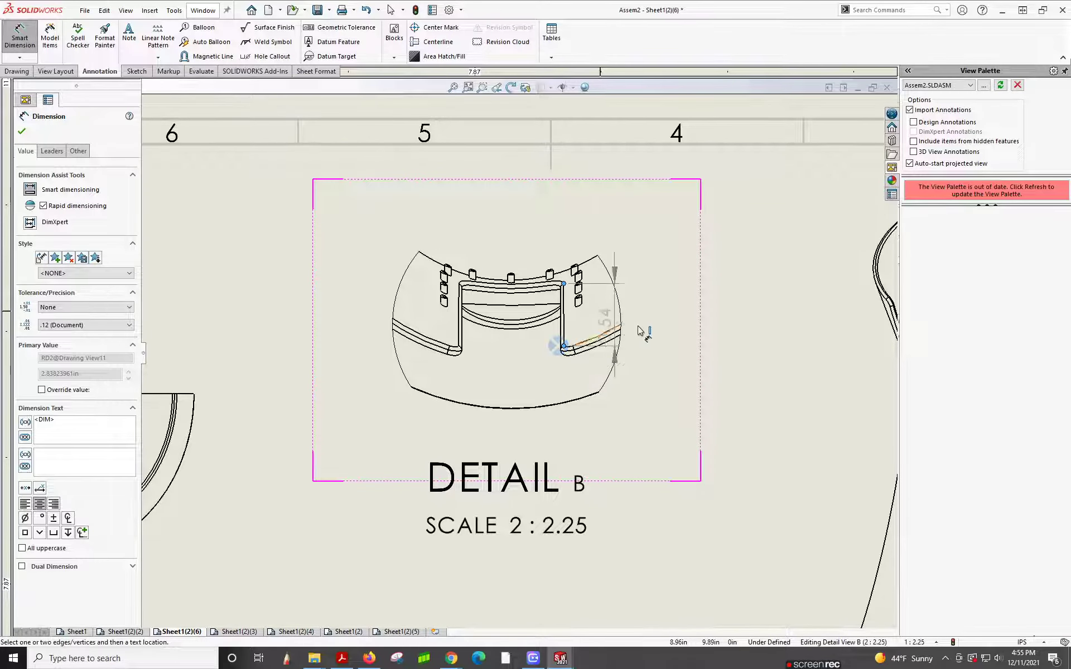
click(658, 334)
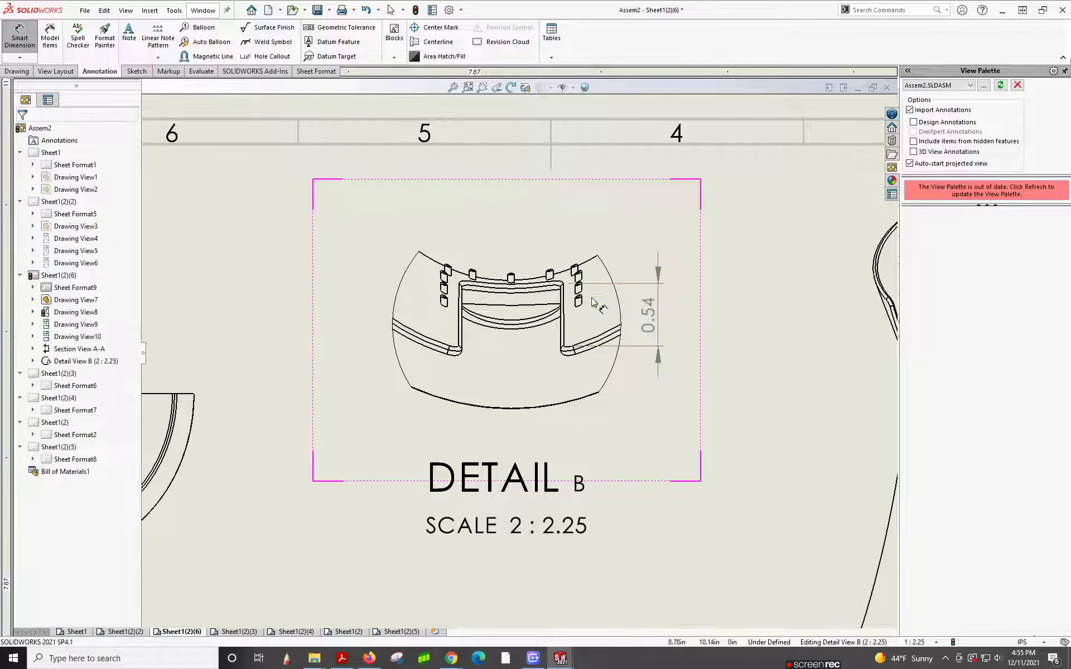
click(610, 319)
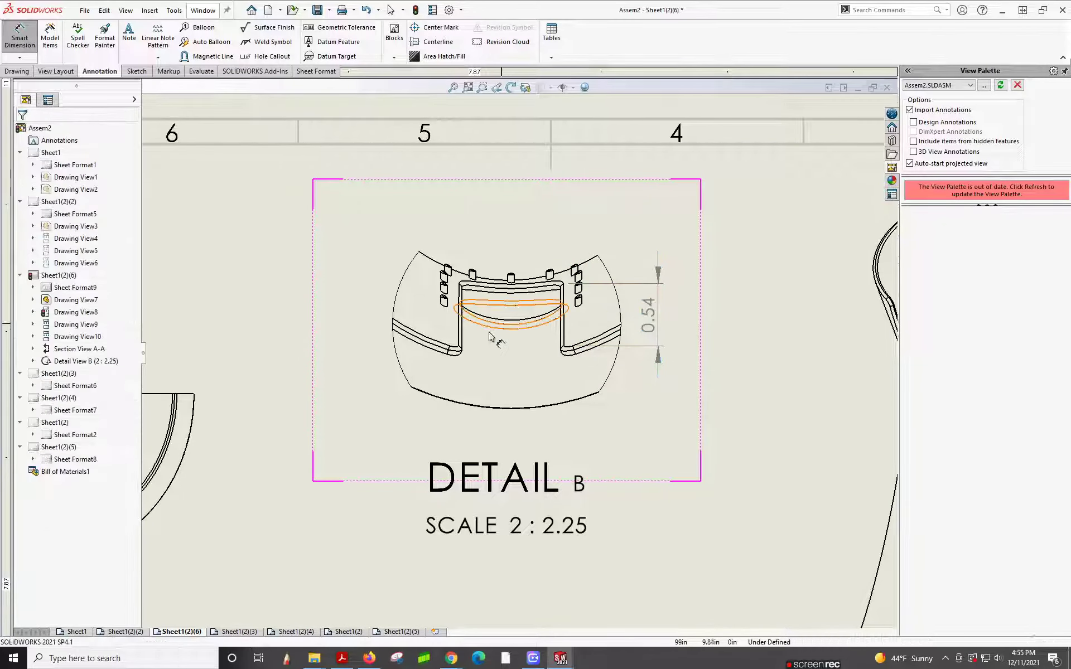
Dimension the notch's inner width and the wider span between its outer lower corners, stacking both dimensions below the geometry in detail view B.
click(462, 288)
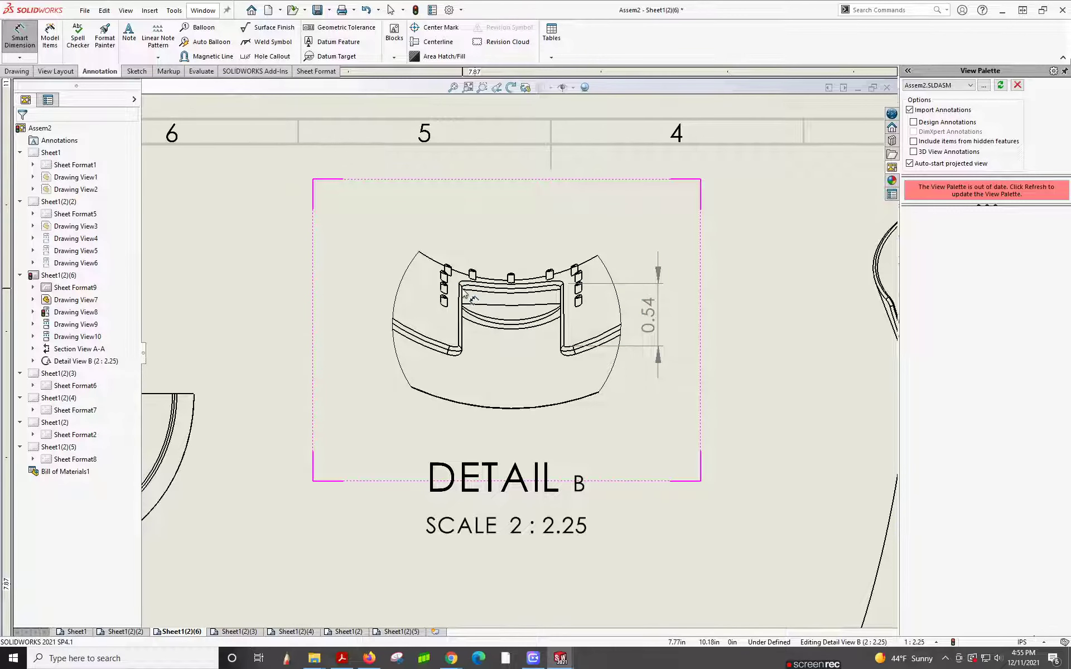
click(561, 287)
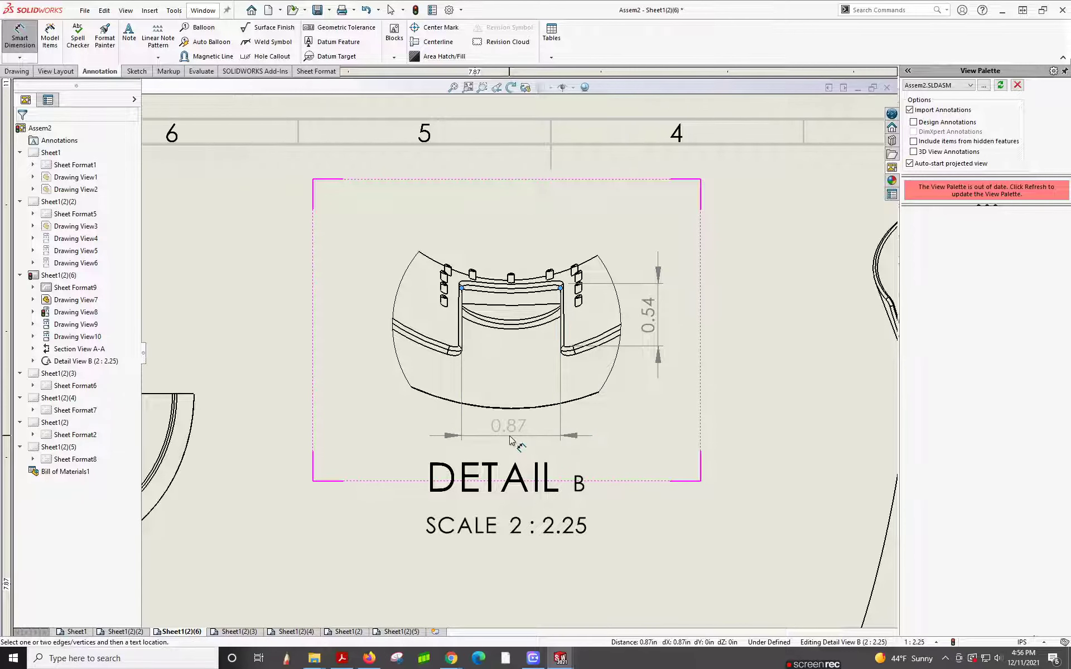
click(509, 440)
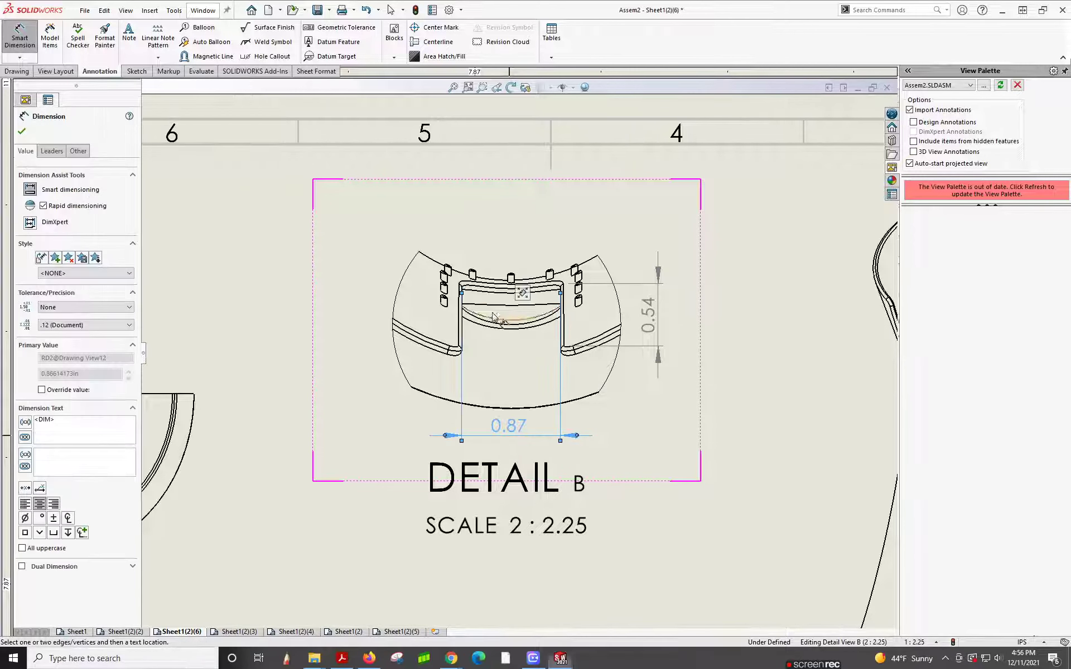
click(449, 351)
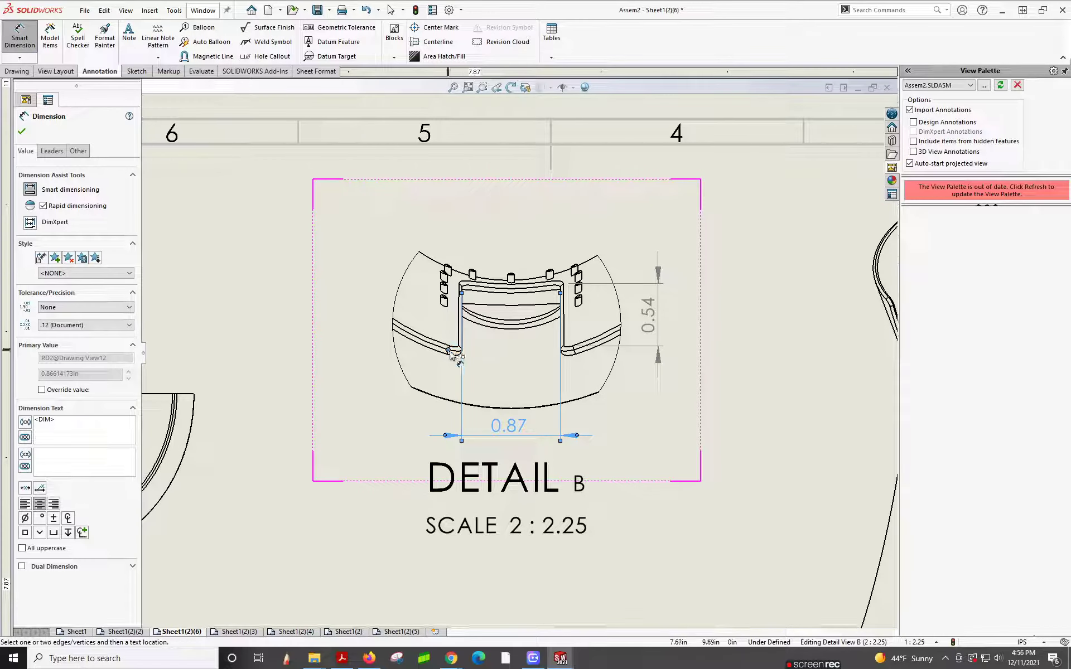
click(574, 351)
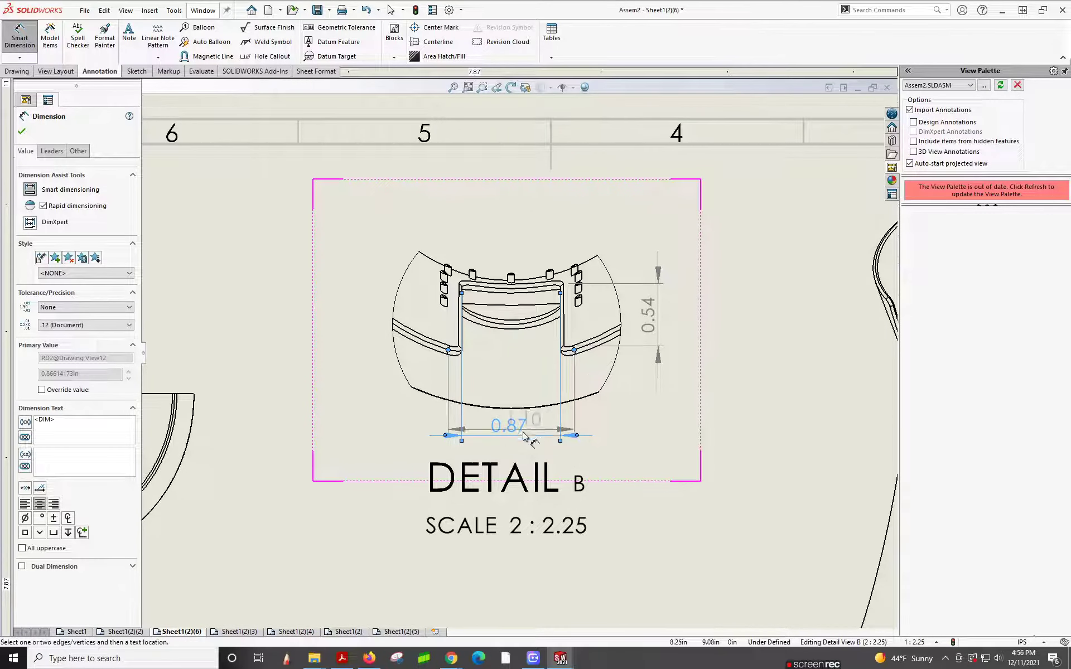
click(522, 458)
Add a second vertical dimension in detail view B, from the notch's inner upper edge to its outer lower corner.
scroll(608, 505, up, 1)
scroll(608, 506, up, 4)
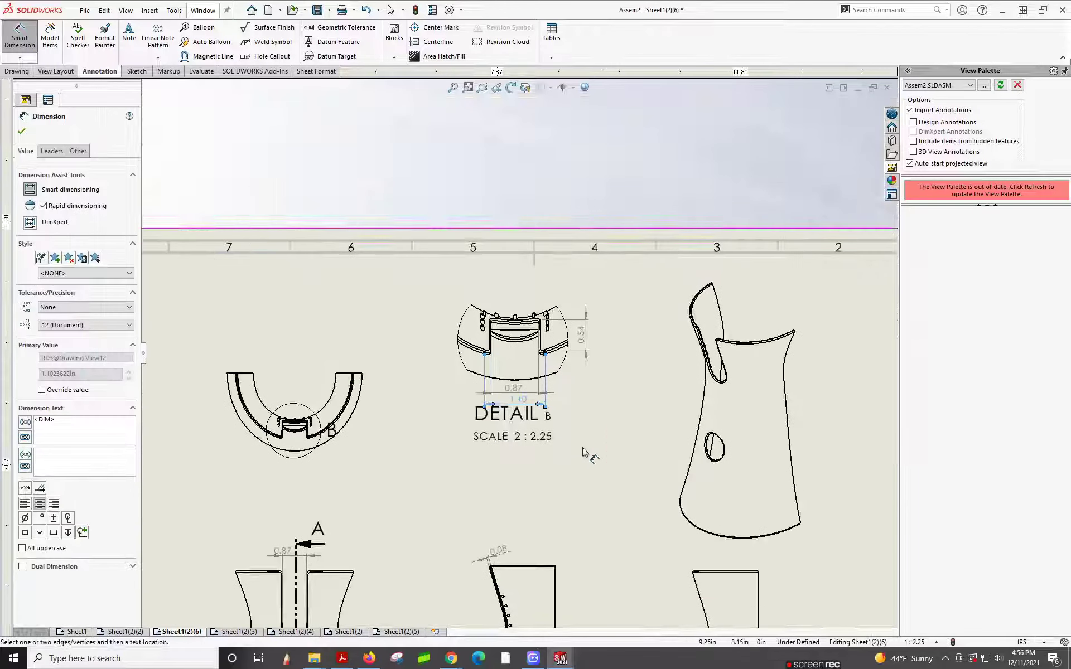
scroll(536, 491, up, 1)
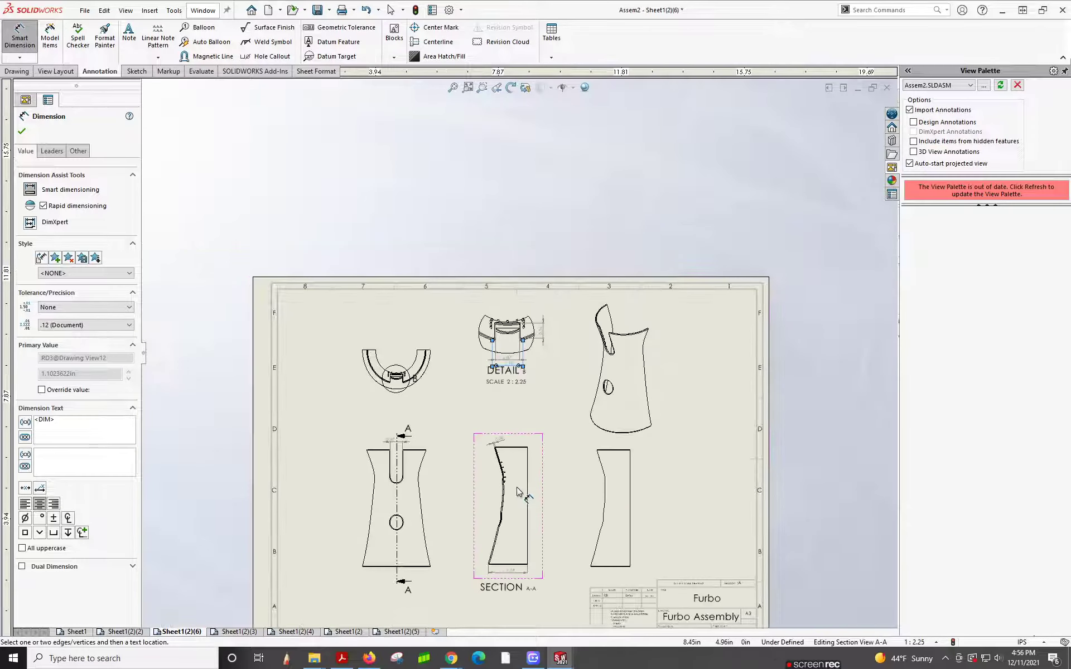
scroll(533, 474, down, 3)
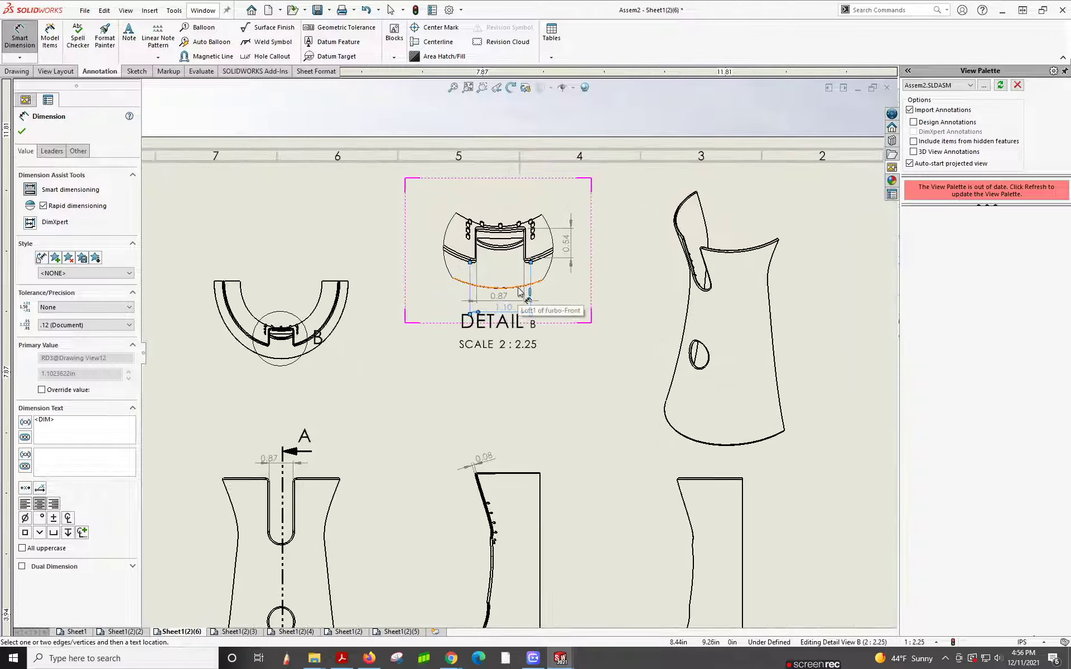
scroll(519, 290, down, 4)
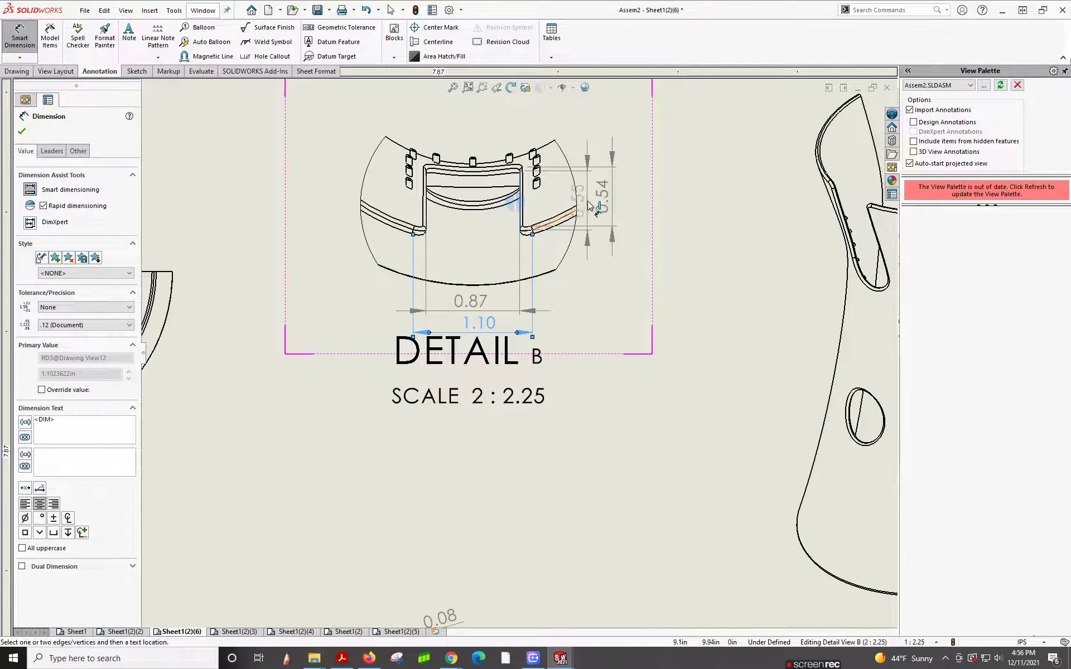
click(588, 229)
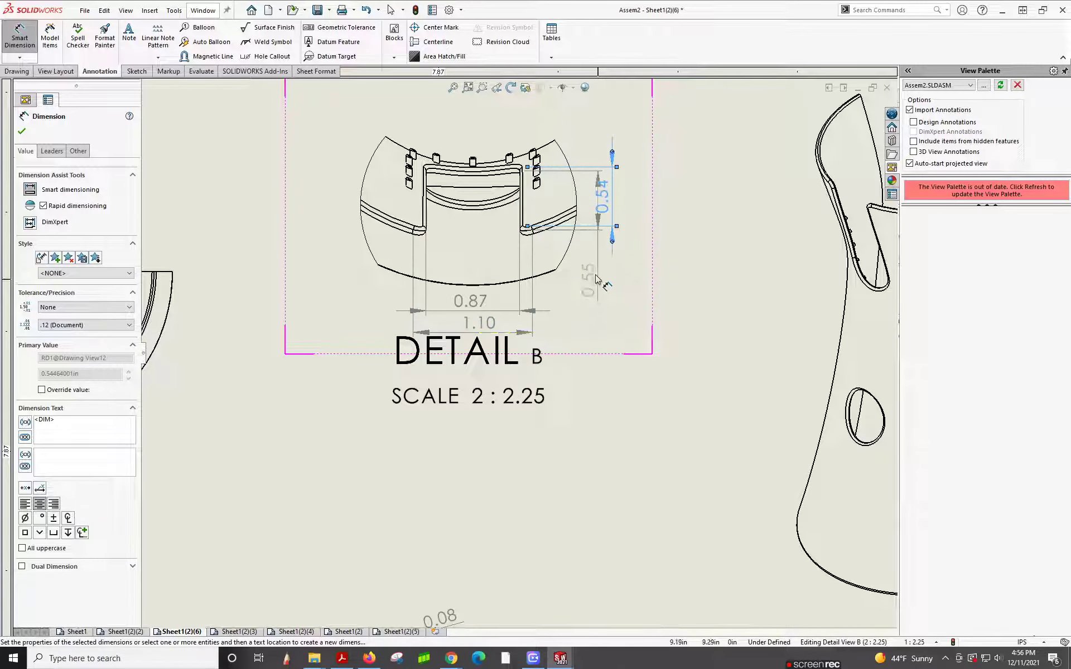
click(596, 279)
key(Escape)
scroll(619, 352, up, 3)
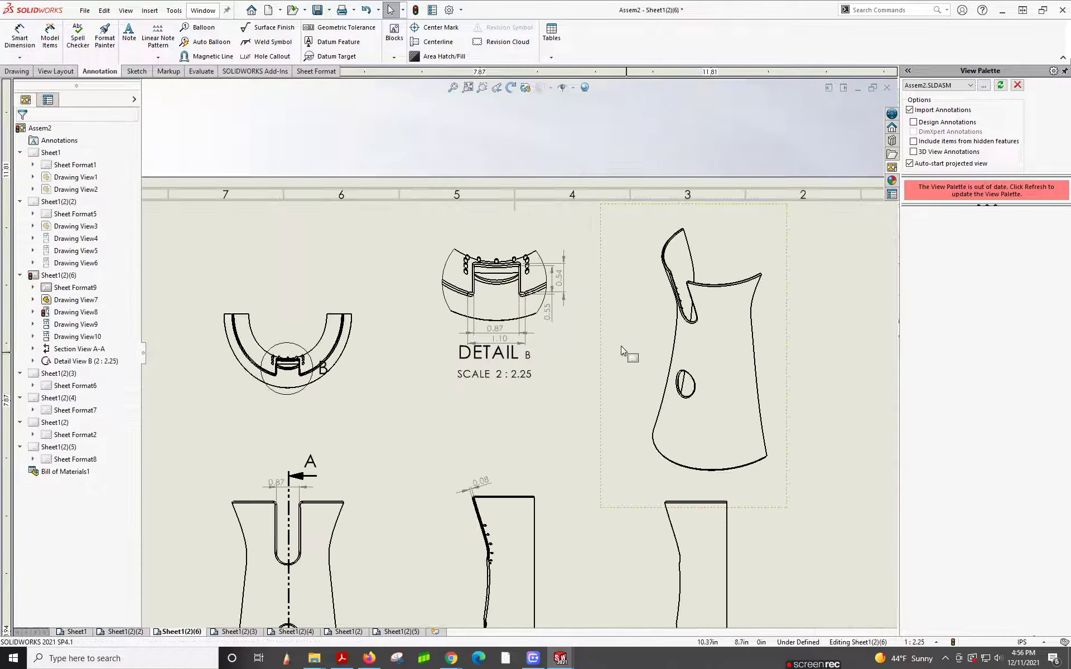
scroll(518, 312, up, 4)
Lower the detail view B label and both width dimensions, and space the two vertical dimensions side by side beside the view.
click(485, 402)
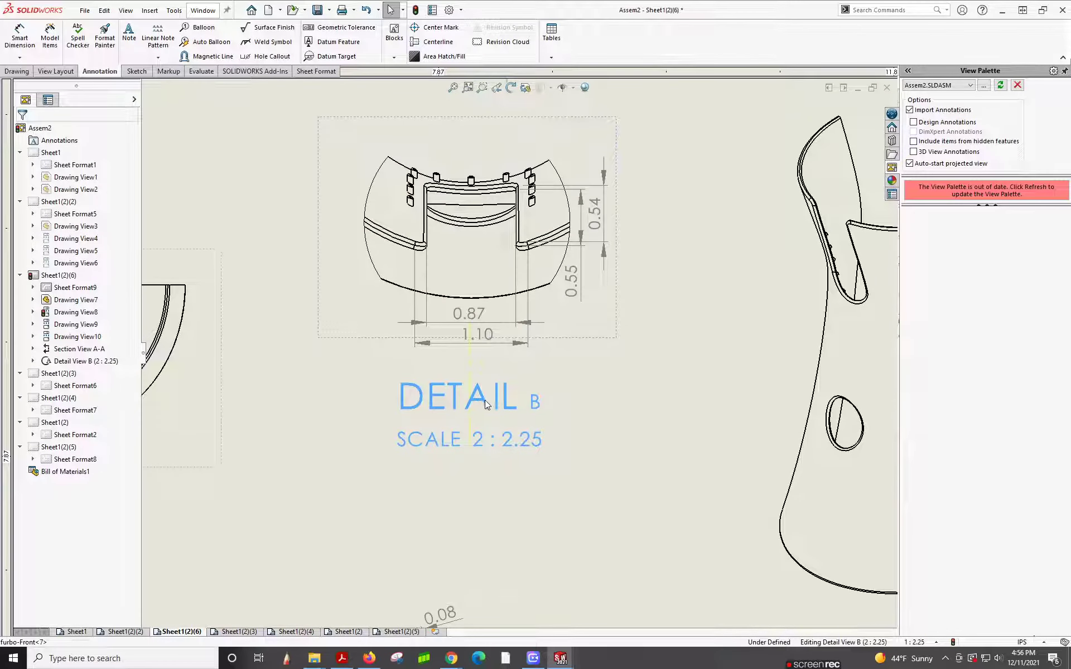
mouse_move(498, 346)
mouse_down()
mouse_move(497, 371)
mouse_move(496, 359)
mouse_up()
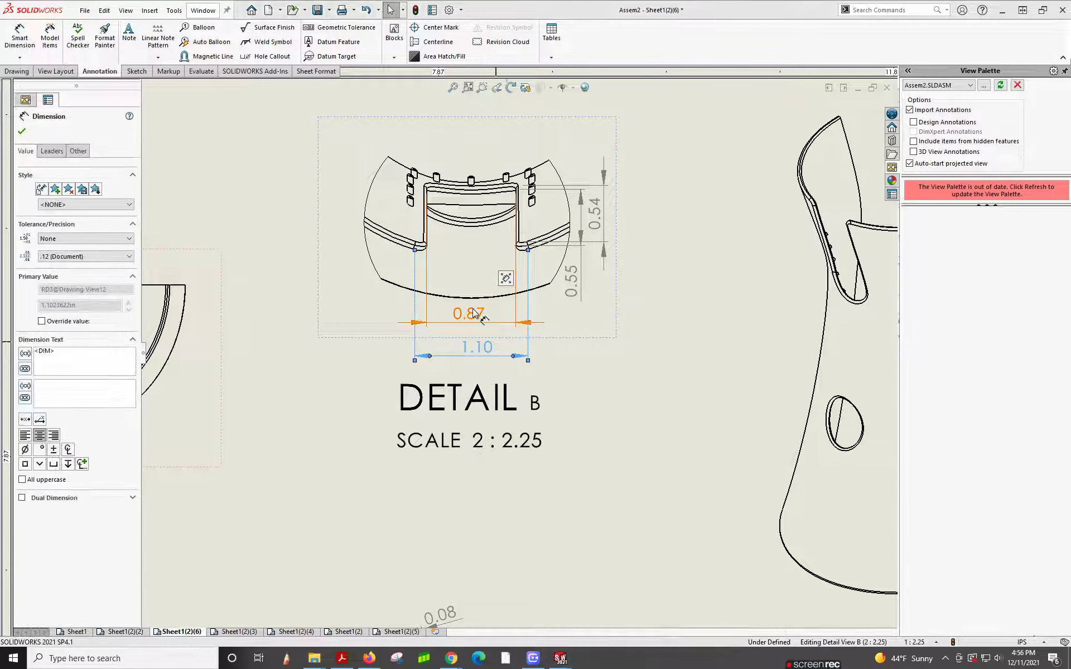
drag(475, 313, 477, 316)
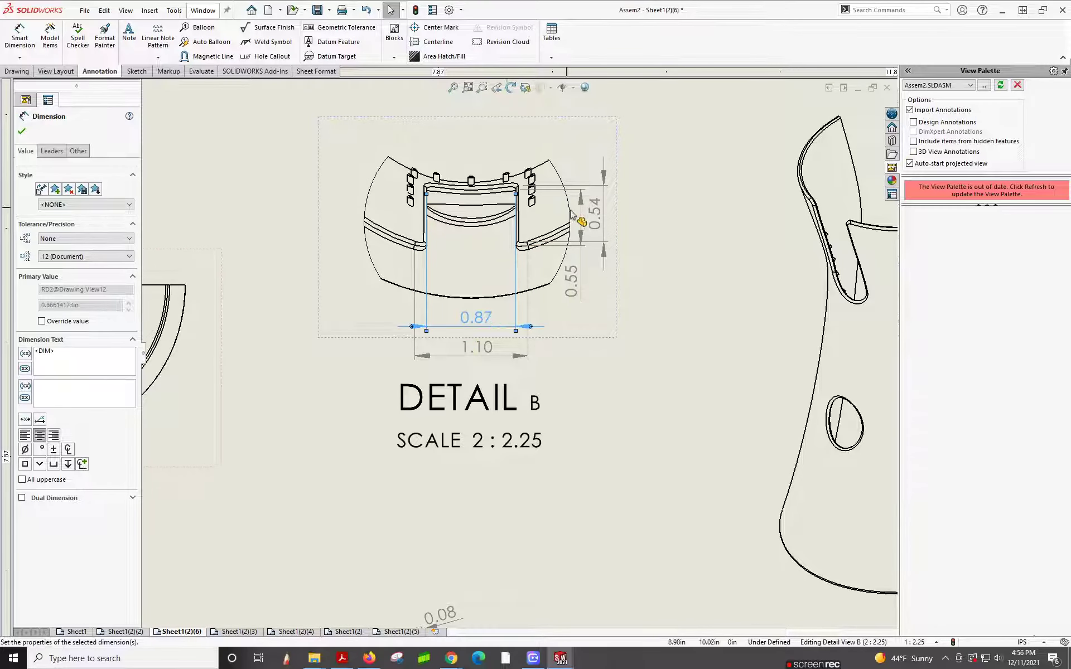
drag(599, 226, 622, 223)
drag(571, 272, 590, 212)
click(641, 384)
Move the slot width dimension in the front view clear of the section line, and try to raise the section arrow label A.
scroll(614, 383, up, 6)
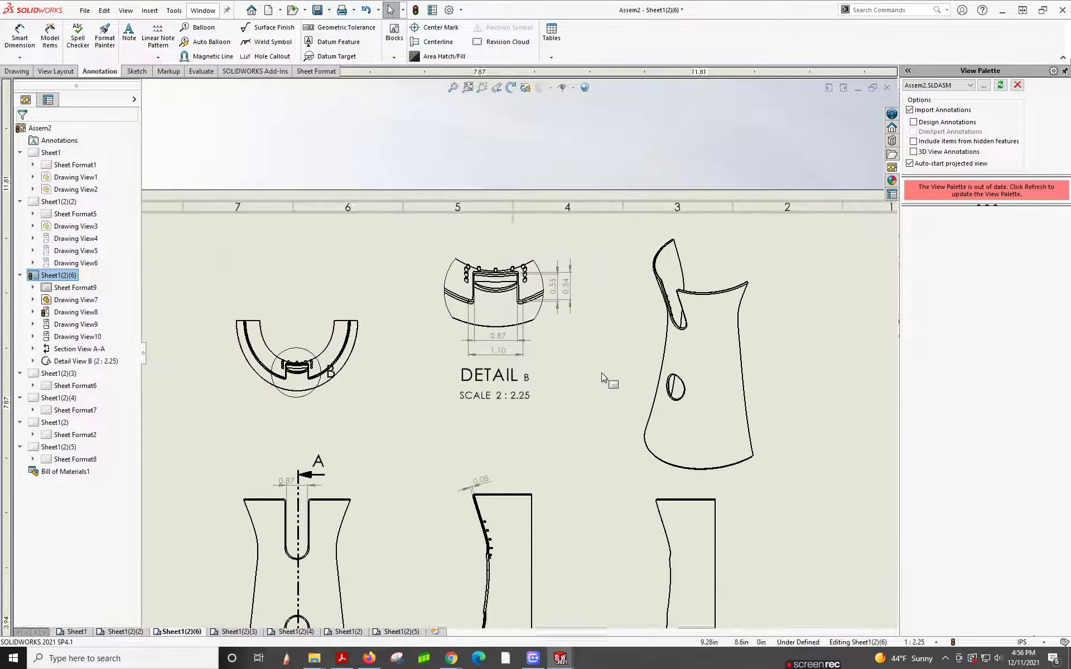
scroll(388, 413, down, 5)
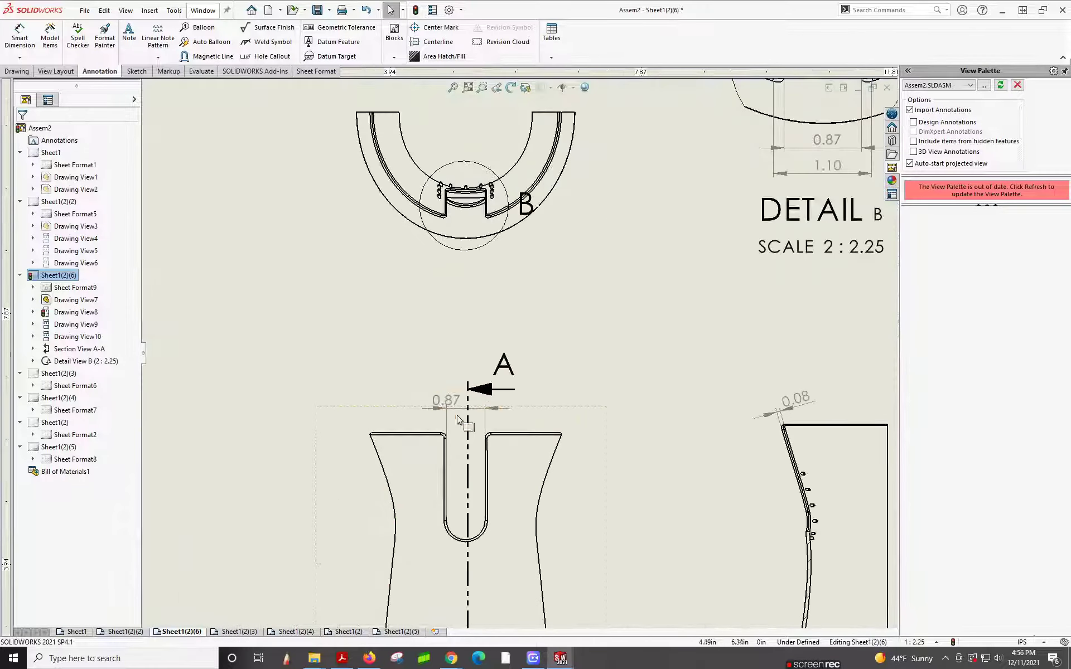
click(446, 401)
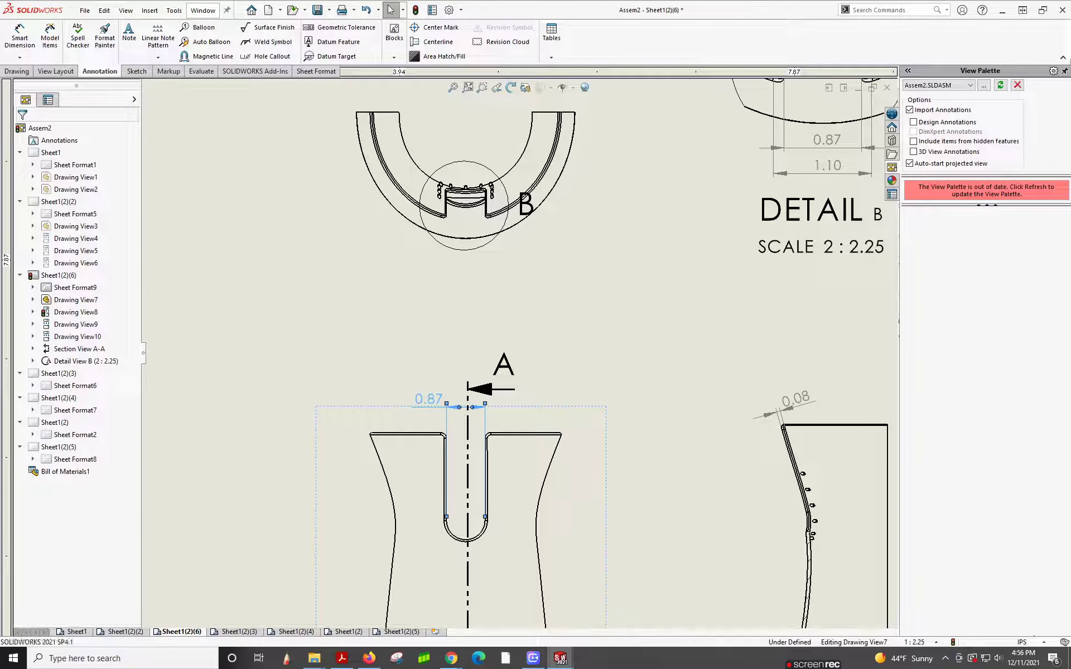
click(505, 370)
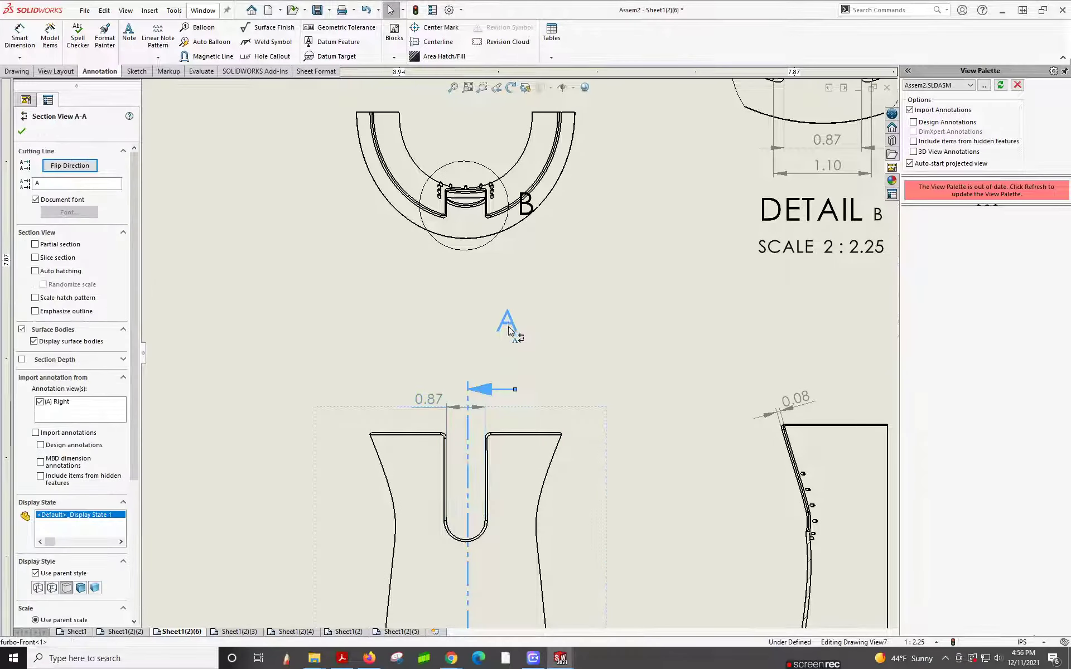
key(Escape)
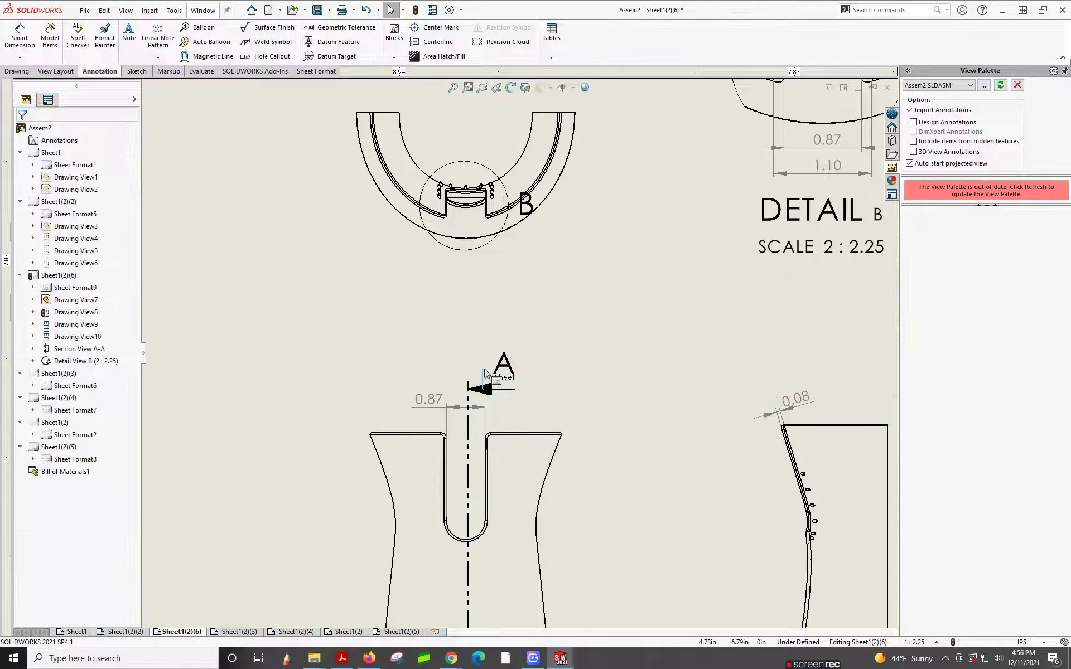
scroll(654, 406, up, 4)
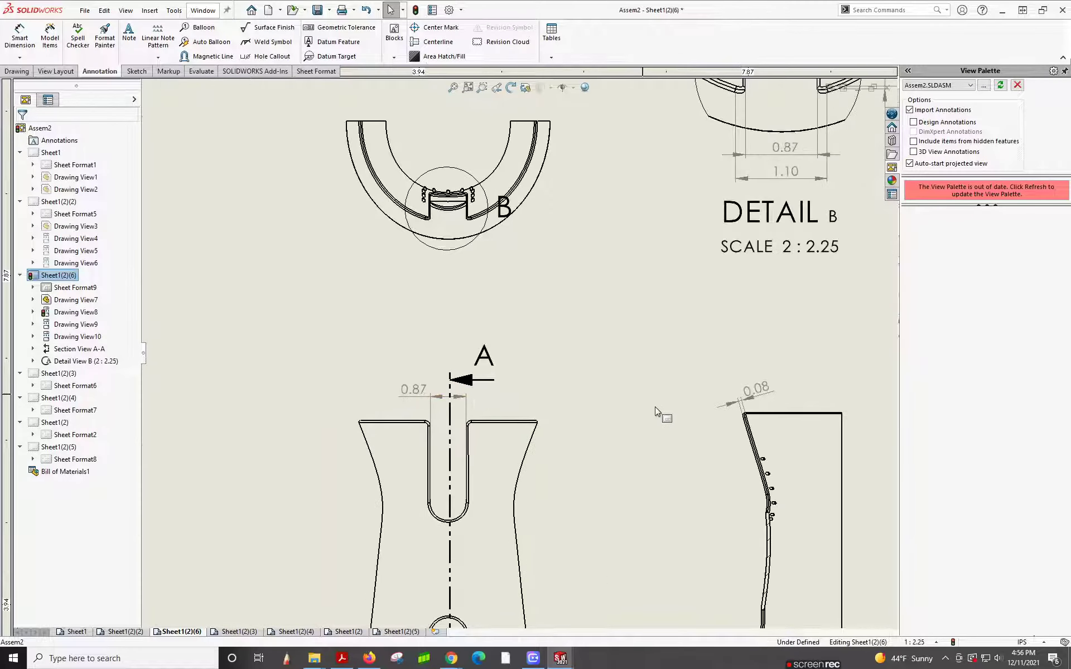
scroll(630, 390, down, 4)
scroll(624, 384, up, 4)
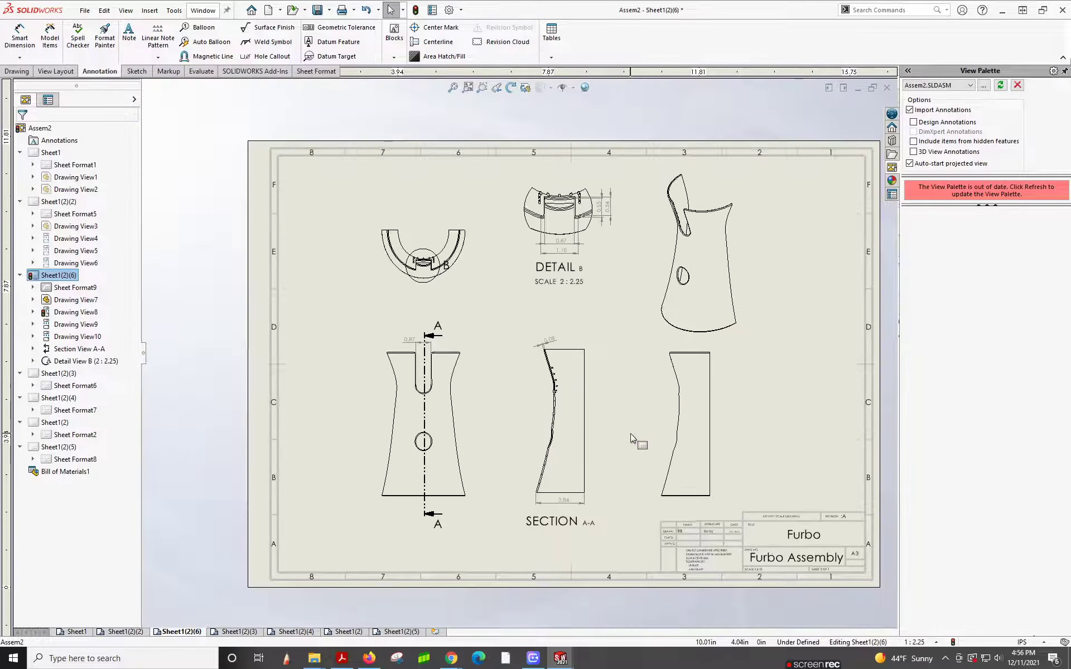
Edit the sheet format so the title block's title reads "Furbo Front", and return to the drawing sheet.
scroll(692, 202, down, 1)
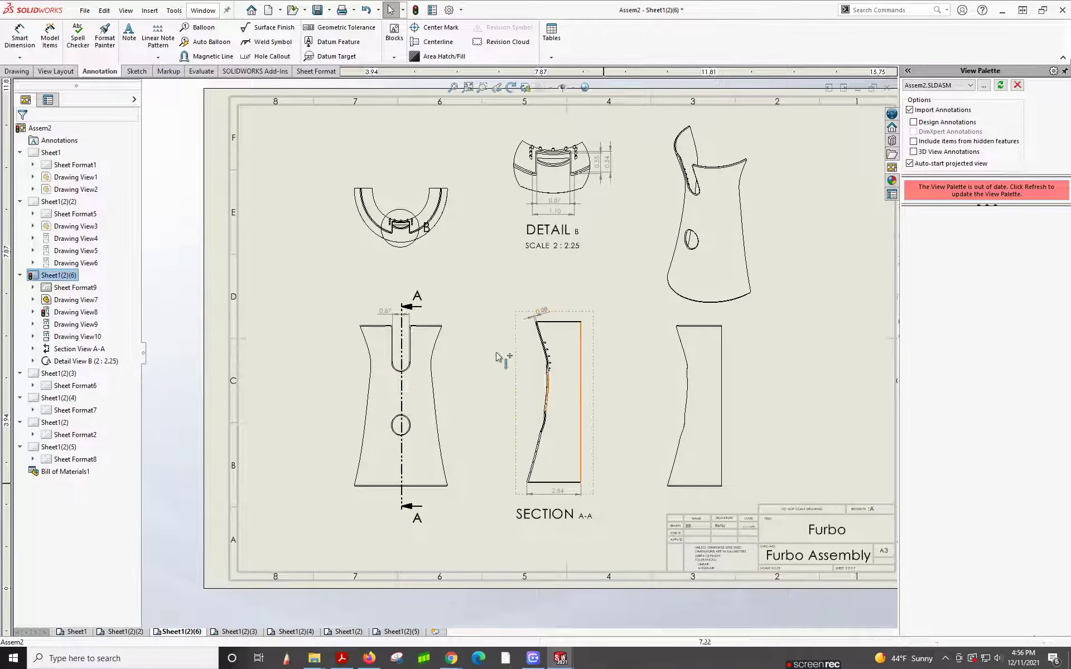
scroll(809, 500, down, 4)
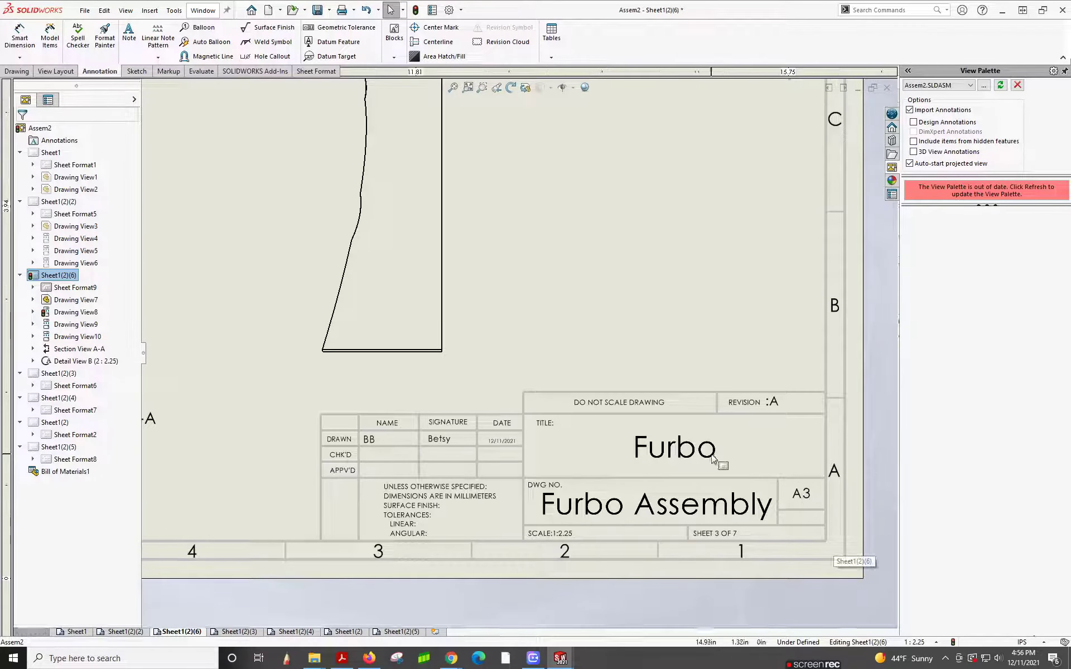
double_click(711, 455)
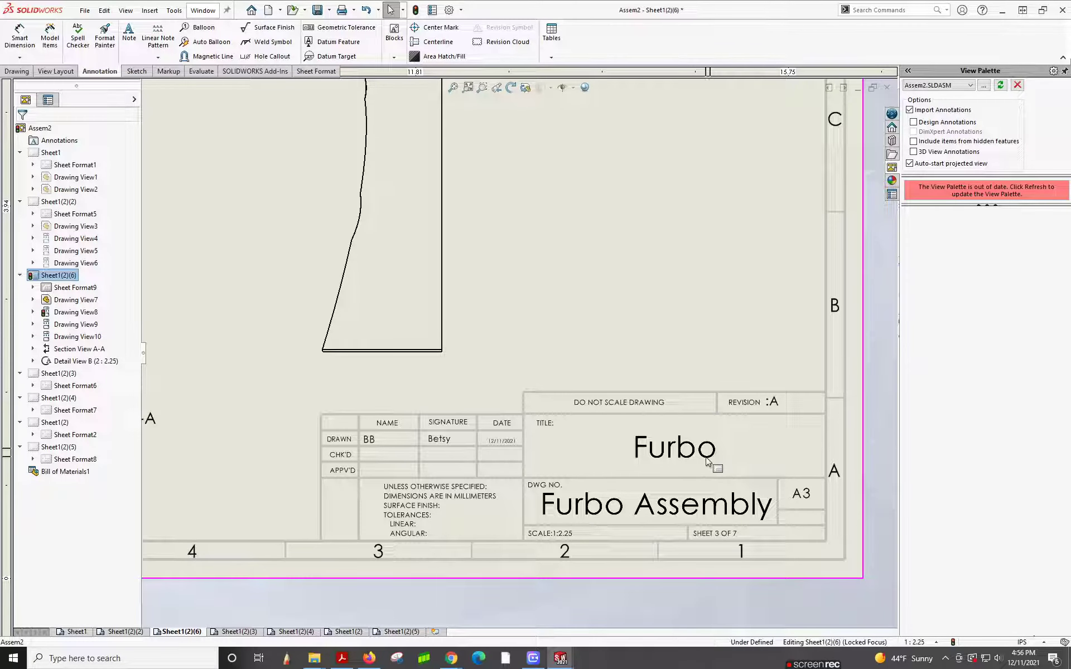
right_click(708, 462)
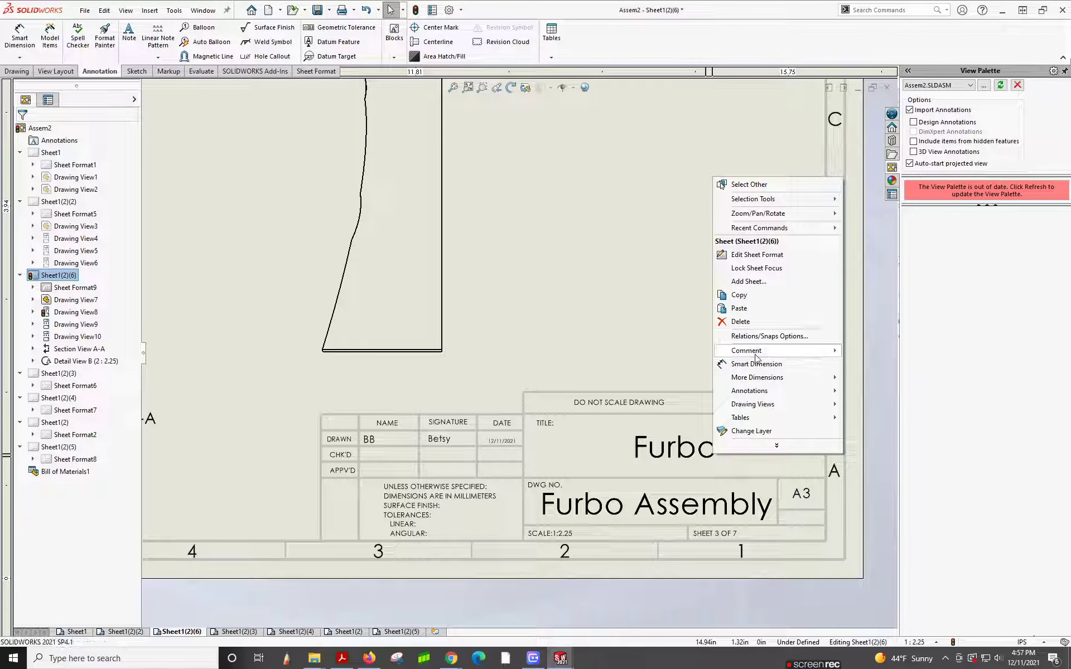
click(746, 255)
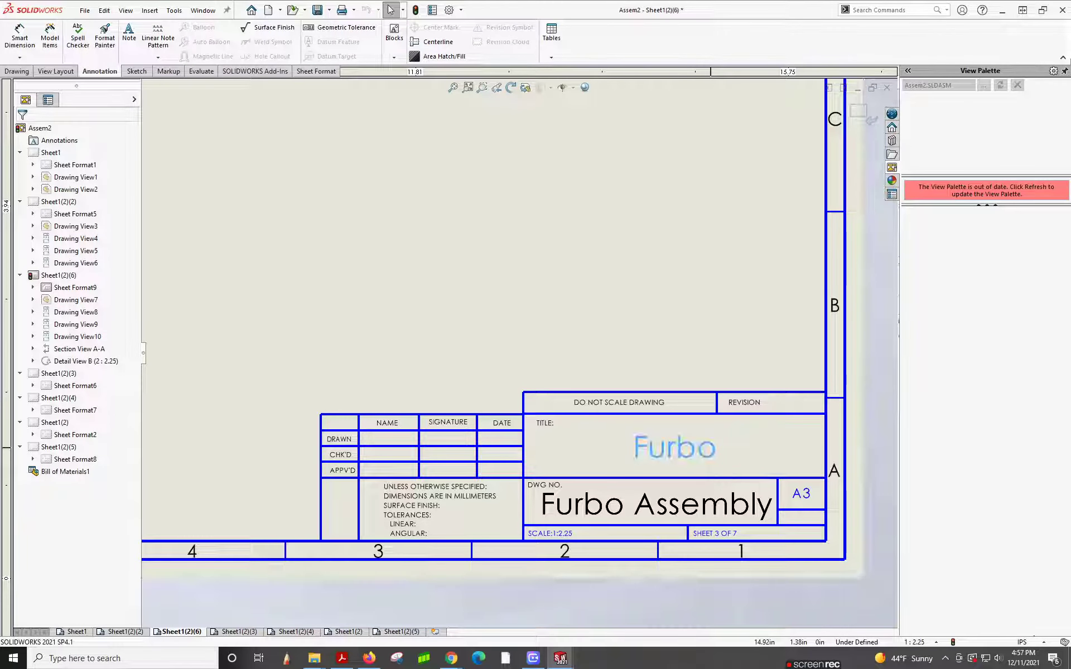
double_click(714, 455)
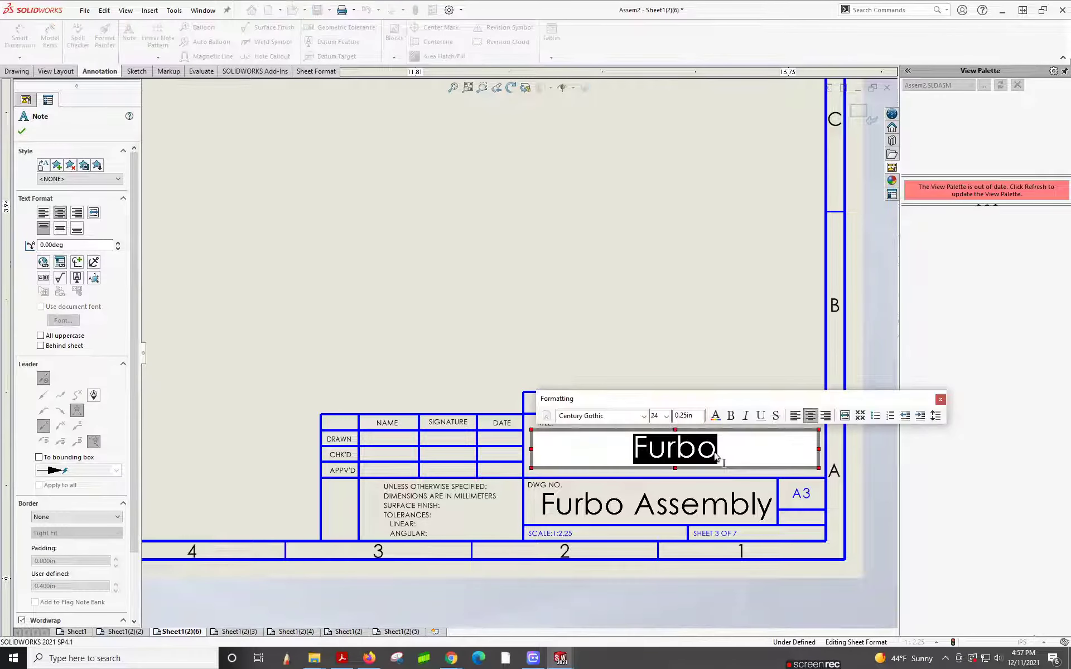
click(715, 456)
text(Freon)
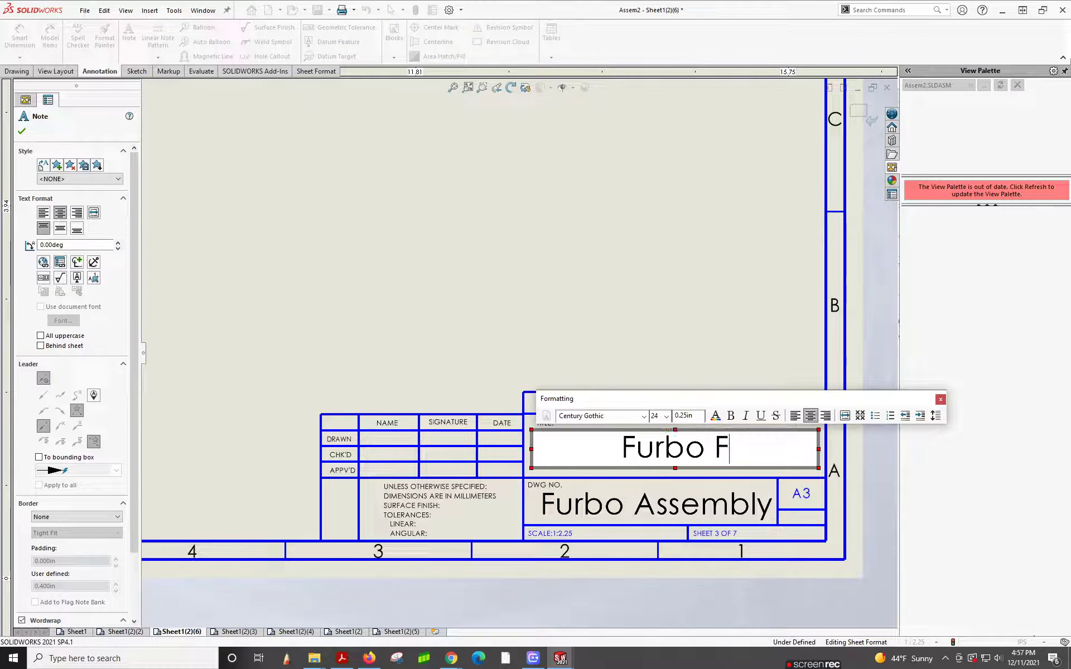
key(BackSpace)
key(BackSpace)
key(BackSpace)
text(ont)
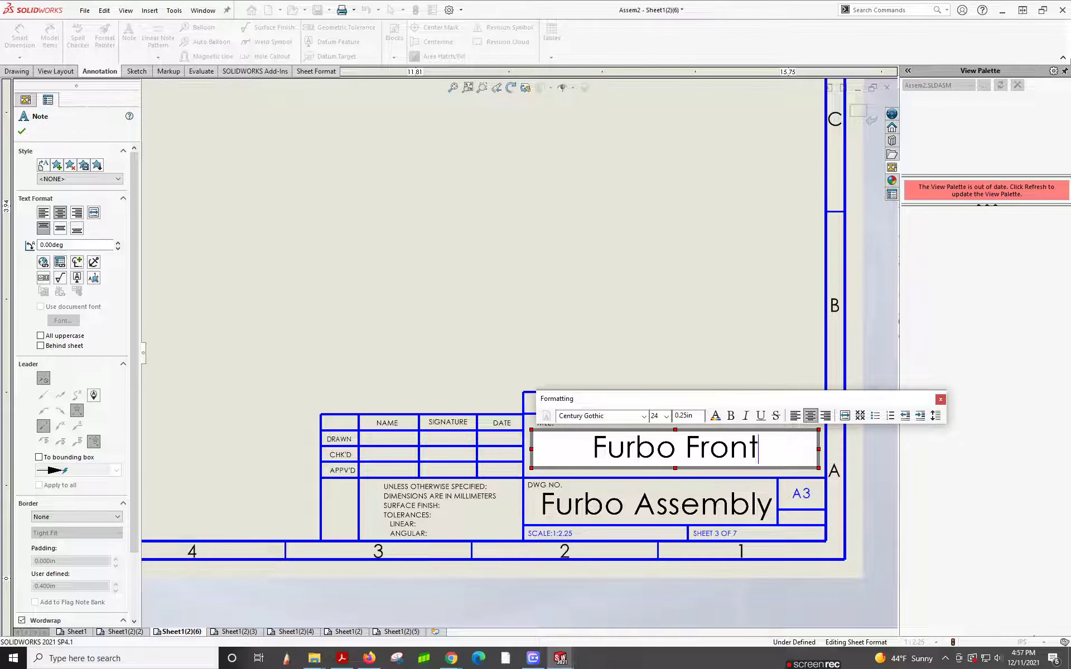
click(641, 344)
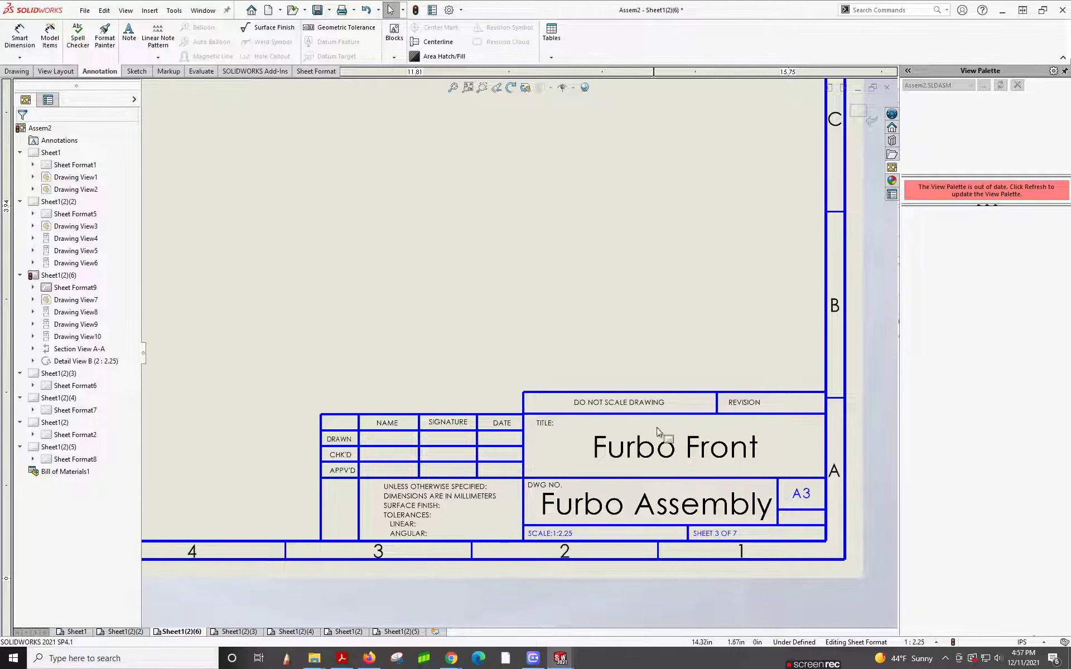
click(741, 347)
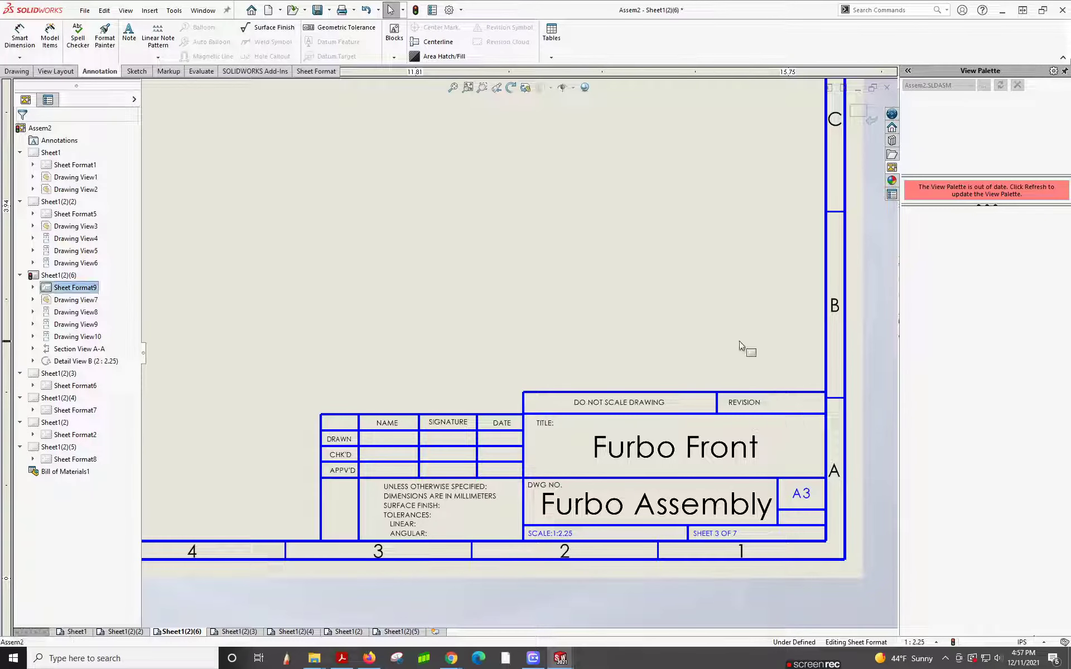
click(859, 111)
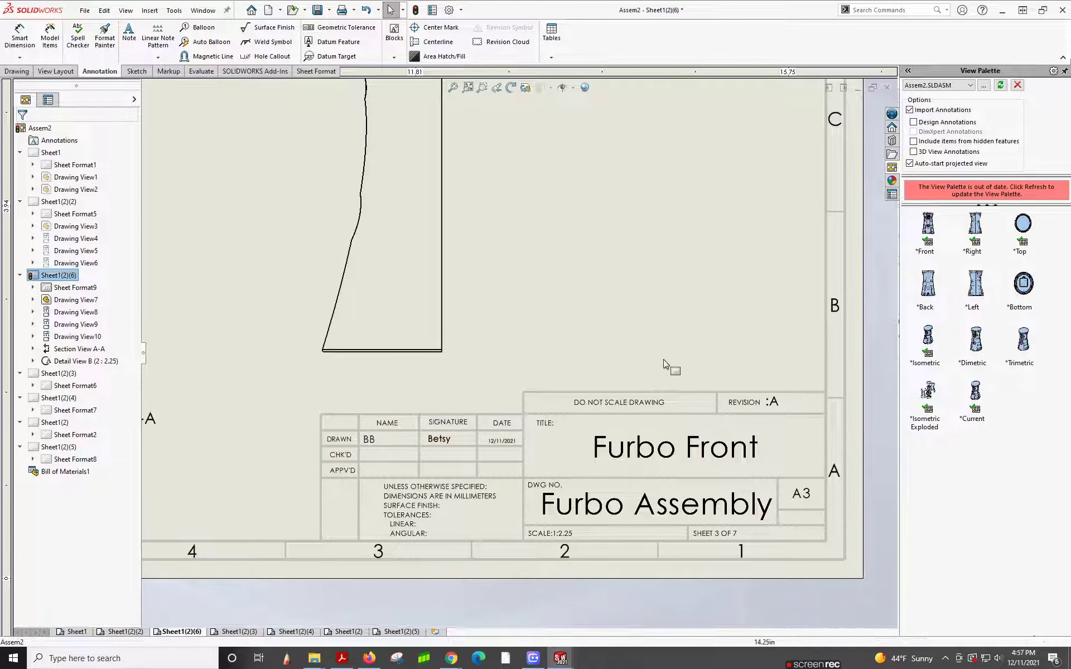
key(f)
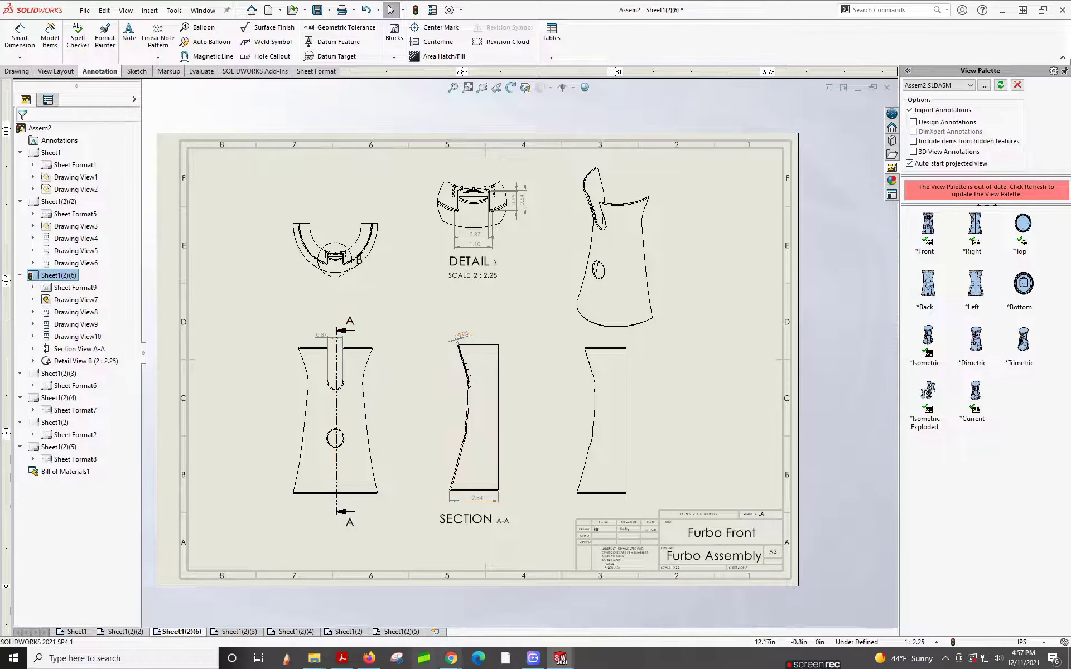
Check the file formats available for saving the drawing under another type, and leave without saving.
mouse_move(533, 660)
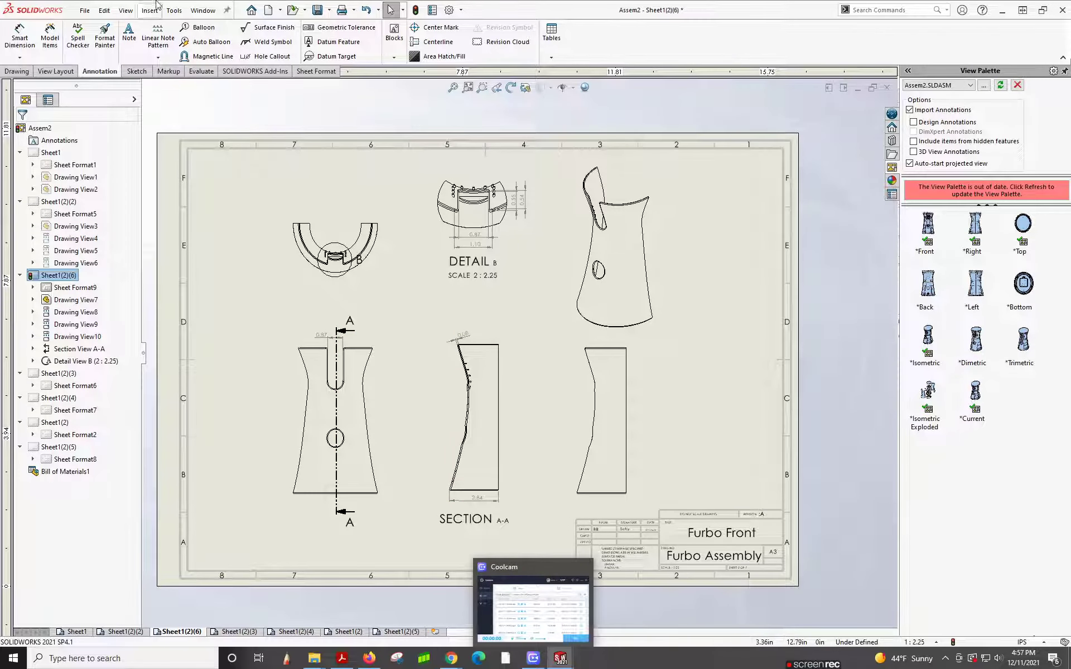
click(85, 11)
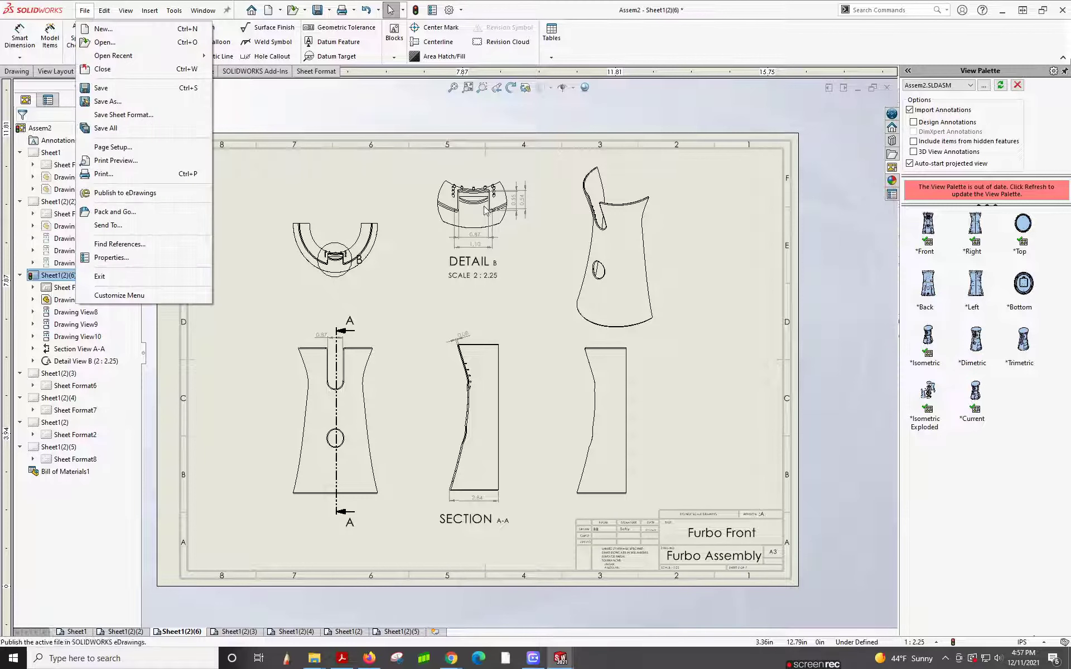
click(101, 103)
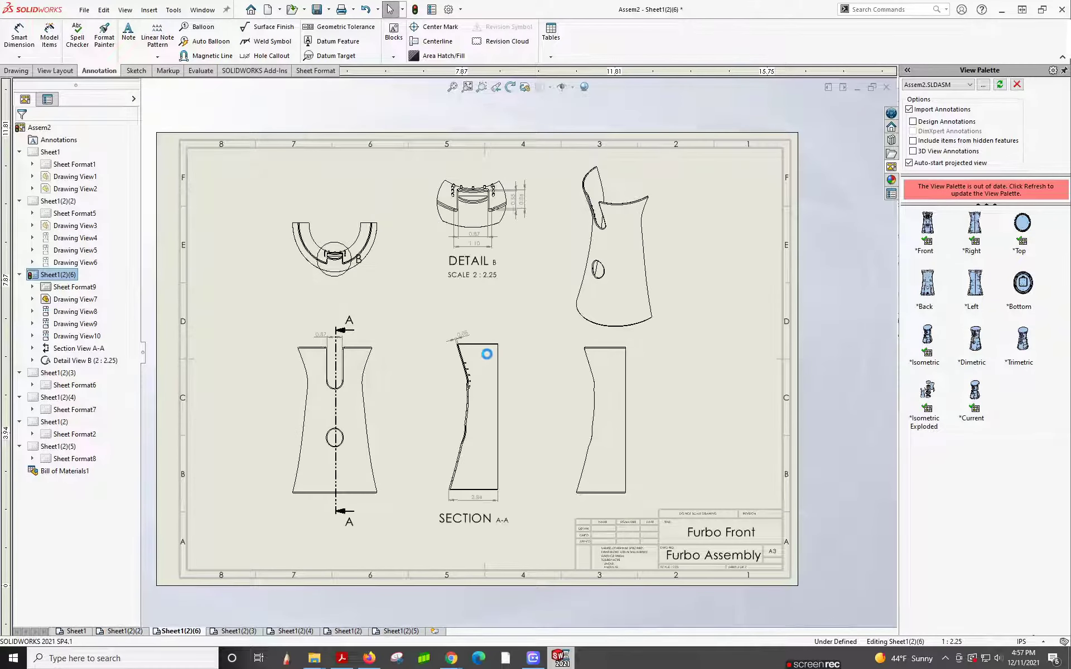
key(ctrl+s)
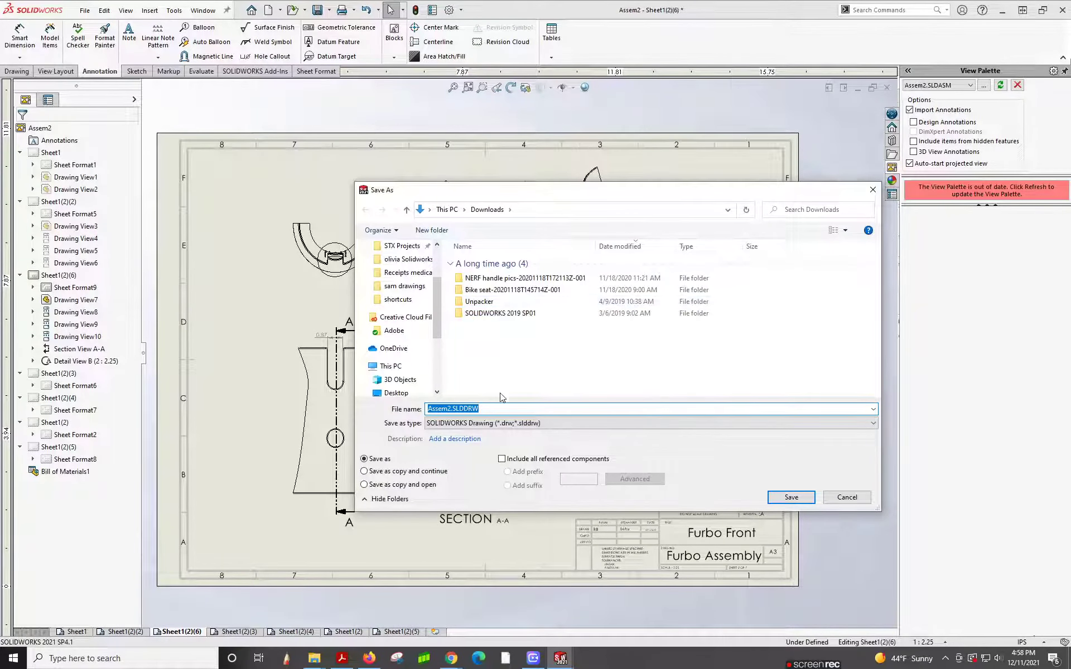
click(519, 428)
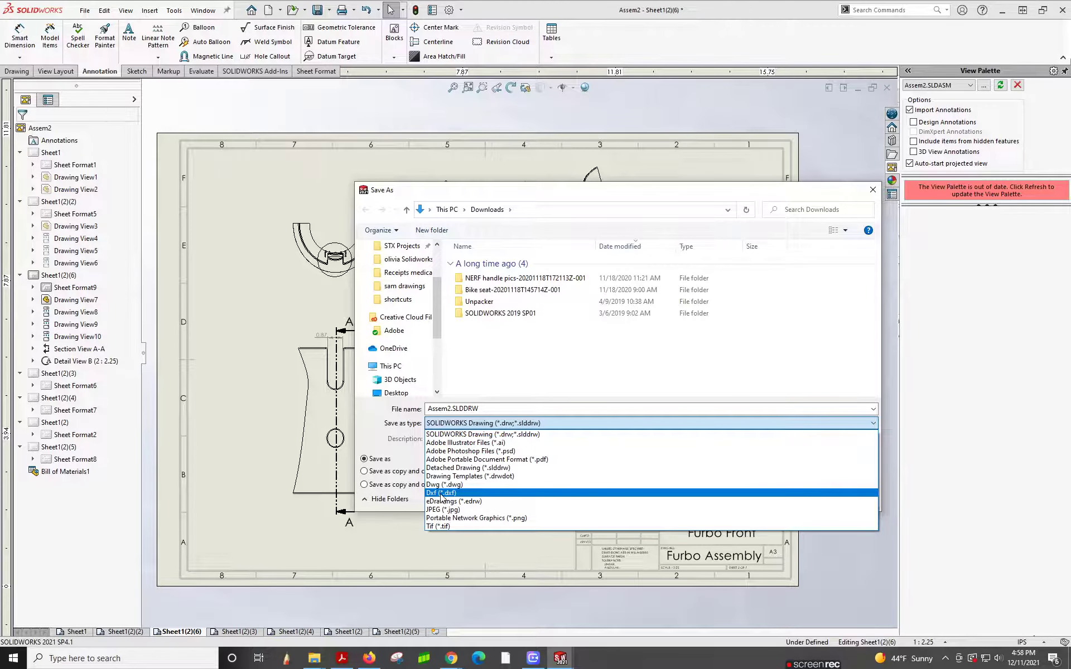
click(873, 193)
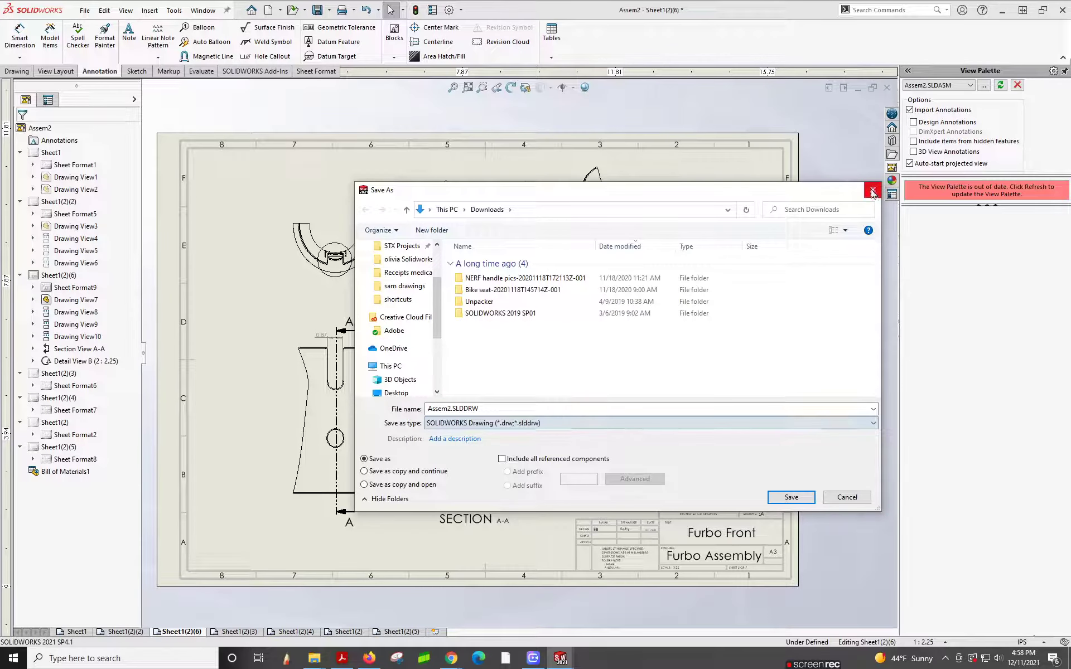
click(845, 499)
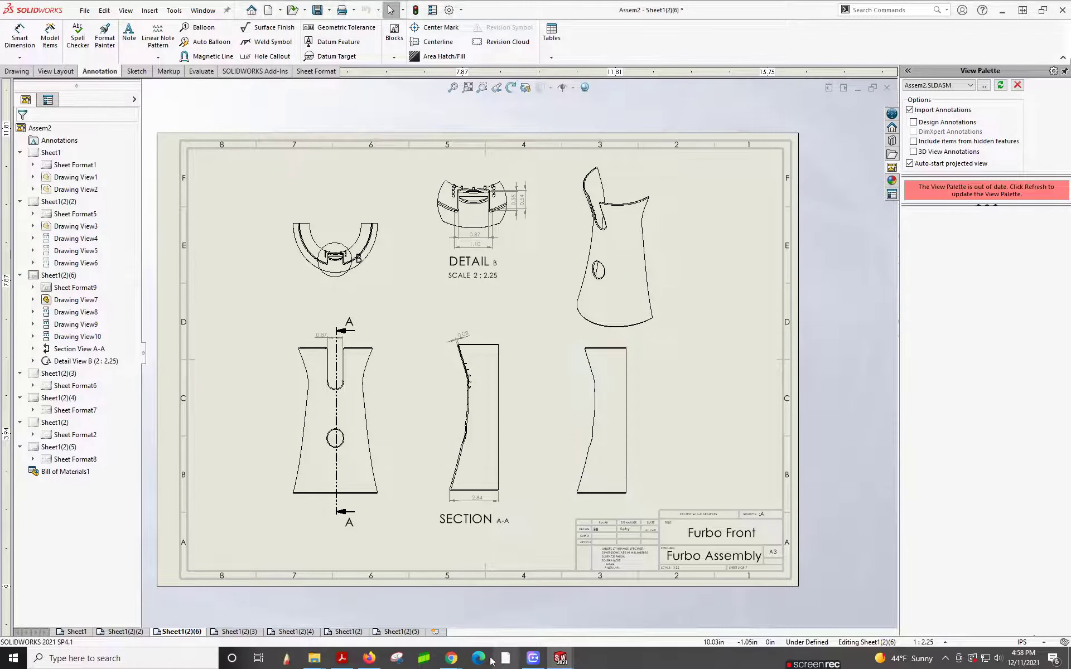